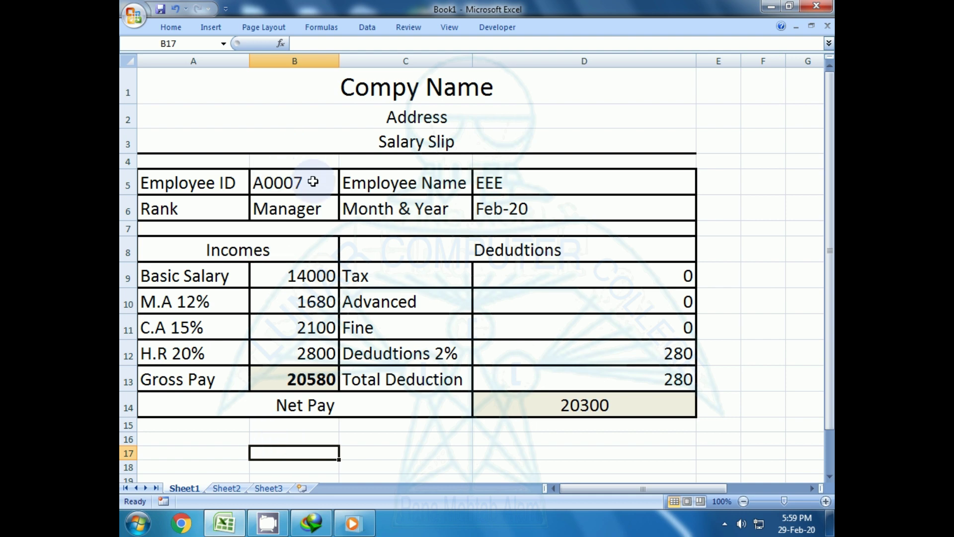
- Enter Employee ID A0007 in B5, then change it to a0001 to refresh the slip
click(297, 183)
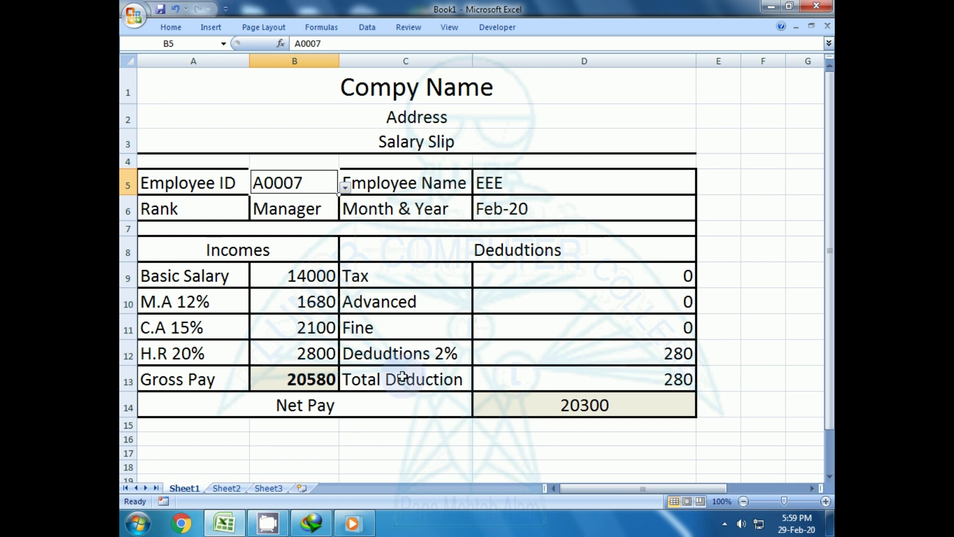
text(1)
key(BackSpace)
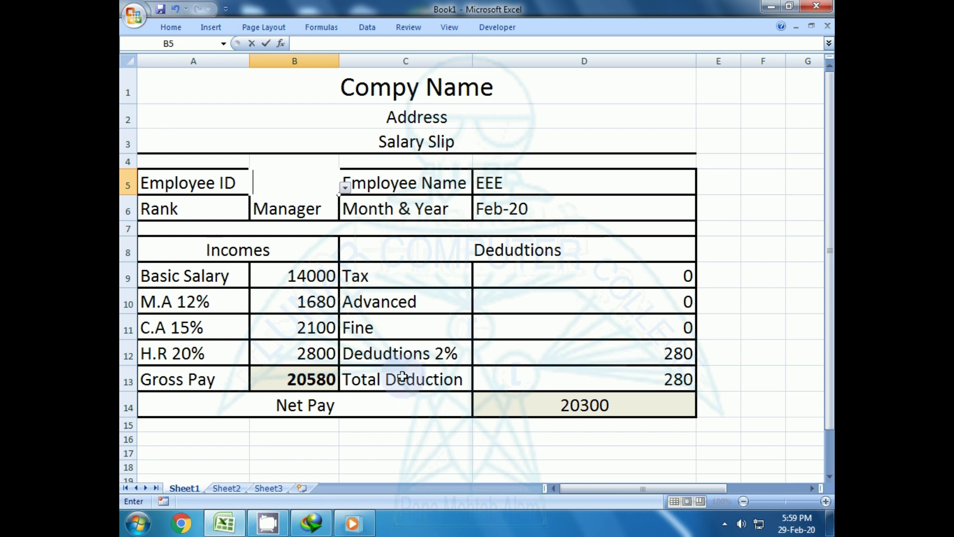
text(a1)
key(BackSpace)
text(--)
key(BackSpace)
key(BackSpace)
key(BackSpace)
text(00)
key(BackSpace)
key(BackSpace)
text(A0007)
key(ctrl+Return)
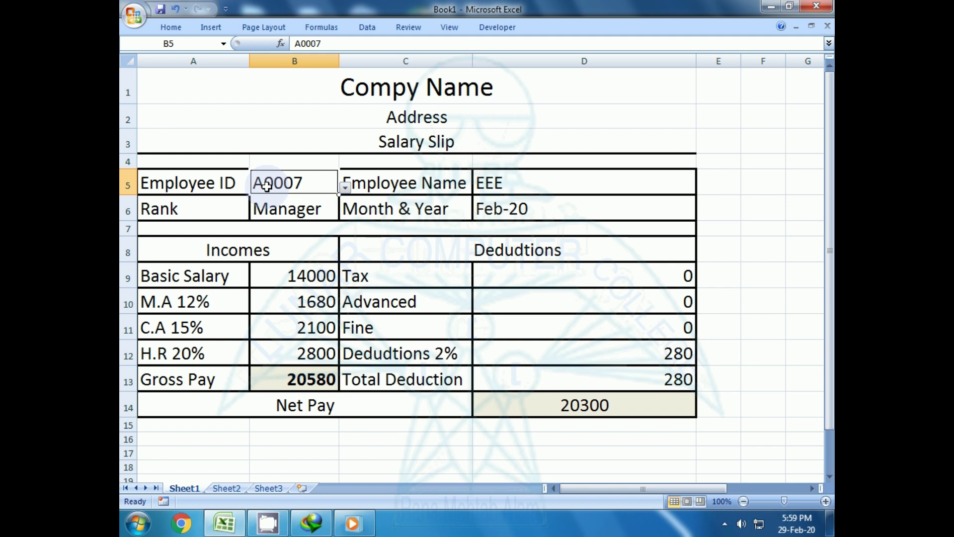
text(a)
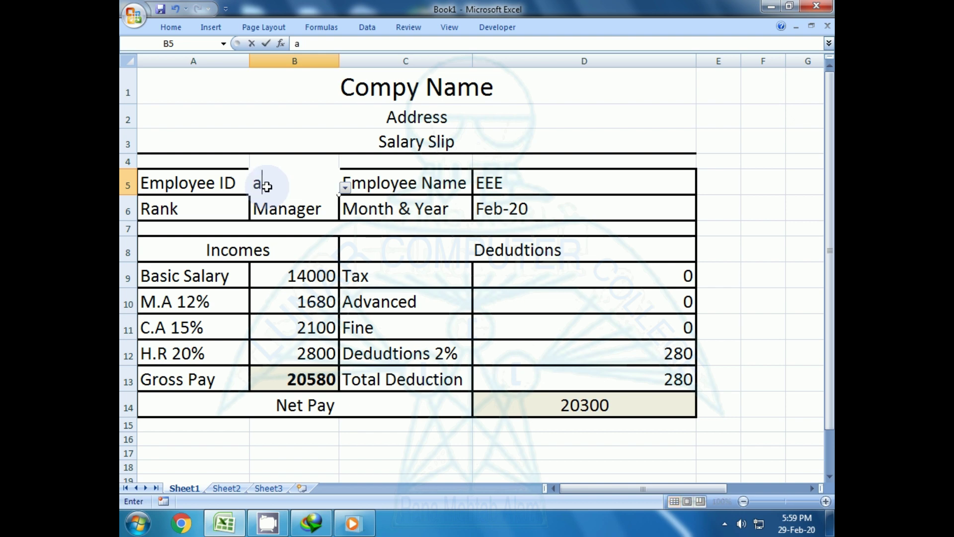
text(0001)
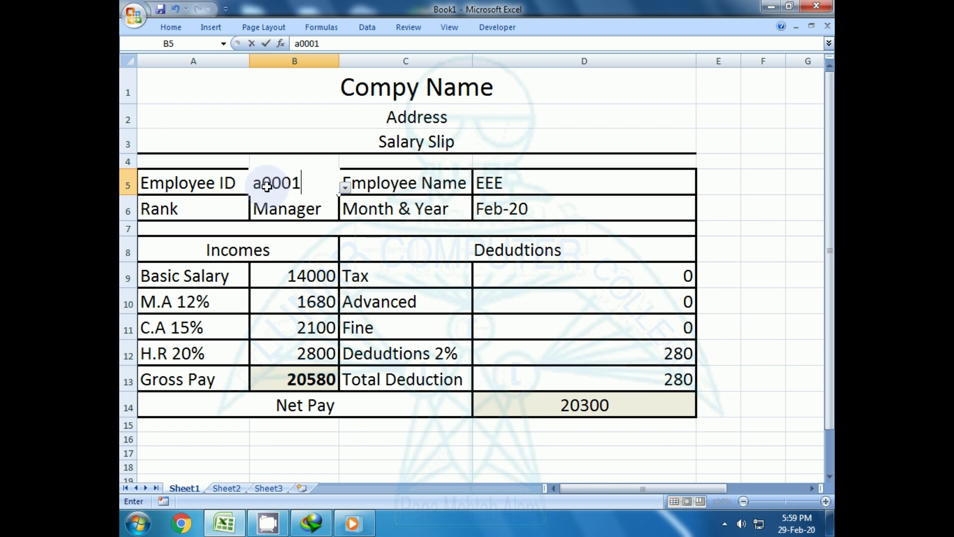
key(Return)
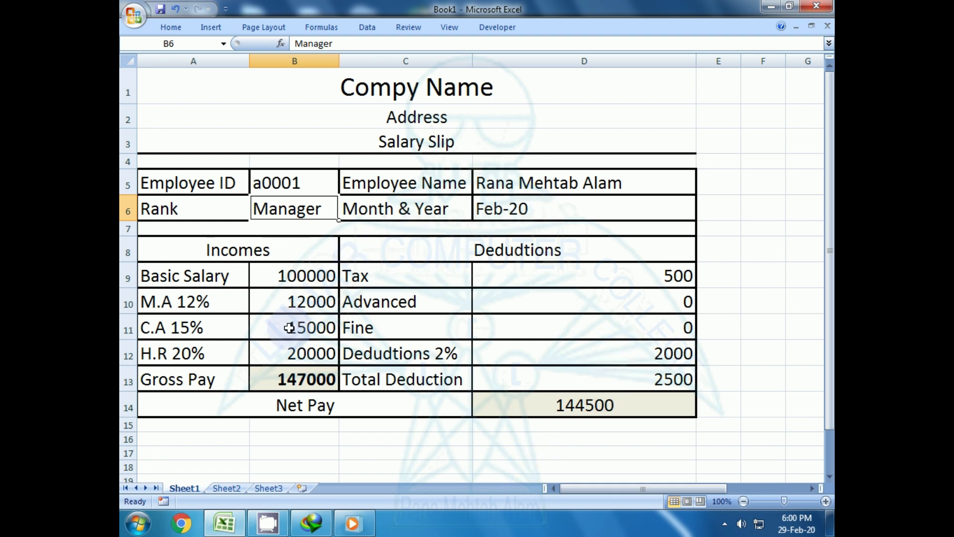
- Edit the last digits of the Employee ID in B5 to show another employee
click(311, 188)
double_click(304, 185)
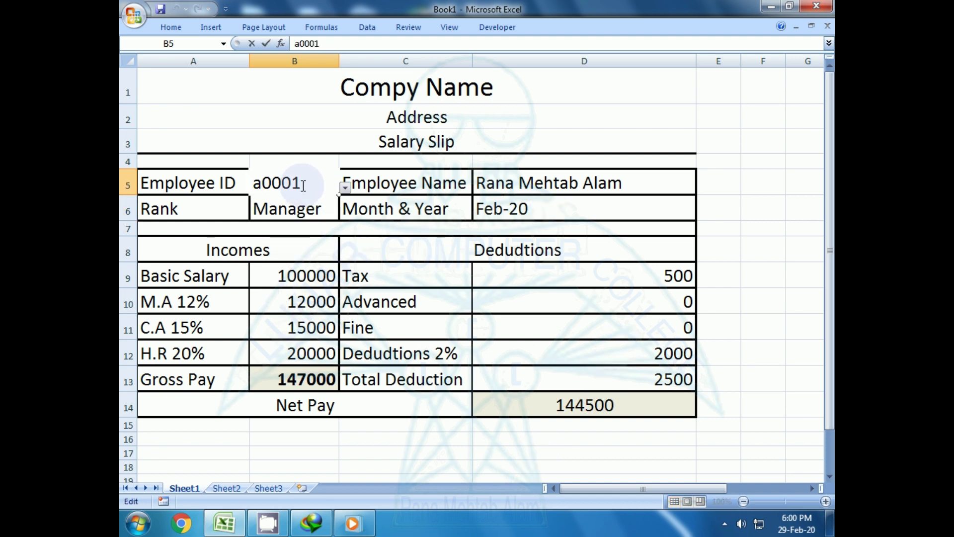
key(BackSpace)
text(32)
key(BackSpace)
key(BackSpace)
text(2)
key(Return)
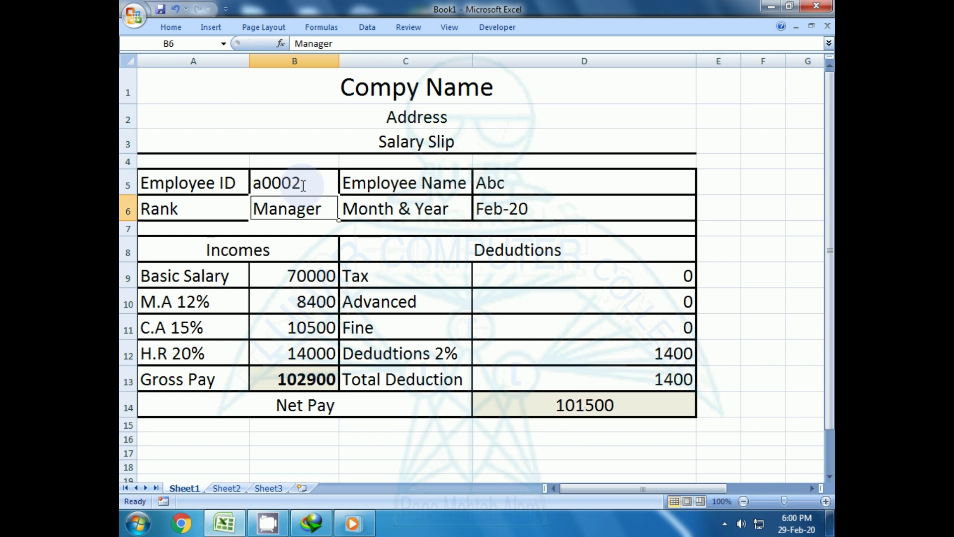
- Try IDs ending in 3, then 9, landing on gross pay 7350 and net pay 7250
click(302, 183)
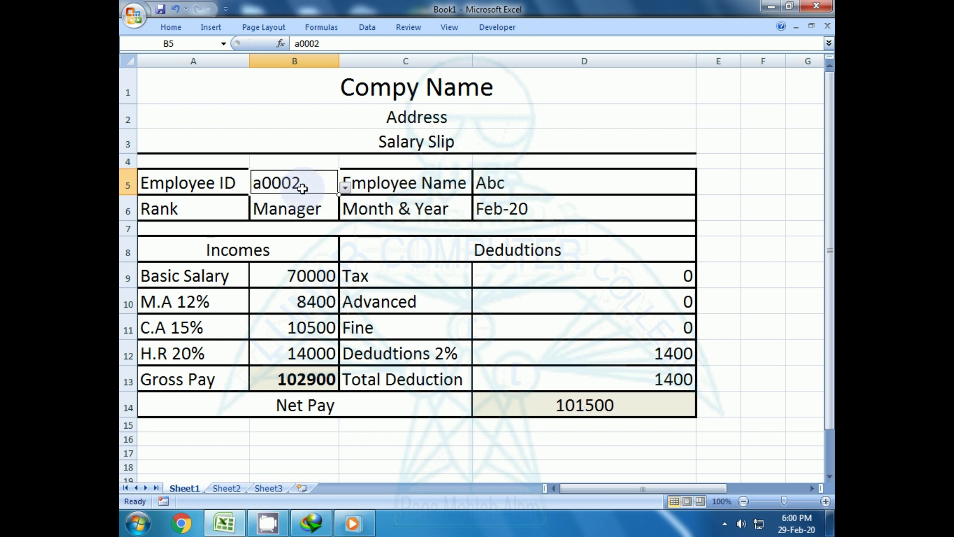
double_click(304, 185)
key(BackSpace)
text(3)
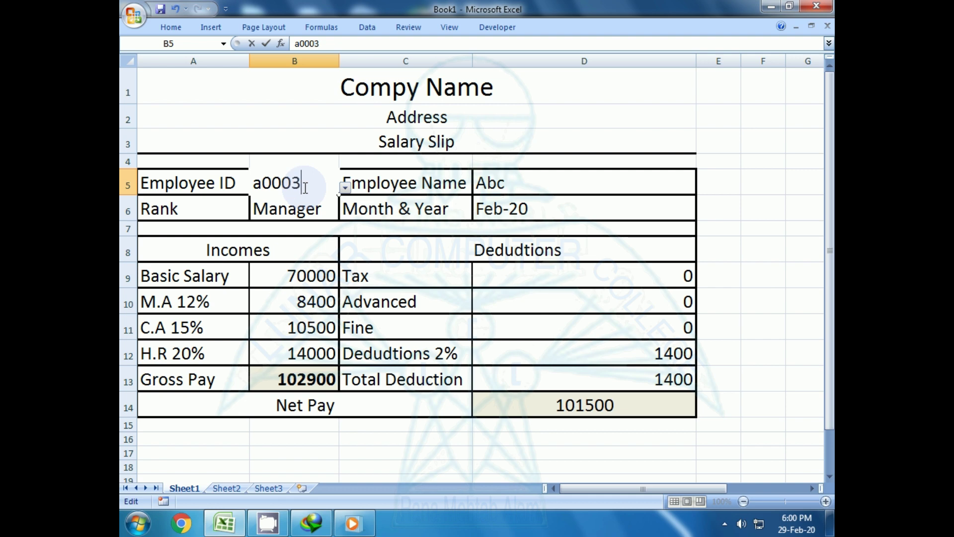
key(Return)
double_click(304, 187)
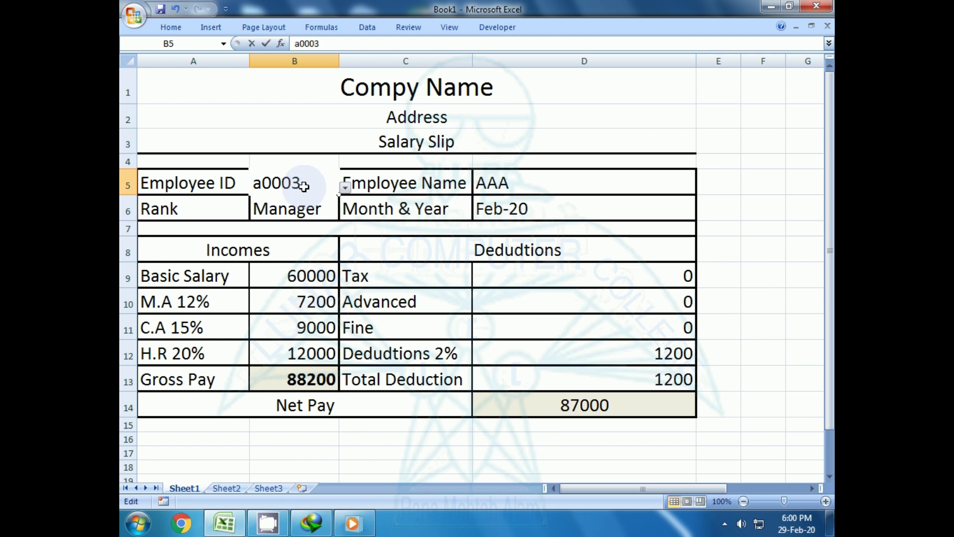
key(BackSpace)
text(9)
key(Return)
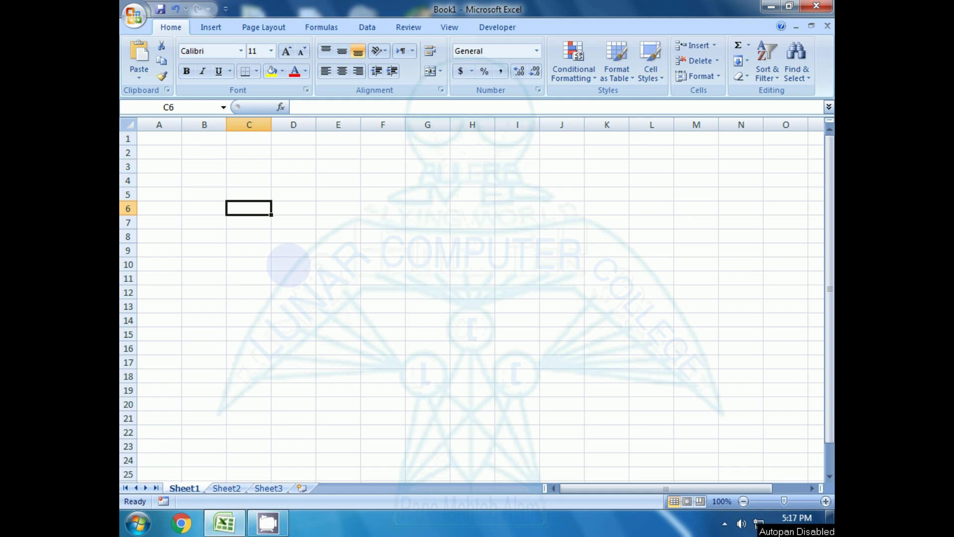
- Type Compy Name, Address and Salary Slip into A1–A3 and select the three headings
key(Up)
key(Up)
key(Up)
key(Up)
key(Up)
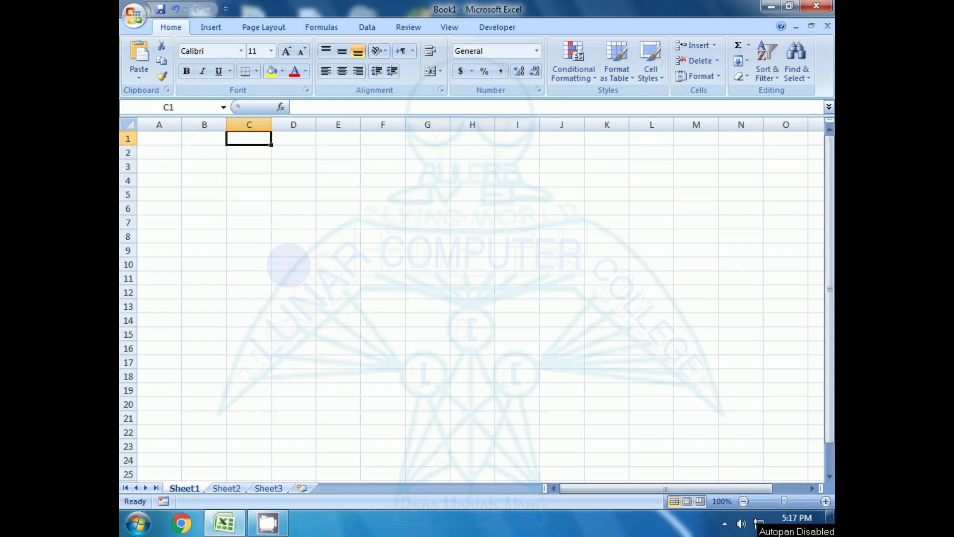
key(Left)
key(Left)
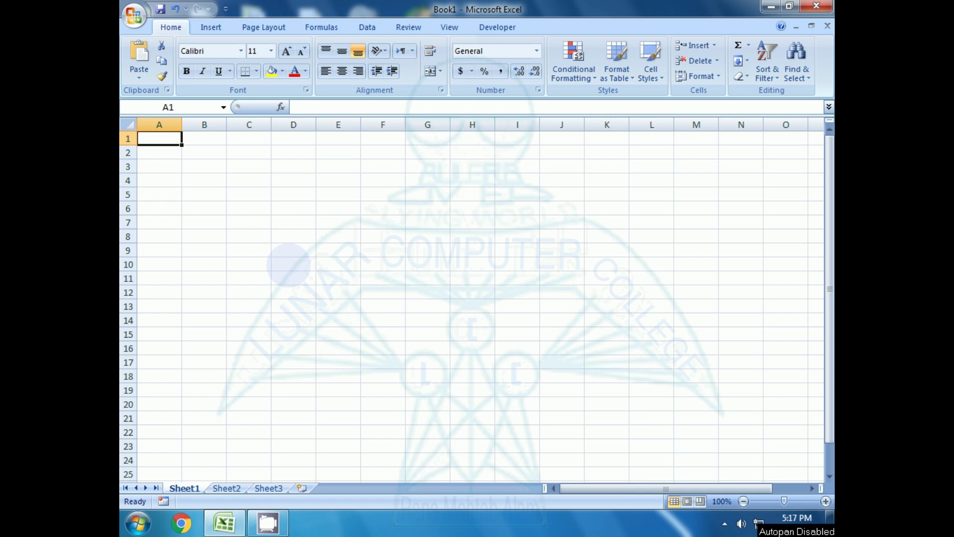
text(C)
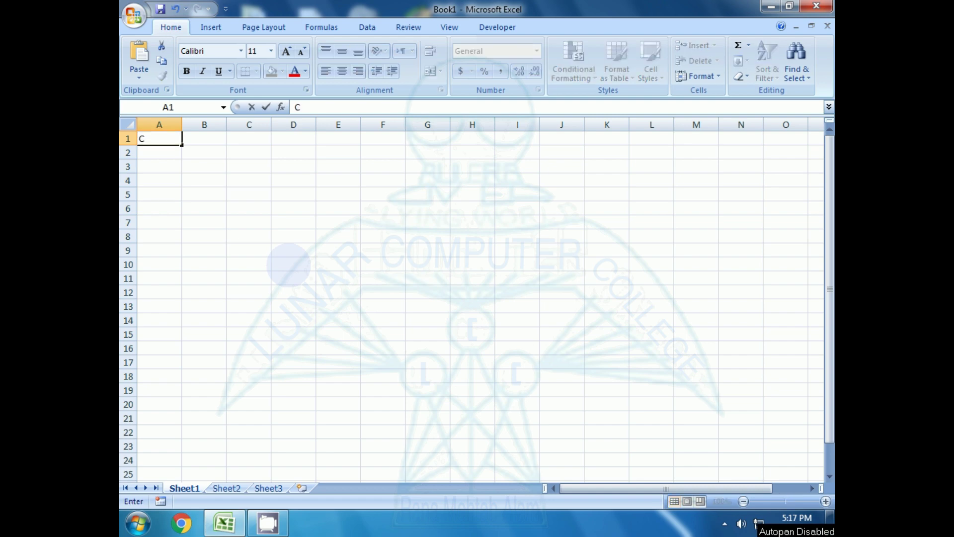
text(ompy Name)
key(Return)
text(Address)
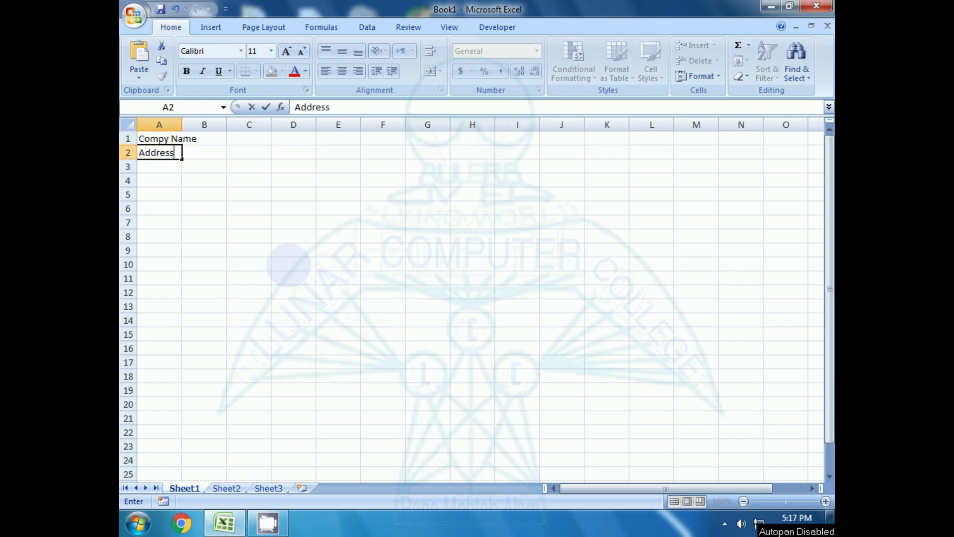
key(Return)
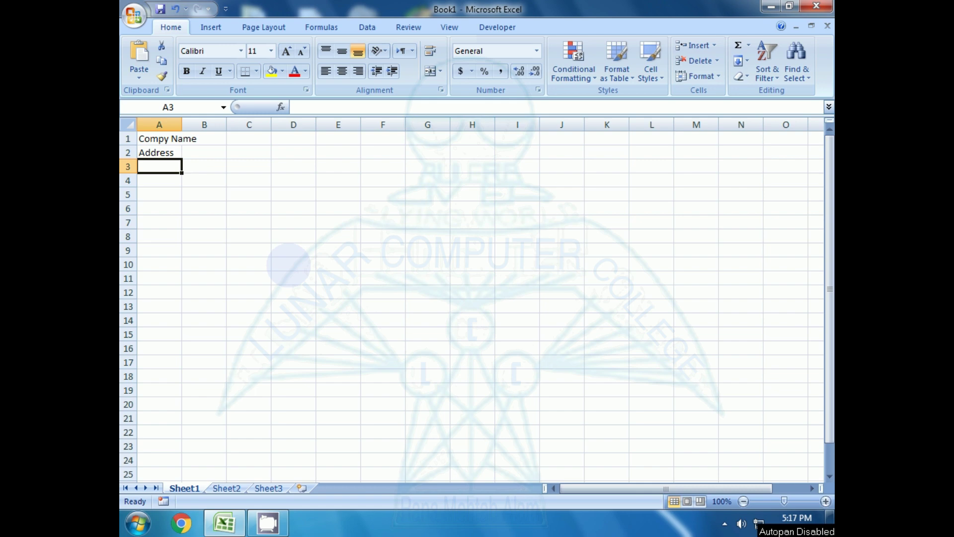
text(Sa)
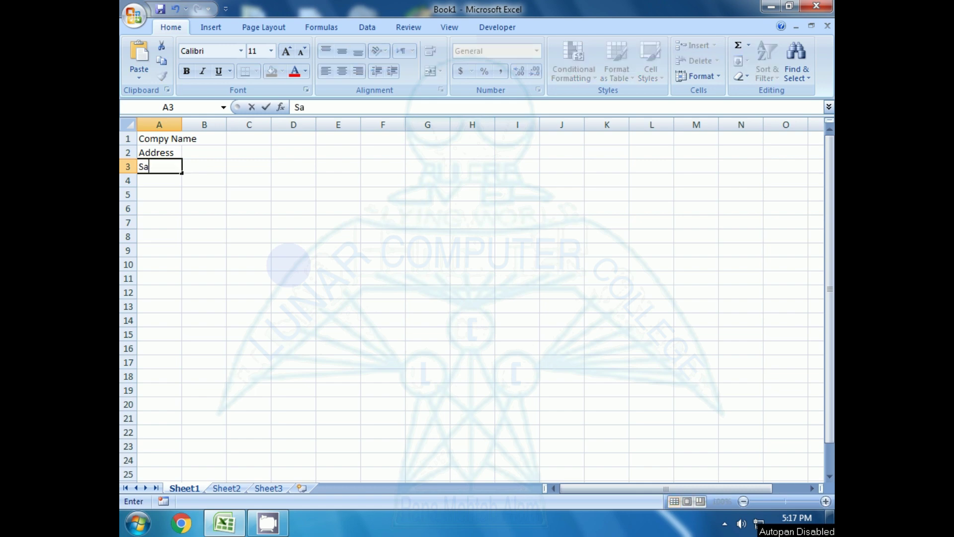
text(lary Slip)
key(Return)
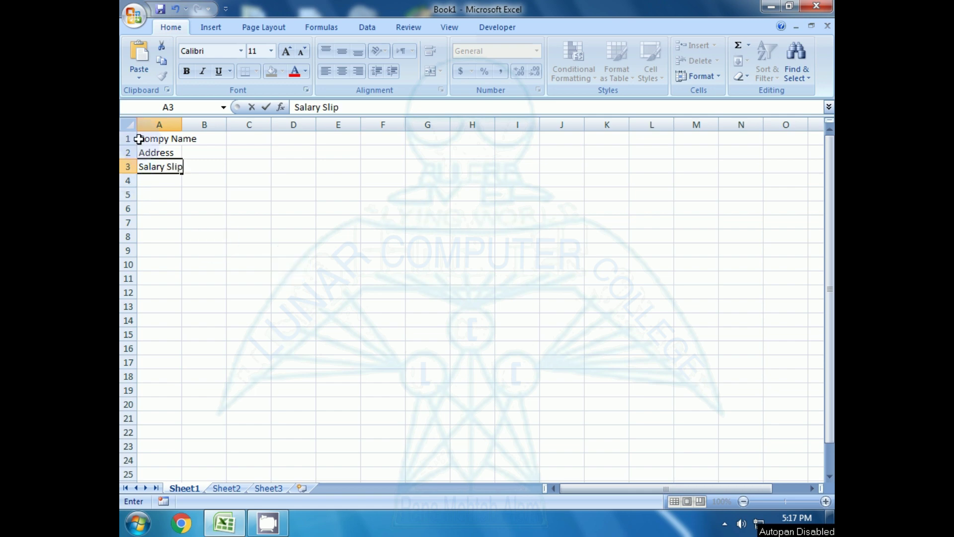
drag(139, 139, 150, 165)
click(263, 51)
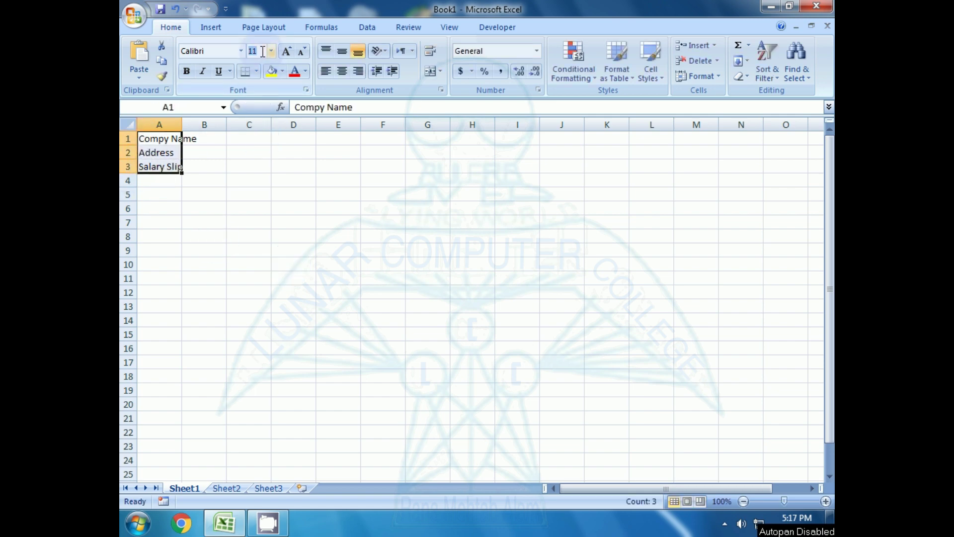
- Set the selected headings to font size 20 and add the Employee ID label in A5
text(20)
key(Return)
key(Down)
key(Down)
key(Down)
key(Down)
text(Employee)
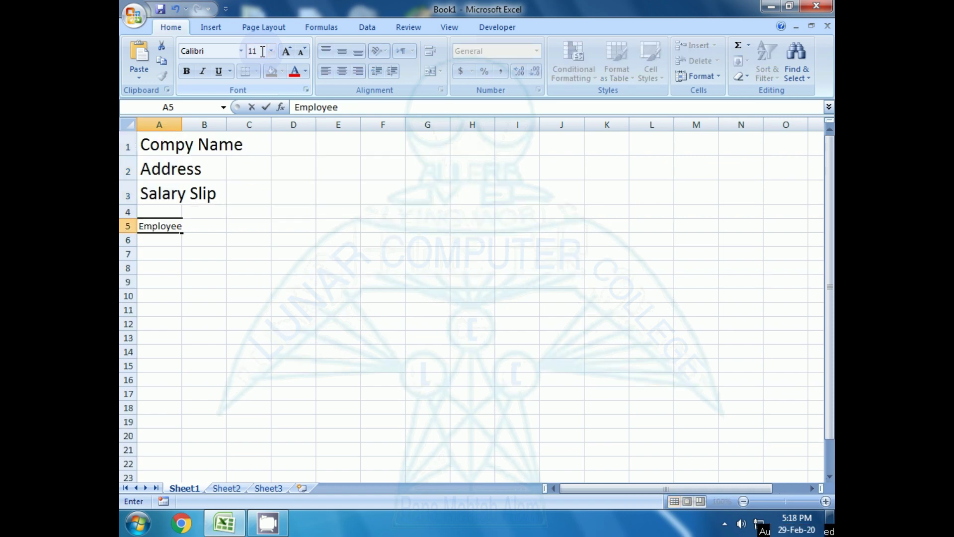
text( ID)
key(Return)
- Move back and forth between A5 and B5 to check the label, ending in C5
key(Up)
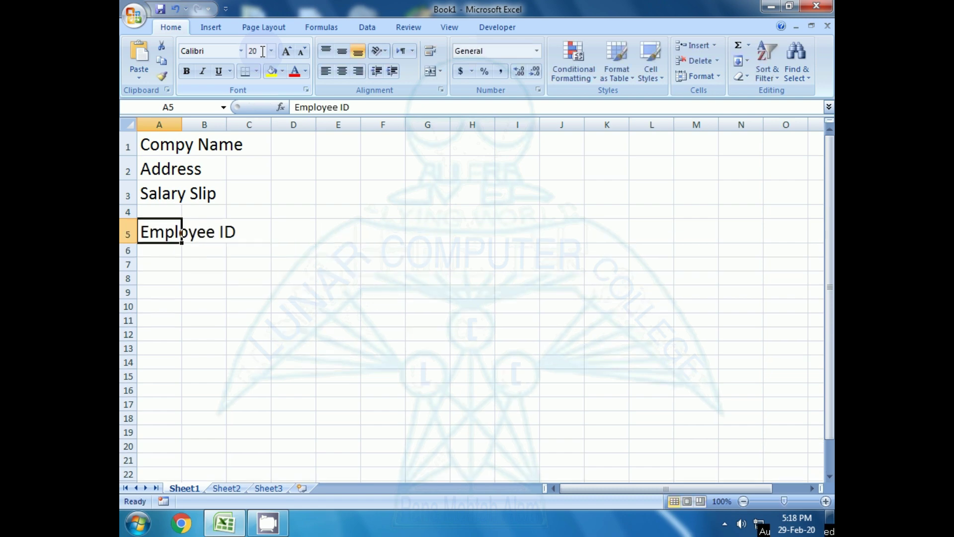
key(Right)
key(Left)
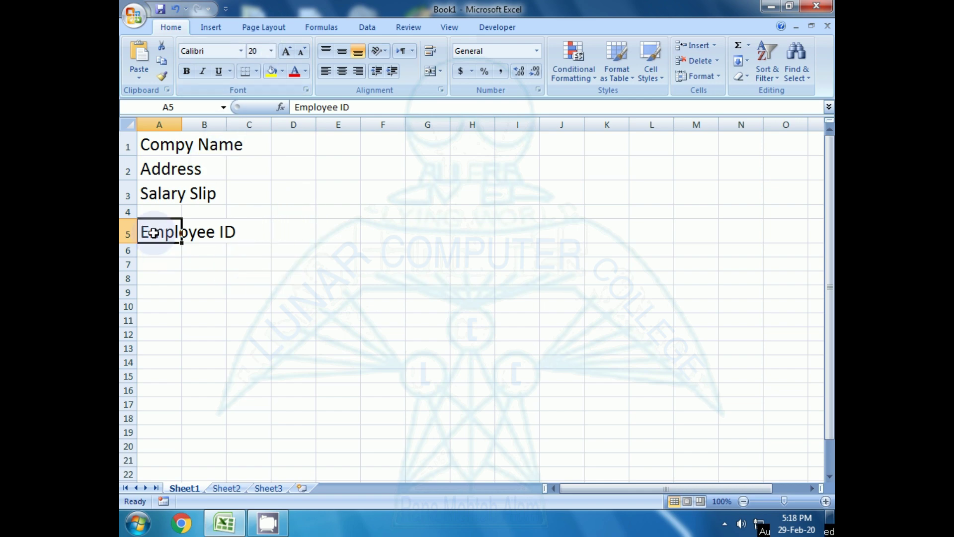
key(Right)
key(Left)
key(Right)
key(Left)
key(Right)
key(Left)
key(Right)
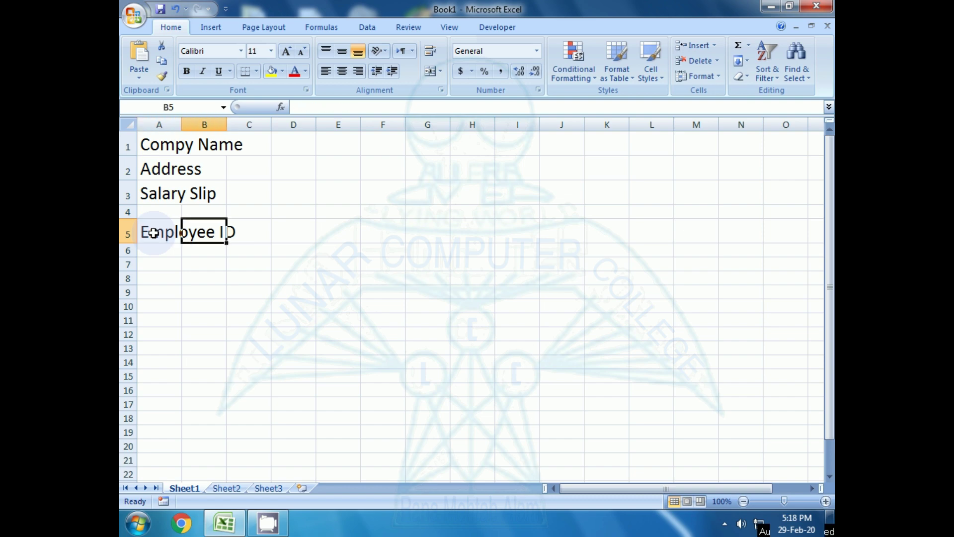
key(Left)
key(Right)
key(Left)
key(Up)
key(Up)
key(Up)
key(Up)
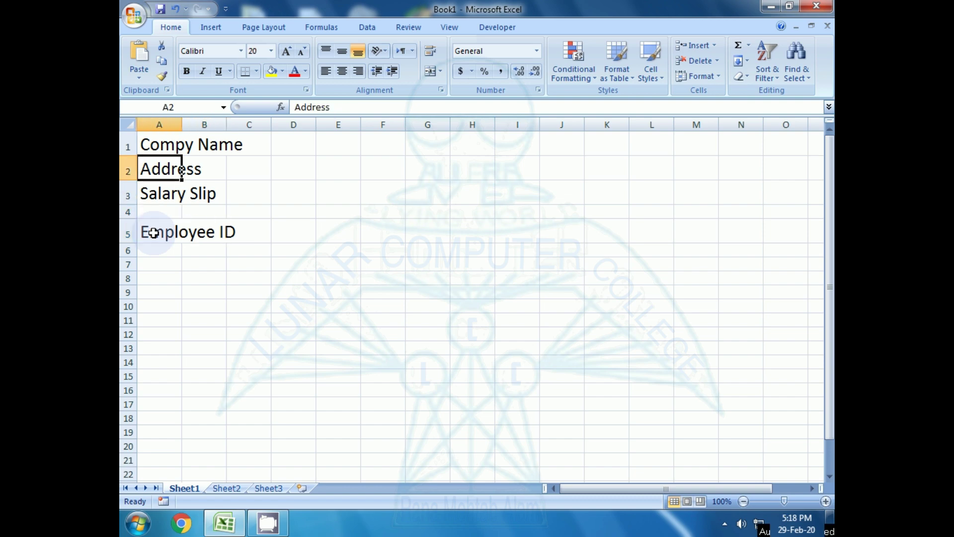
key(Down)
key(Down)
key(Down)
key(Down)
key(Right)
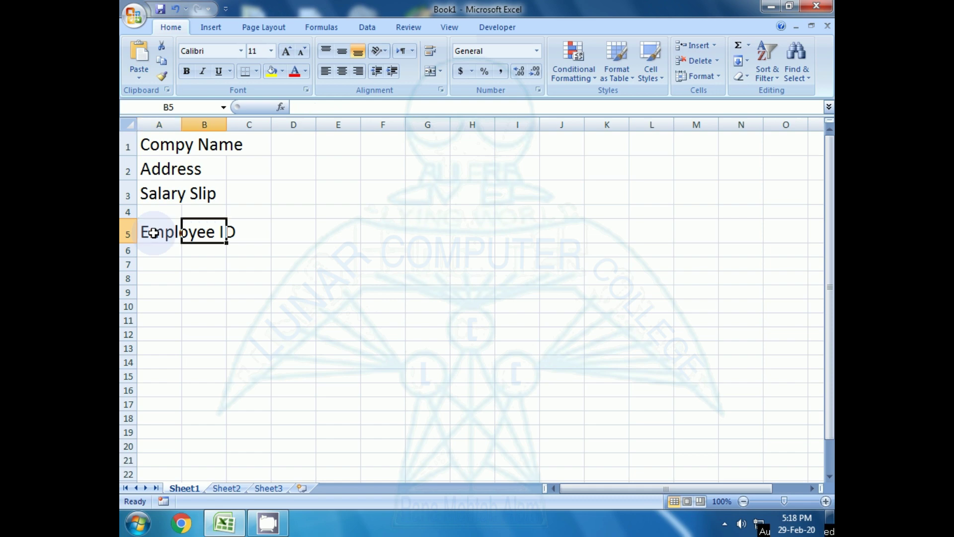
key(Right)
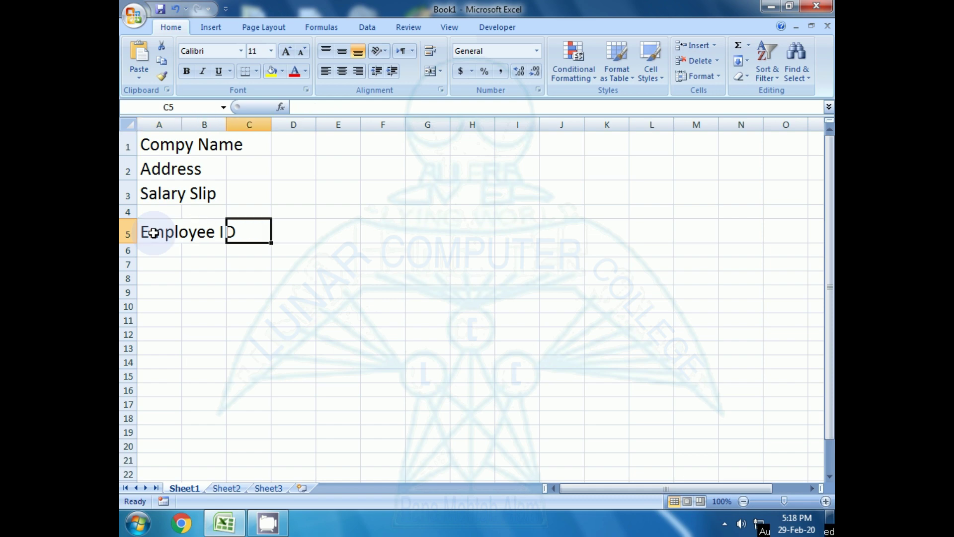
- Enter Employee Name in C5 and set it to font size 20
text(E)
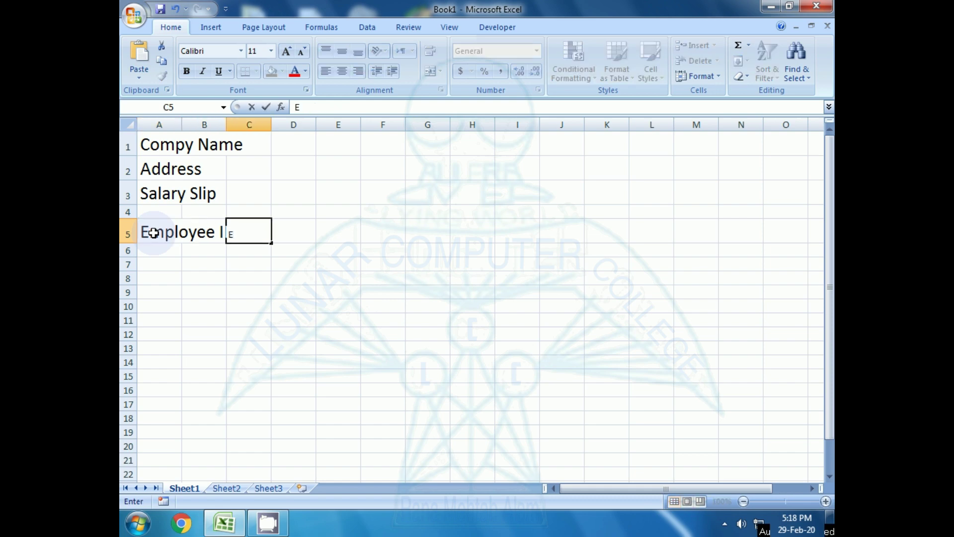
text(mployee Name)
key(Return)
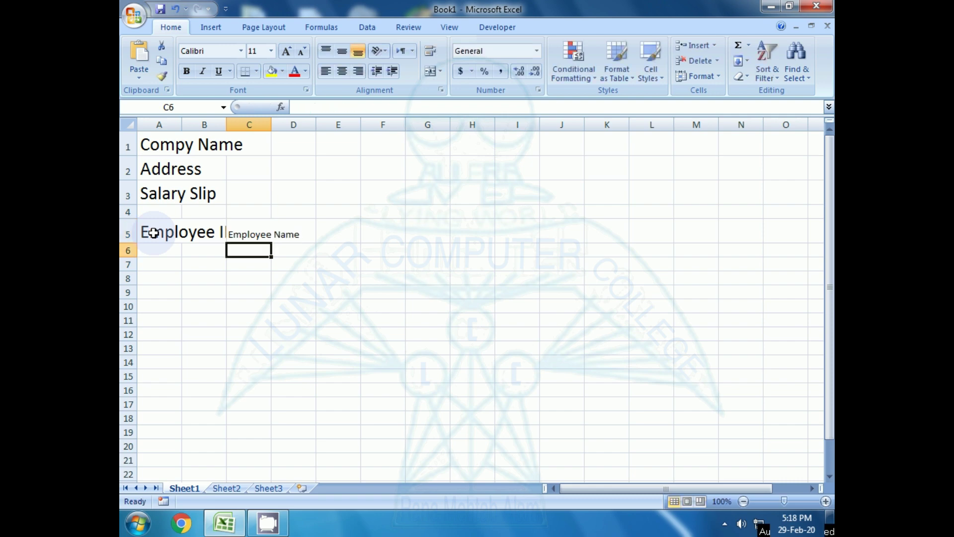
key(Up)
key(Left)
key(Left)
key(Right)
key(Right)
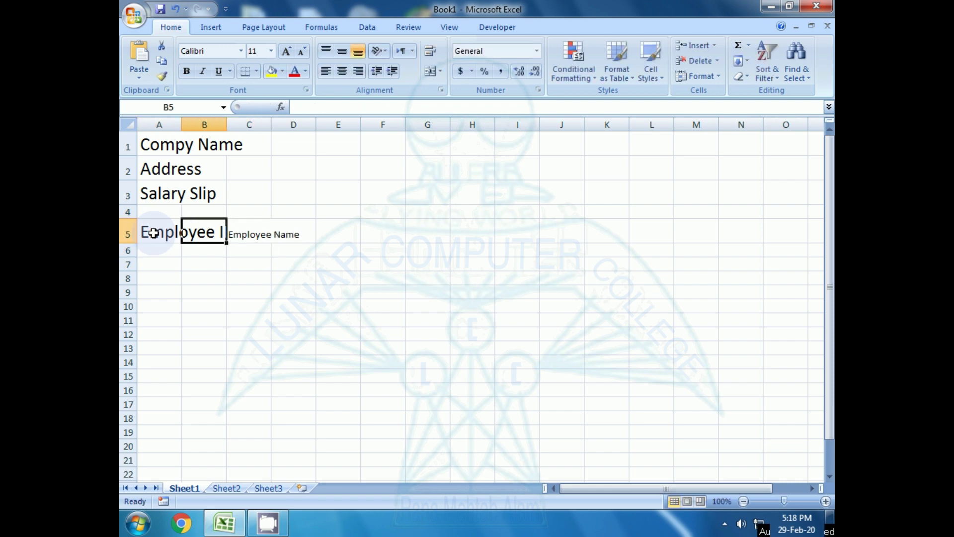
click(252, 50)
text(20)
key(Return)
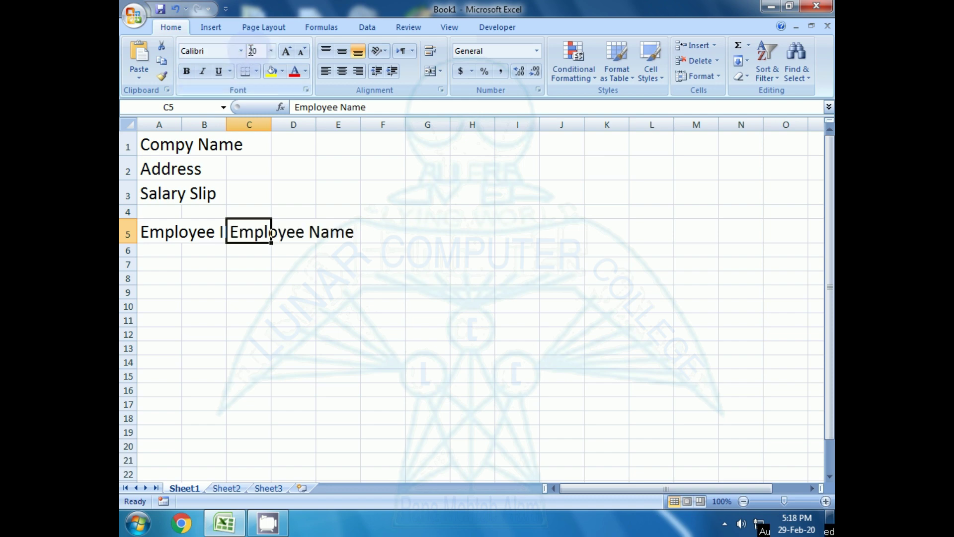
- Compare font sizes across row 5, confirming Employee ID is also 20 point
key(Left)
key(Left)
key(Right)
key(Left)
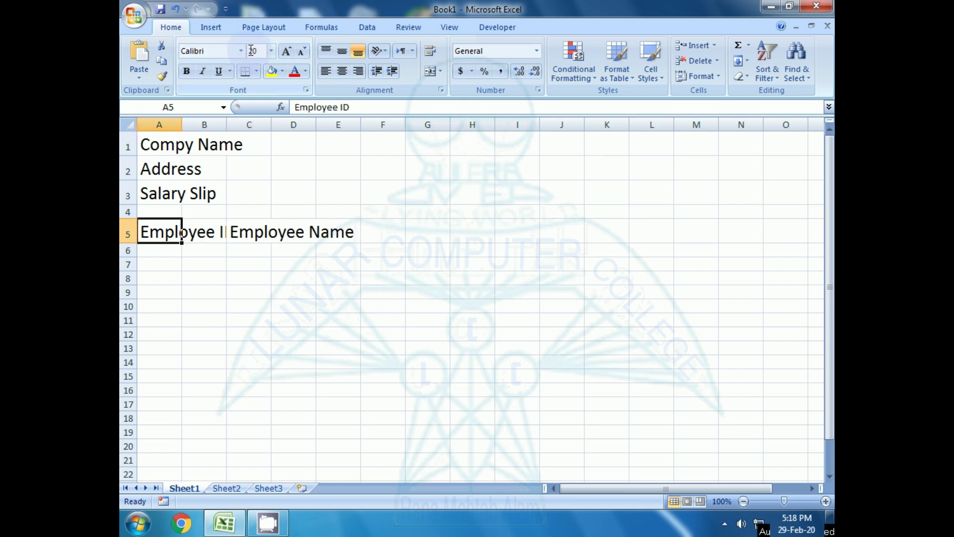
key(Right)
key(Left)
key(Right)
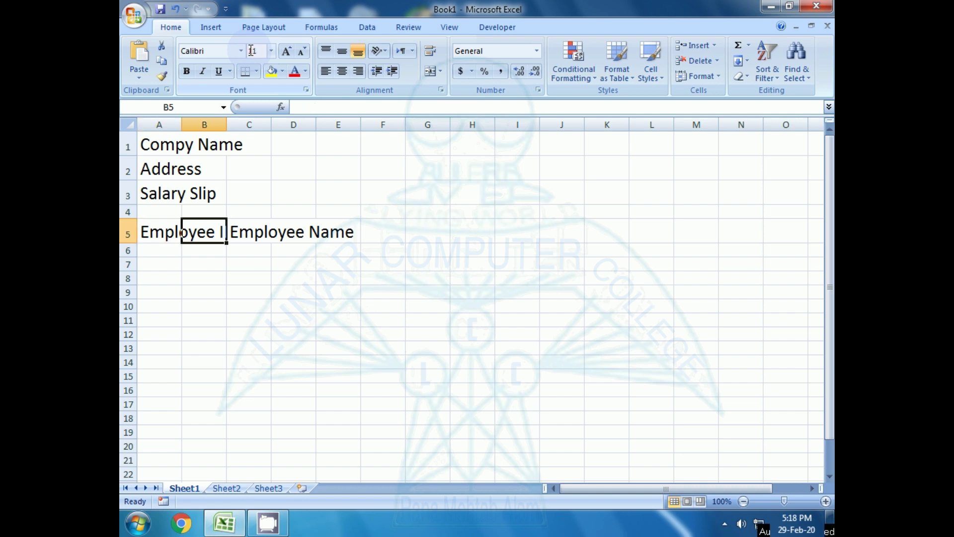
key(Left)
key(Right)
key(Right)
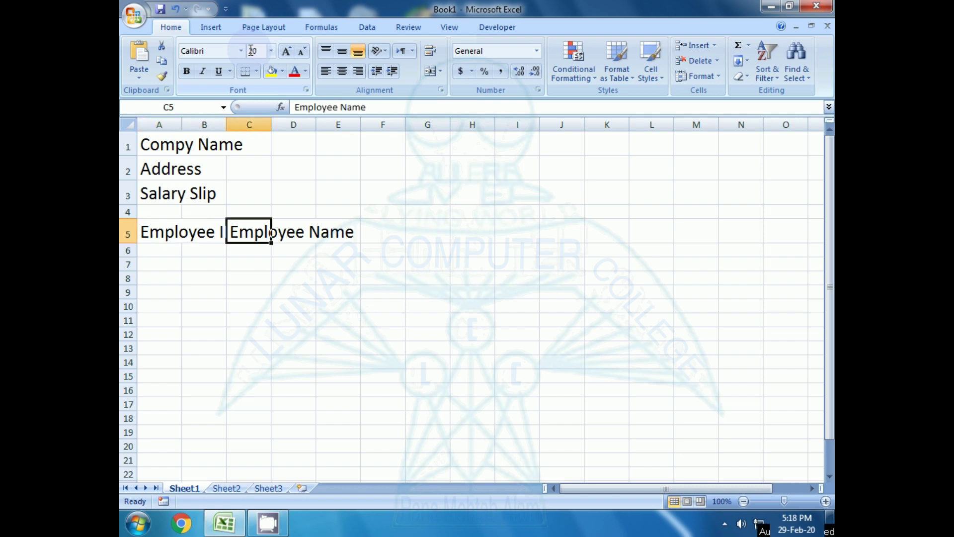
key(Left)
key(Left)
key(Right)
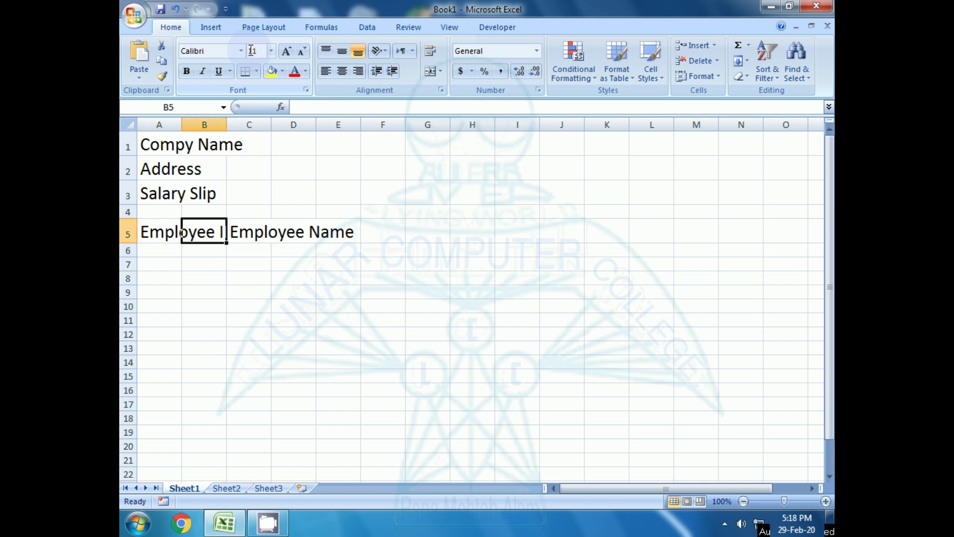
key(Left)
key(Right)
key(Left)
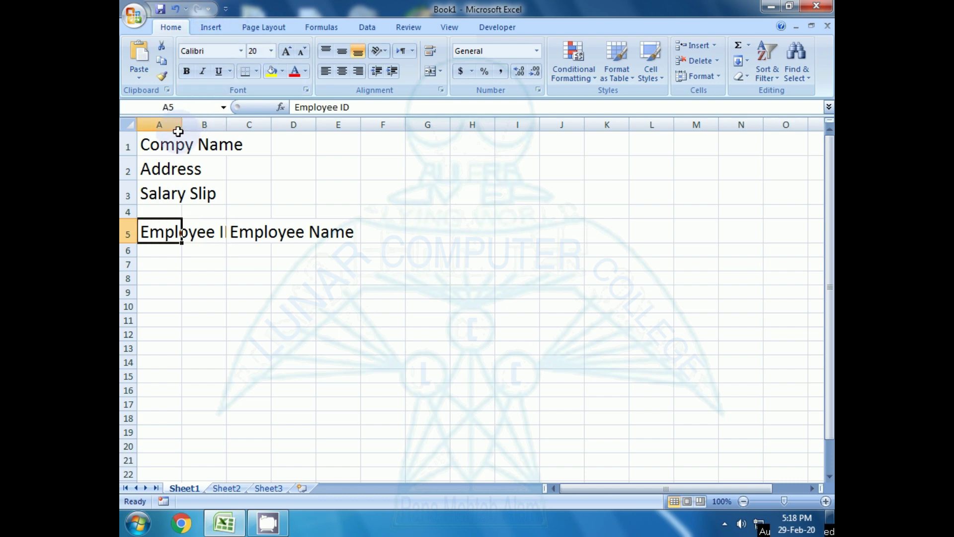
- Auto-fit columns A and C to the Employee ID and Employee Name labels
double_click(181, 125)
click(258, 231)
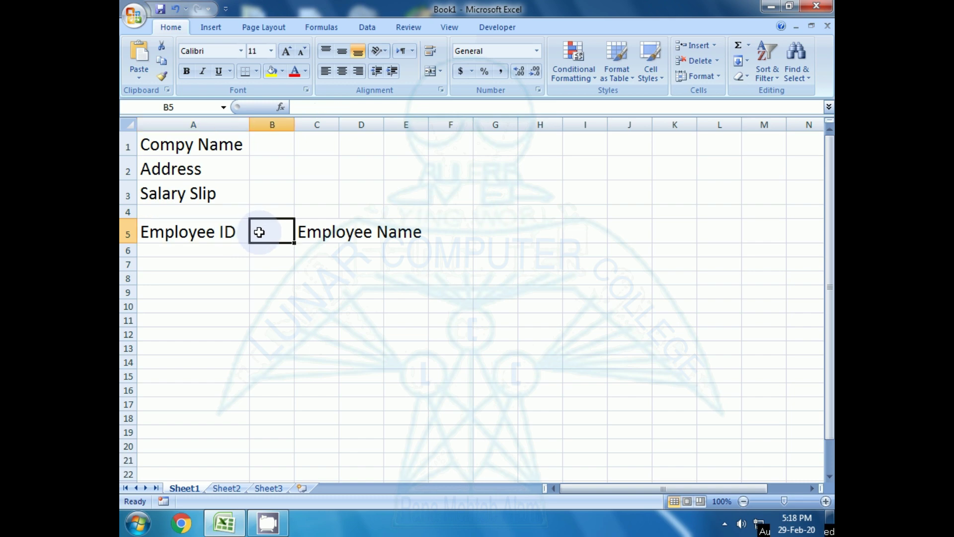
click(303, 232)
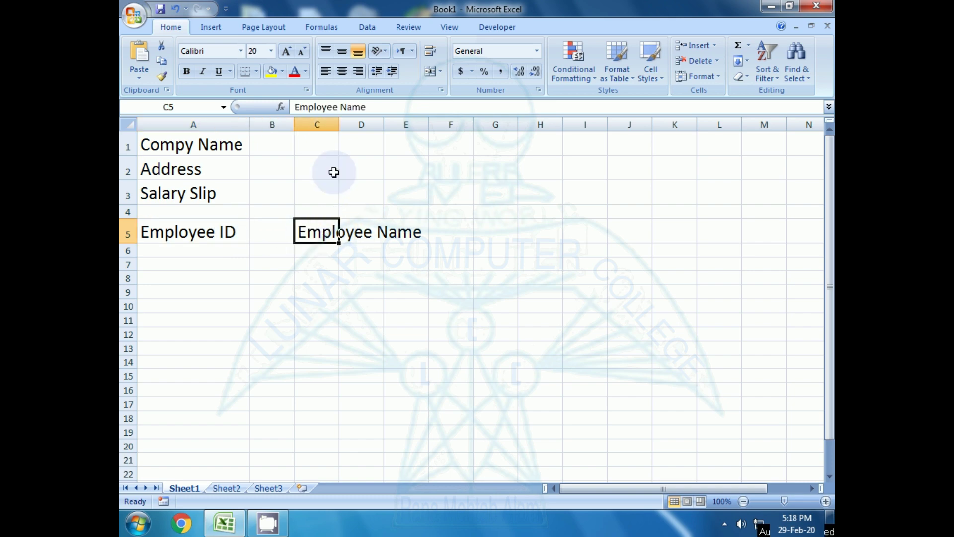
double_click(340, 125)
click(447, 231)
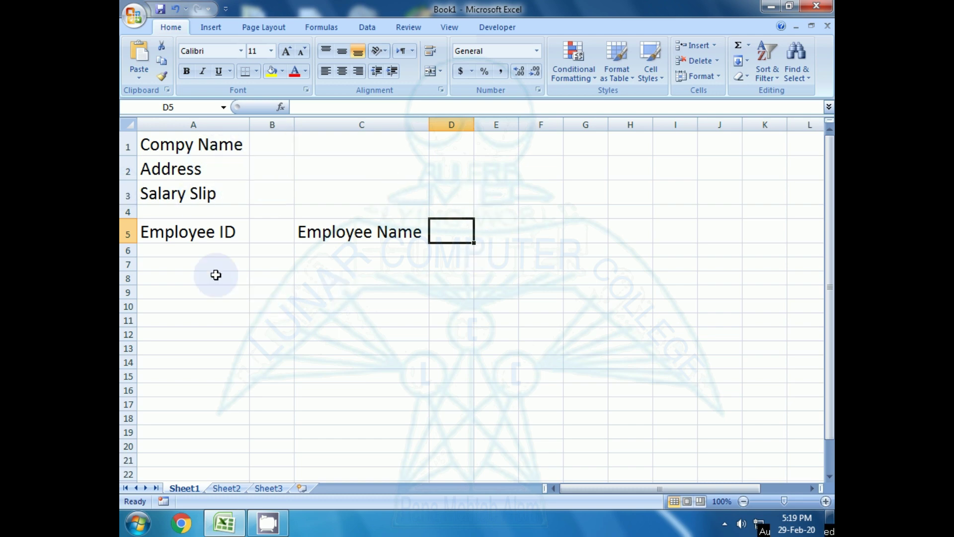
click(194, 233)
click(274, 230)
click(208, 231)
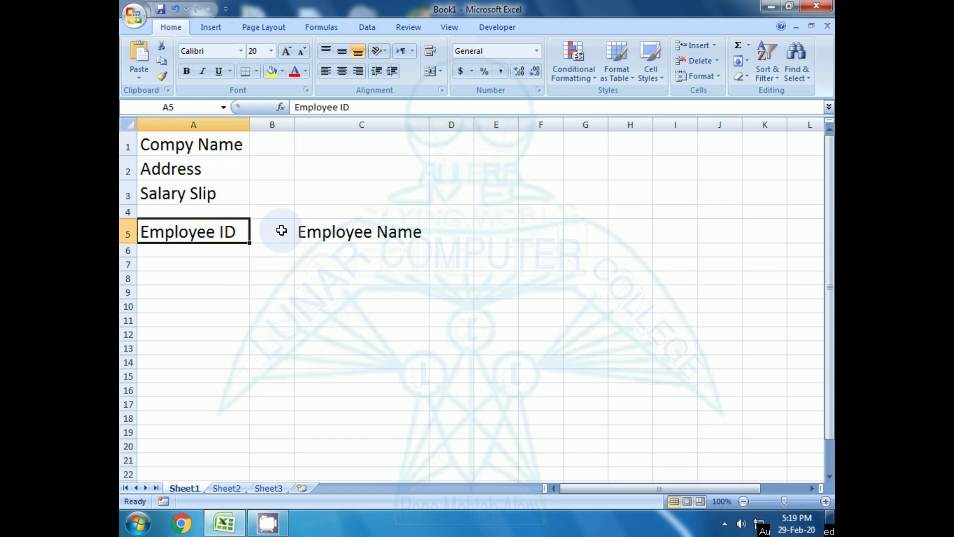
click(279, 230)
click(352, 237)
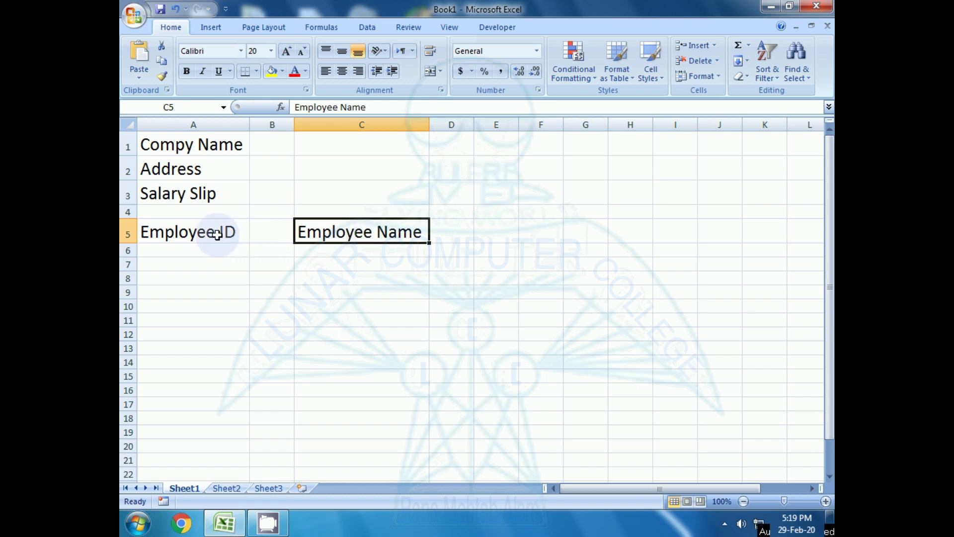
click(266, 233)
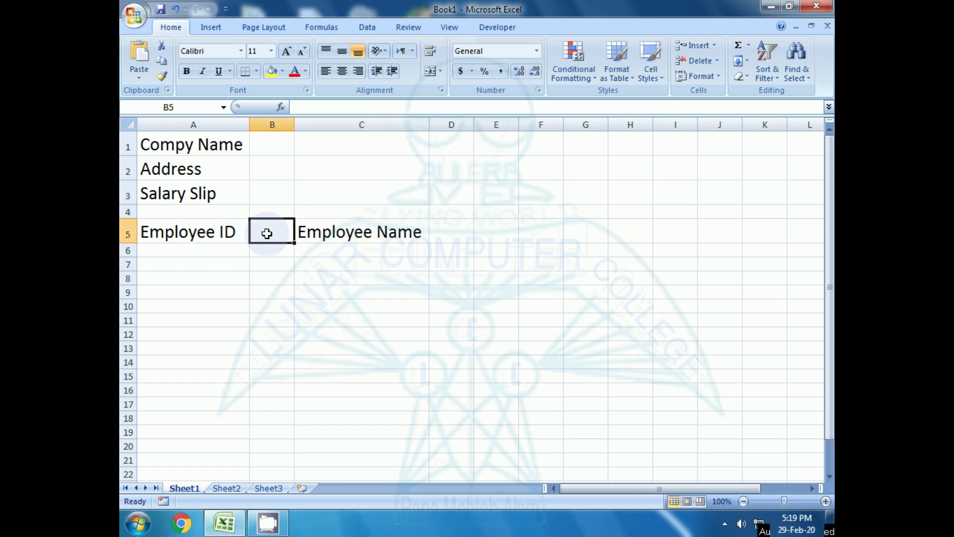
- Adjust the widths of columns B, C and D, widening D to 30.57
drag(295, 121, 410, 108)
drag(439, 110, 429, 110)
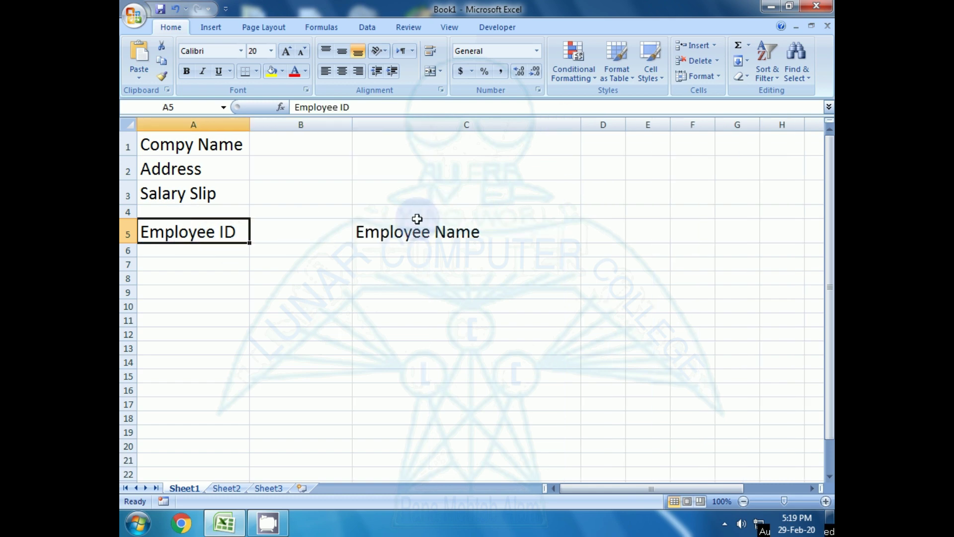
click(317, 238)
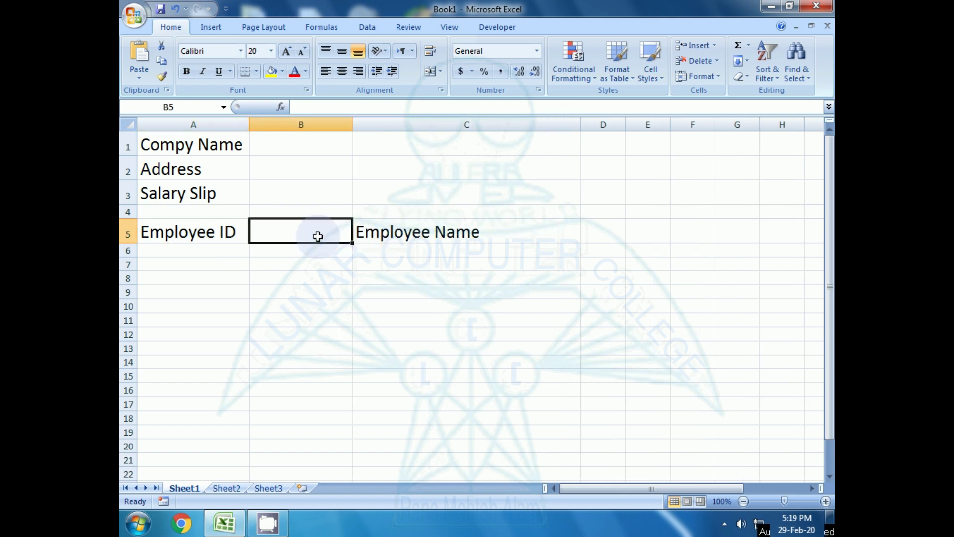
click(462, 226)
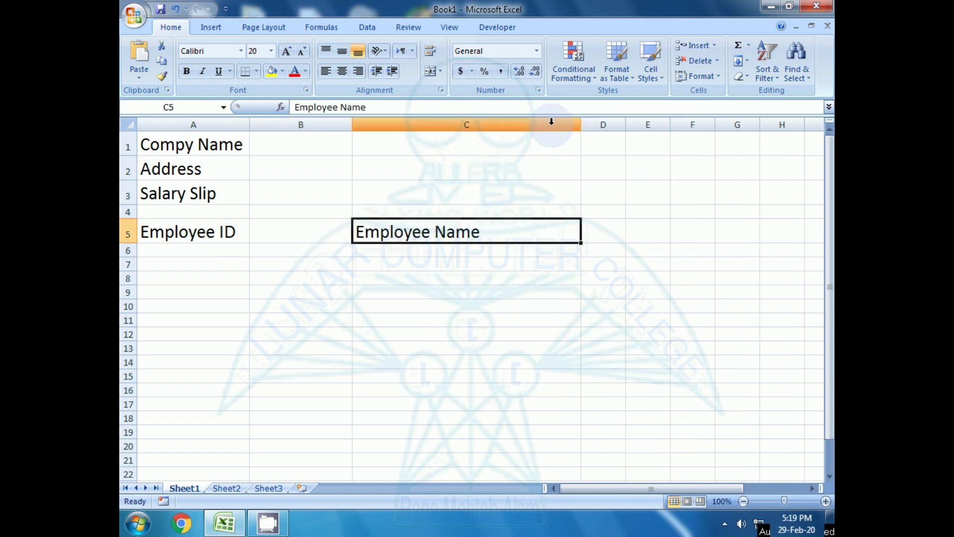
drag(581, 123, 705, 124)
click(511, 182)
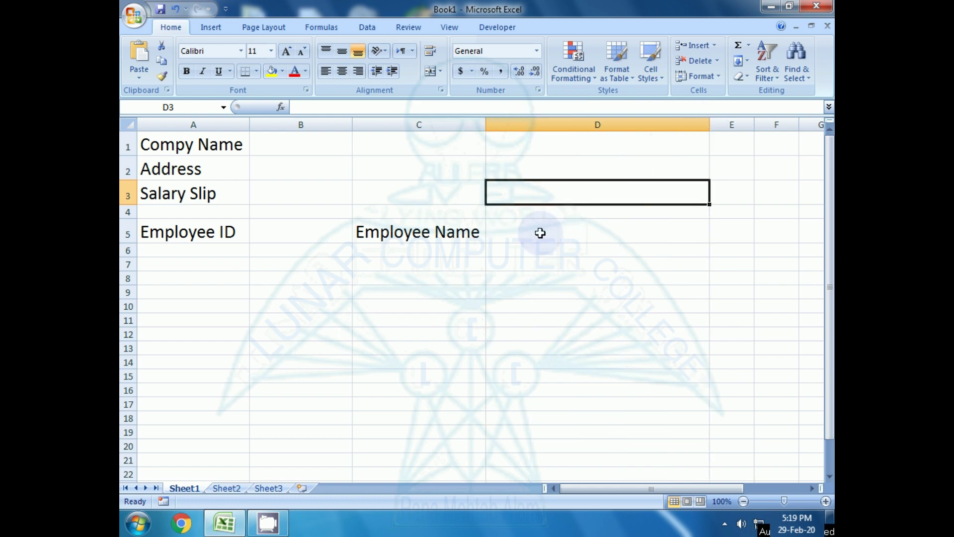
click(539, 232)
click(284, 235)
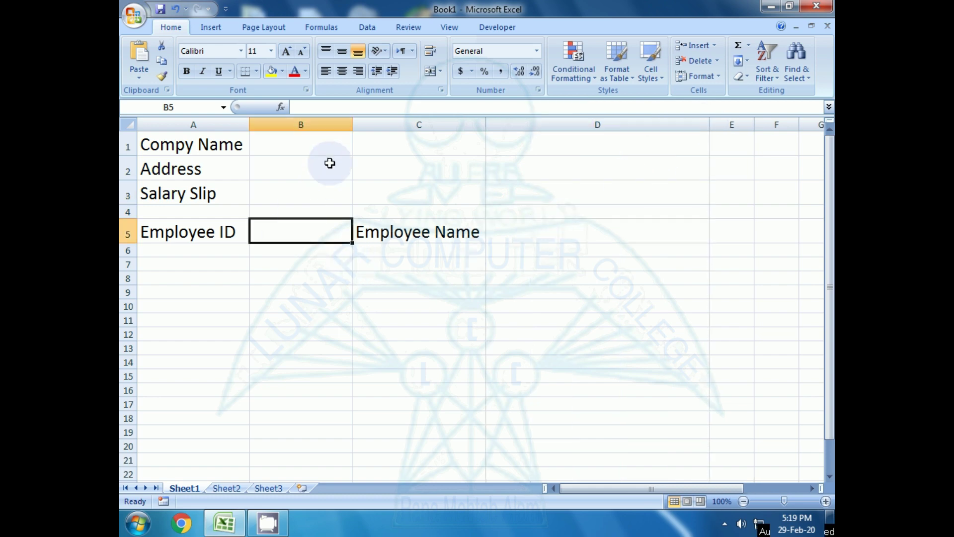
click(348, 126)
drag(355, 130, 339, 128)
click(287, 237)
click(194, 250)
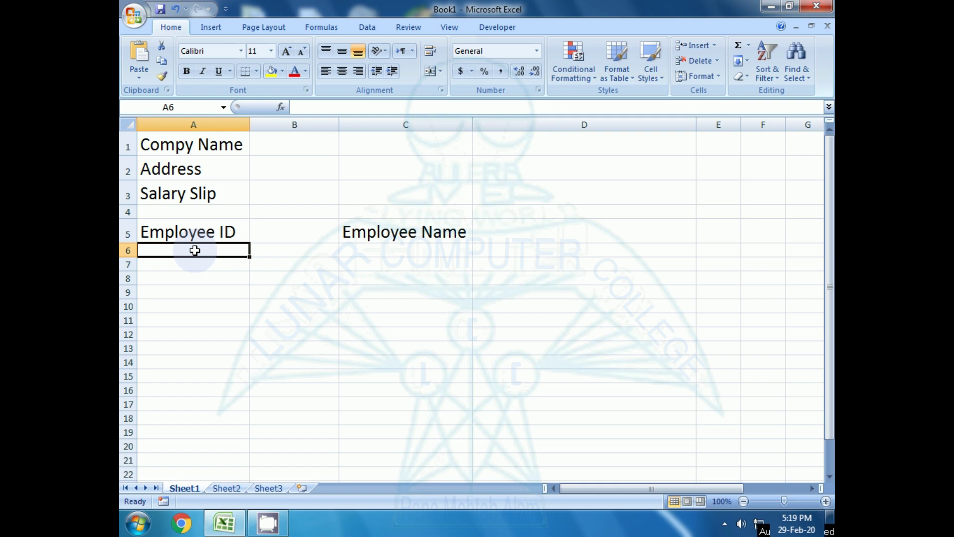
- Enter Rank in A6 and Month & Year in C6
text(Rank)
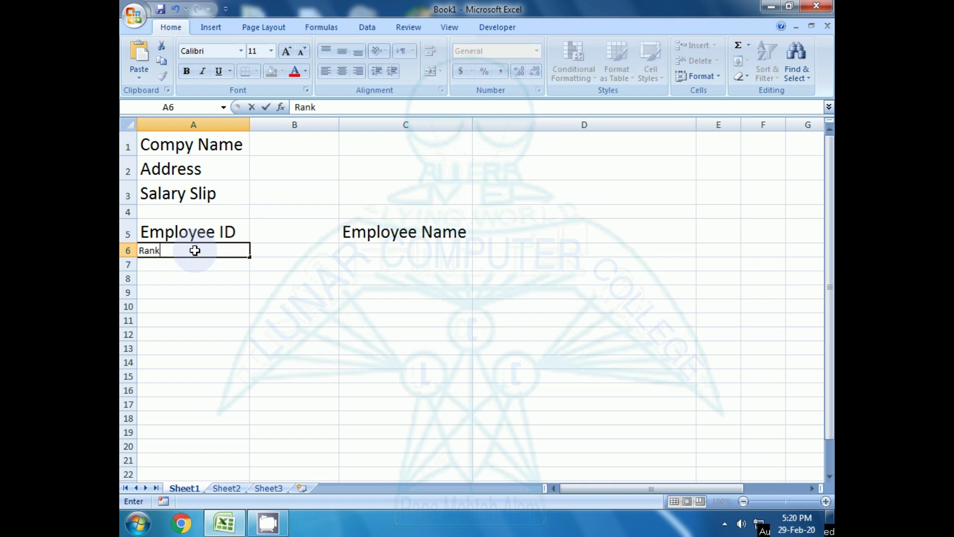
key(Return)
key(Up)
key(Right)
key(Right)
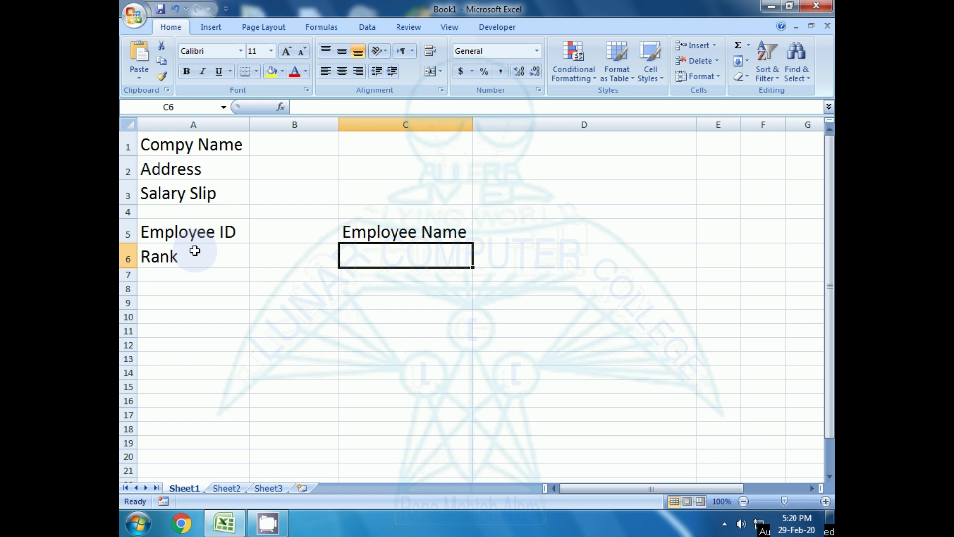
text(Month)
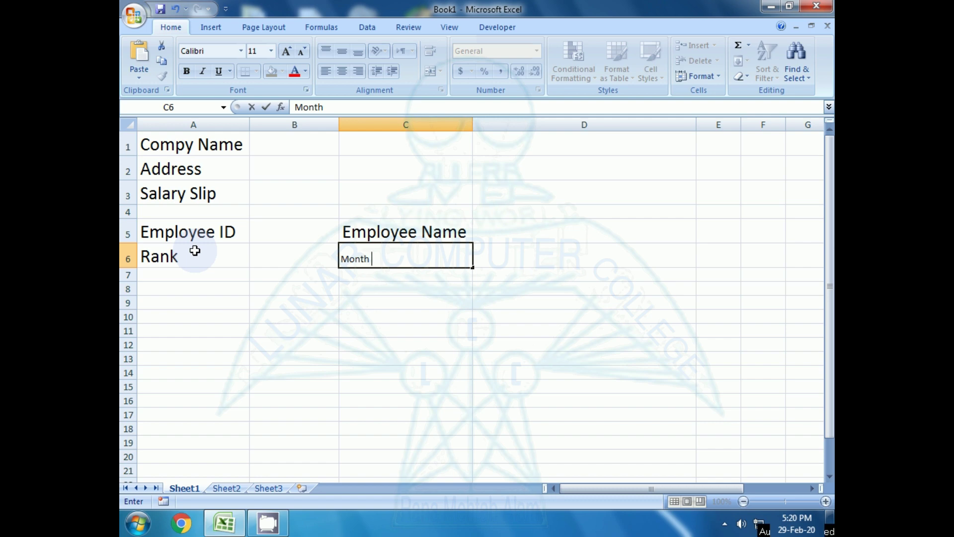
text( $)
key(BackSpace)
text(& Year)
key(Return)
- Set the Month & Year label in C6 to font size 20
key(Up)
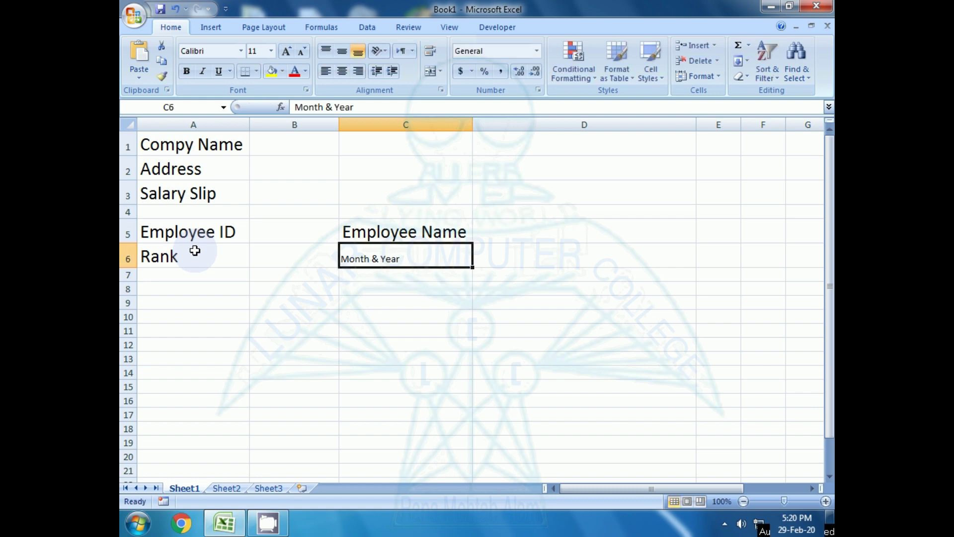
click(252, 51)
text(20)
key(Return)
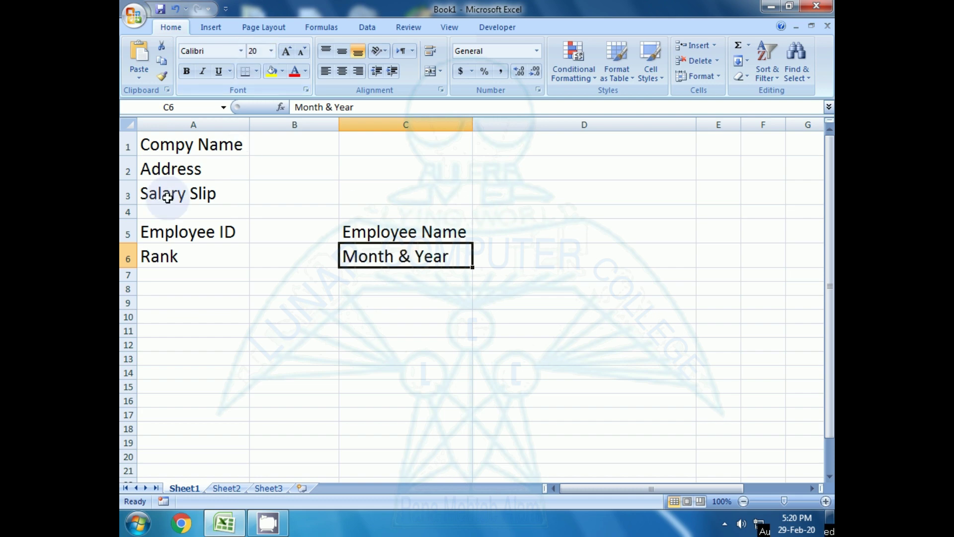
- Click through cells in rows 5–8 to review the label layout
click(195, 278)
click(503, 234)
click(513, 259)
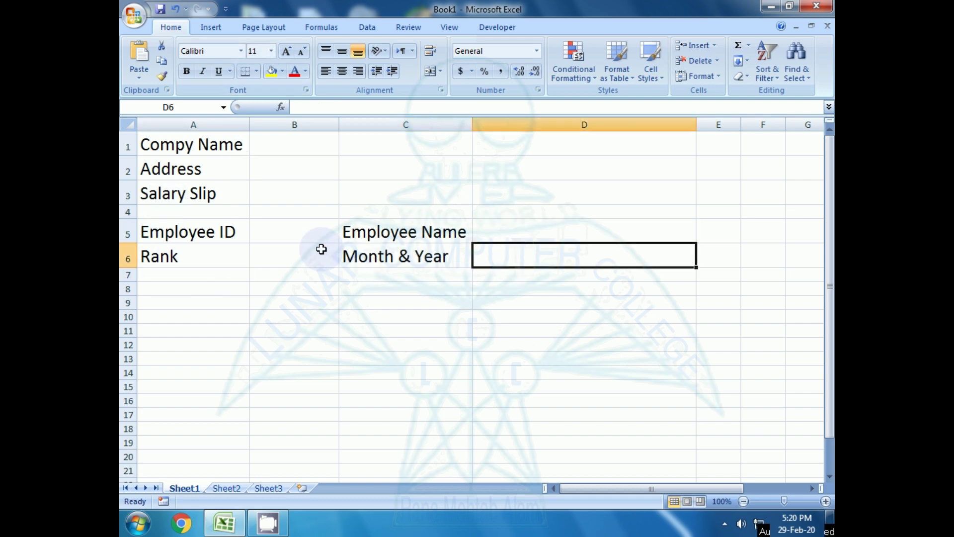
click(313, 234)
click(298, 251)
click(188, 270)
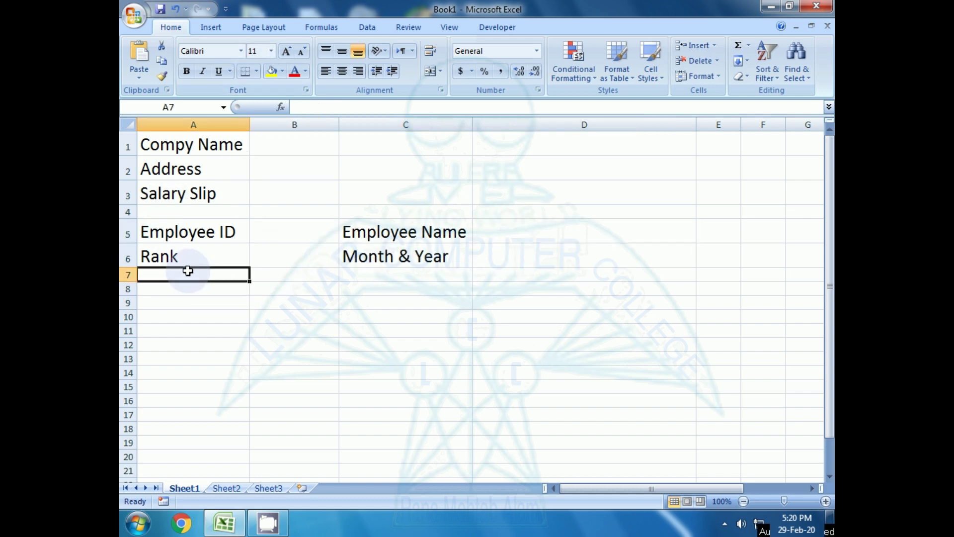
click(184, 292)
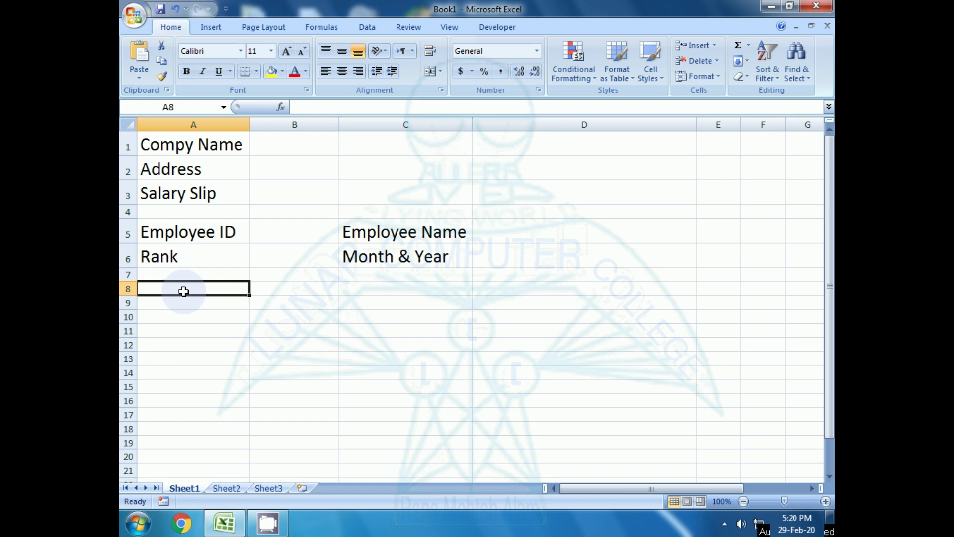
- Enter the Income label in A8, fixing the misspelling
text(Inmcom)
key(BackSpace)
key(BackSpace)
key(BackSpace)
key(BackSpace)
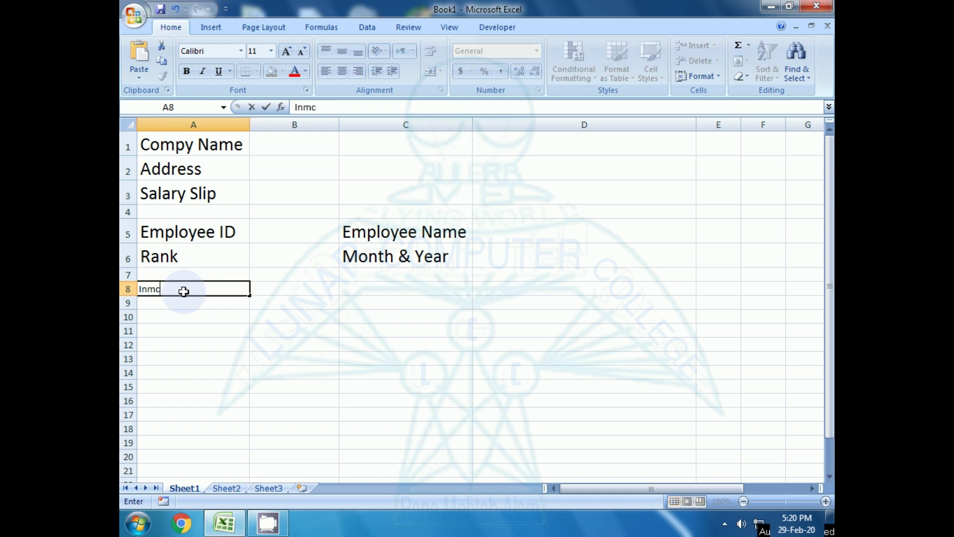
text(ome)
key(Return)
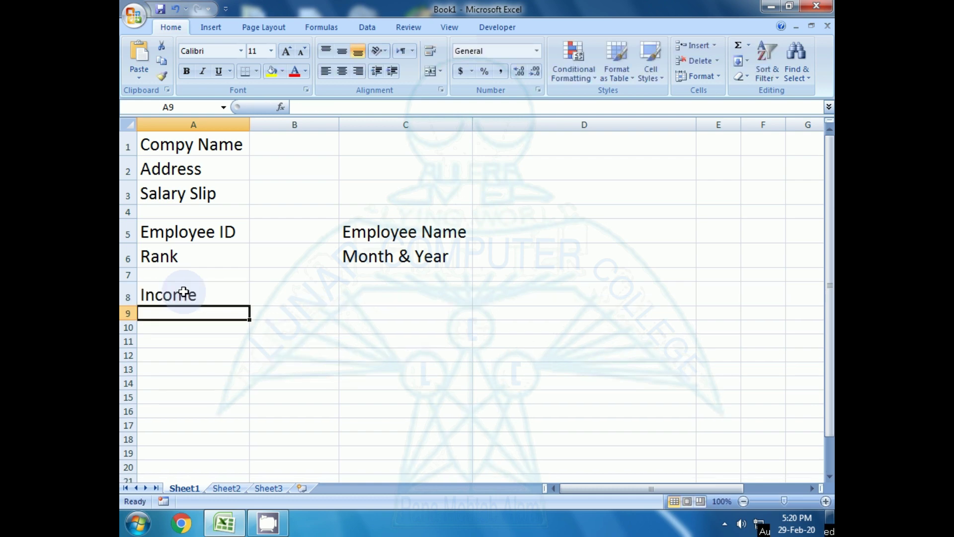
- Type the Dedudtions heading into C8
click(184, 293)
key(Right)
key(Right)
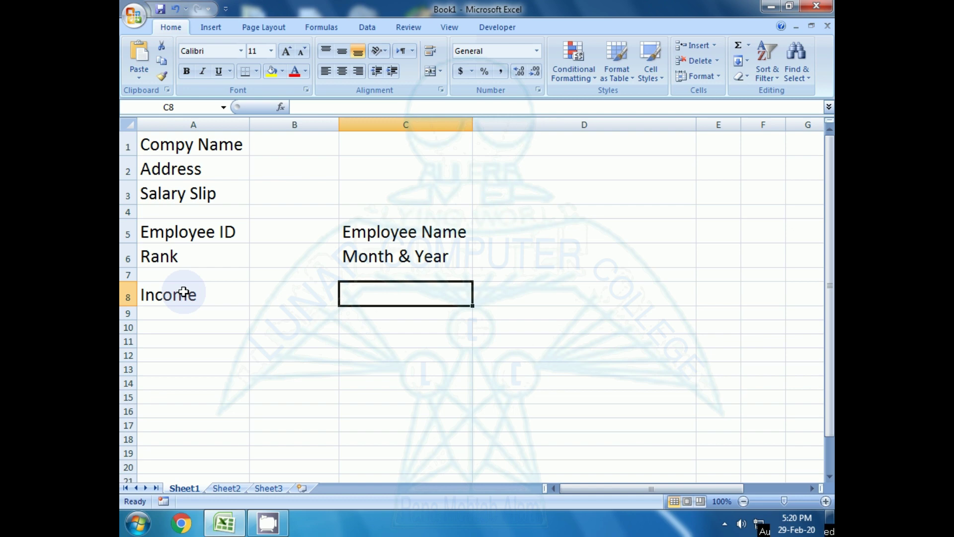
text(Ded)
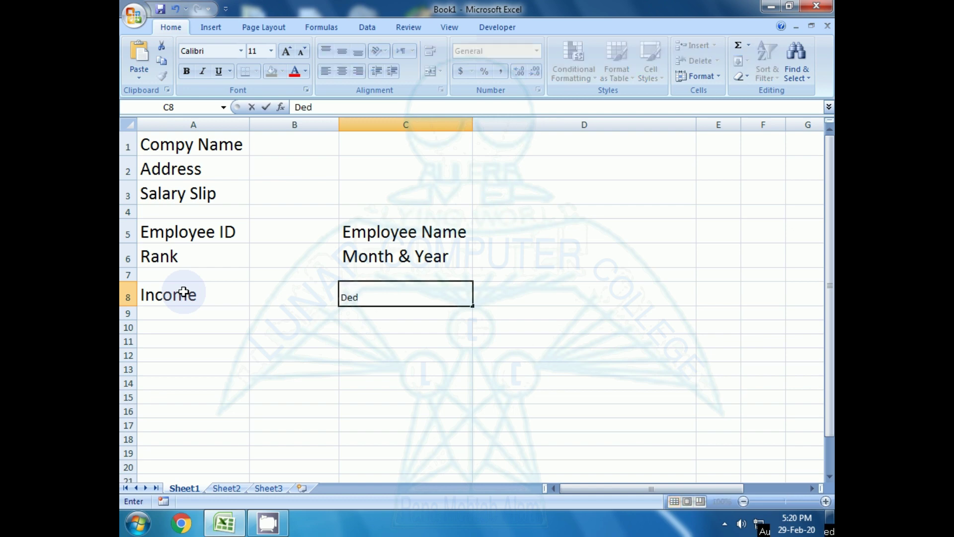
text(udtions)
key(Return)
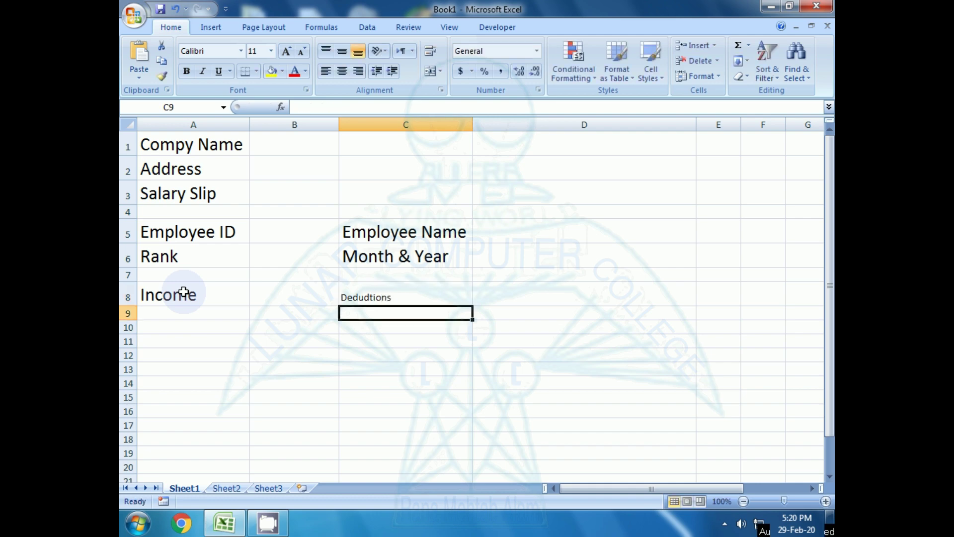
- Rename the A8 label to Incomes and check its font size
key(Up)
key(Left)
key(Left)
key(F2)
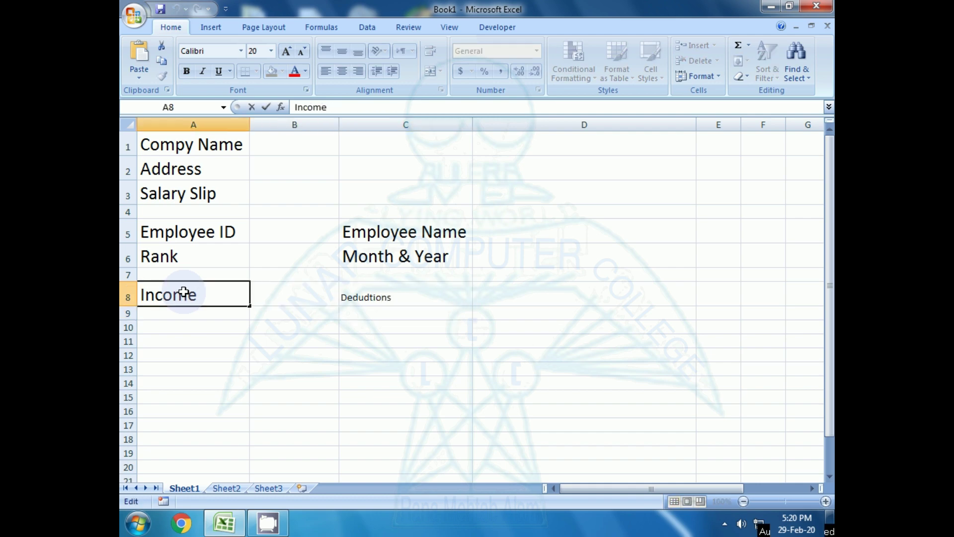
text(s)
key(Return)
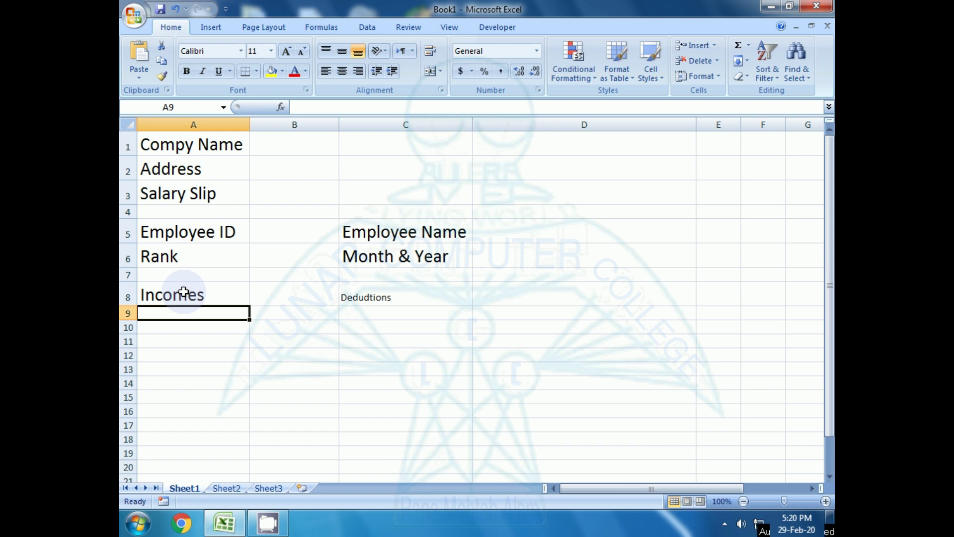
key(Up)
key(Right)
key(Right)
key(Down)
key(Left)
key(Left)
key(Up)
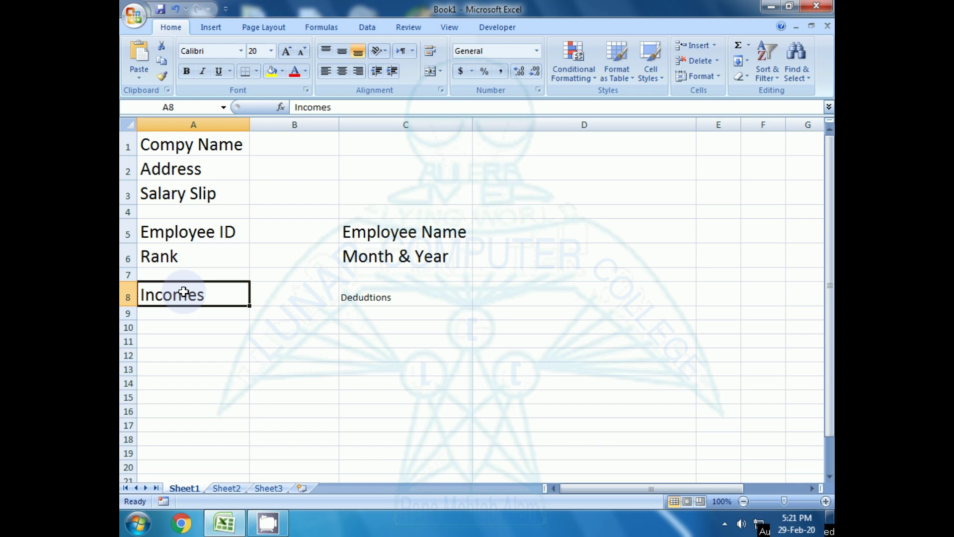
key(Down)
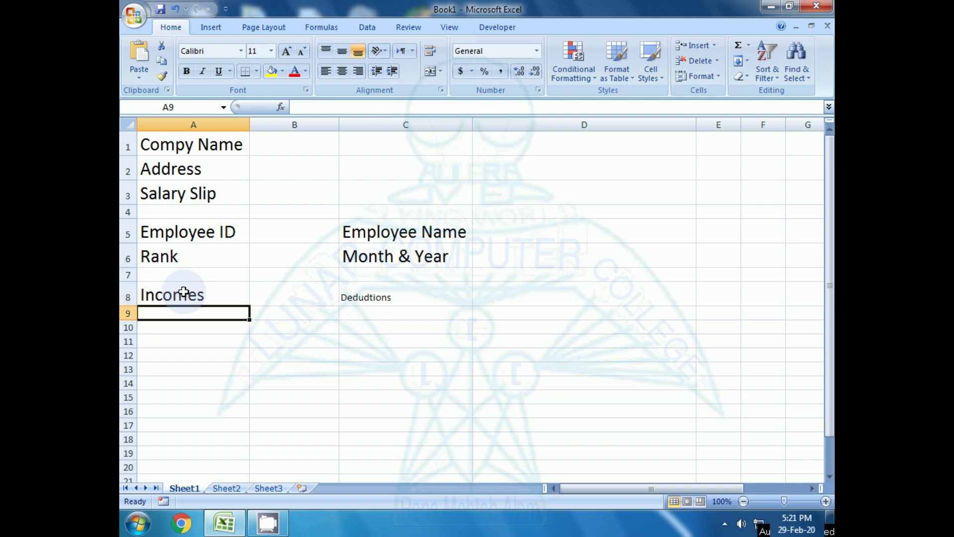
- Enter Basic Salary in A9 and set the Dedudtions heading to font size 20
text(Ba)
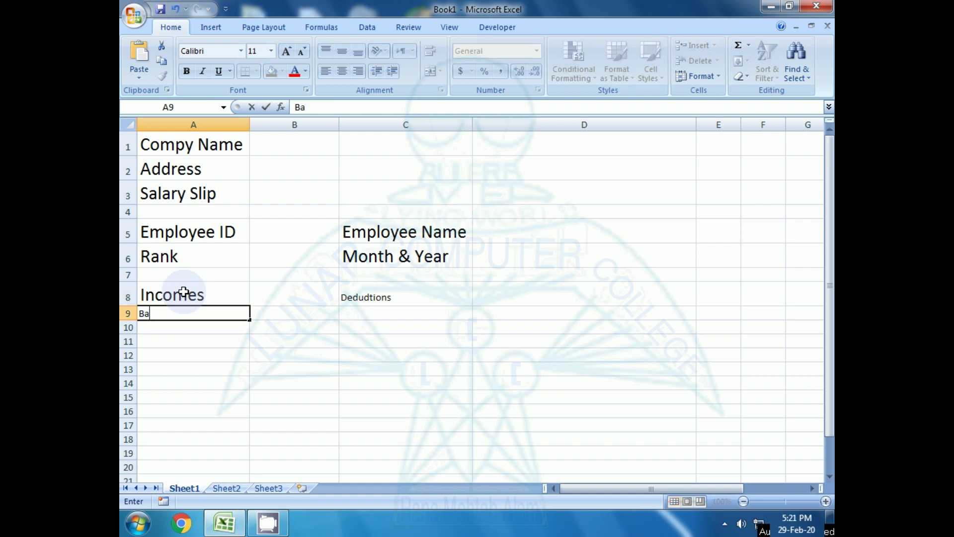
text(sic Salary)
key(Return)
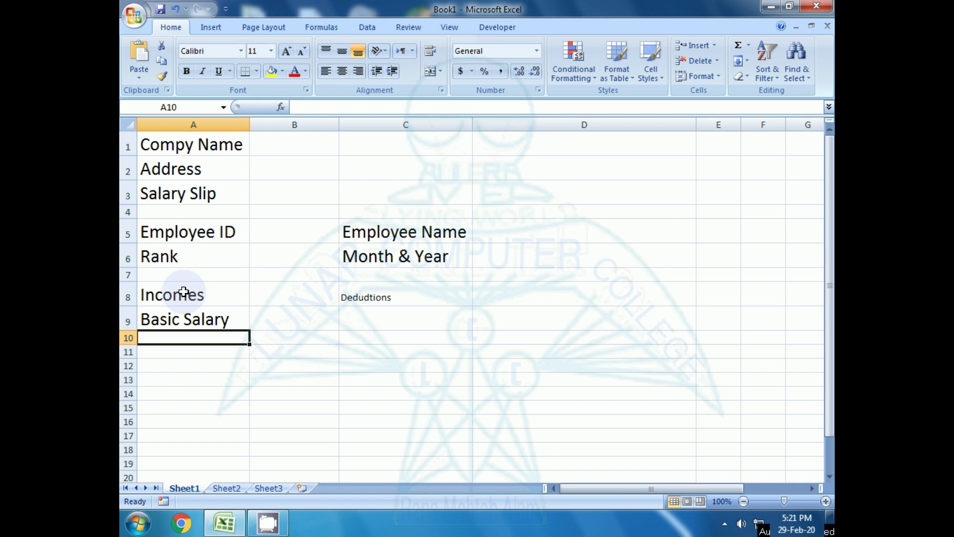
key(Right)
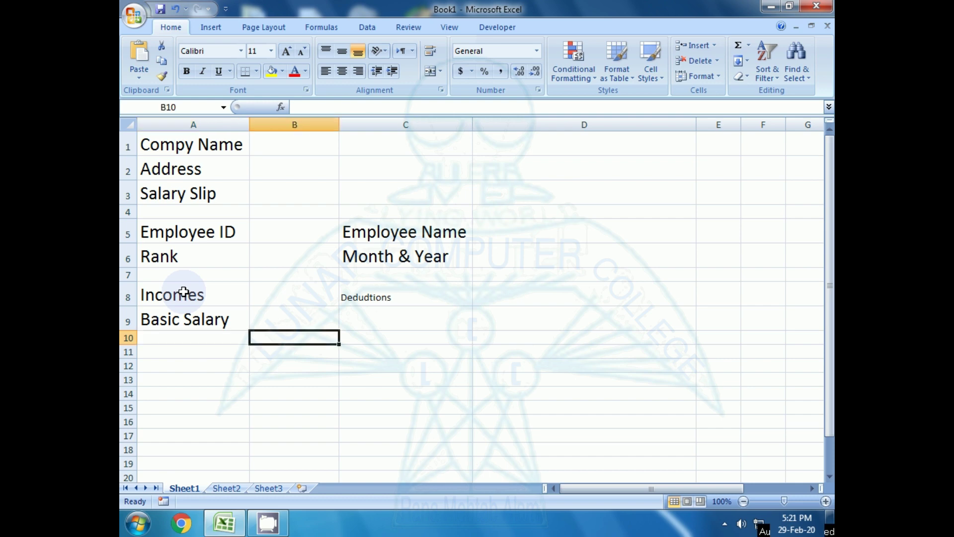
key(Up)
key(Right)
key(Up)
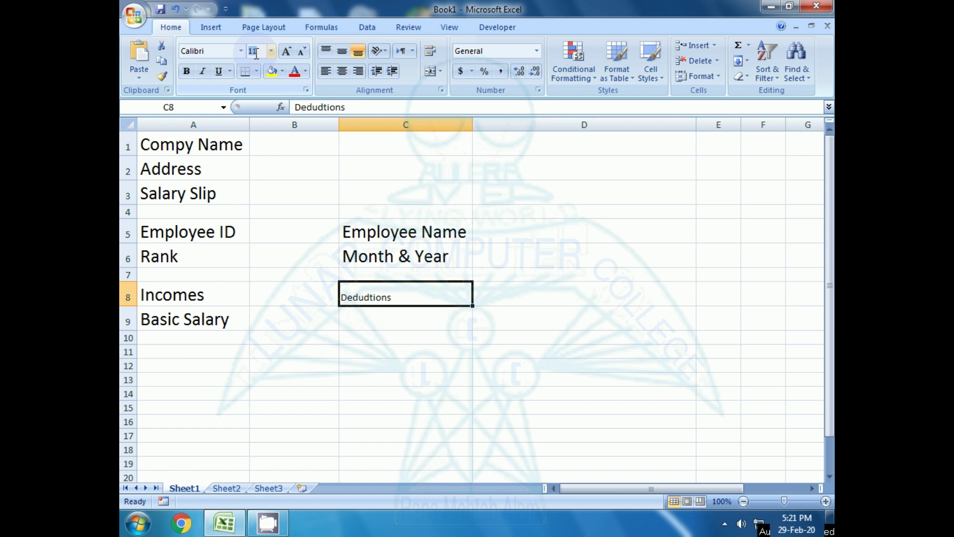
text(20)
key(Return)
- List M.A 12%, C.A 15% and H.R 20% below Basic Salary
click(186, 370)
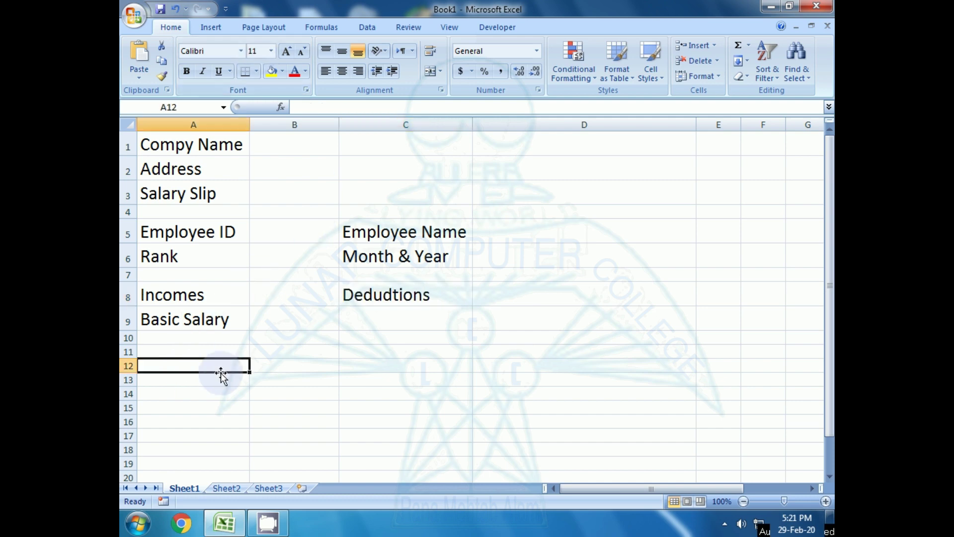
click(192, 337)
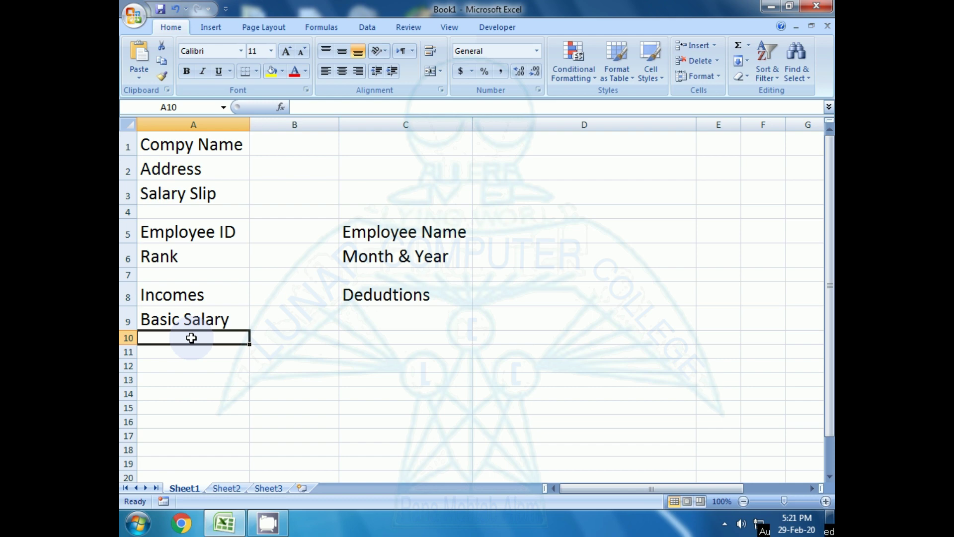
text(M.A)
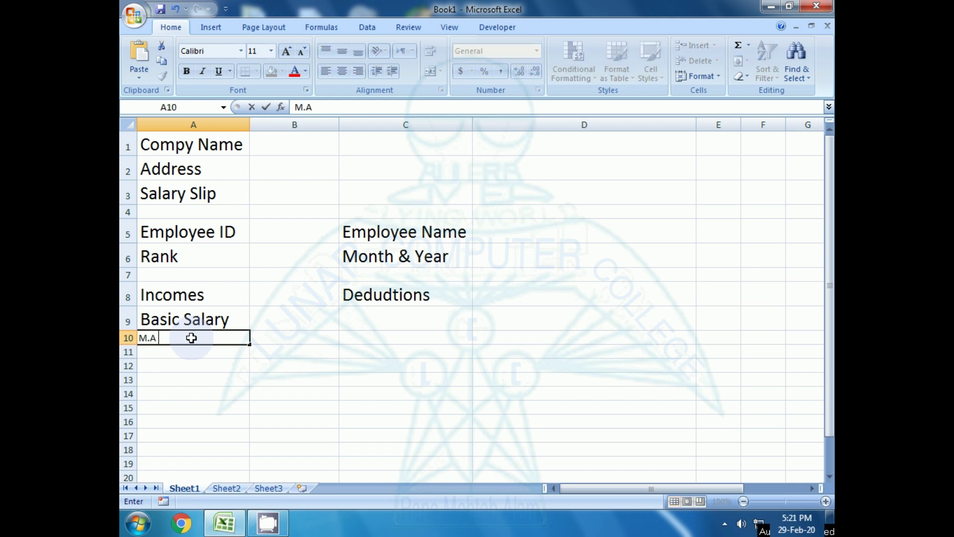
text( 12%)
key(Return)
text(C.A)
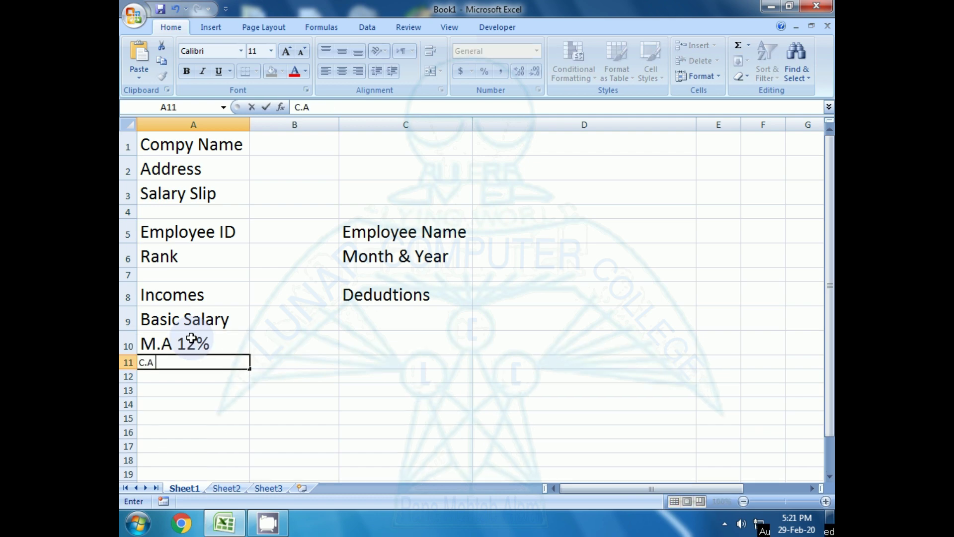
text( 15%)
key(Return)
text(H.R)
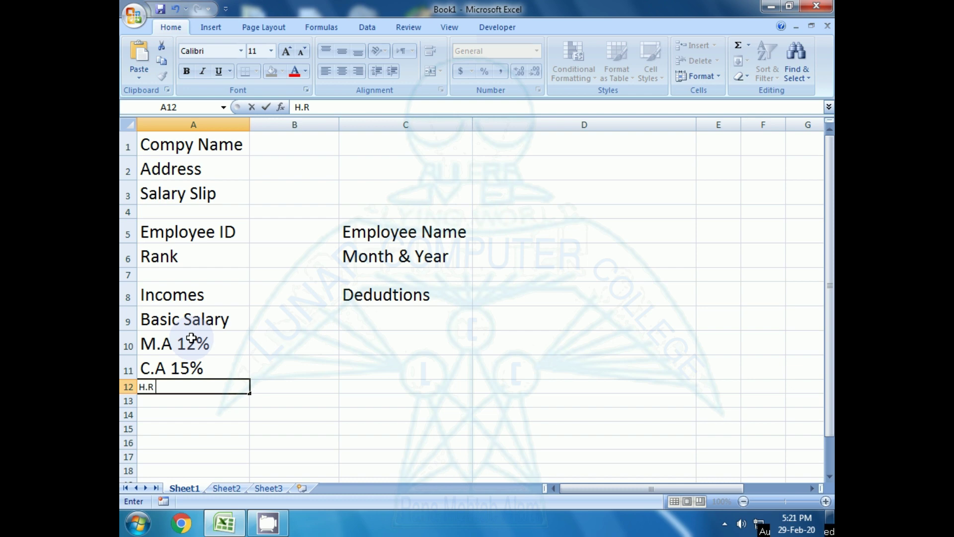
text( 20$)
key(BackSpace)
text(%)
key(Return)
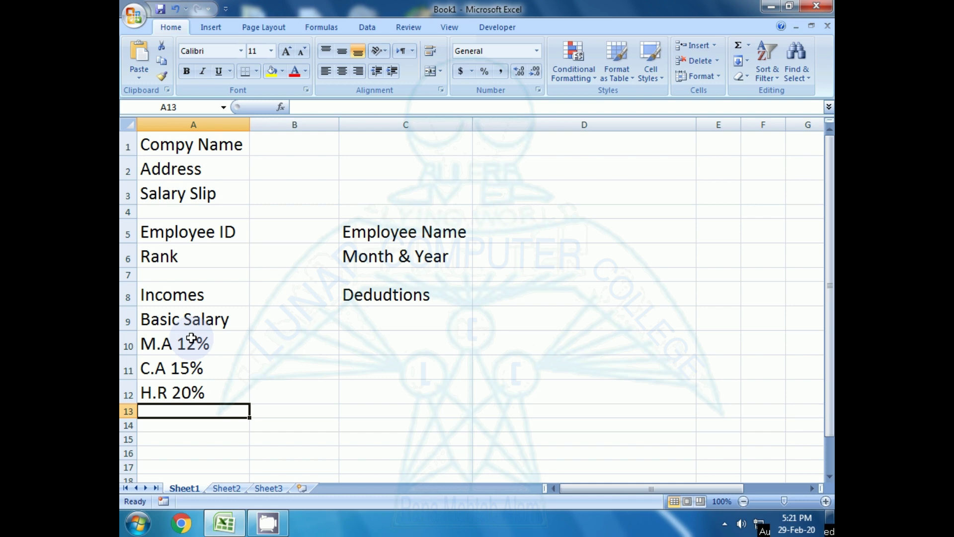
- Review the allowance labels and add Gross Pay in A13
key(Up)
key(Up)
key(Up)
key(Up)
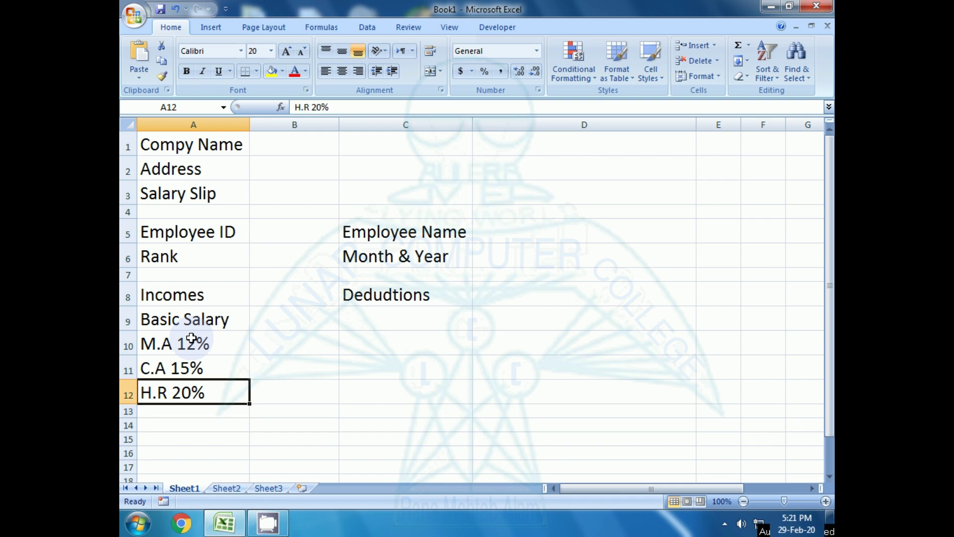
key(Down)
key(Down)
key(Down)
key(Down)
key(Up)
key(Down)
key(Up)
key(Up)
key(Up)
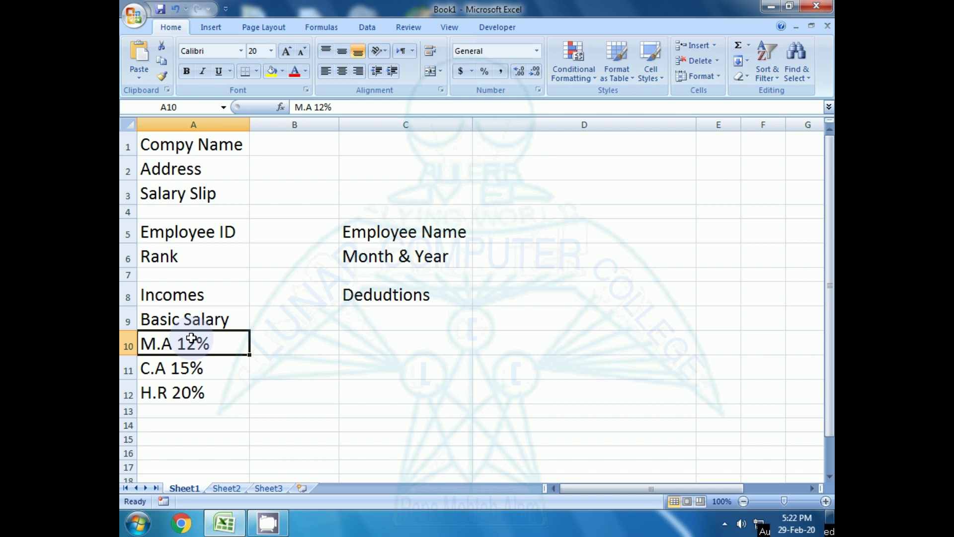
key(Down)
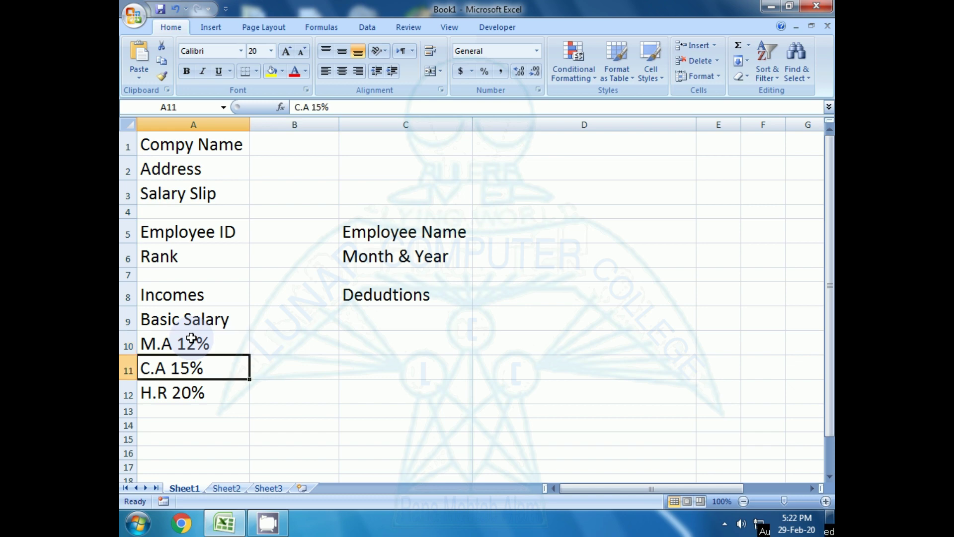
key(Down)
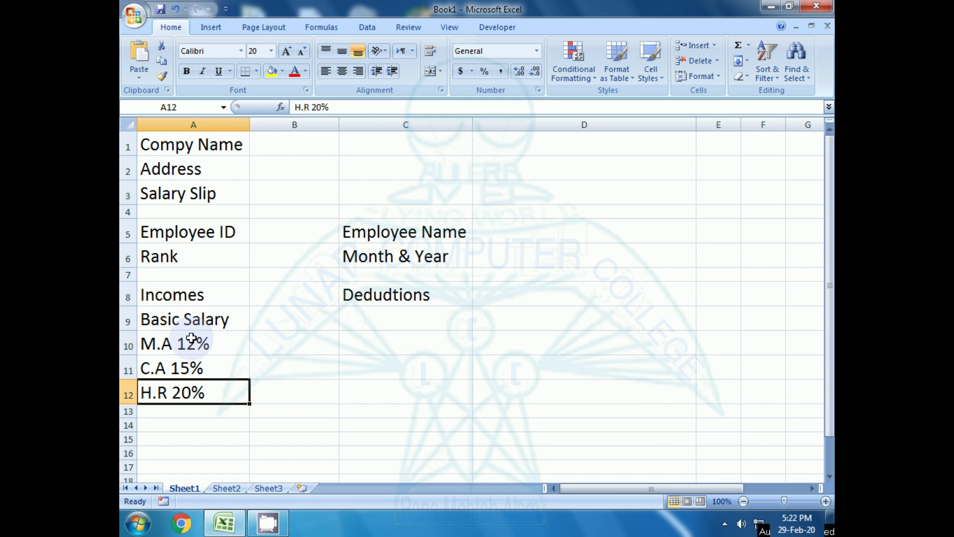
key(Down)
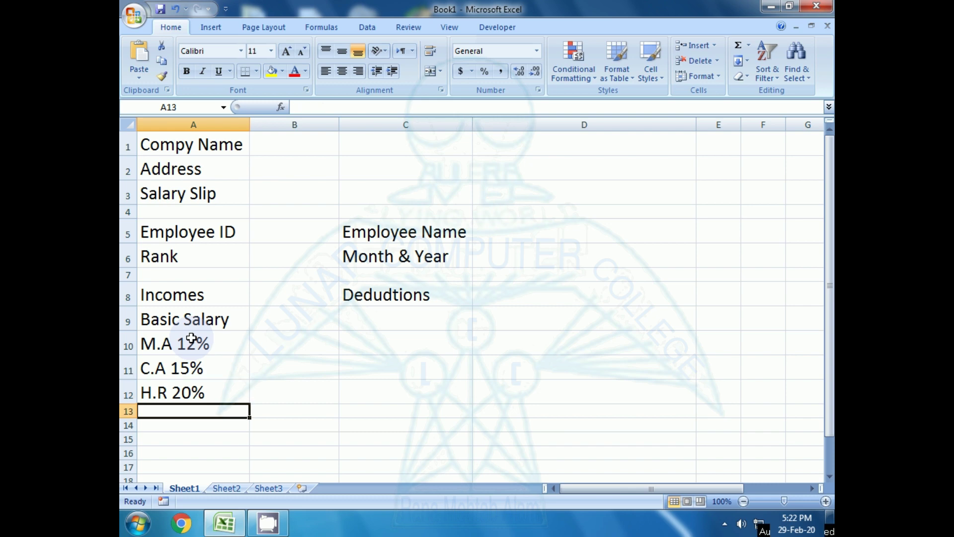
text(G)
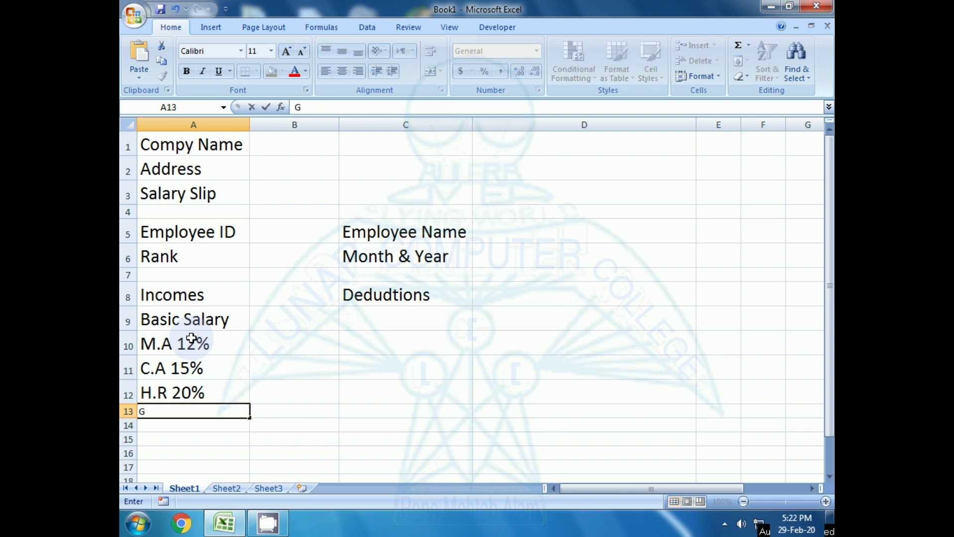
text(ross Pay)
key(Return)
text(\)
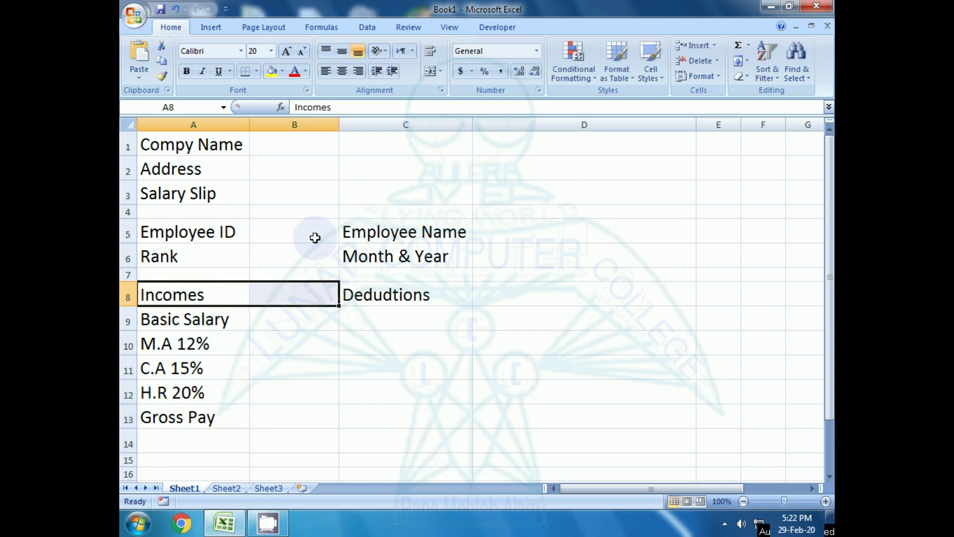
- Merge and centre the Incomes heading across A8:B8
click(287, 342)
drag(229, 297, 269, 300)
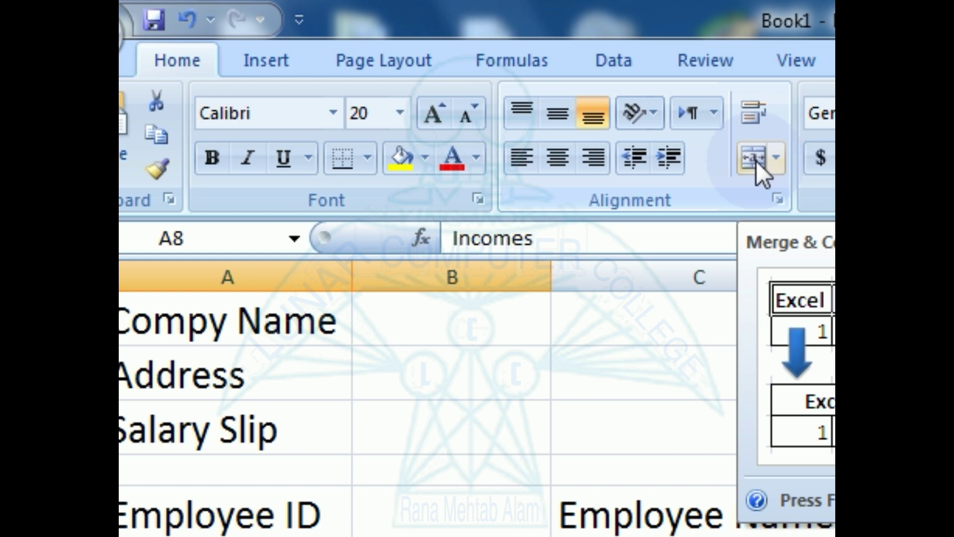
click(756, 160)
click(392, 321)
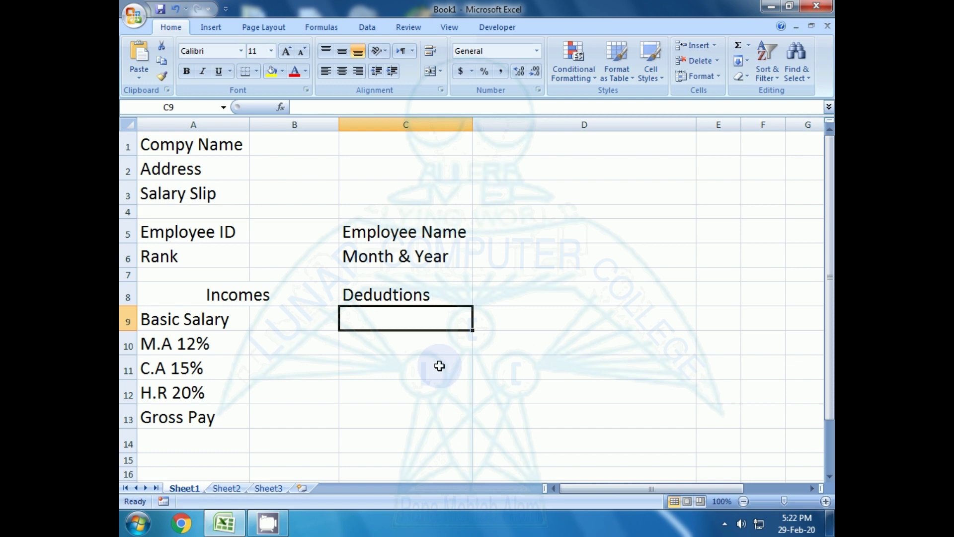
- List Tax, Advanced and Fine under the Dedudtions heading in C9:C11
key(Up)
key(Down)
text(Ta)
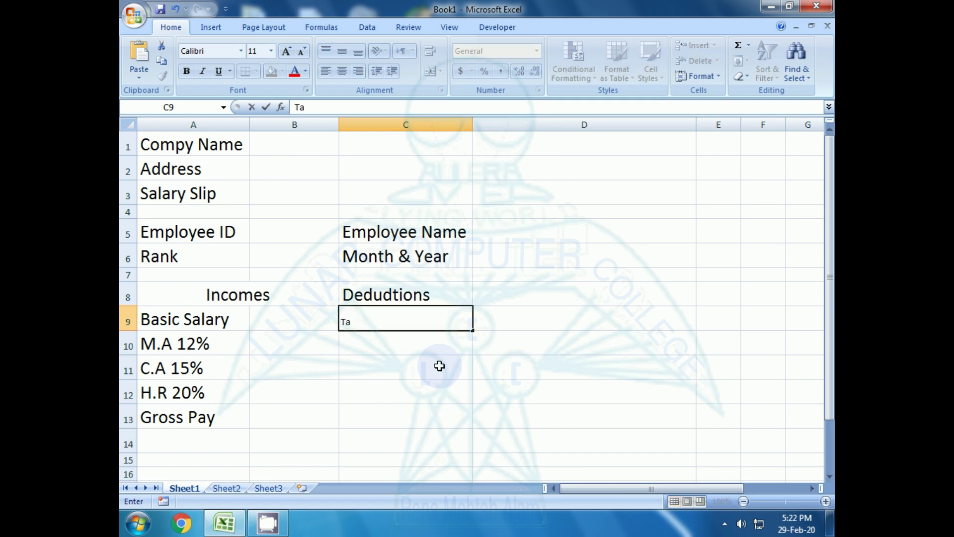
text(x)
key(Return)
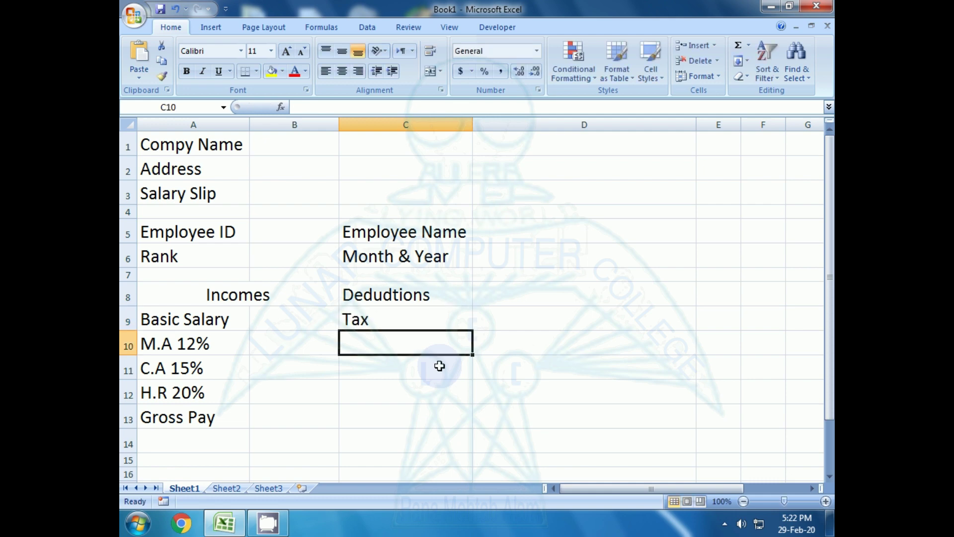
text(Adv)
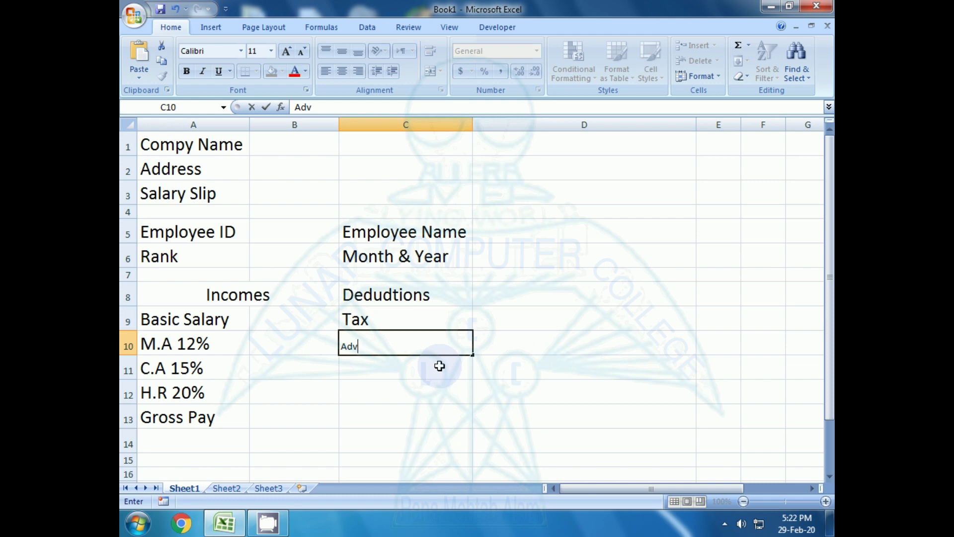
text(anced)
key(BackSpace)
text(d)
key(Return)
text(Fine)
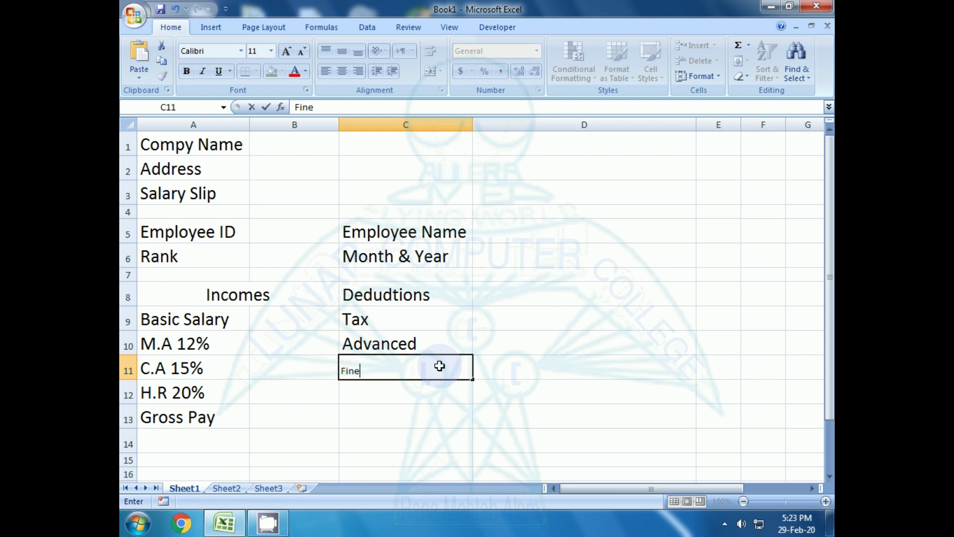
key(Return)
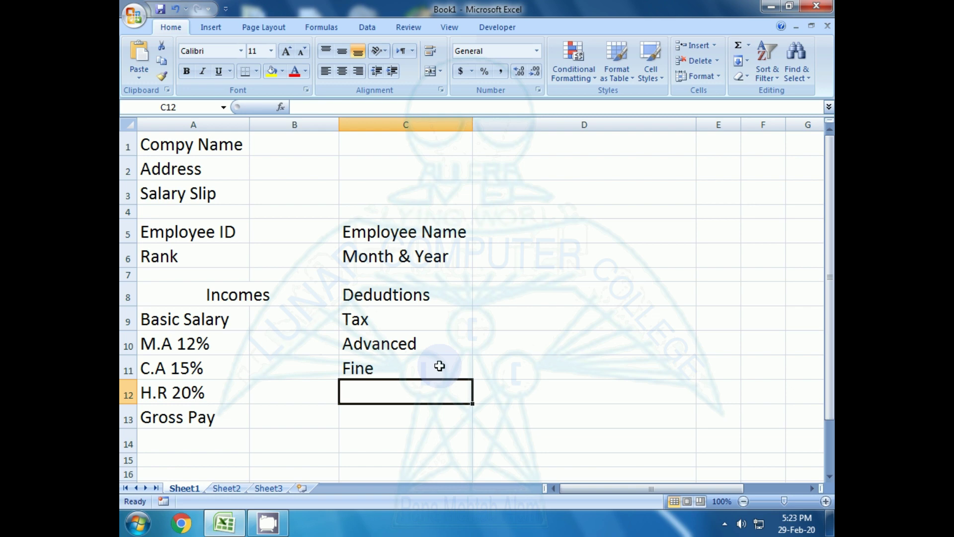
- Add Dedudtions 2%, Total Deduction and Net Pay in C12:C14
text(Ded)
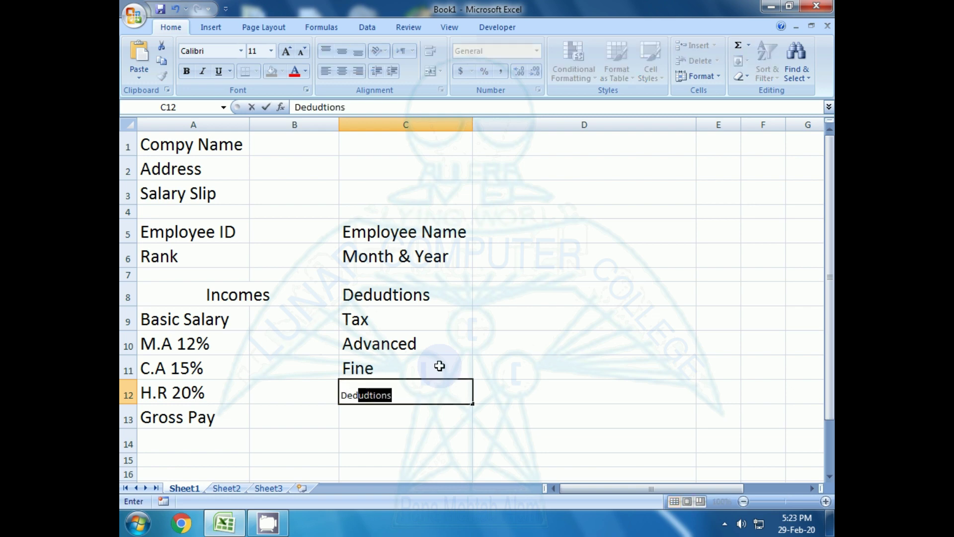
key(Tab)
key(Left)
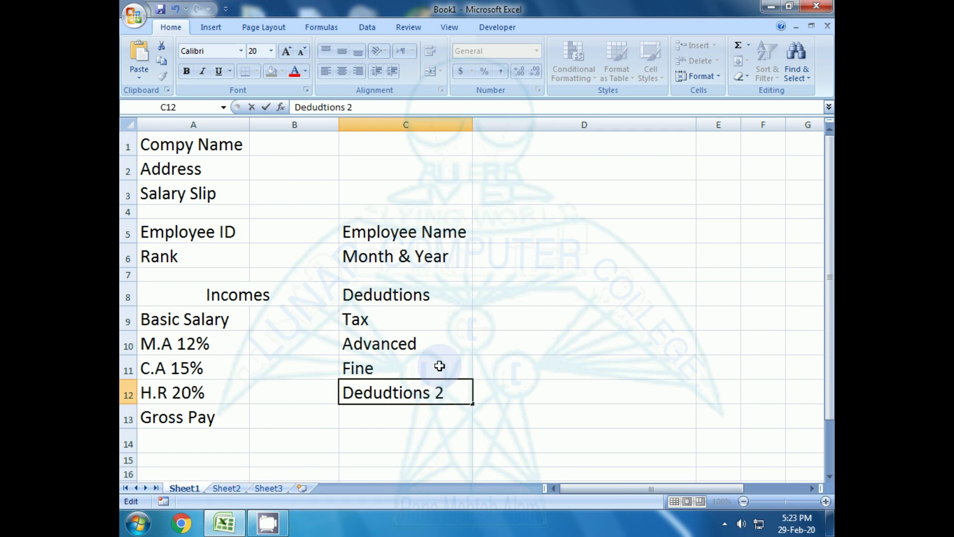
text(%)
key(Return)
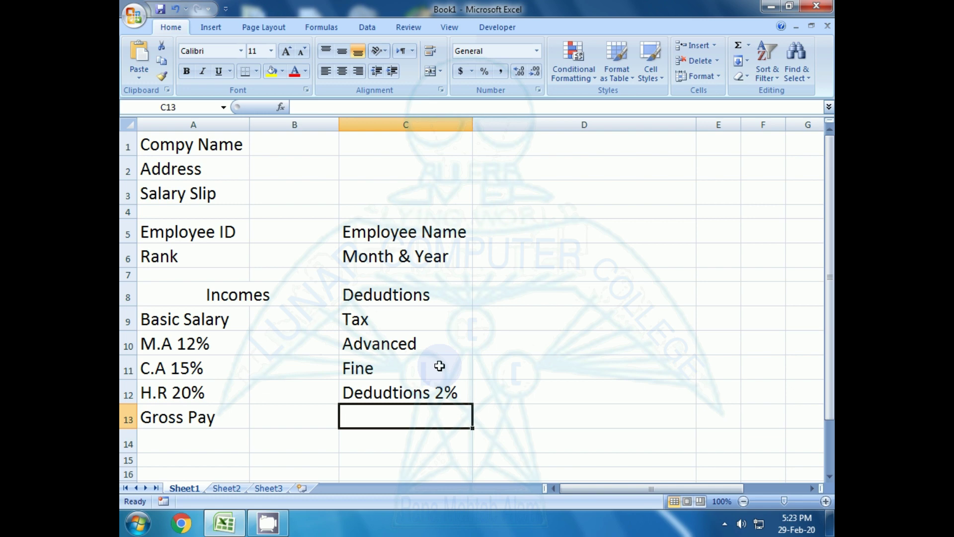
text(Total Dedu)
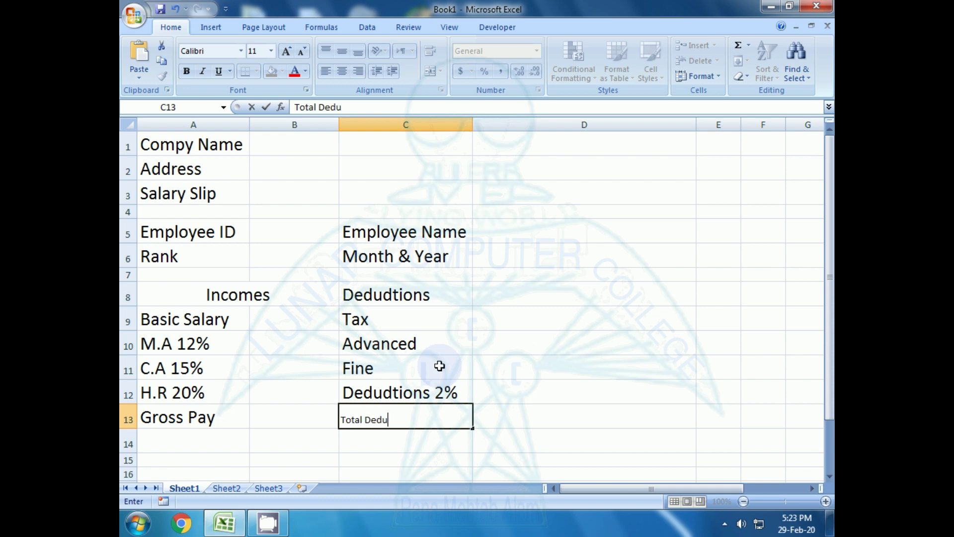
text(ction)
key(Return)
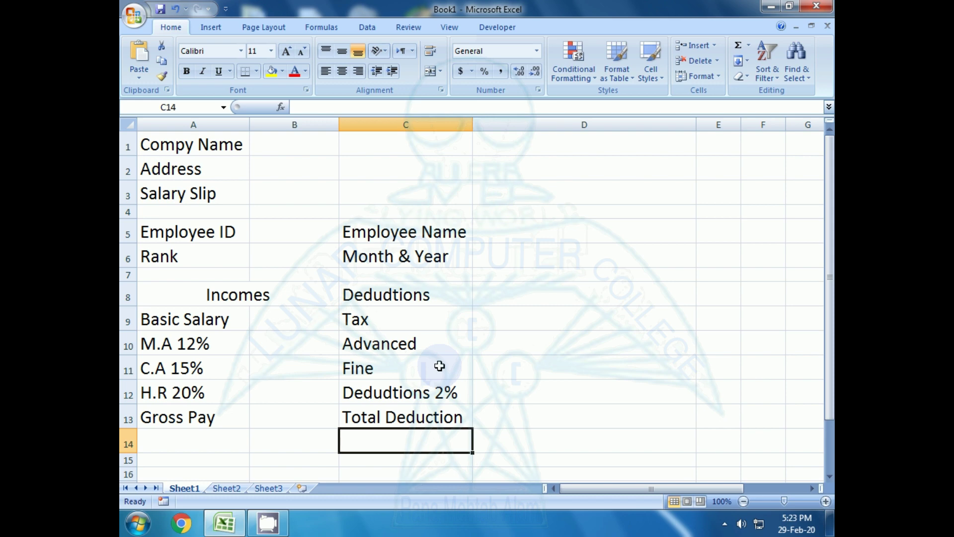
key(Up)
key(Up)
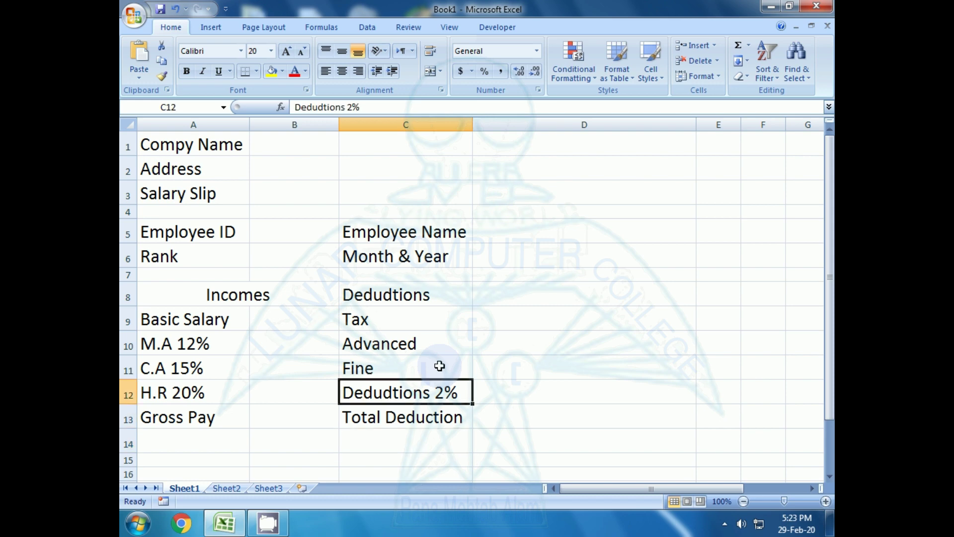
key(Down)
key(Down)
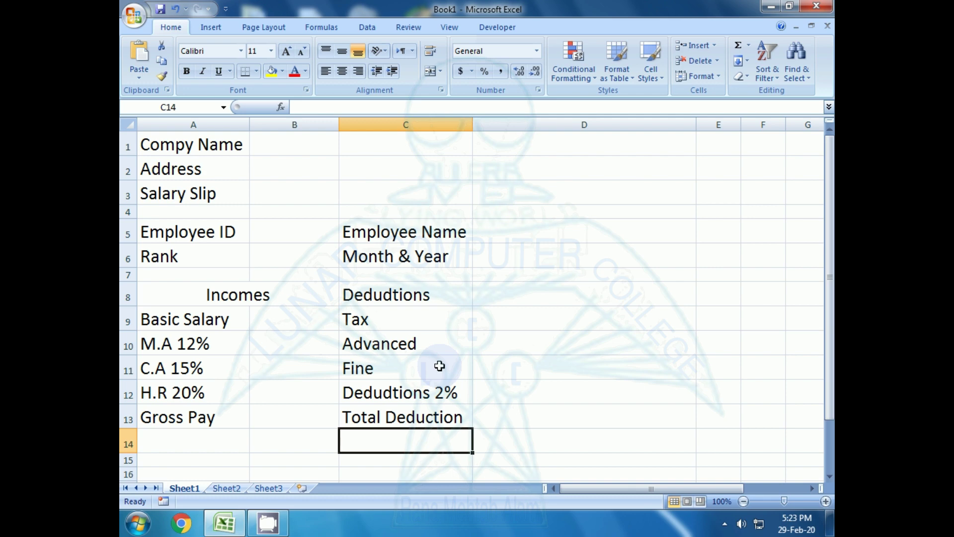
text(Net)
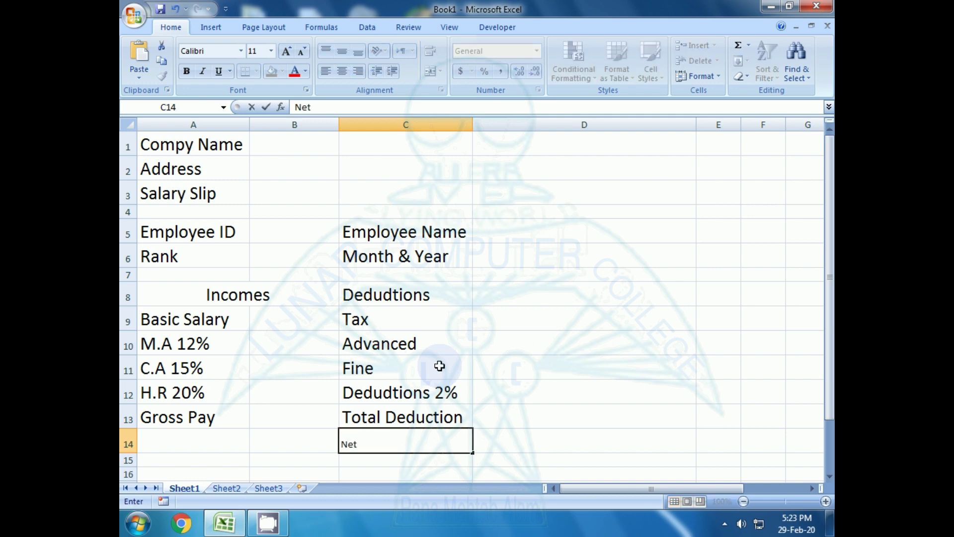
text( Pay)
key(Return)
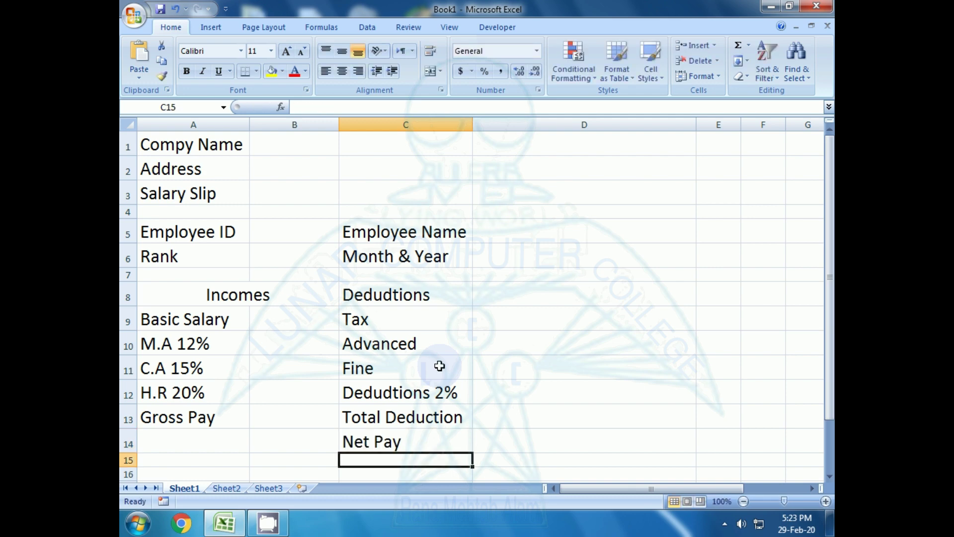
key(Up)
key(Right)
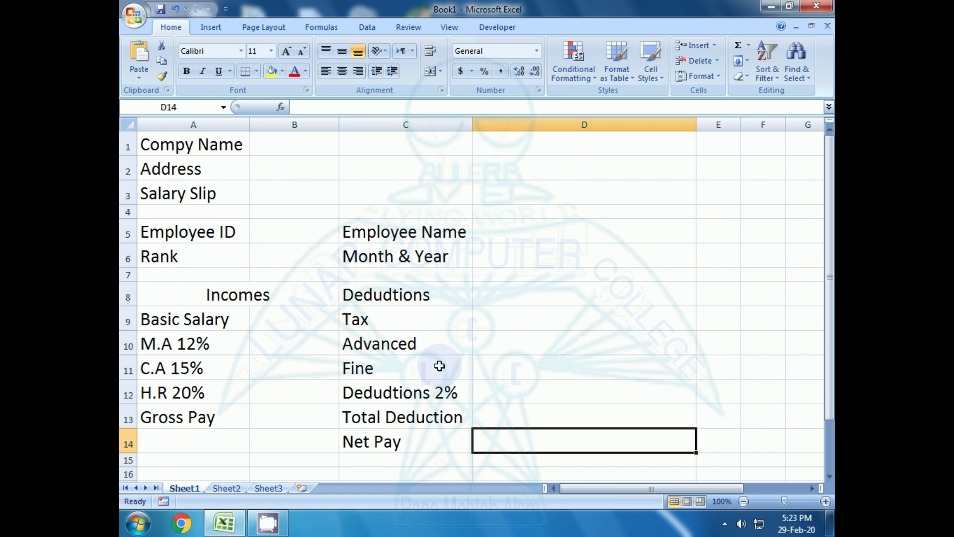
- Merge and centre Compy Name, Address and Salary Slip across columns A–D
key(Left)
key(Left)
key(Left)
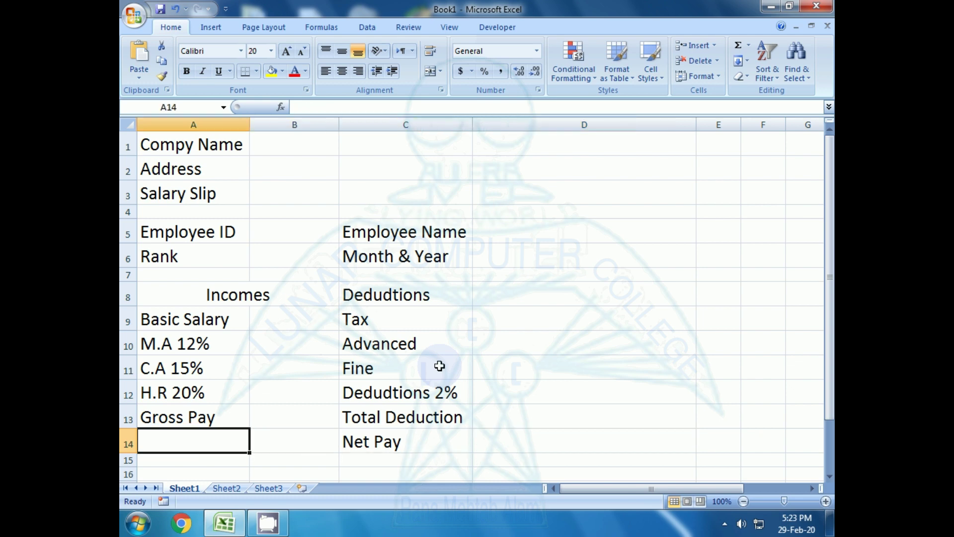
key(Up)
key(Up)
key(Up)
key(Up)
key(Up)
key(Up)
key(ctrl+Home)
key(Down)
key(Down)
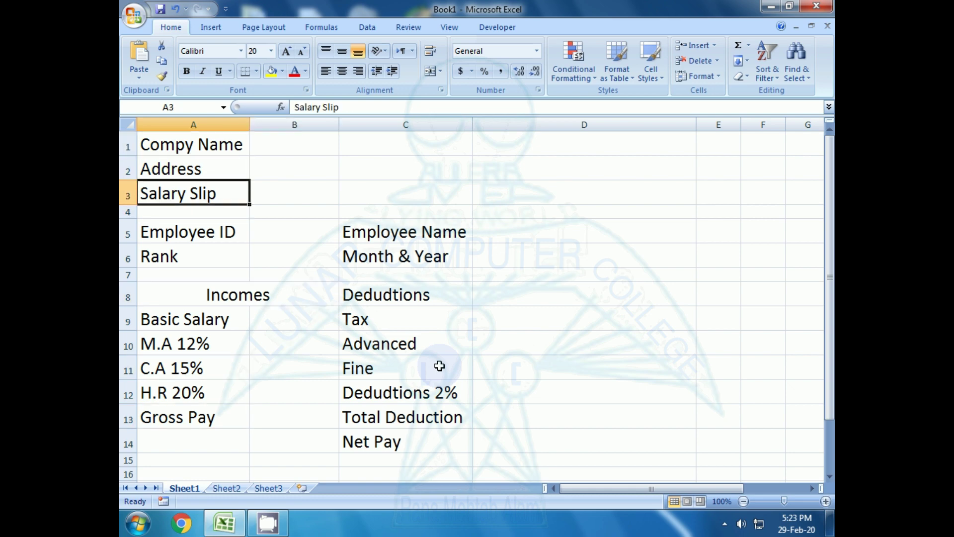
key(Right)
key(Right)
key(Right)
key(Left)
key(Left)
key(Up)
key(Up)
key(Left)
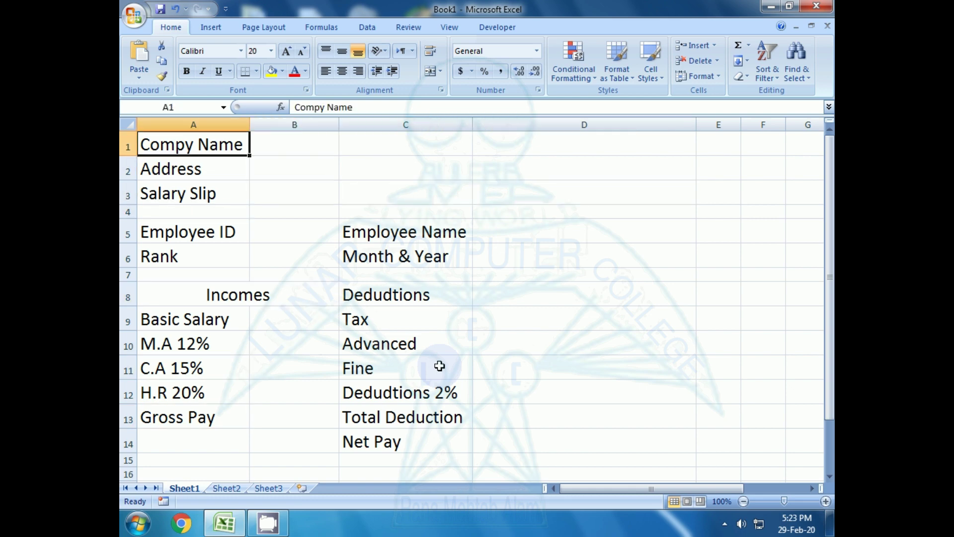
key(shift+Right)
key(shift+Right)
key(shift+Right)
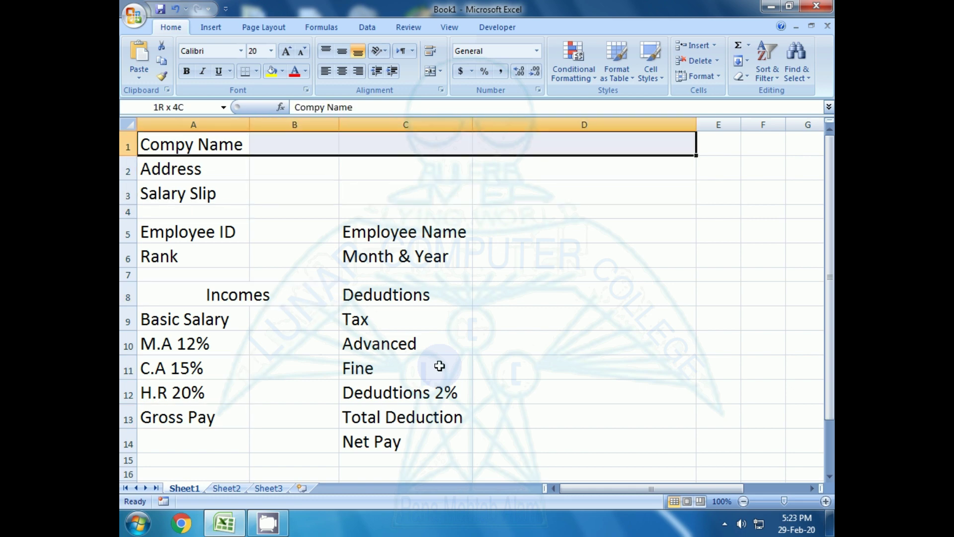
click(430, 71)
drag(182, 169, 580, 168)
click(430, 71)
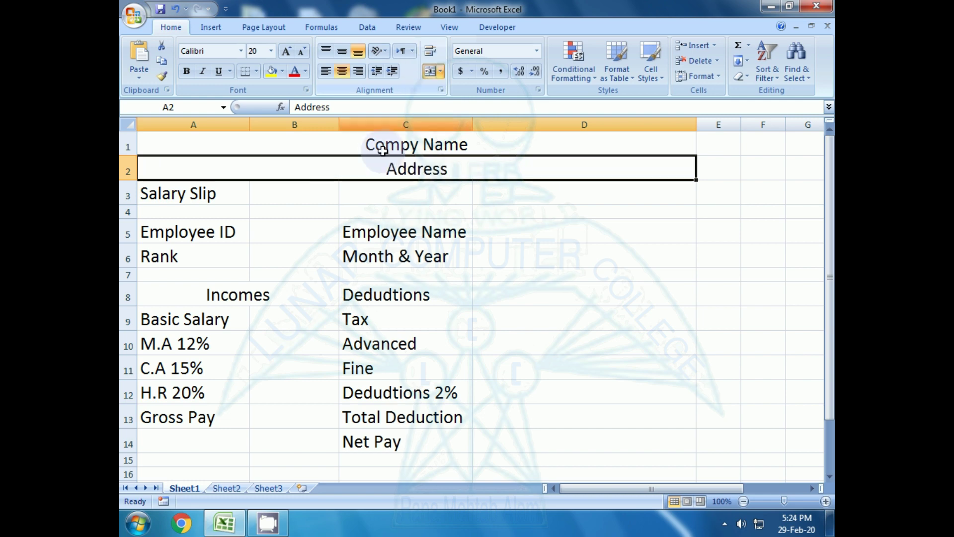
drag(186, 193, 560, 190)
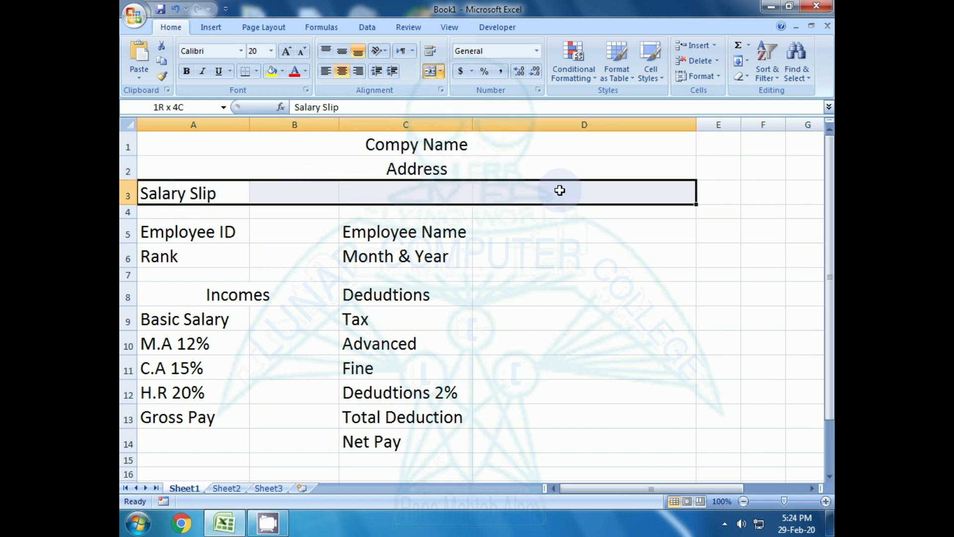
click(431, 71)
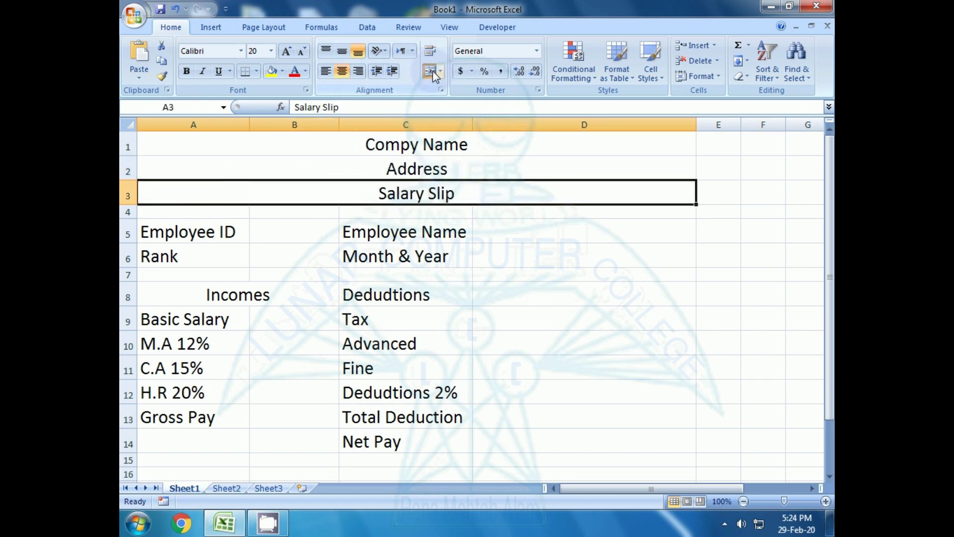
- Set the Compy Name title to font size 30
click(238, 298)
click(323, 151)
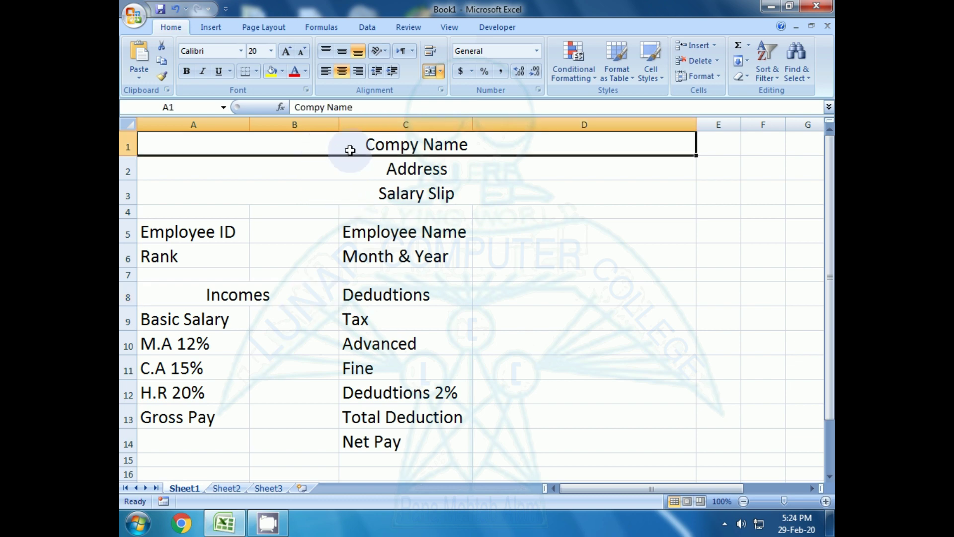
click(370, 185)
click(370, 145)
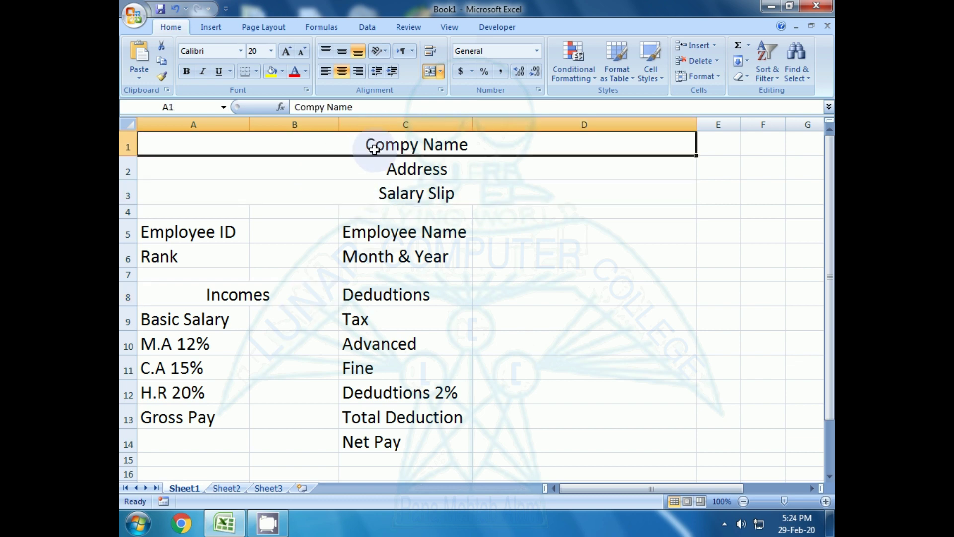
click(256, 51)
text(3)
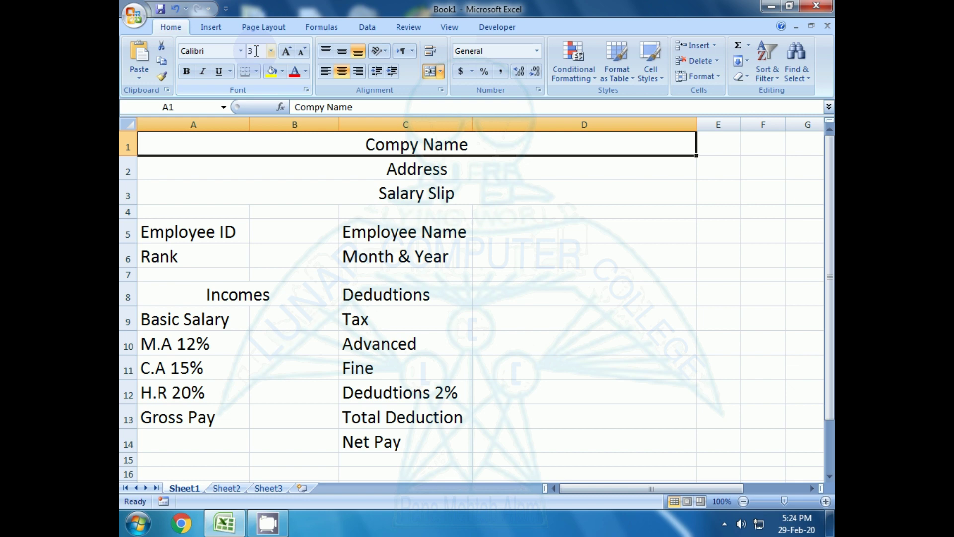
text(0)
key(Return)
click(372, 203)
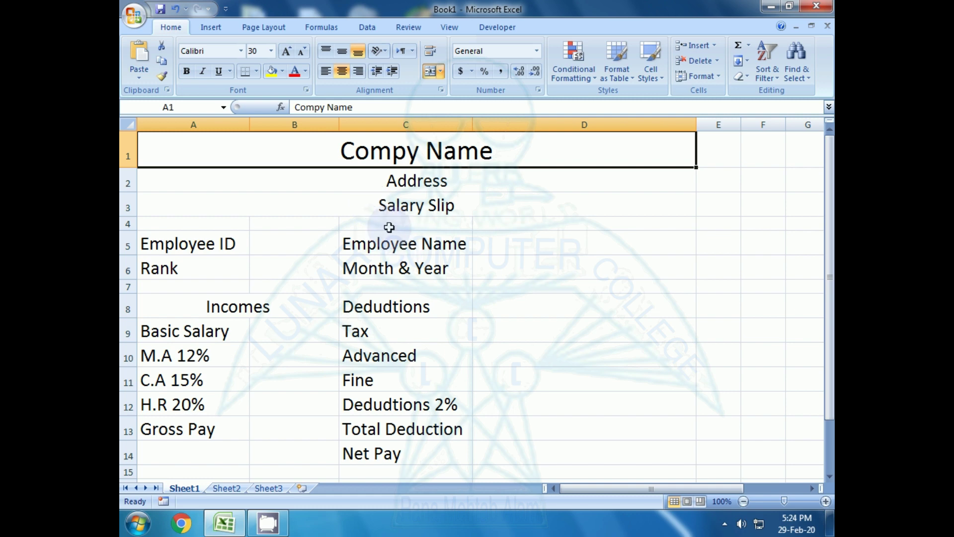
click(368, 205)
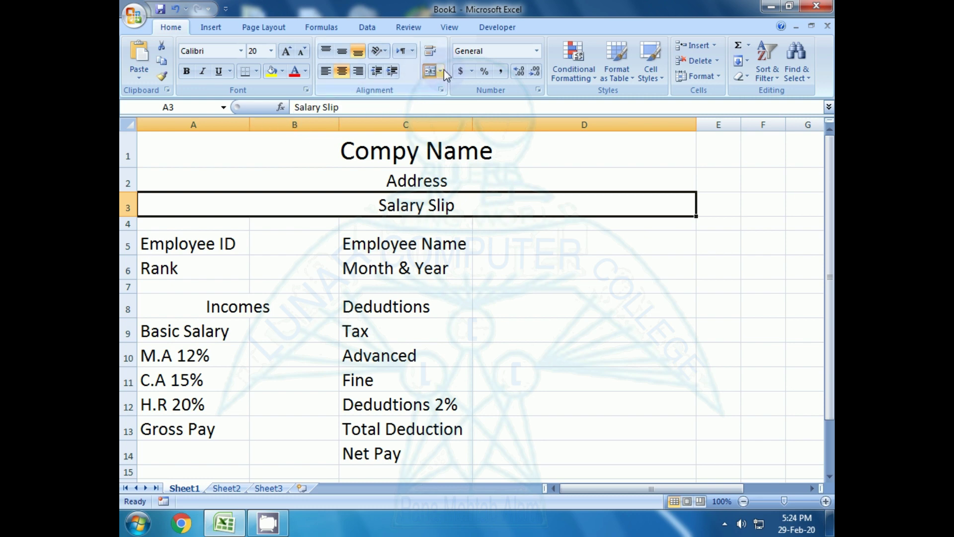
- Collapse the ribbon and add a bottom border under the Salary Slip row
double_click(176, 26)
click(172, 30)
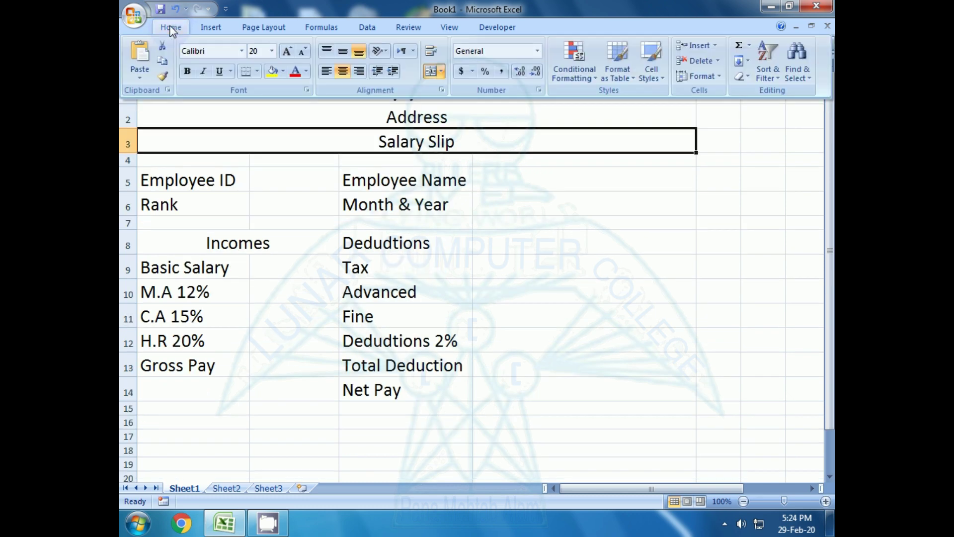
click(258, 70)
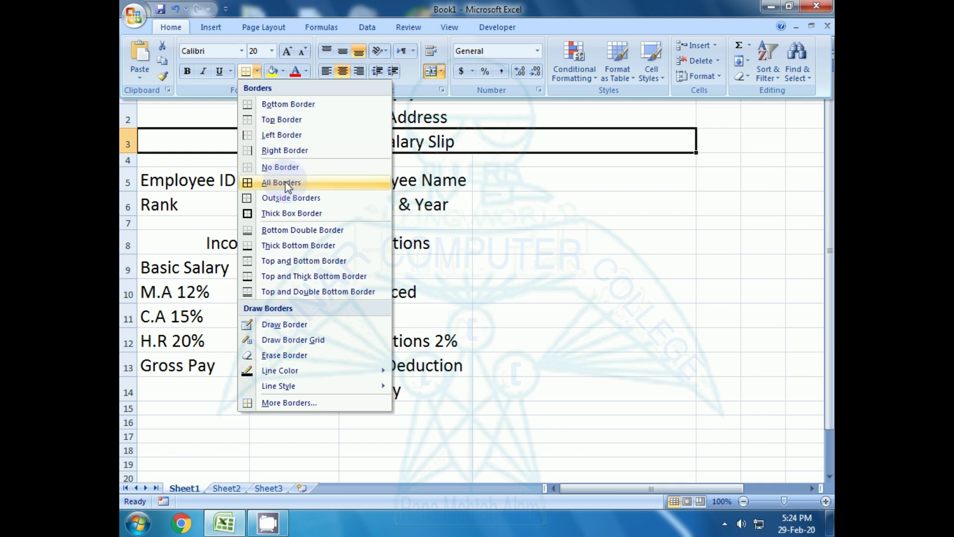
click(282, 105)
key(ctrl+F1)
click(358, 267)
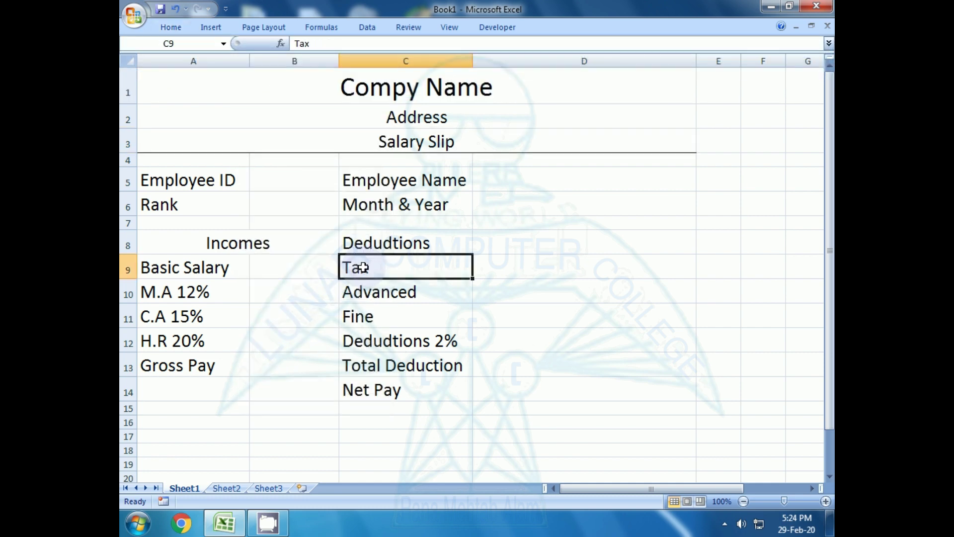
click(343, 144)
click(367, 236)
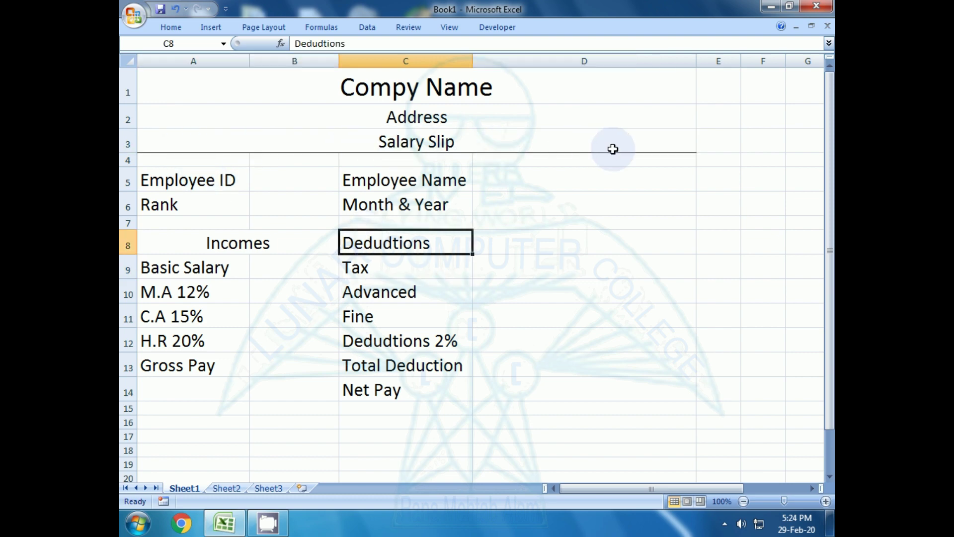
click(345, 149)
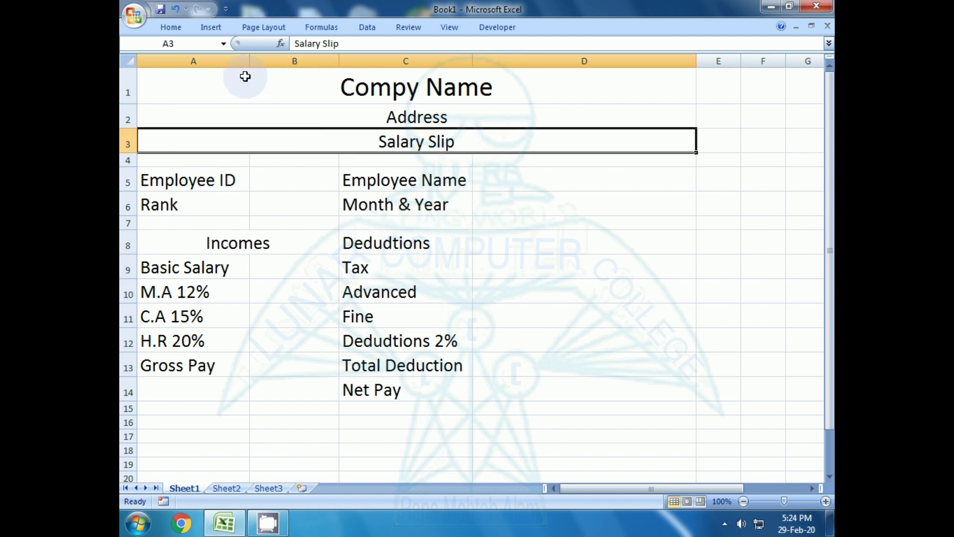
- Draw a thick-style border under A3:D3, then exit border drawing
click(172, 28)
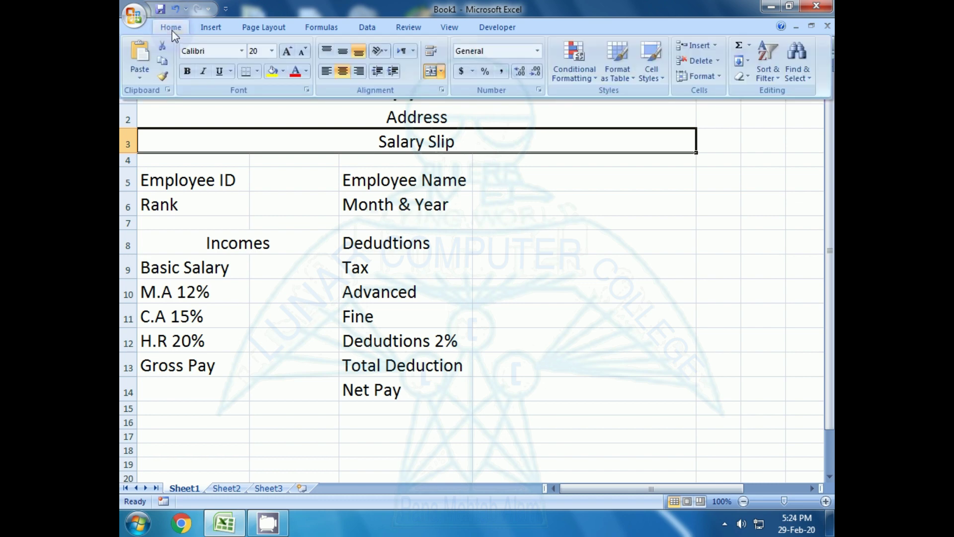
click(256, 72)
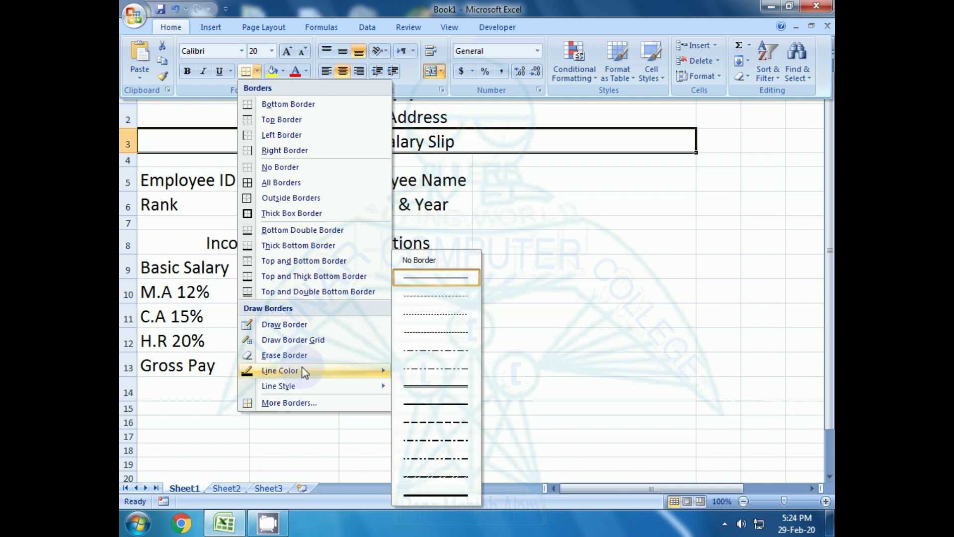
mouse_move(296, 379)
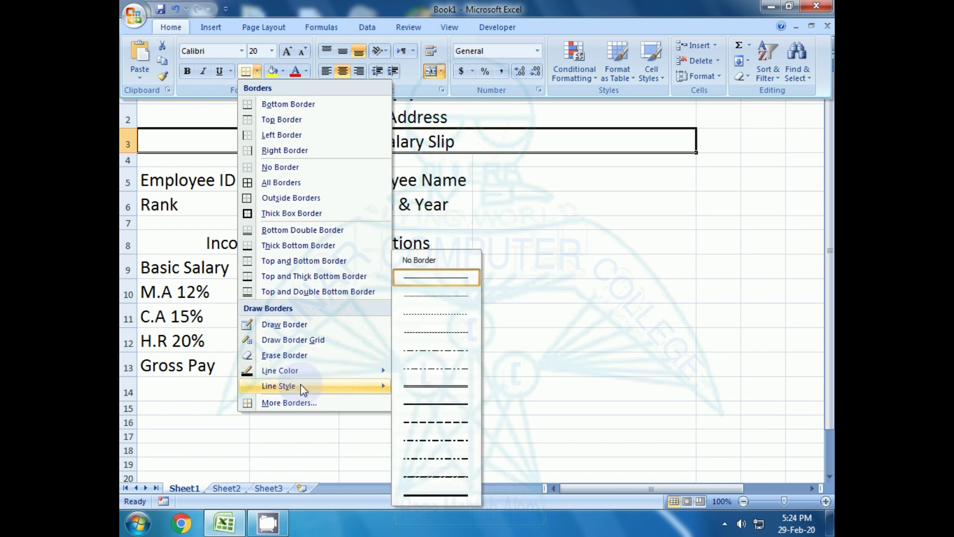
click(426, 495)
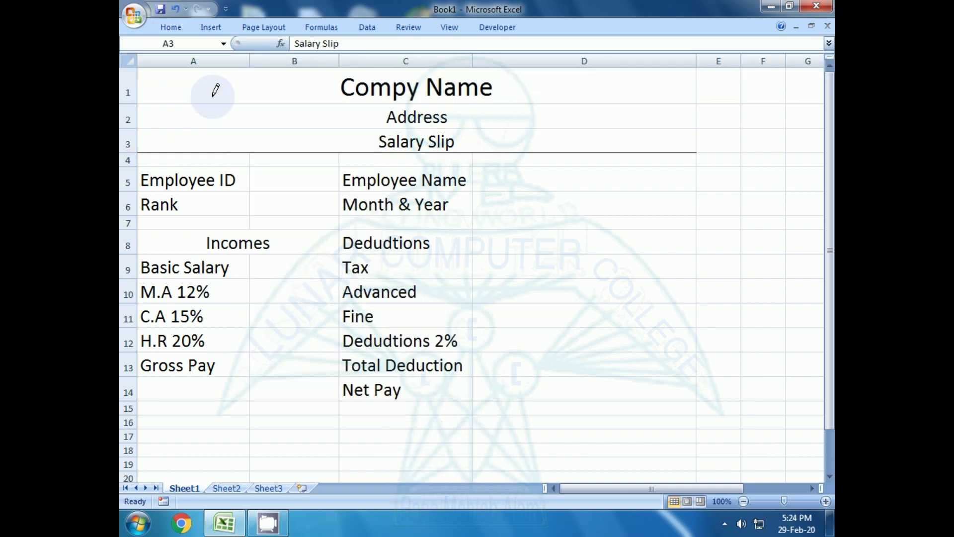
click(243, 150)
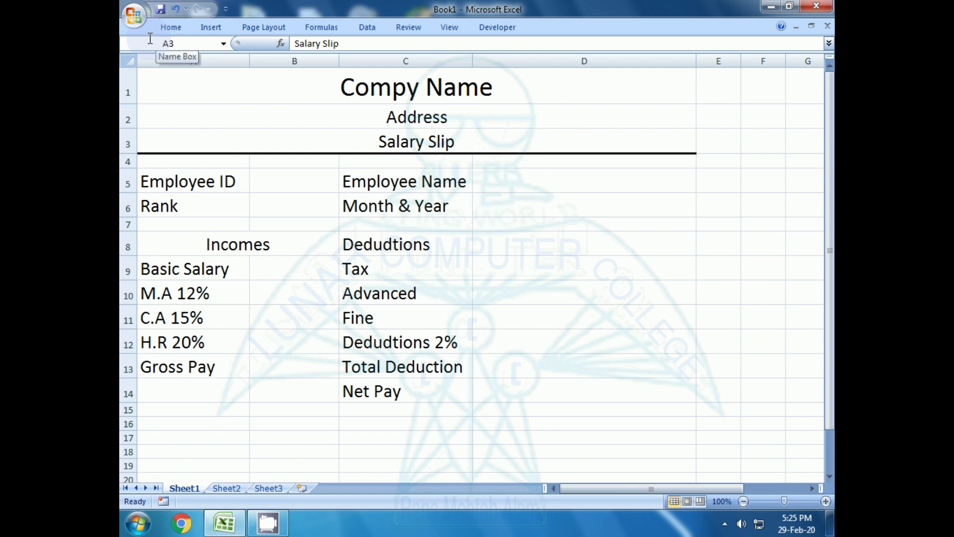
key(Escape)
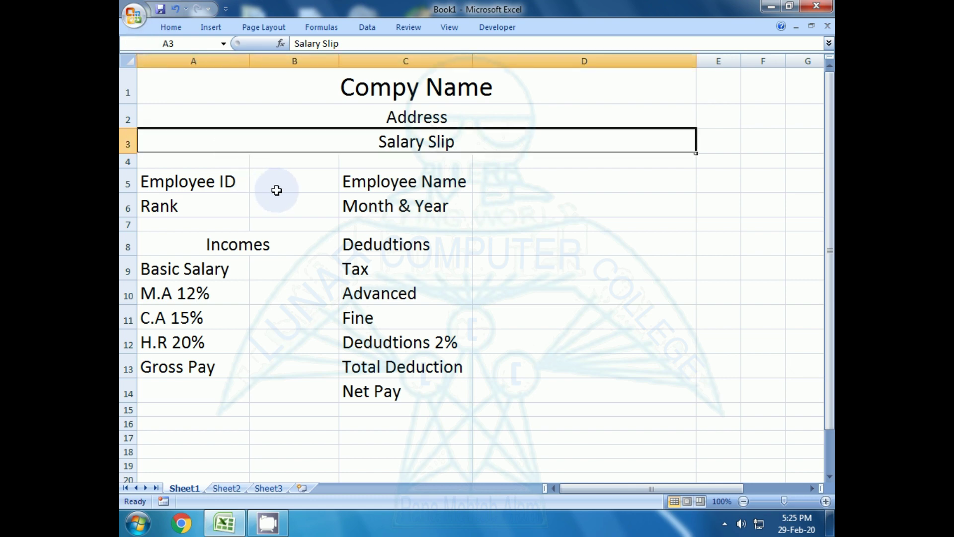
- Select and inspect the employee details table
click(291, 224)
click(513, 206)
click(482, 270)
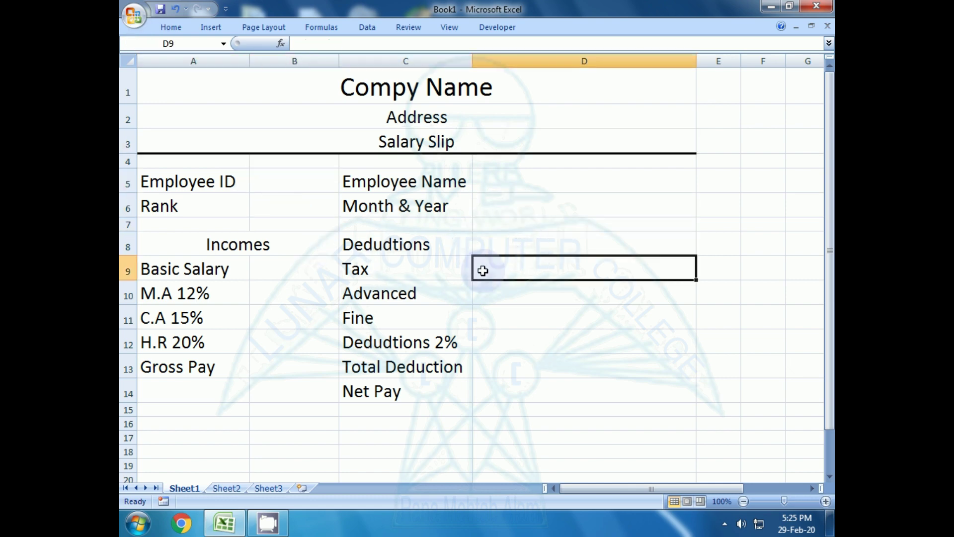
click(503, 342)
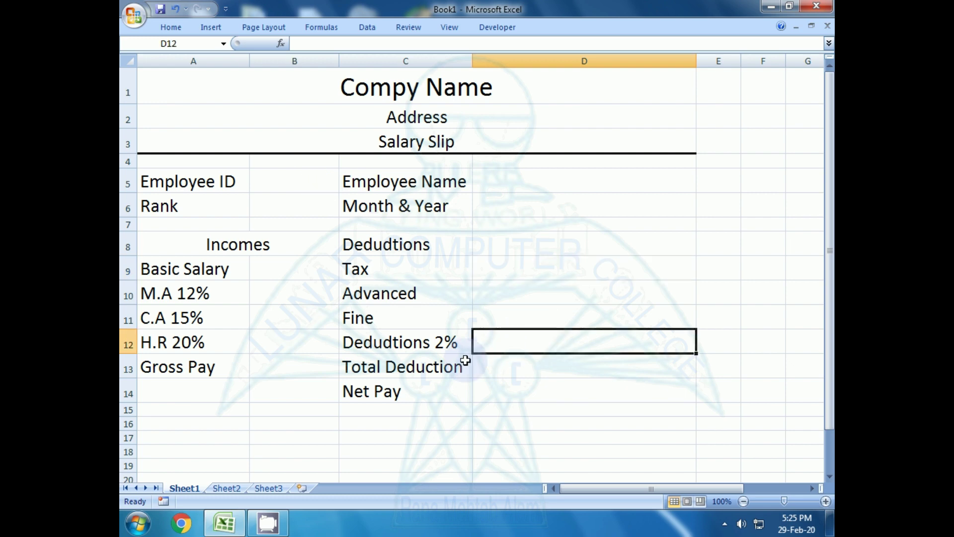
drag(193, 174, 192, 251)
click(194, 409)
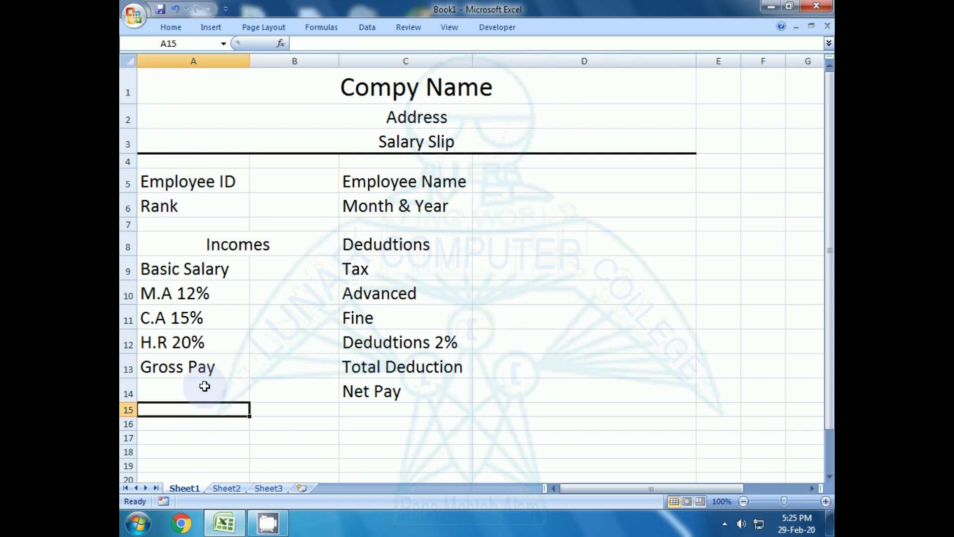
drag(192, 183, 498, 379)
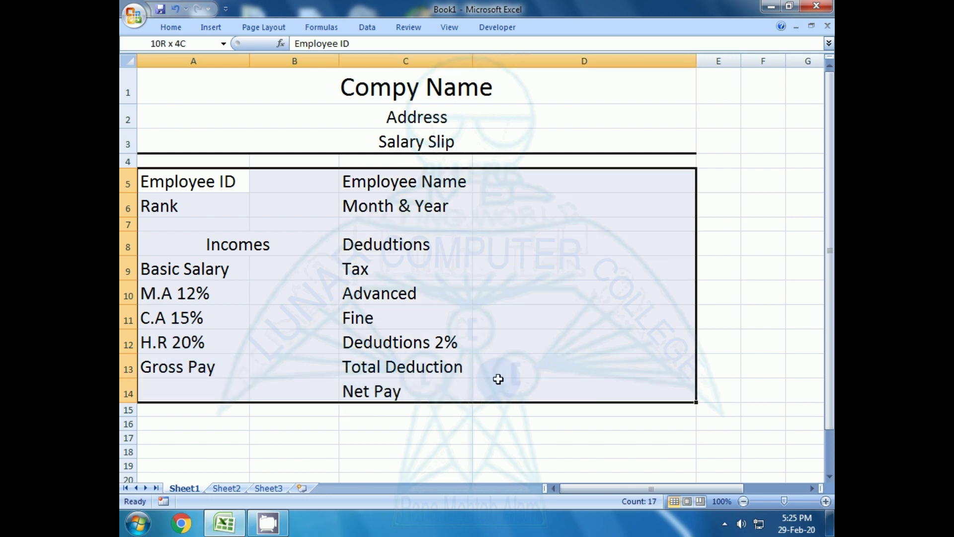
click(422, 437)
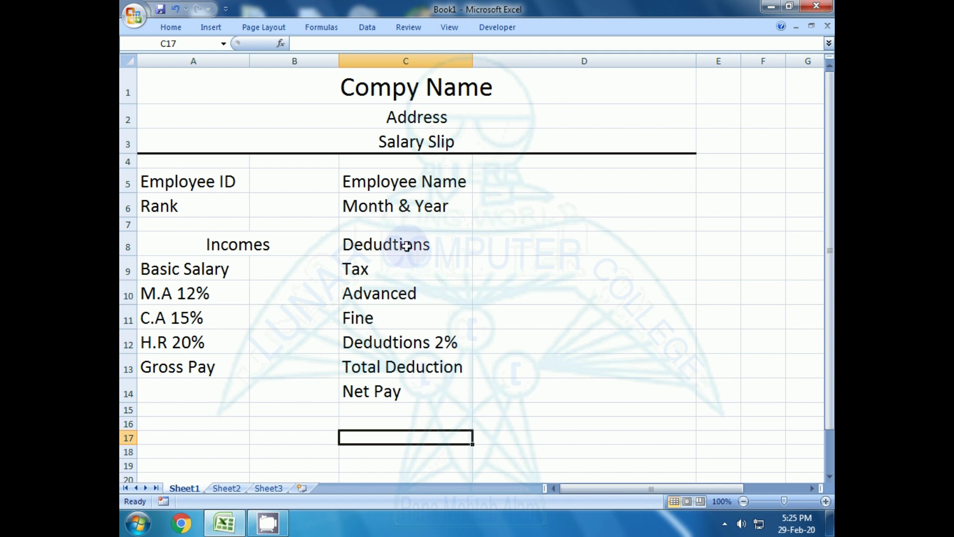
- Merge and centre the Dedudtions heading across C8:D8, then compare it with Incomes
drag(407, 245, 528, 245)
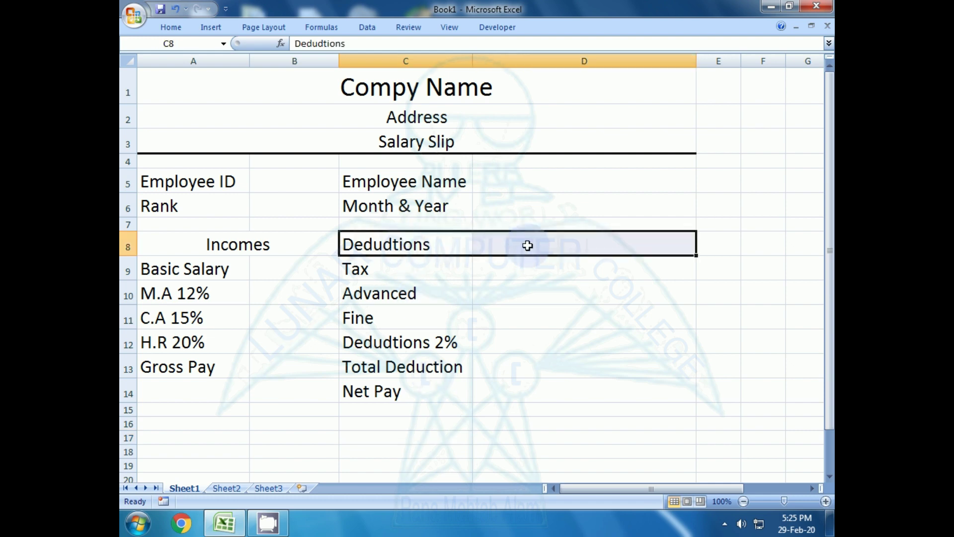
click(172, 27)
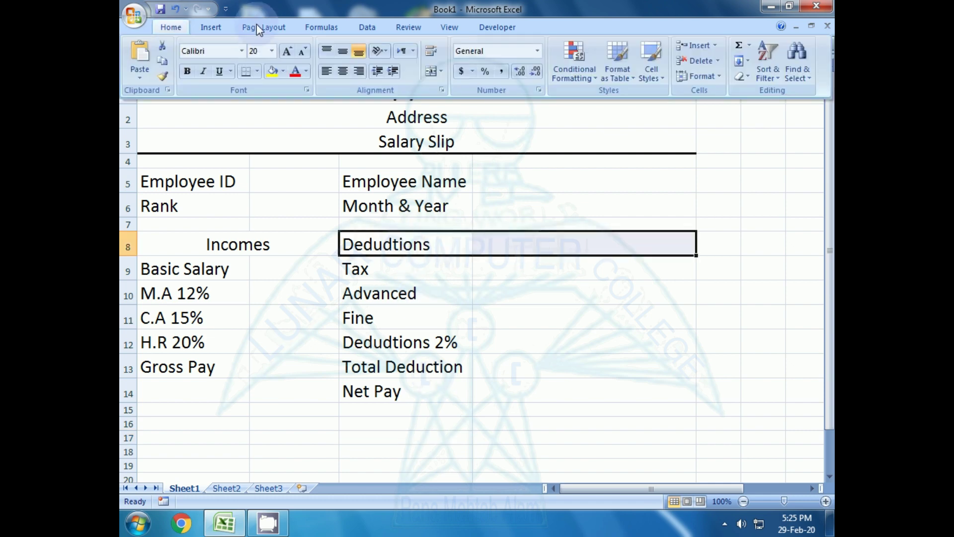
click(432, 71)
click(447, 390)
click(266, 244)
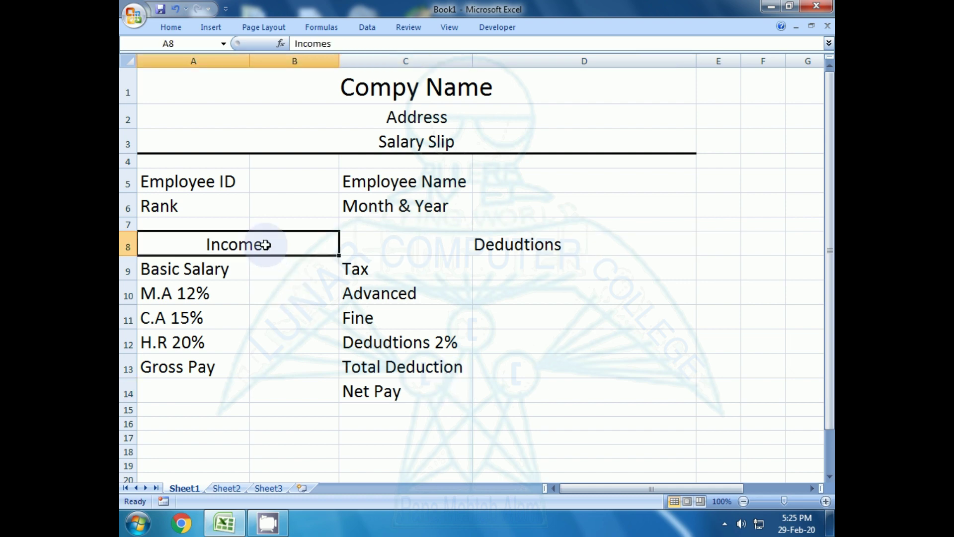
click(452, 247)
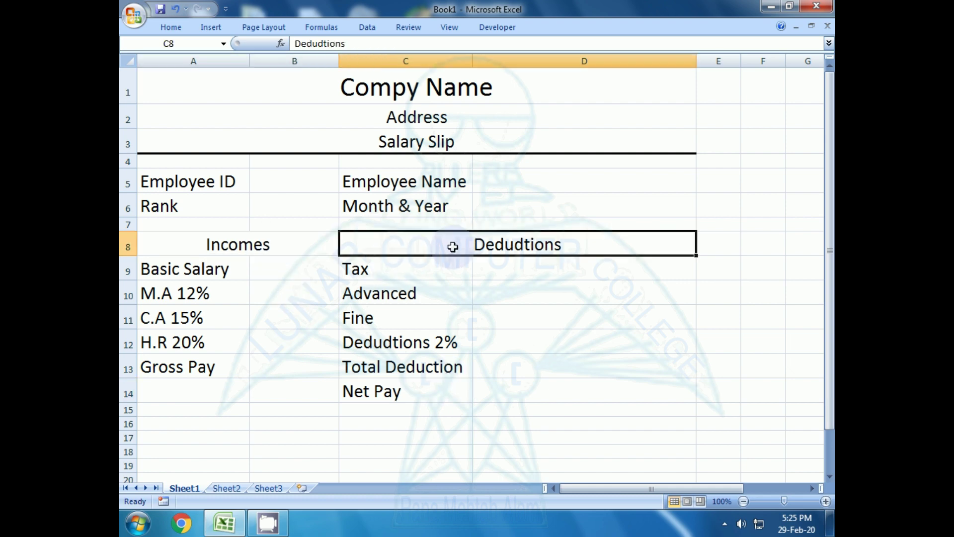
click(307, 382)
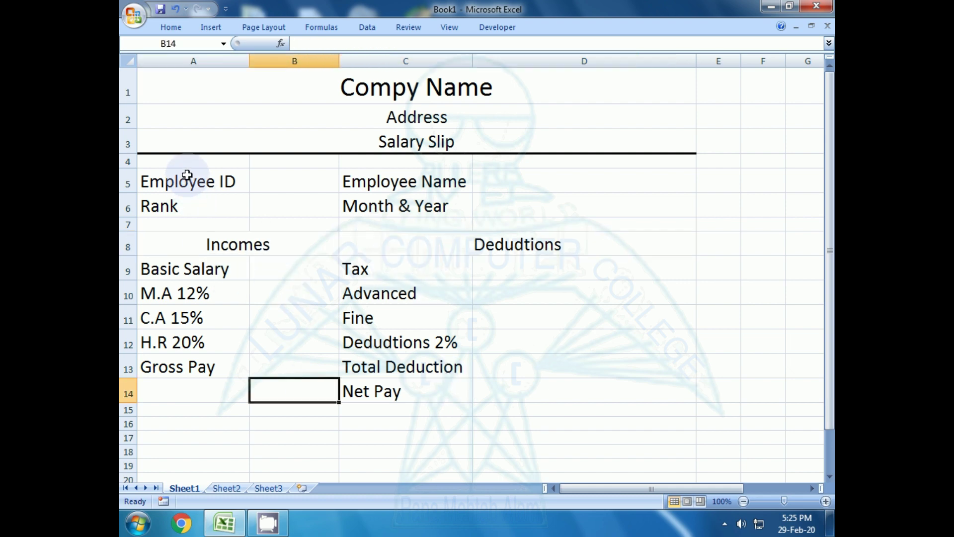
drag(187, 165, 586, 393)
- Apply All Borders to every cell of the A5:D14 table
click(171, 27)
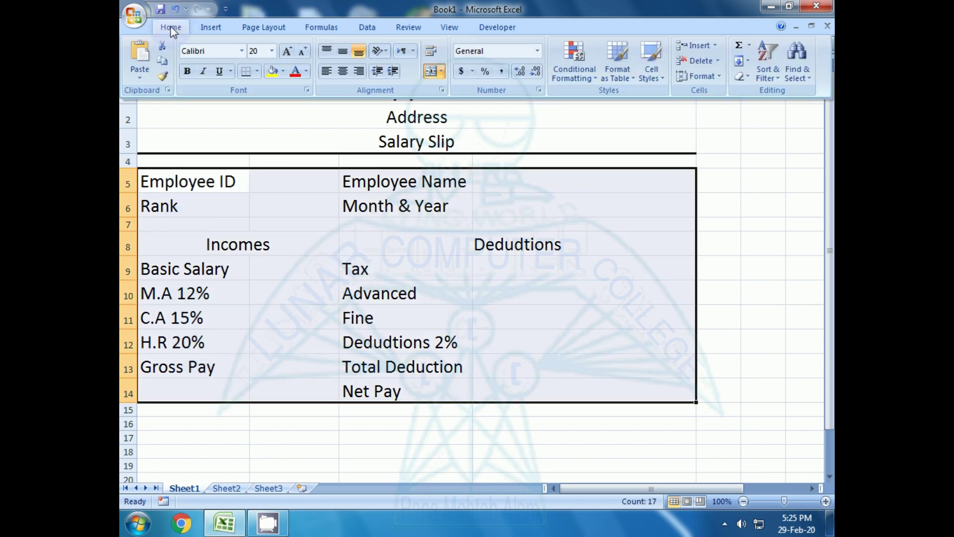
click(257, 72)
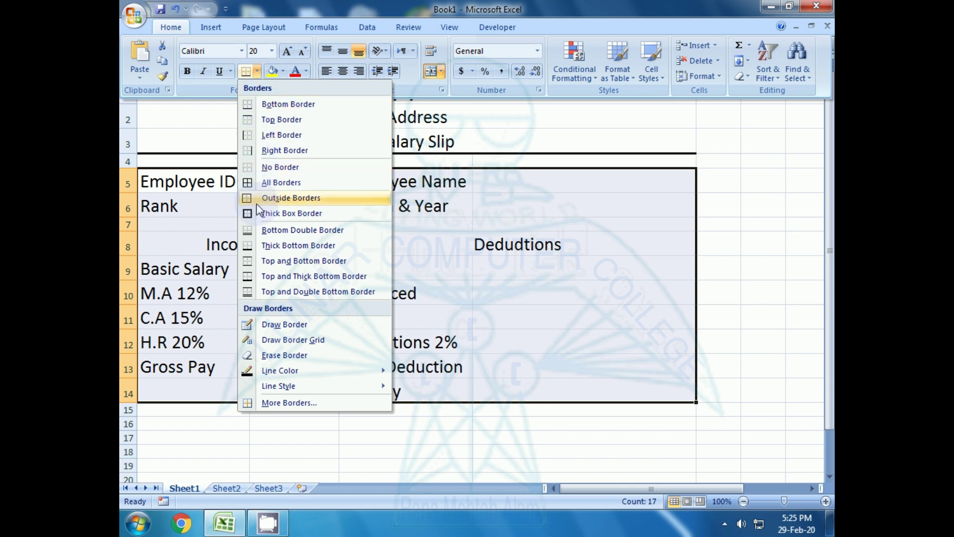
click(271, 182)
click(279, 345)
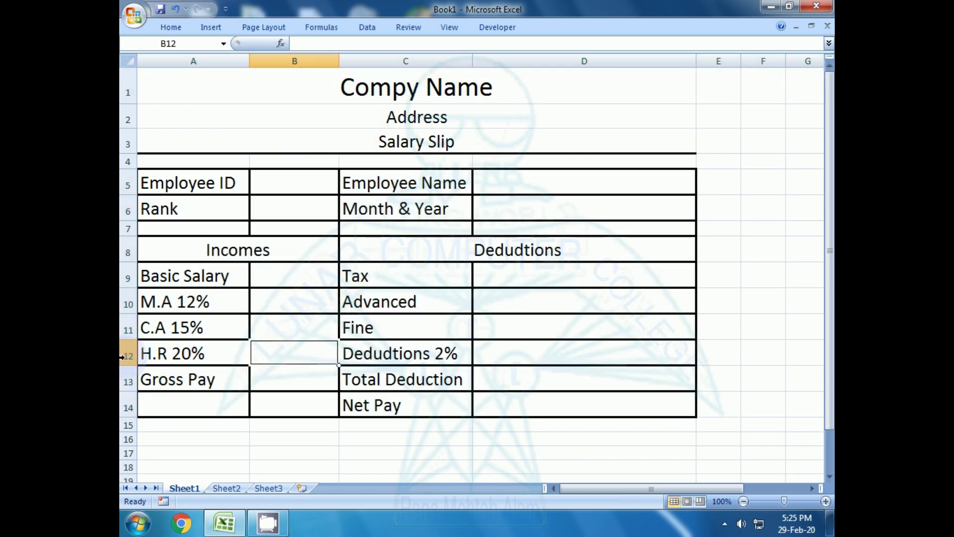
- Review the Incomes and Deductions headings and the employee detail value cells
click(204, 247)
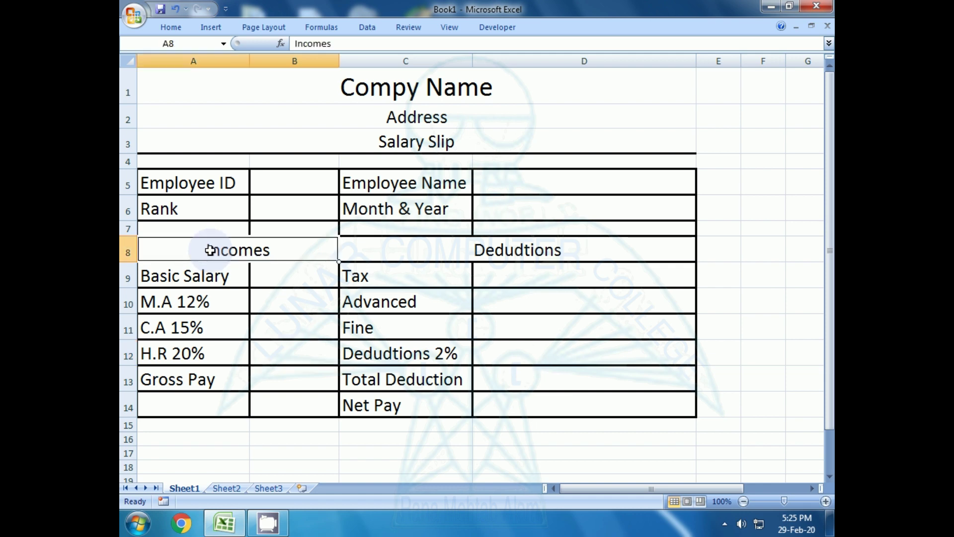
click(411, 254)
click(311, 304)
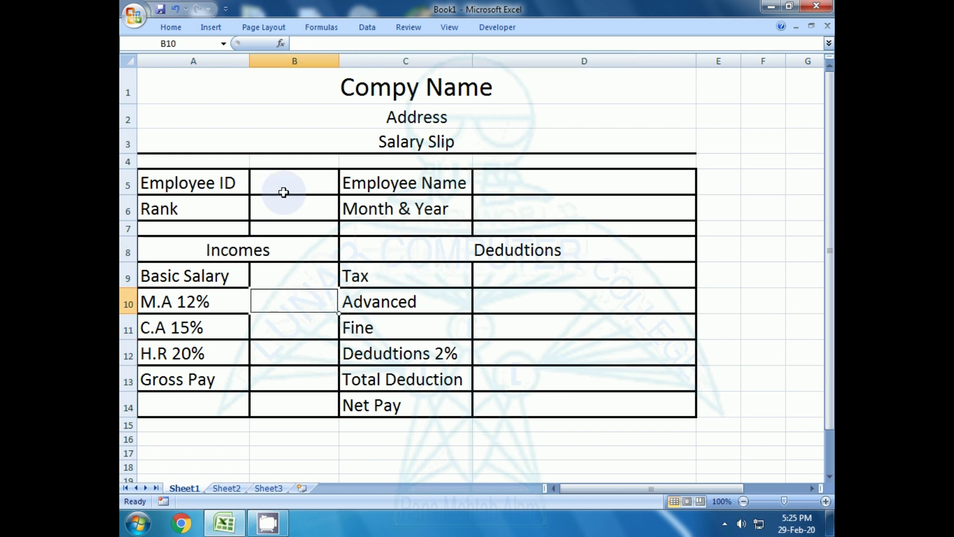
click(539, 190)
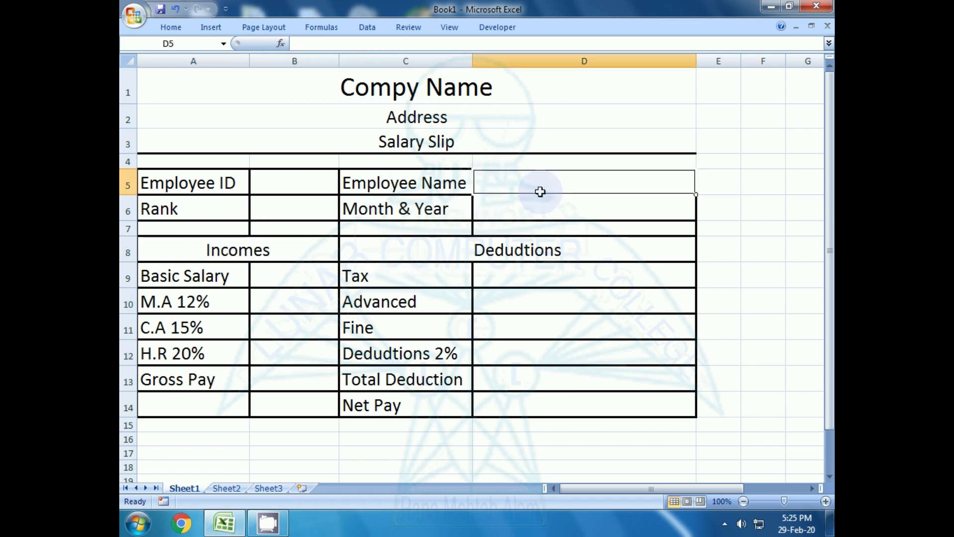
click(304, 213)
click(580, 216)
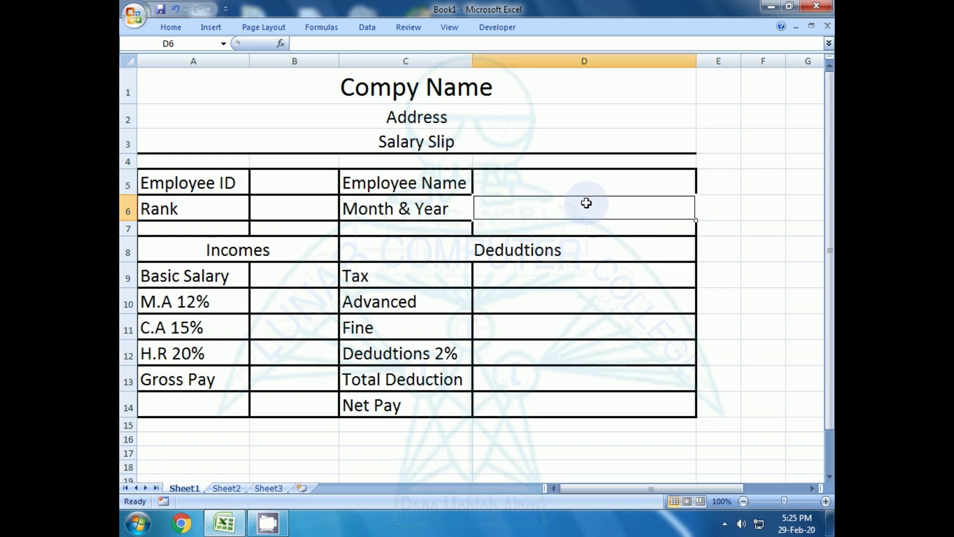
click(603, 315)
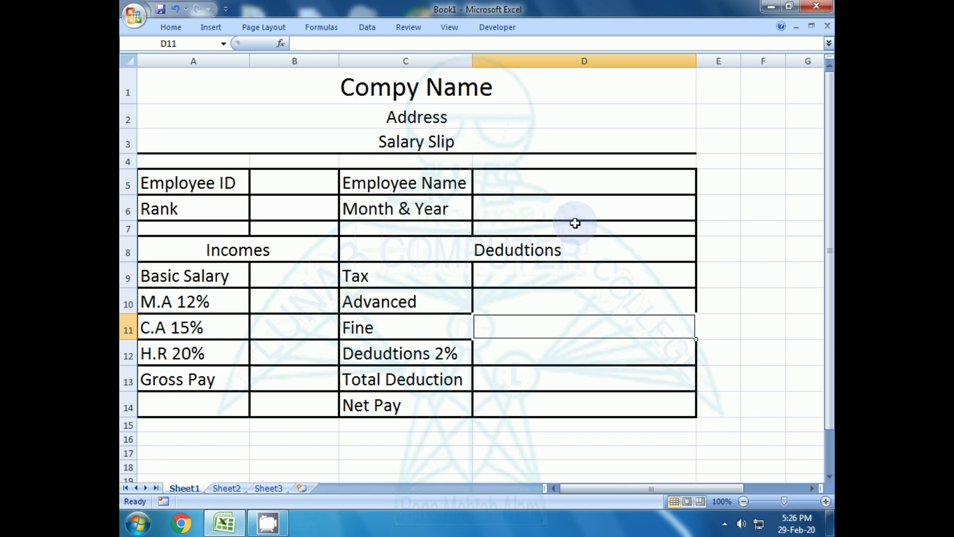
- Merge and center the Net Pay label across A14:C14
drag(196, 405, 374, 405)
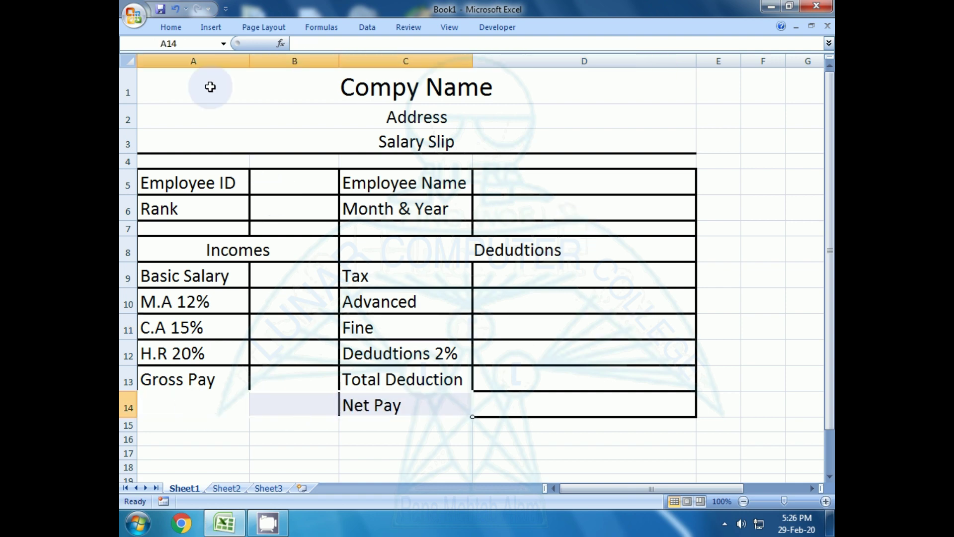
click(171, 27)
click(430, 71)
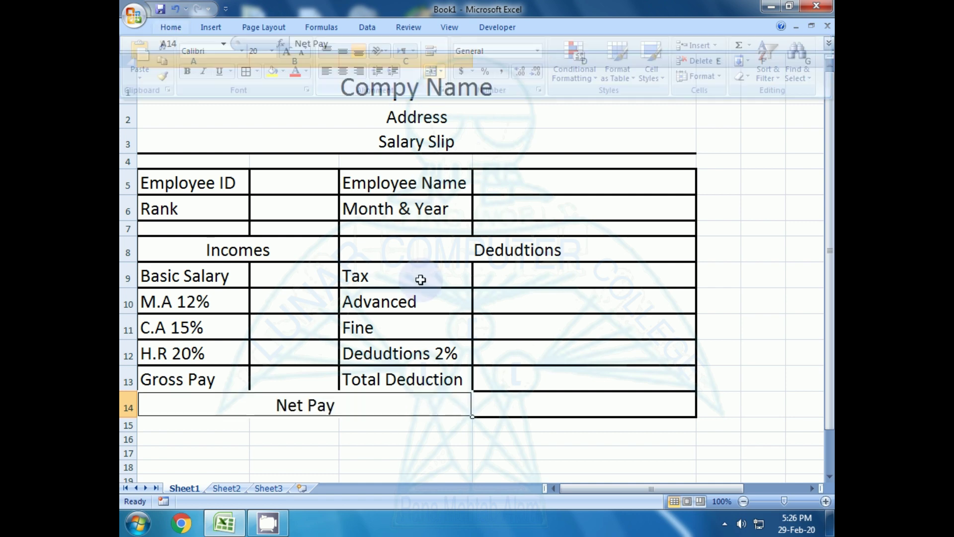
click(382, 331)
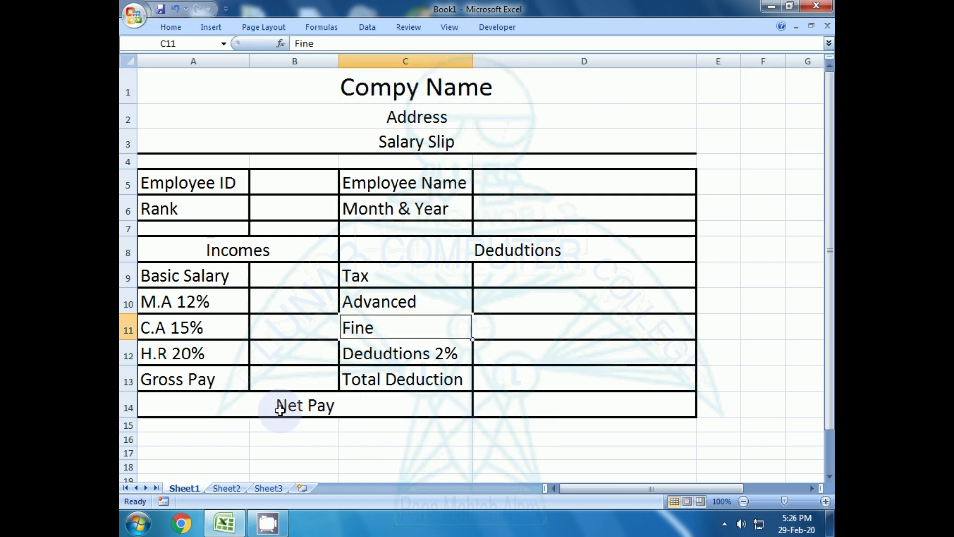
click(526, 403)
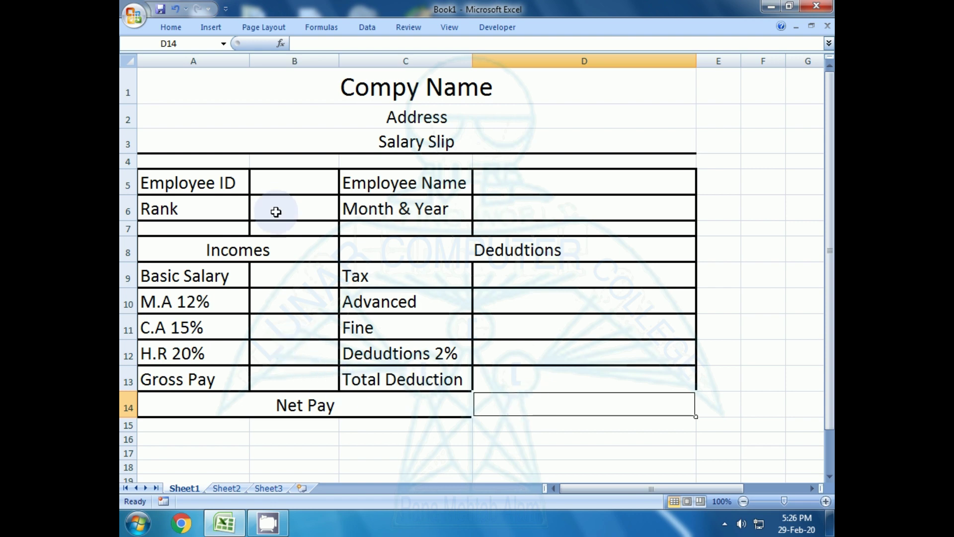
- Merge the blank row 7 across the table into one cell
drag(155, 228, 575, 229)
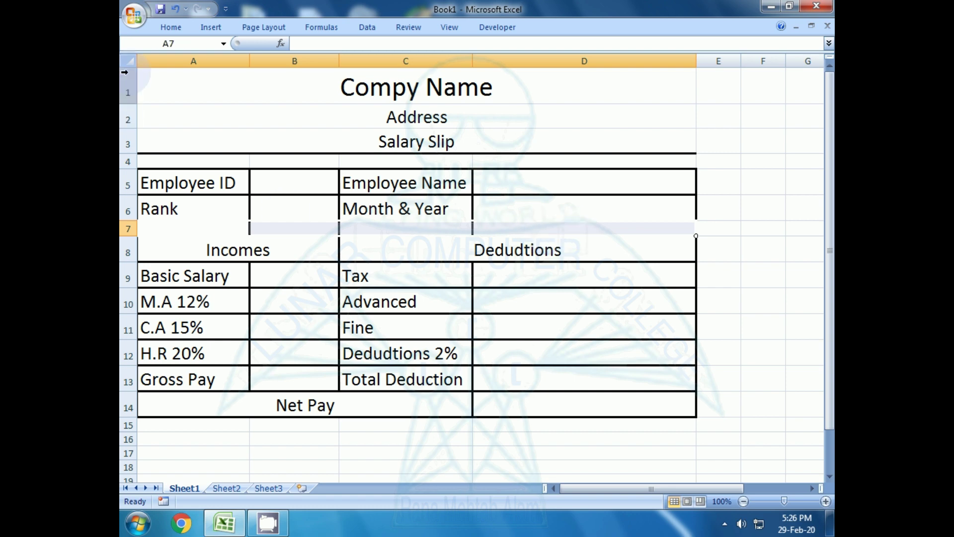
click(314, 229)
drag(264, 322, 234, 298)
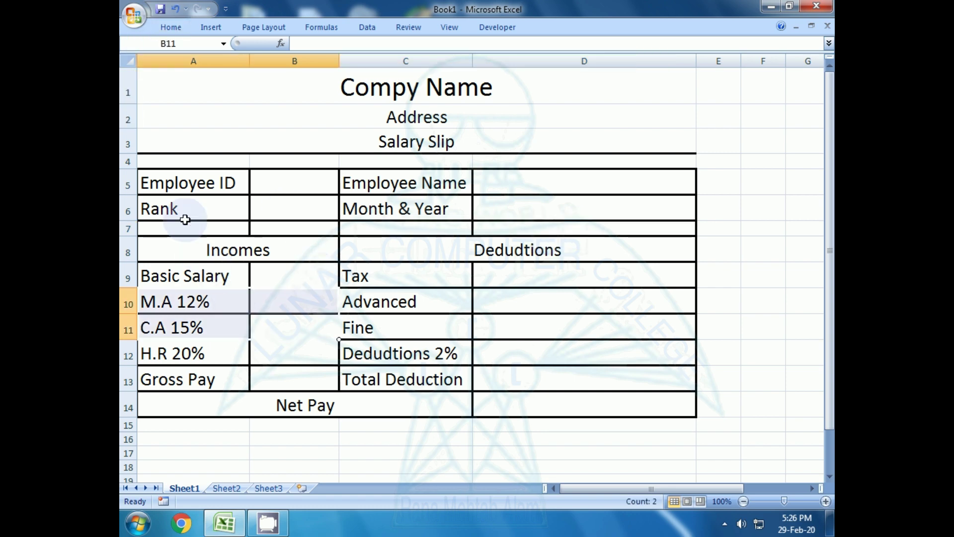
drag(189, 230, 554, 232)
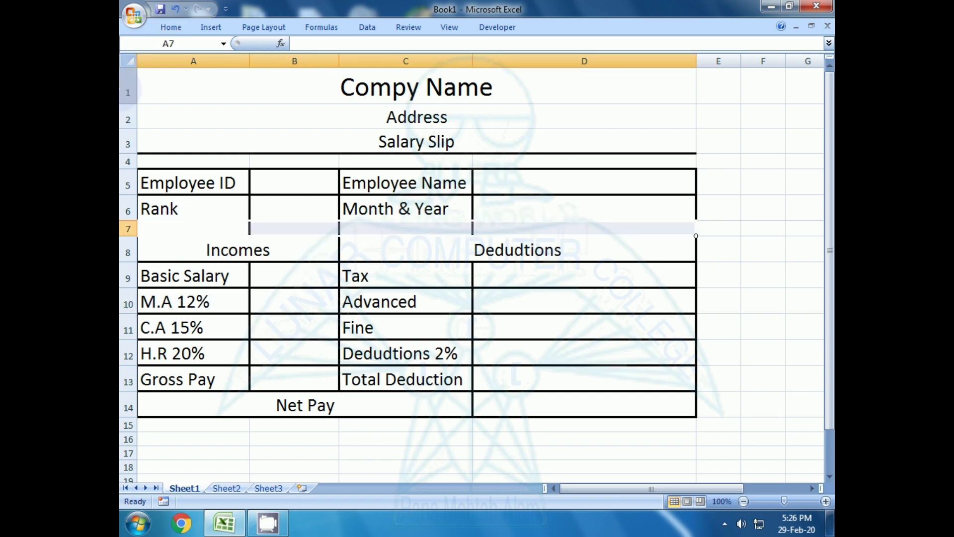
click(175, 28)
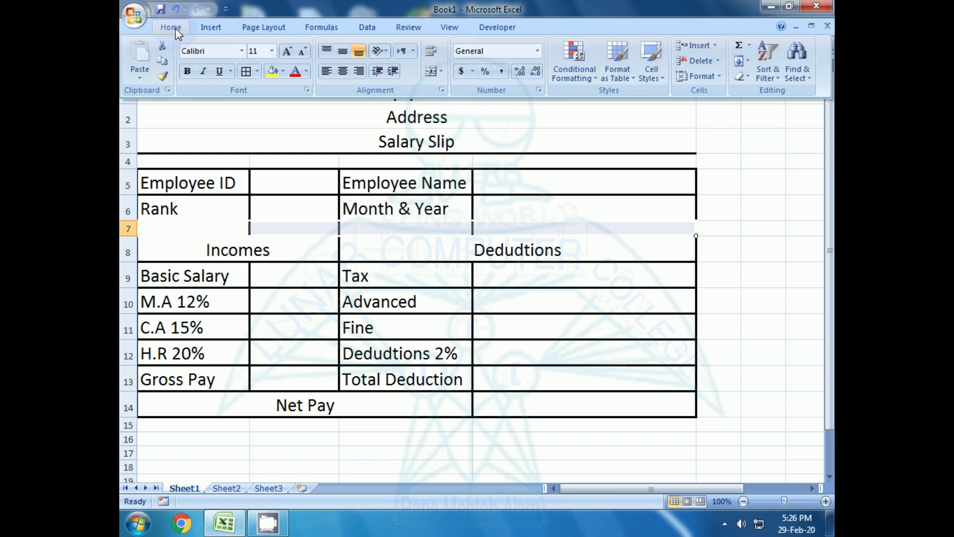
click(432, 71)
click(358, 327)
- Check the income value cells, ending on the Employee ID value cell
click(333, 360)
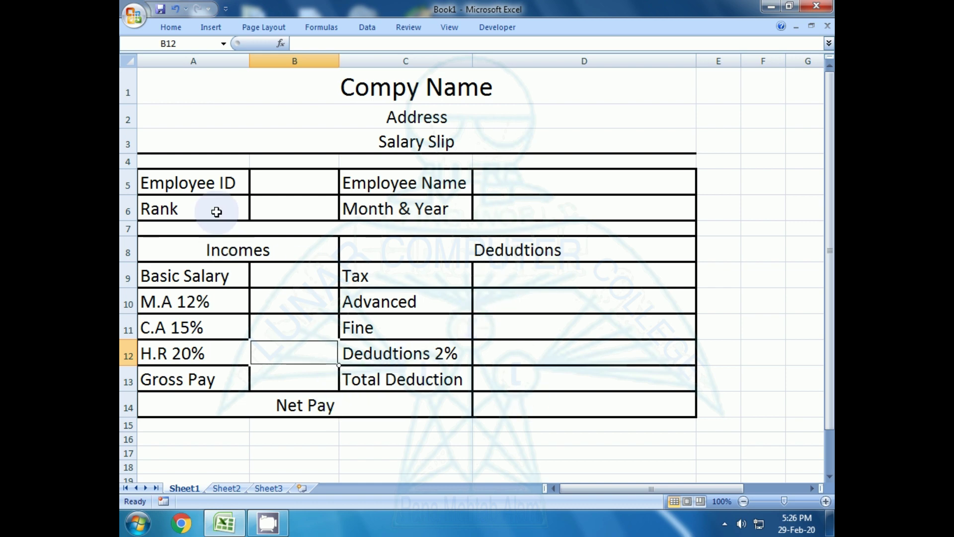
click(268, 183)
click(328, 320)
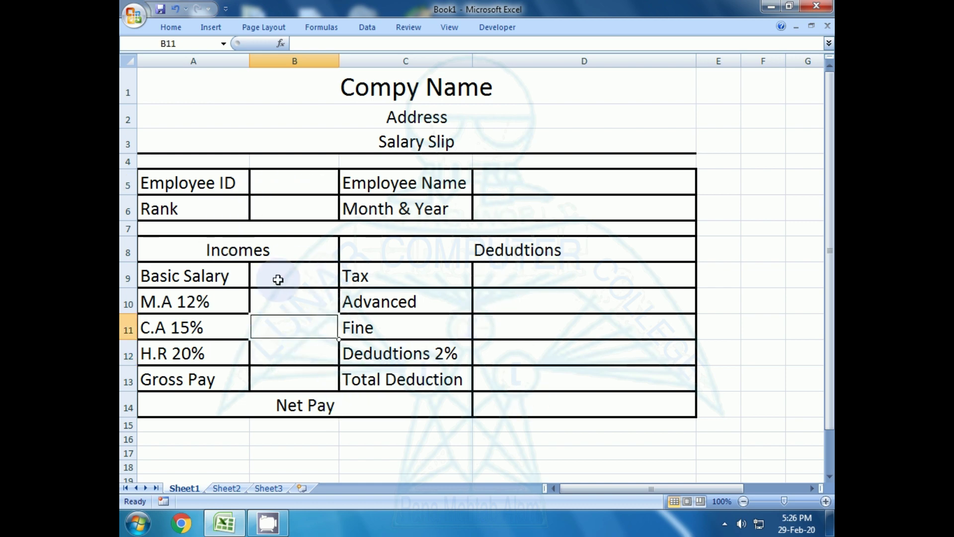
click(273, 357)
click(274, 379)
click(275, 188)
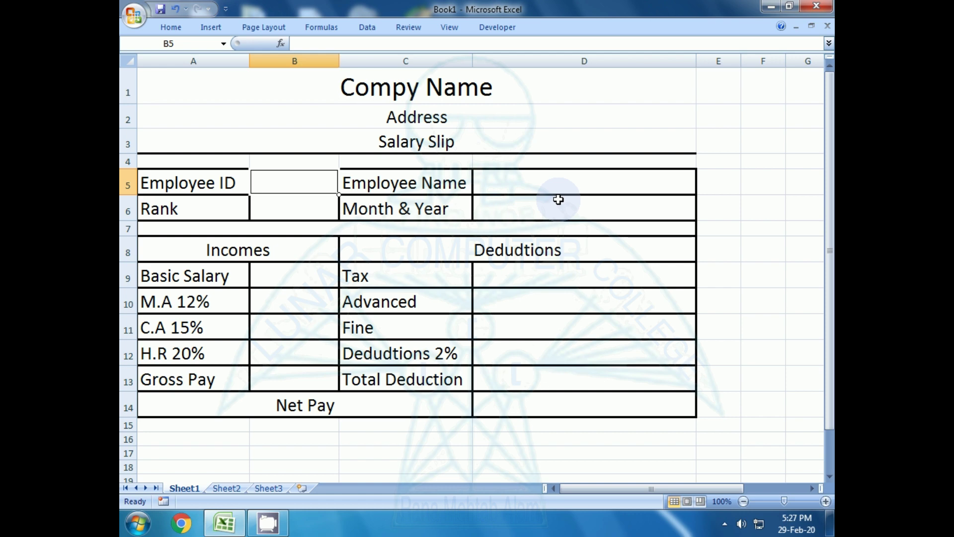
- Enter employee ID A0001 in B5, correcting the mistyped last digit
text(A)
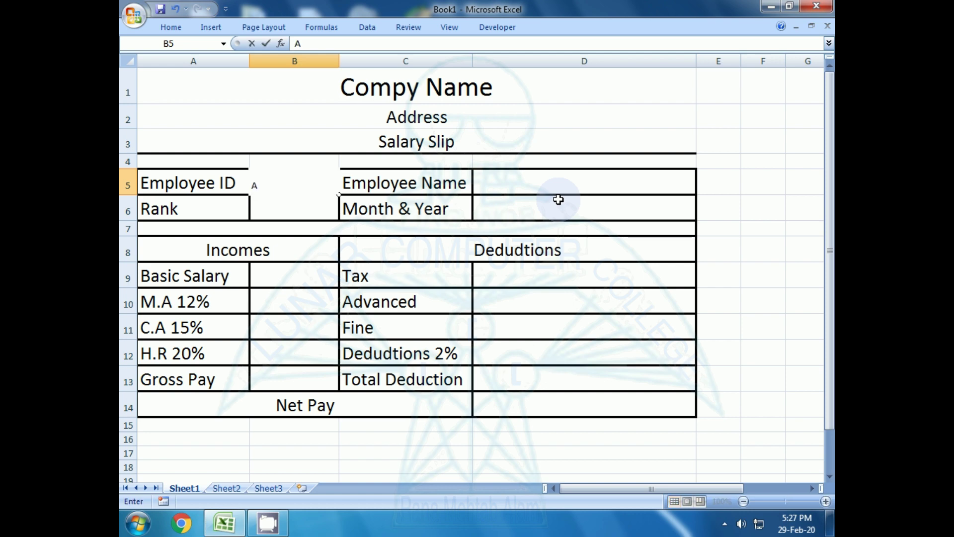
text(0004)
key(BackSpace)
text(1)
key(Return)
key(Down)
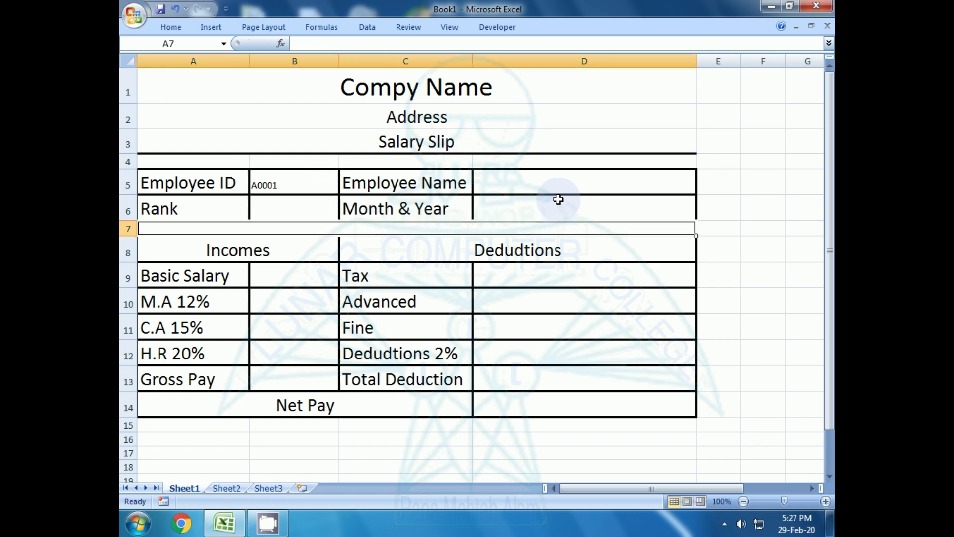
key(Up)
key(Right)
key(Right)
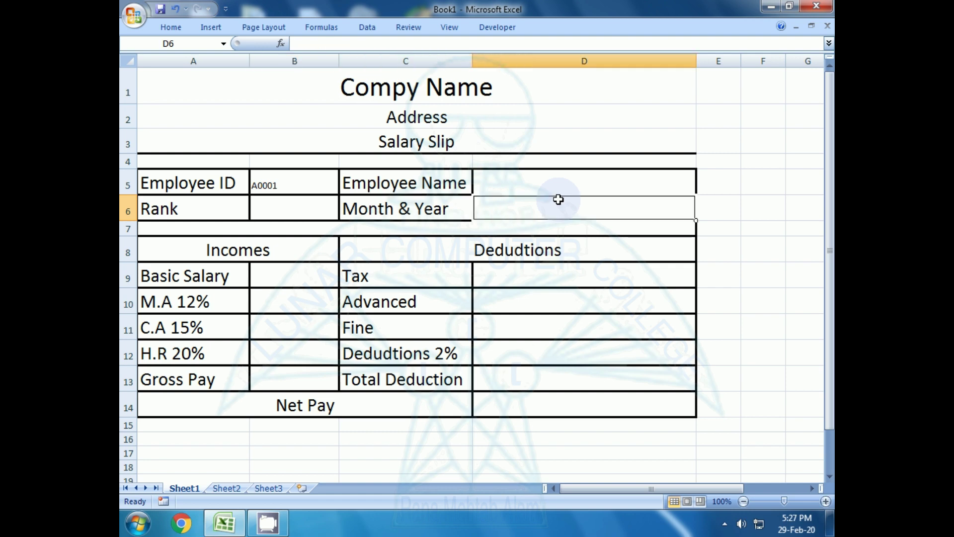
key(Up)
key(Down)
key(Up)
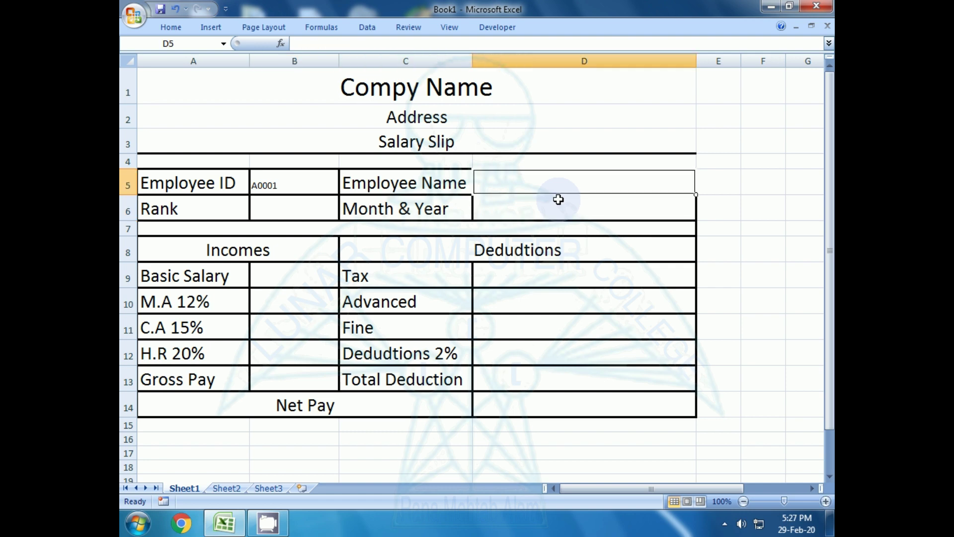
key(Up)
- Enter the employee's full name in D5 and rank Manager in B6
click(558, 263)
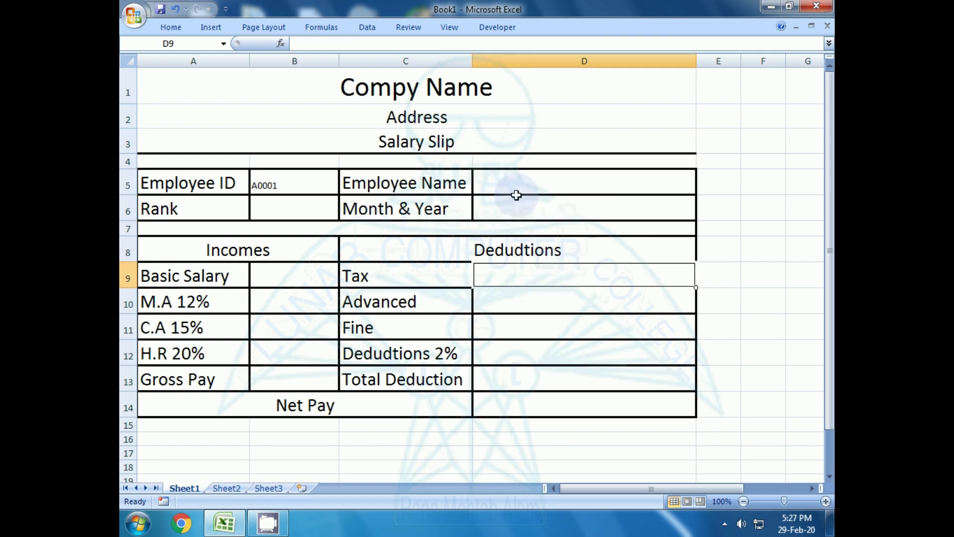
click(516, 192)
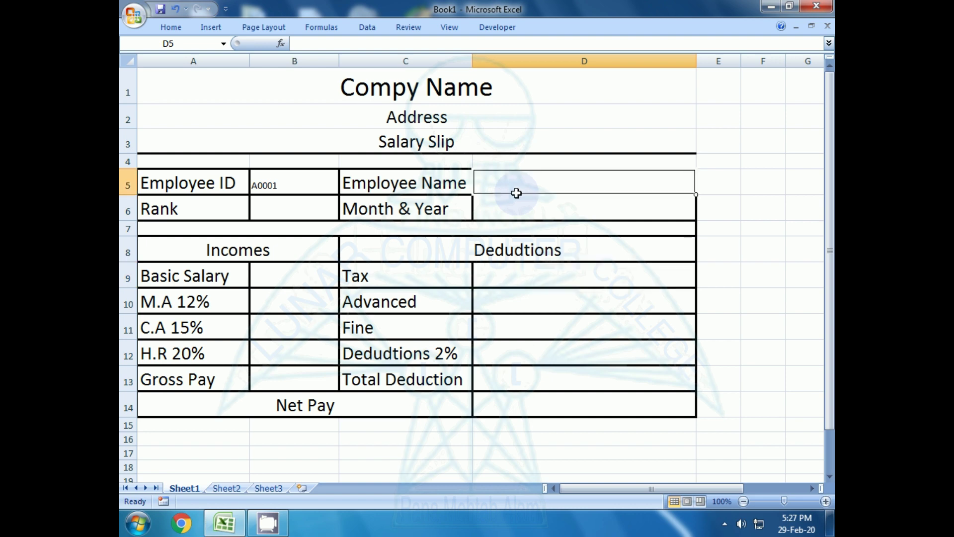
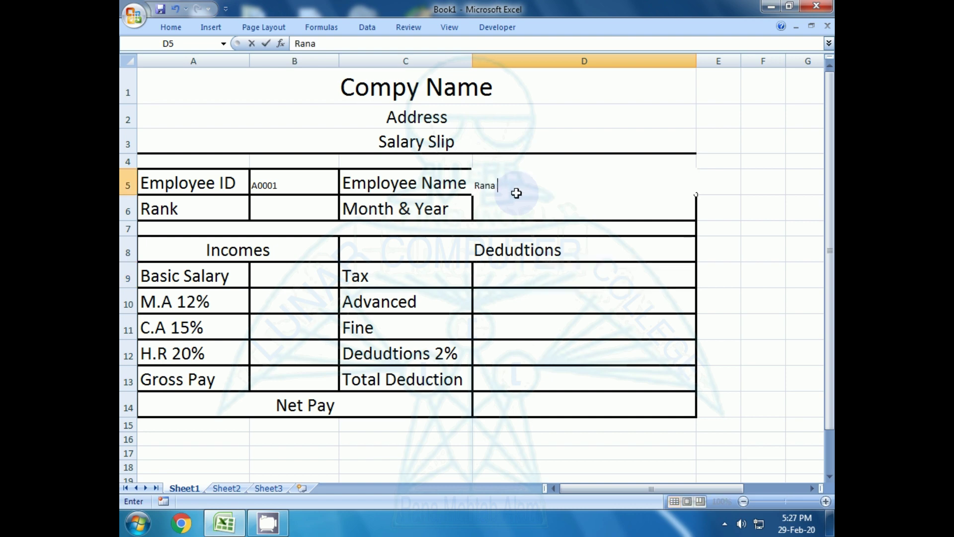
key(Return)
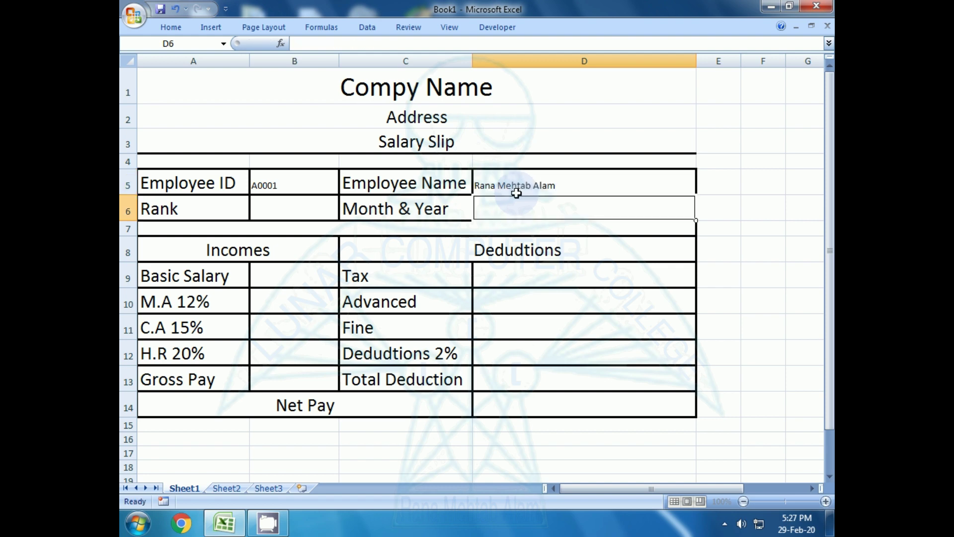
click(272, 209)
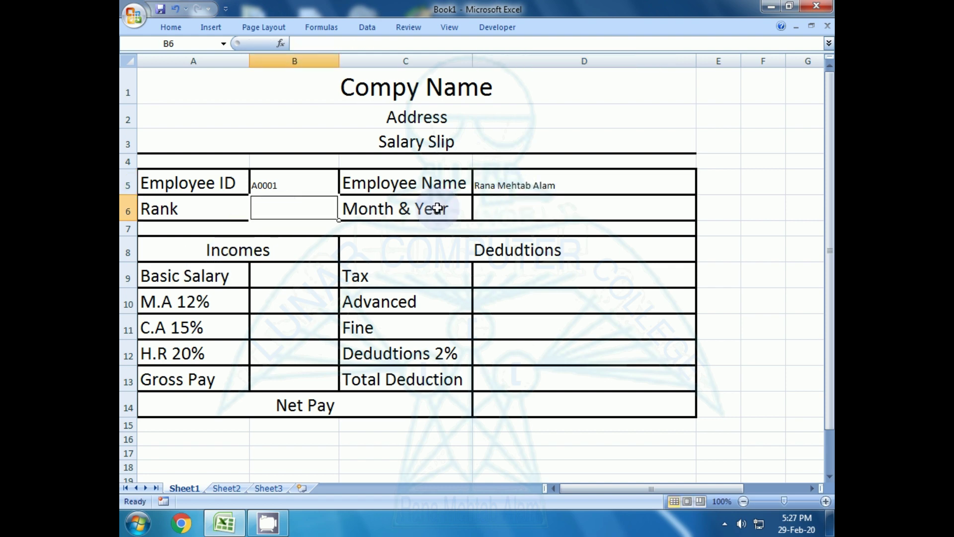
text(Ma)
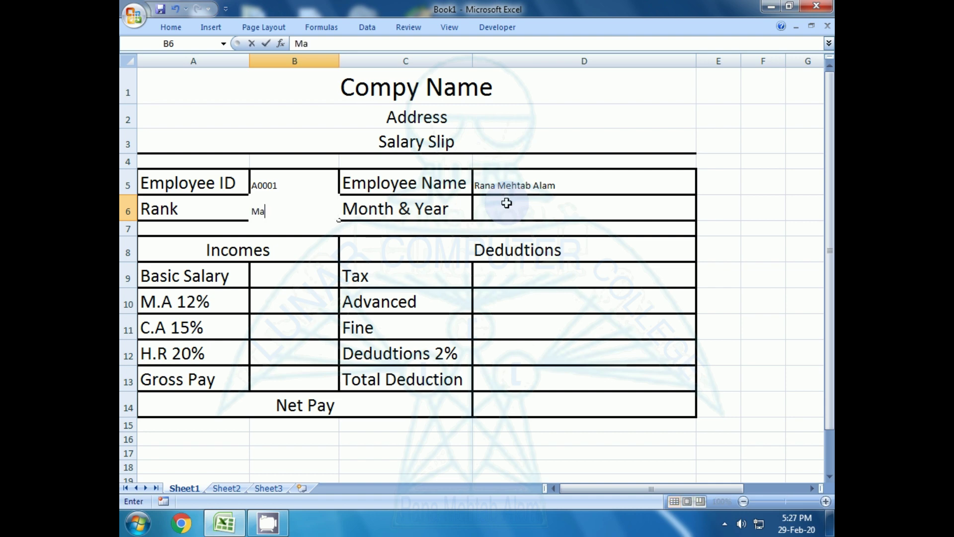
text(nager)
key(Return)
- Enter 2/2020 in D6 so the month shows Feb-20
key(Right)
key(Up)
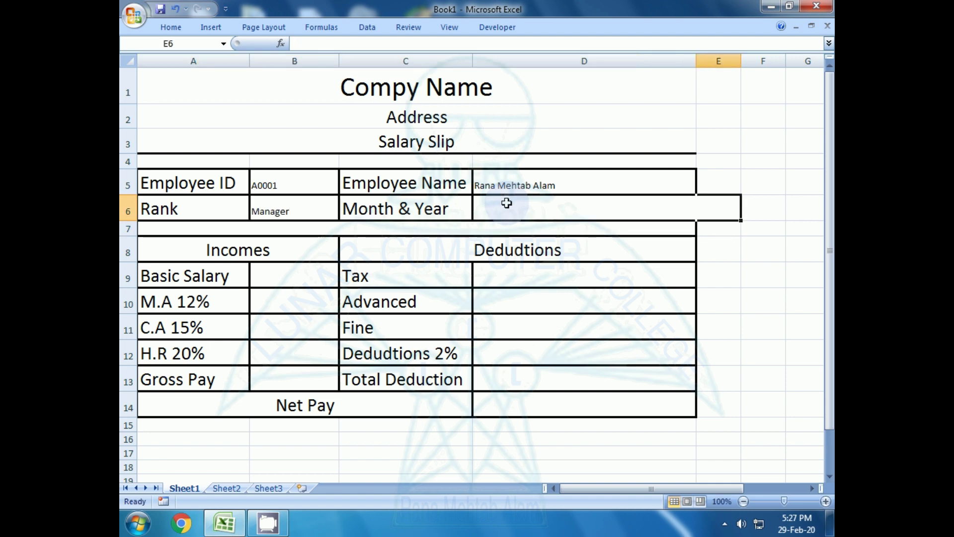
key(Left)
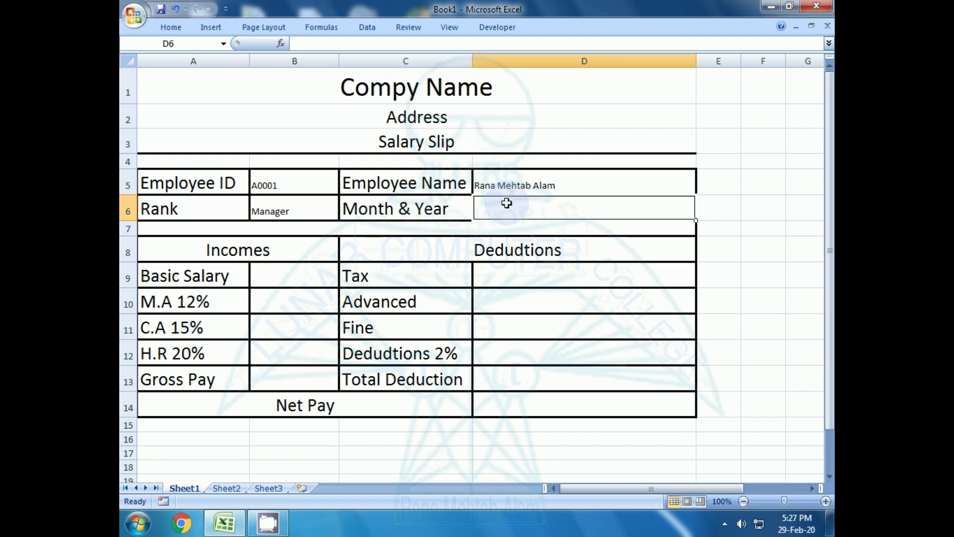
text(Fe)
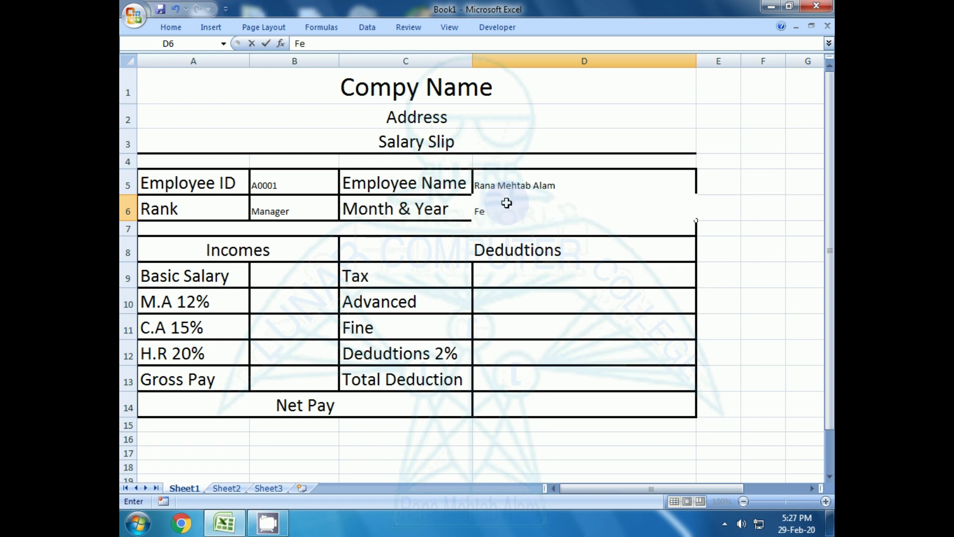
text(b)
key(BackSpace)
key(BackSpace)
key(BackSpace)
text(2/2020)
key(Return)
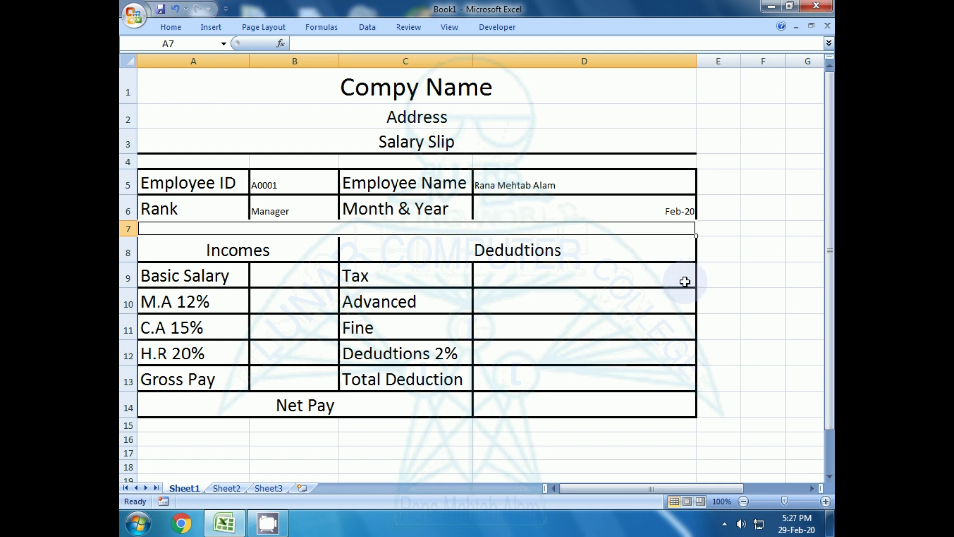
- Select the employee ID, name, rank and month value cells together
click(668, 211)
click(656, 247)
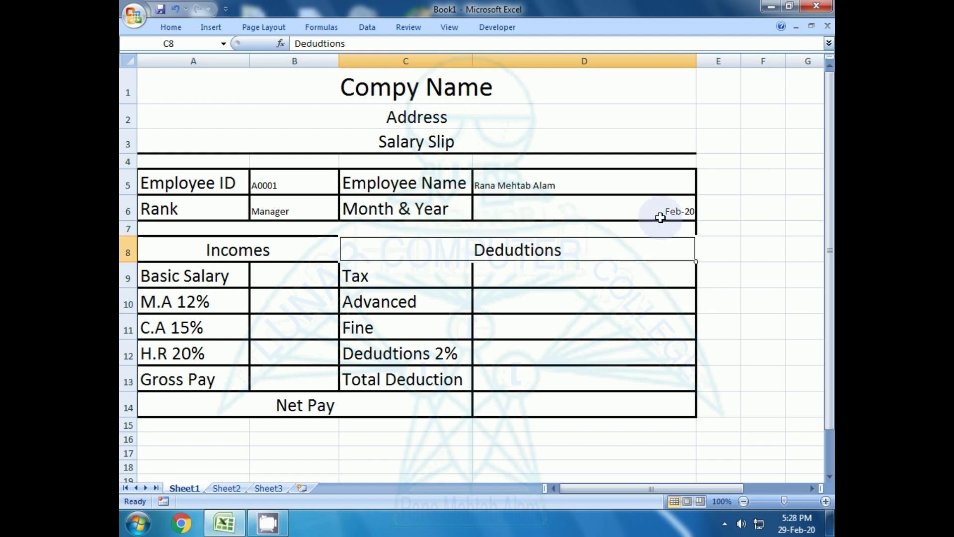
click(662, 212)
click(645, 242)
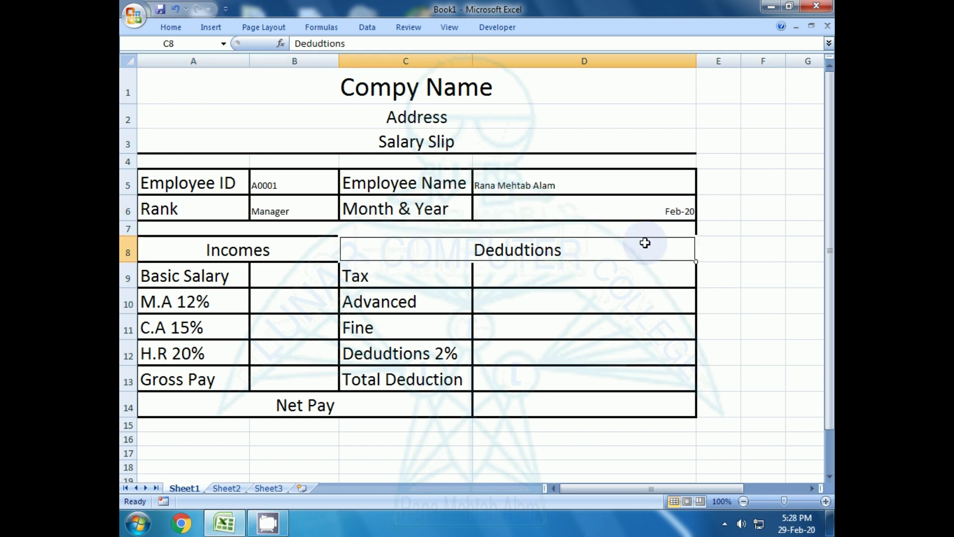
click(647, 206)
click(283, 206)
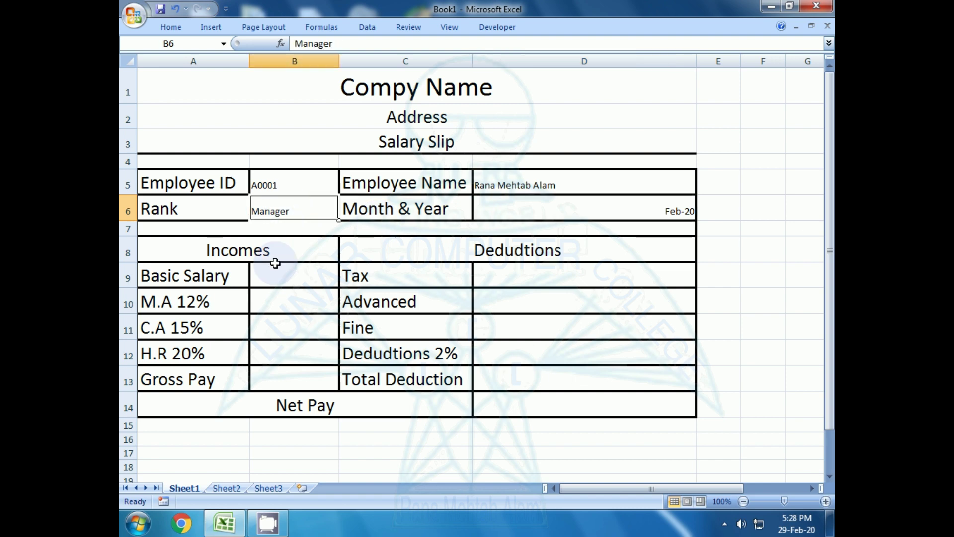
click(266, 186)
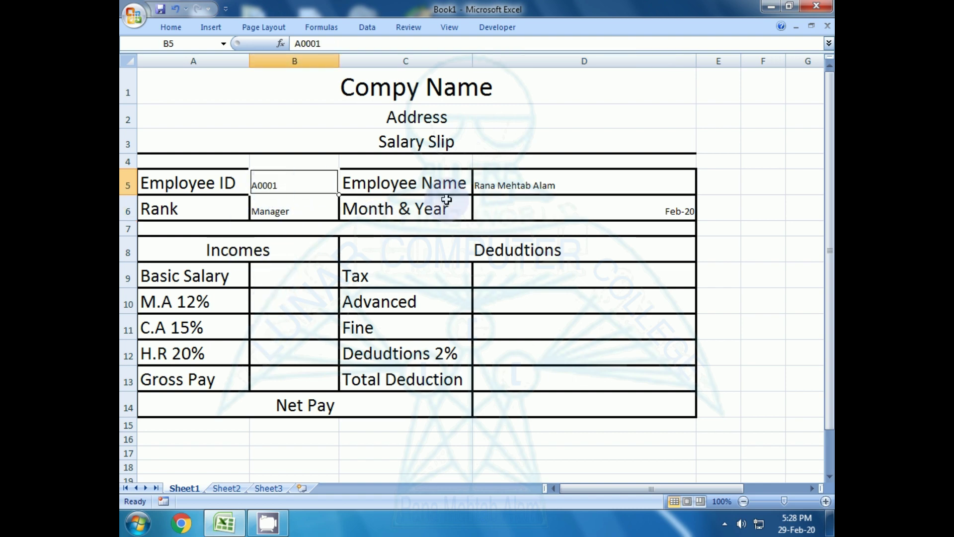
ctrl+click(485, 183)
ctrl+click(267, 214)
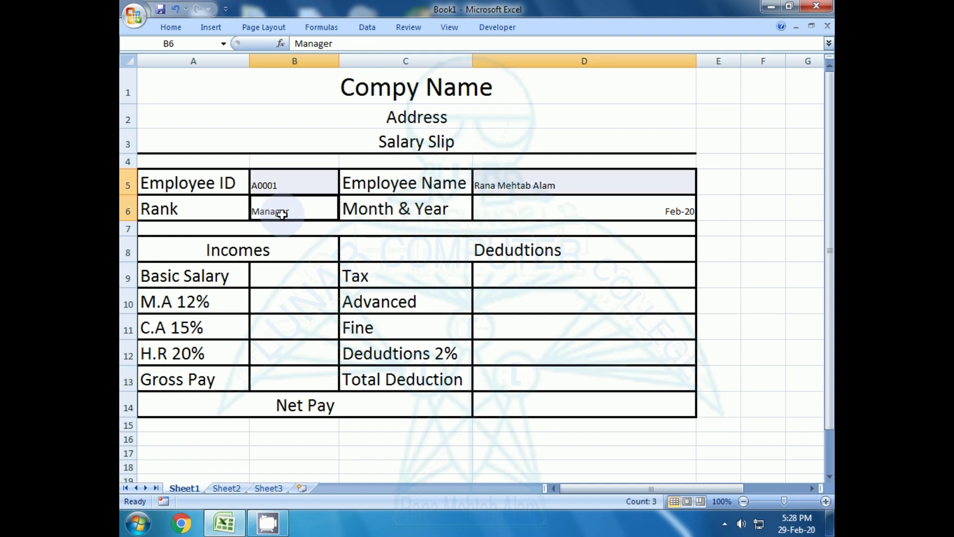
ctrl+click(489, 214)
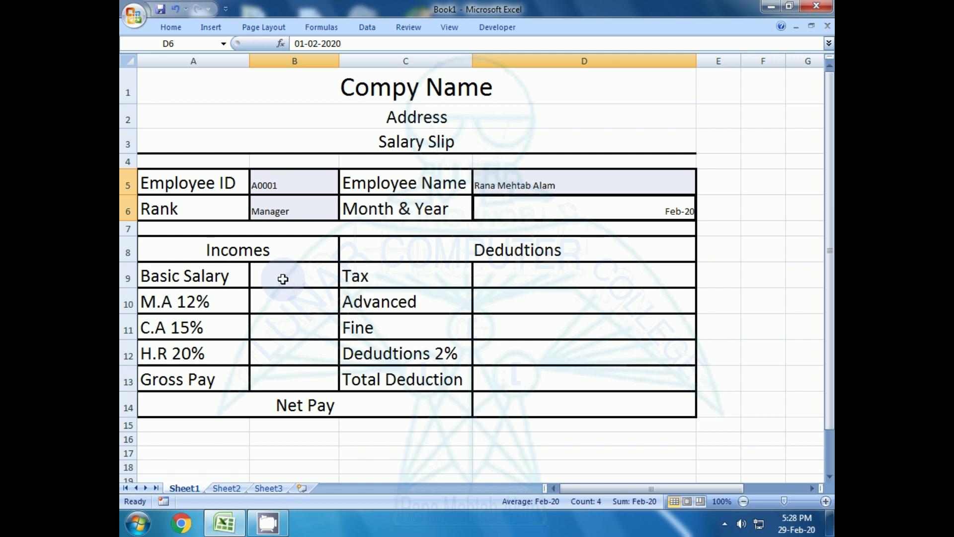
- Add B9:B13, D9:D13 and the Net Pay amount, and set font size 20
drag(282, 279, 284, 377)
drag(532, 274, 523, 378)
ctrl+click(523, 403)
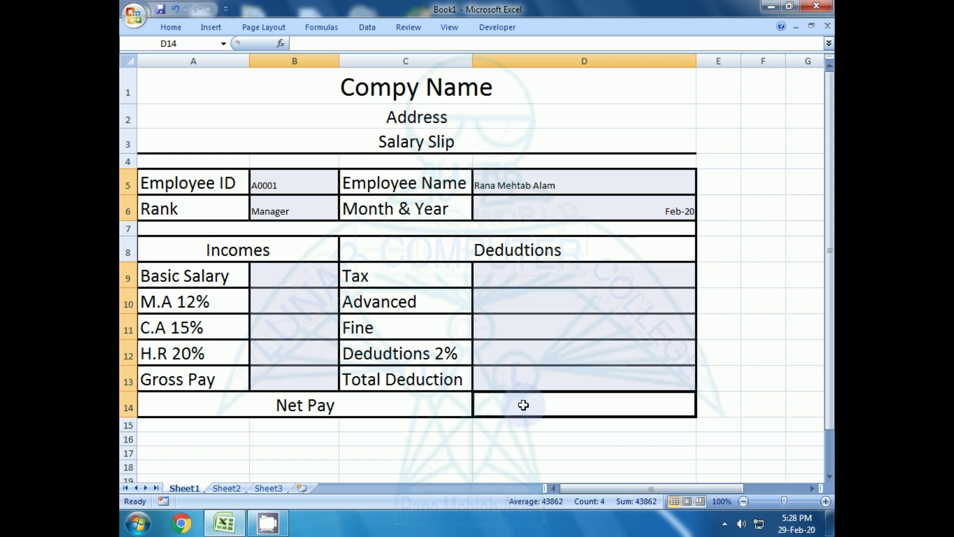
click(172, 28)
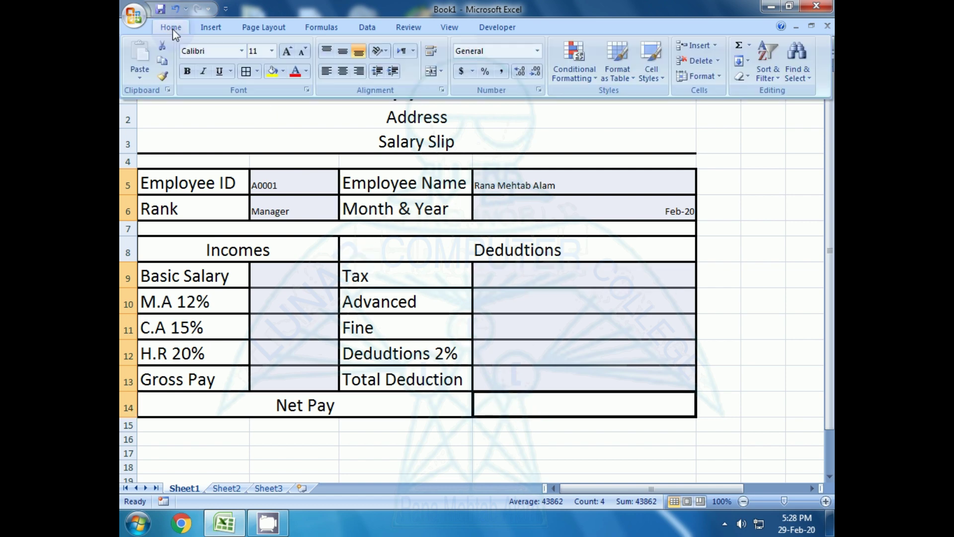
click(257, 53)
text(20)
key(Return)
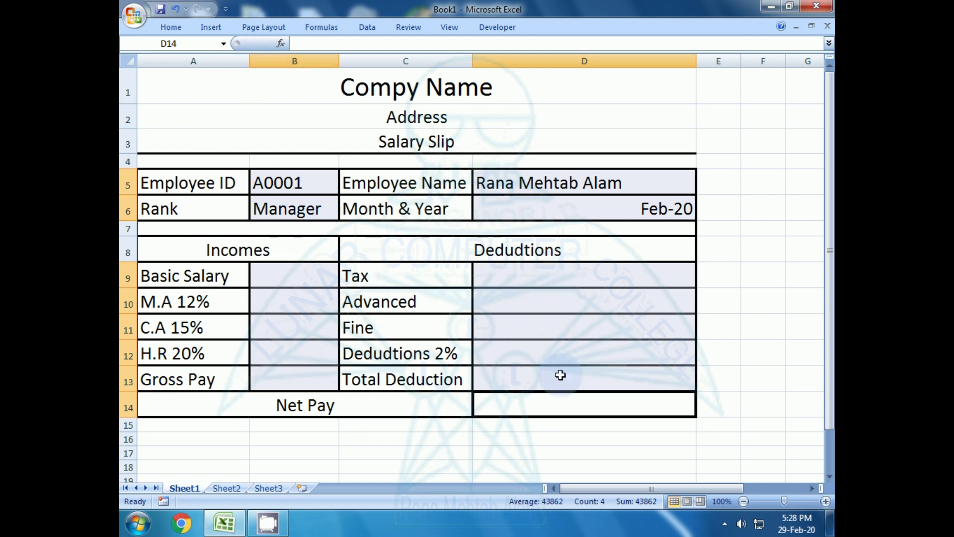
click(525, 411)
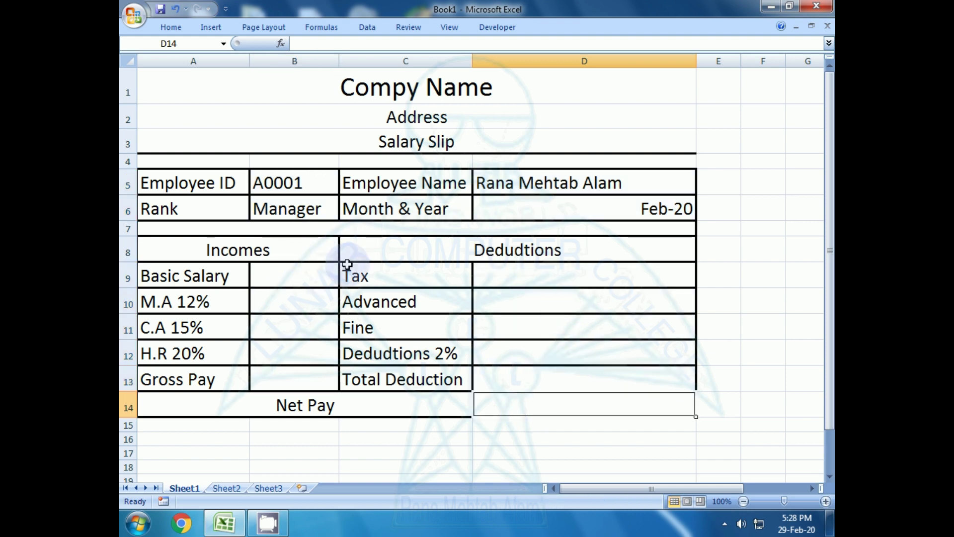
click(551, 203)
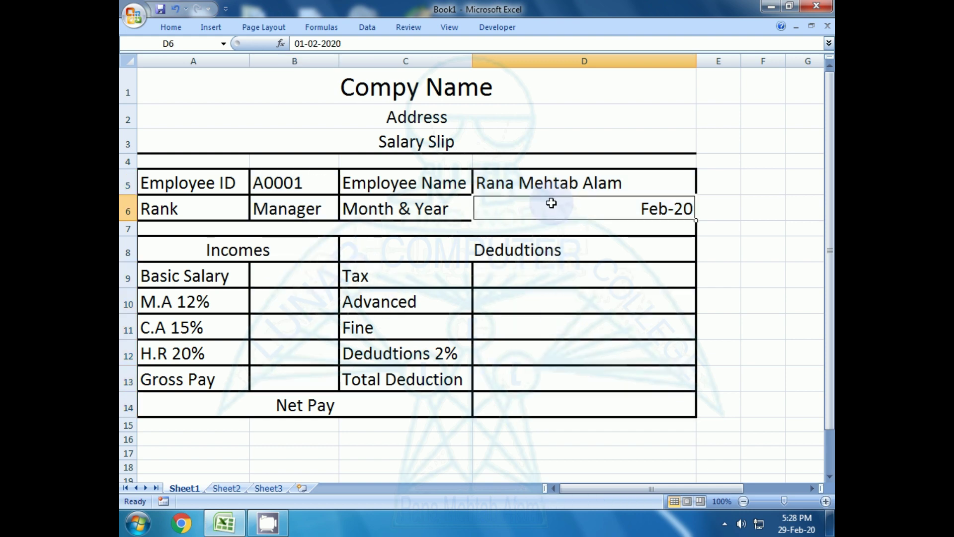
click(169, 27)
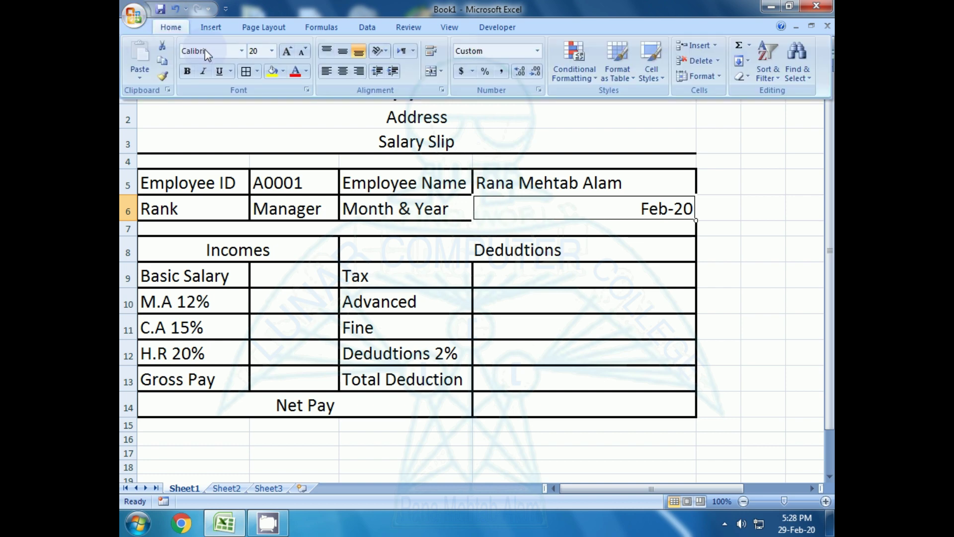
click(326, 71)
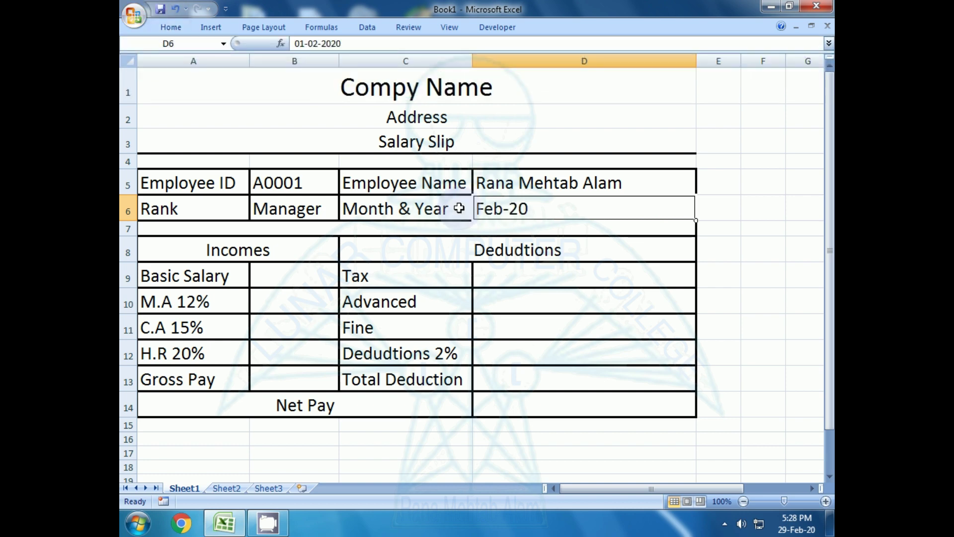
click(537, 334)
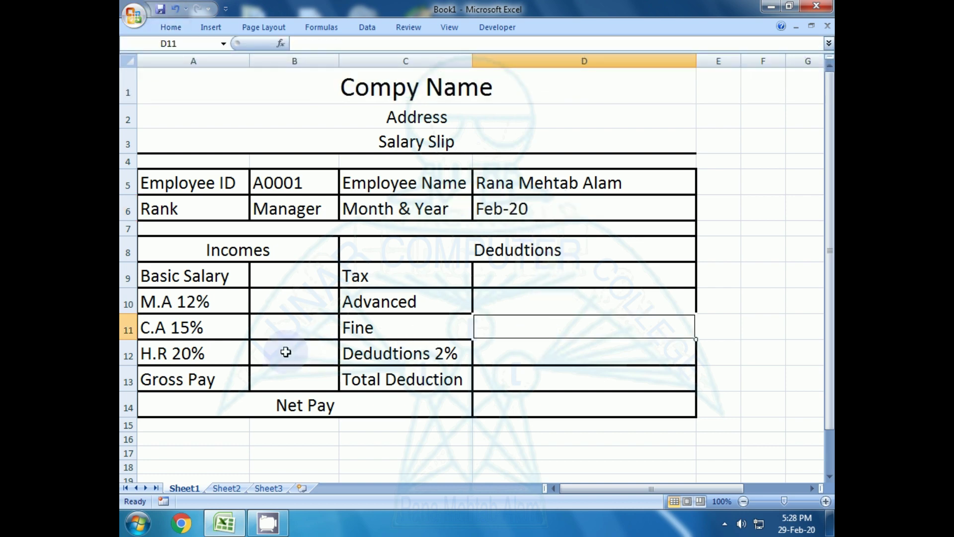
click(292, 277)
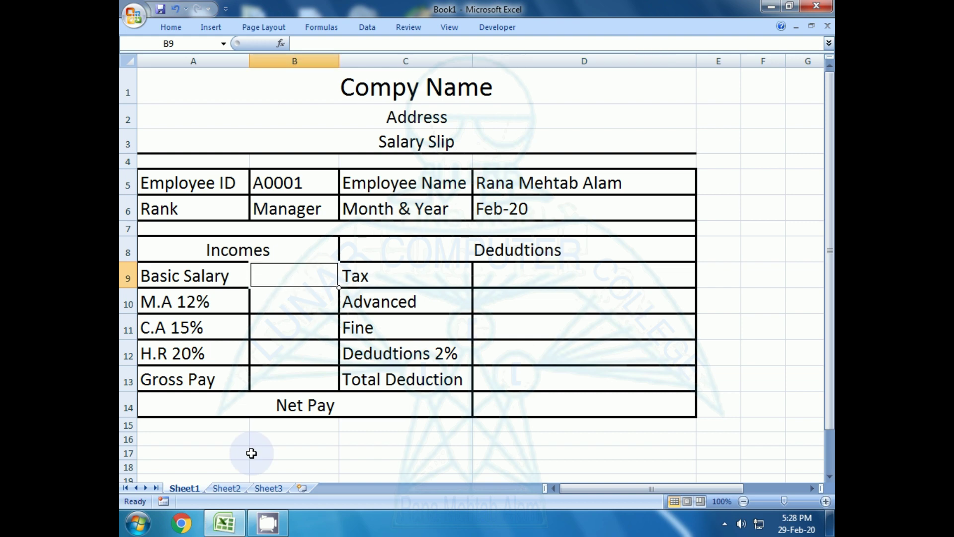
click(258, 332)
click(485, 300)
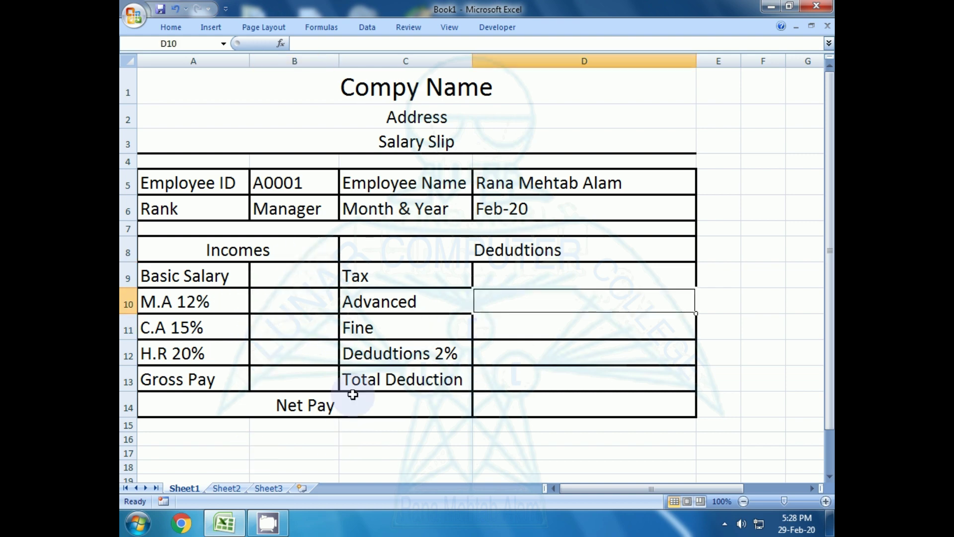
click(272, 278)
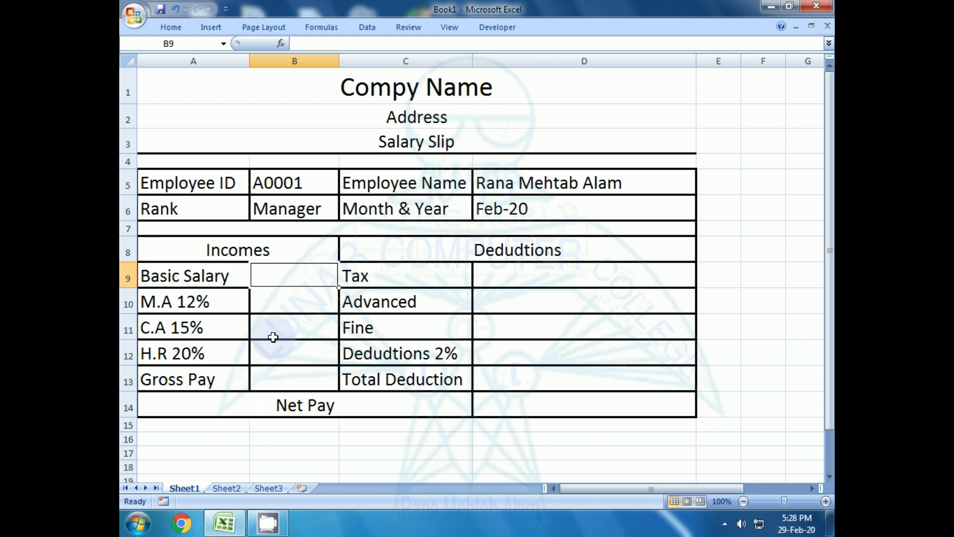
click(520, 378)
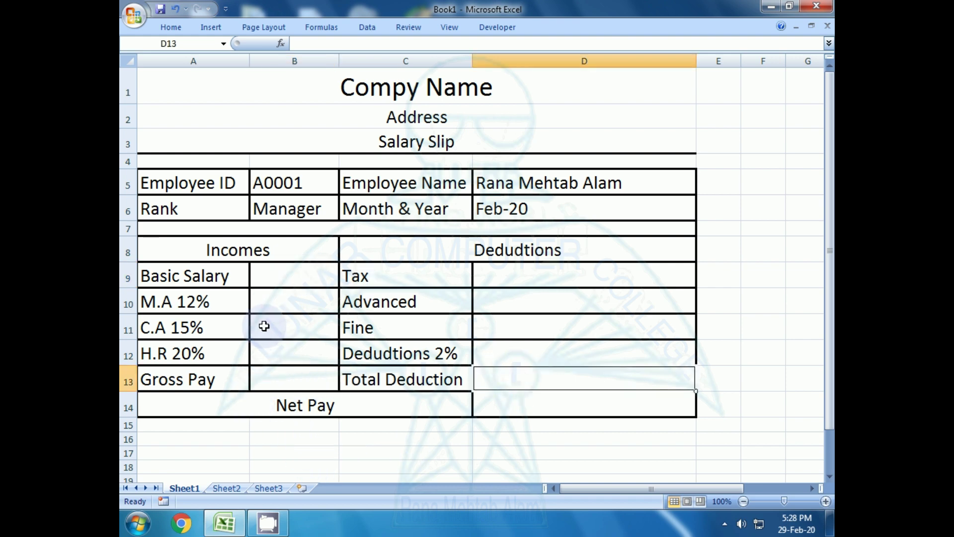
click(276, 278)
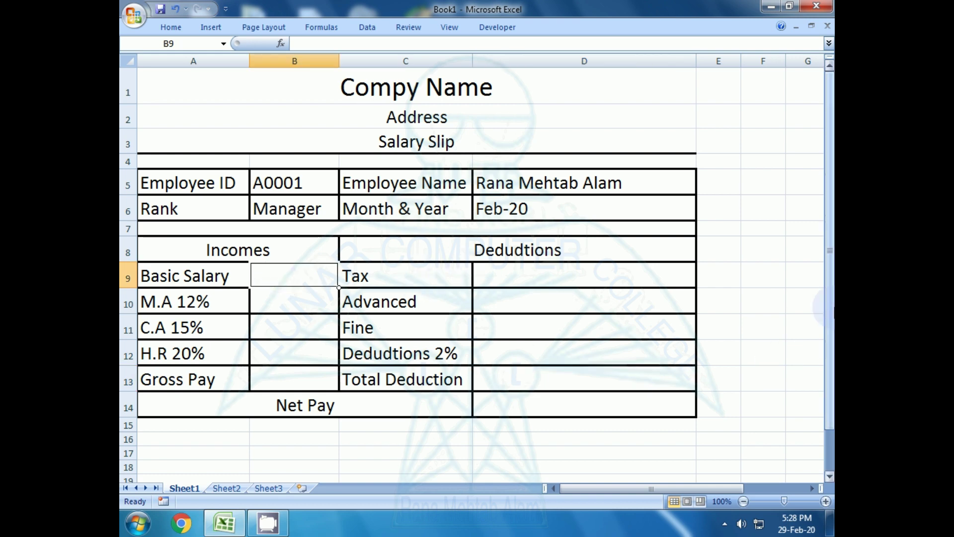
- Enter 100 as the Basic Salary in B9
key(Down)
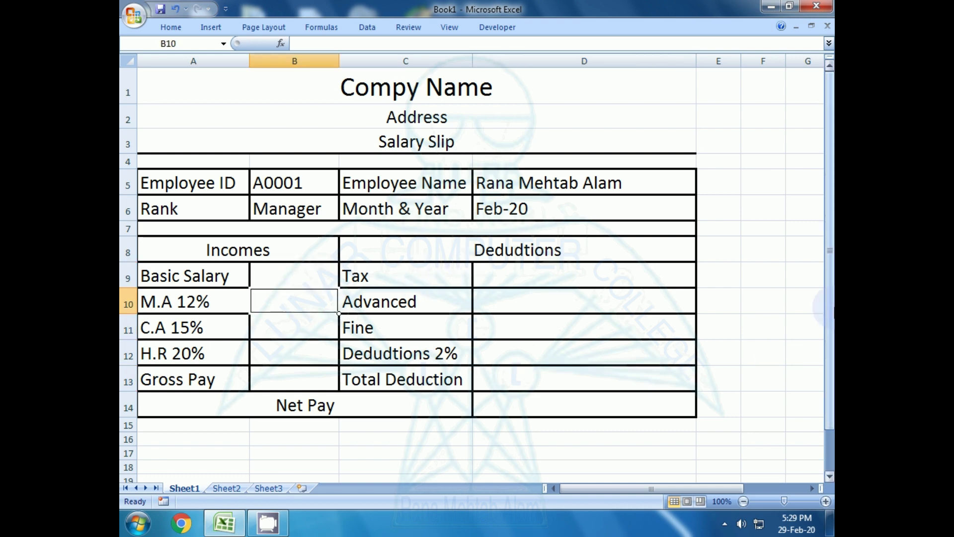
key(Up)
key(Up)
key(Up)
key(Up)
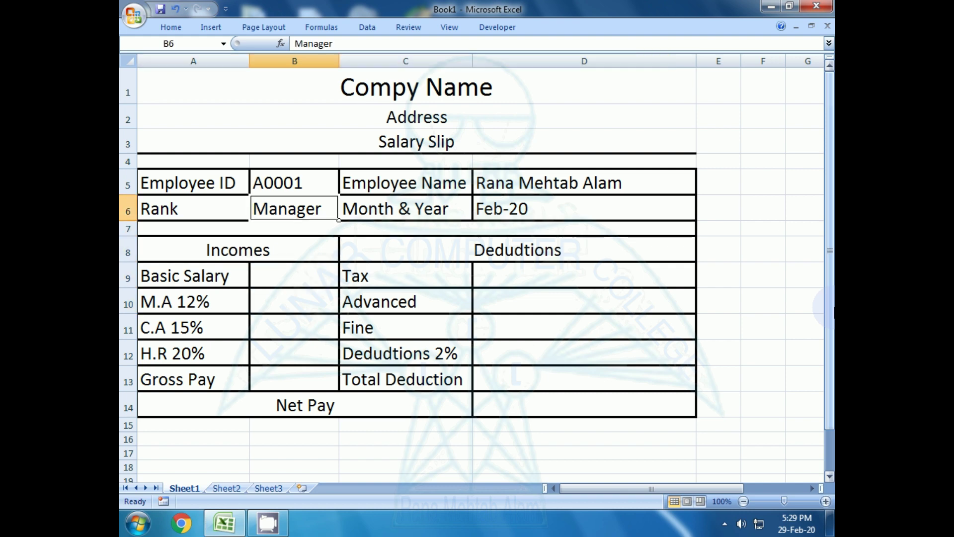
key(Down)
key(Down)
key(Down)
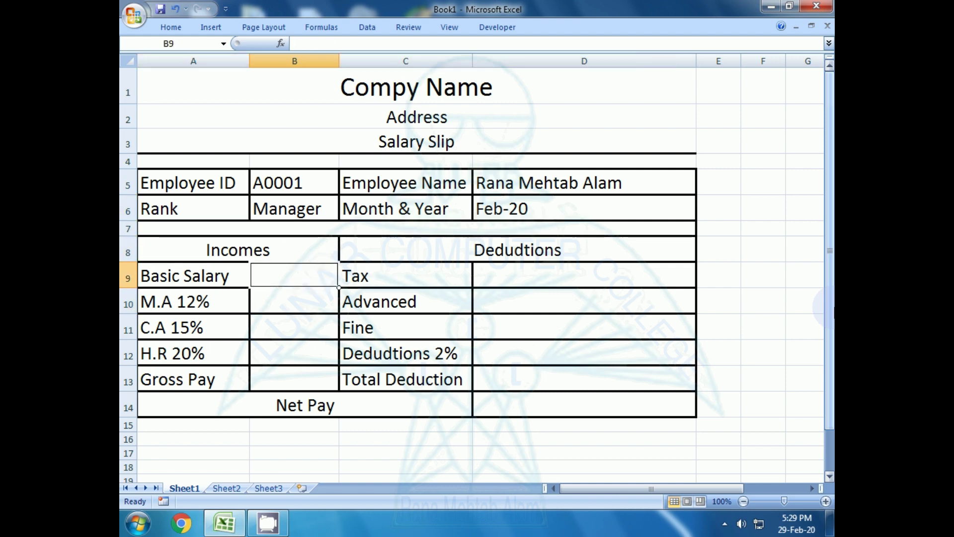
text(100)
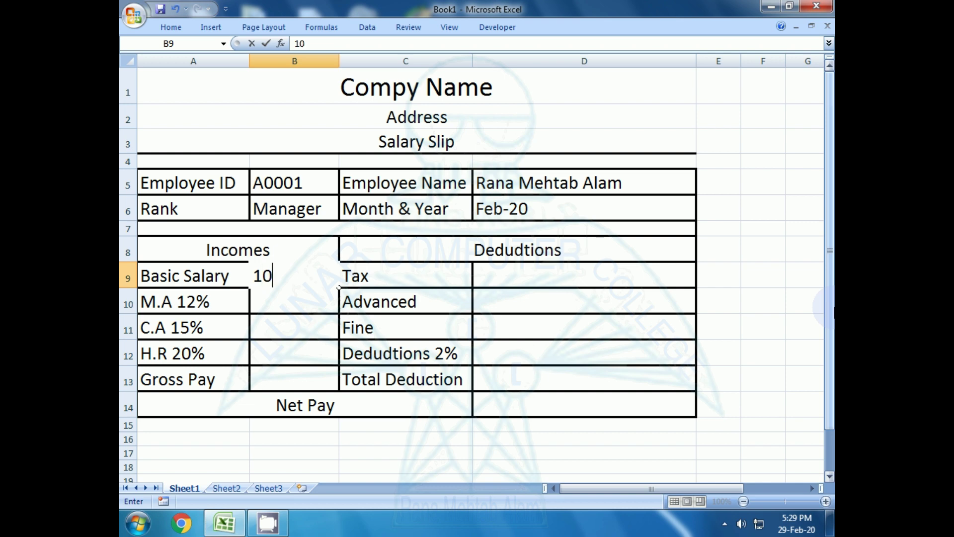
key(Return)
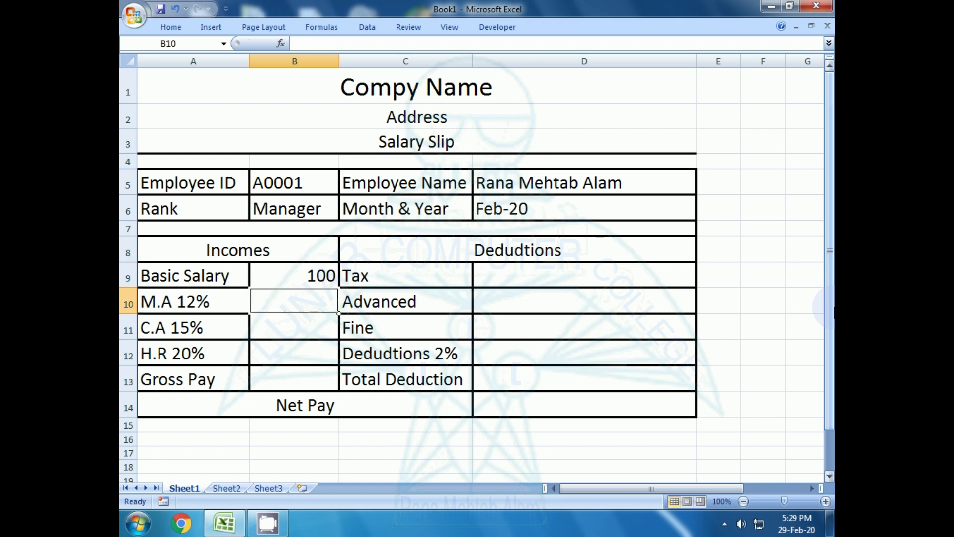
- Enter =SUM(B9*12%) in B10 so M.A 12% shows 12
key(Down)
key(Up)
key(Up)
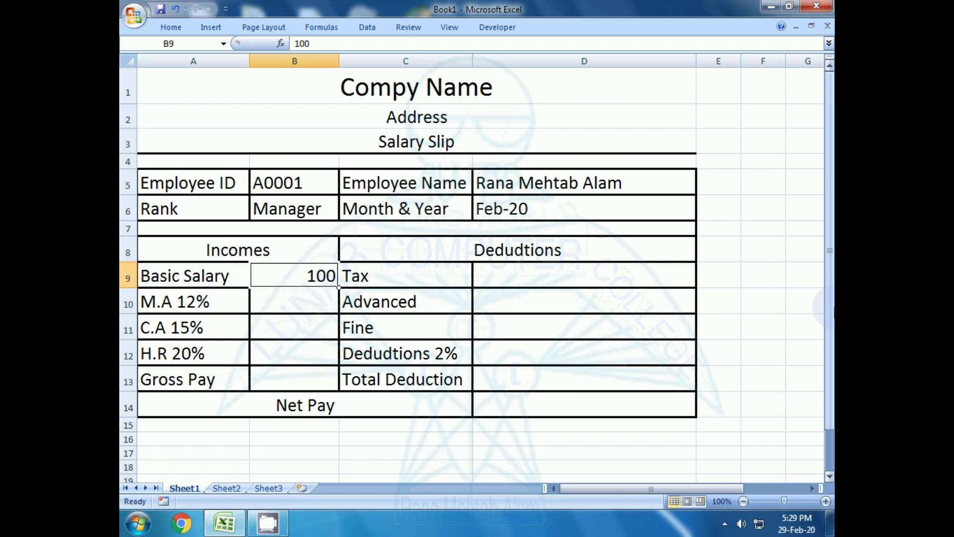
key(Up)
key(Down)
key(Down)
key(Down)
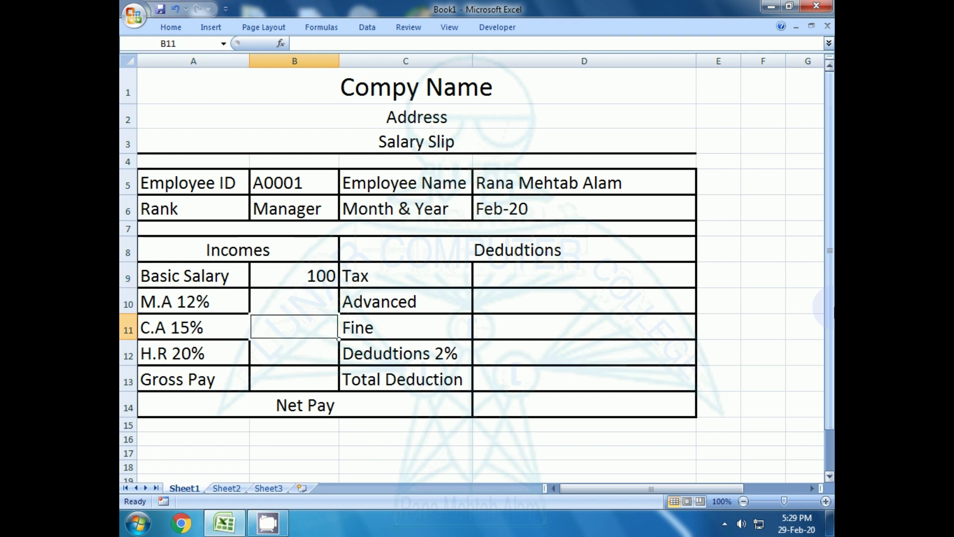
key(Up)
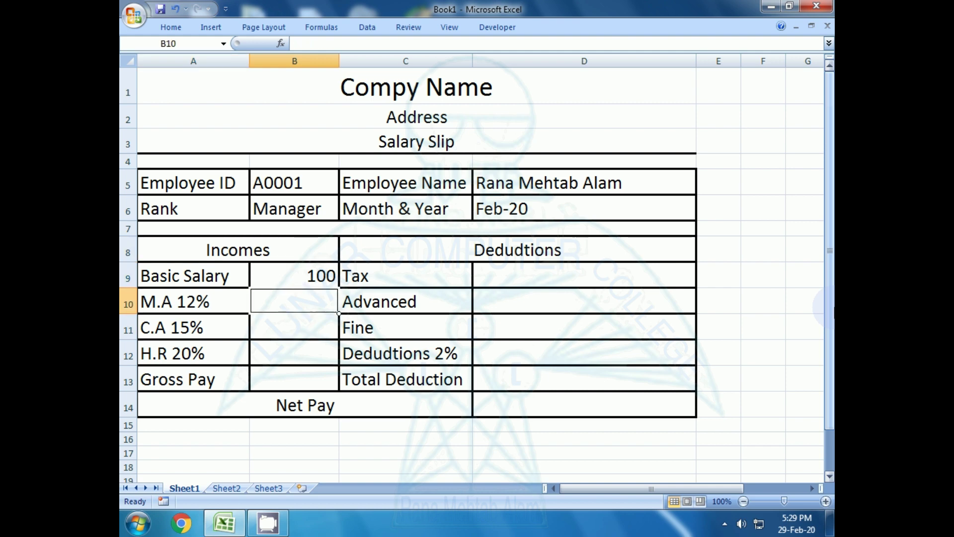
text(=)
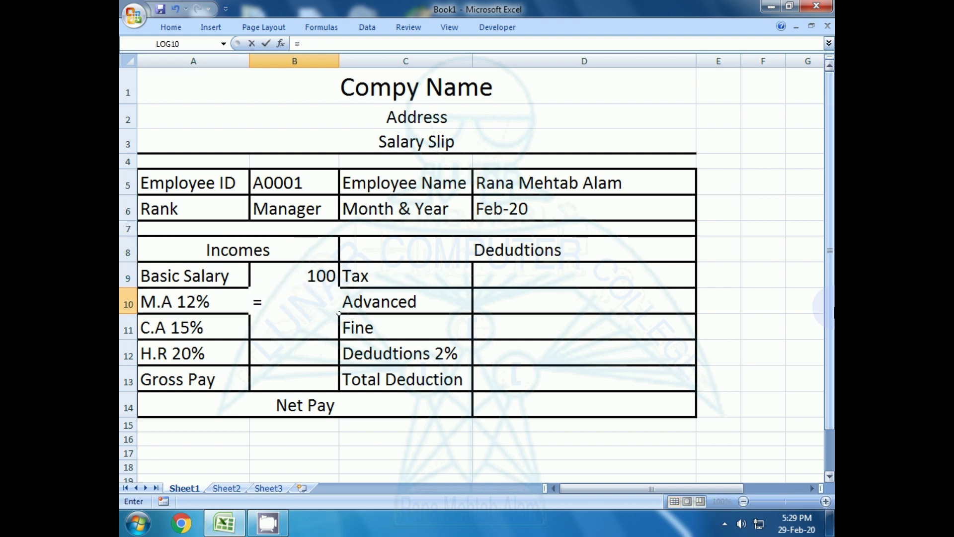
text(sum()
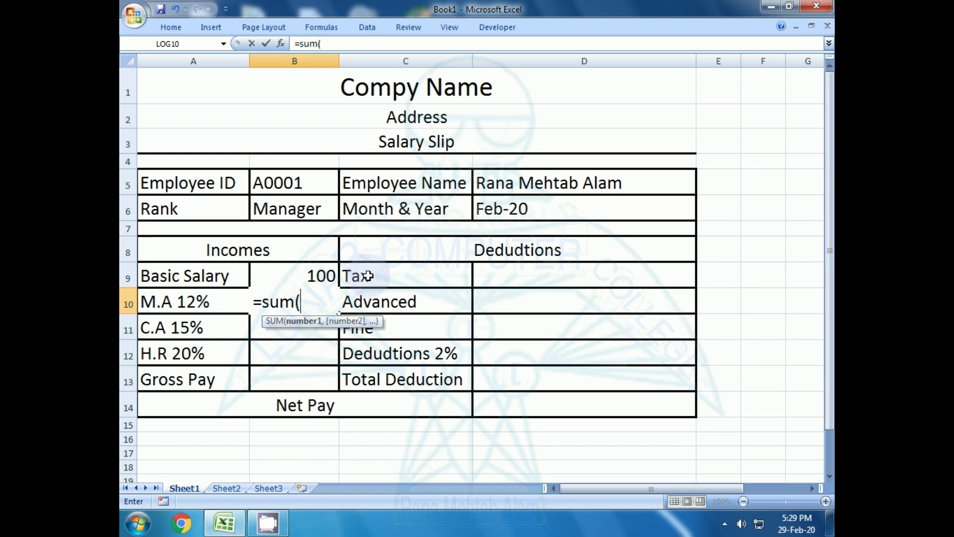
click(308, 274)
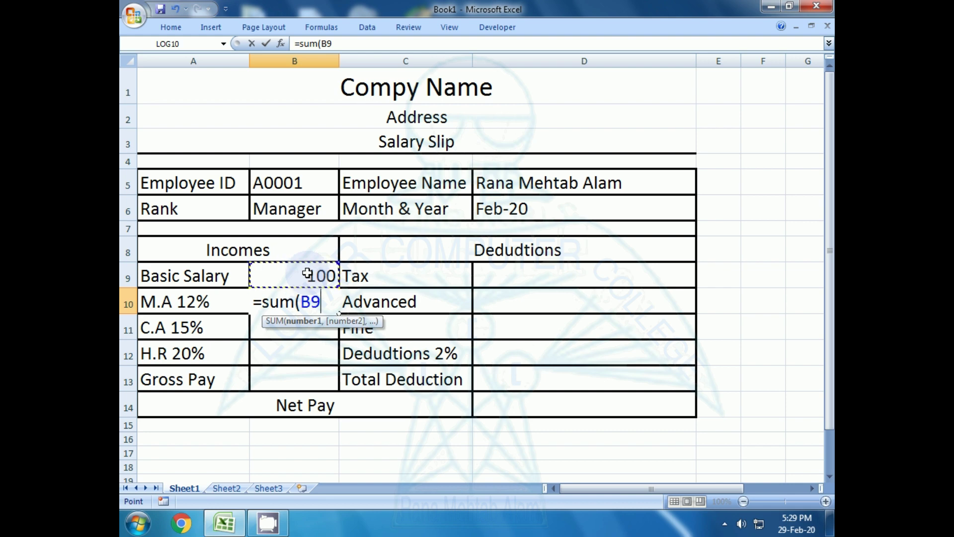
text(*12)
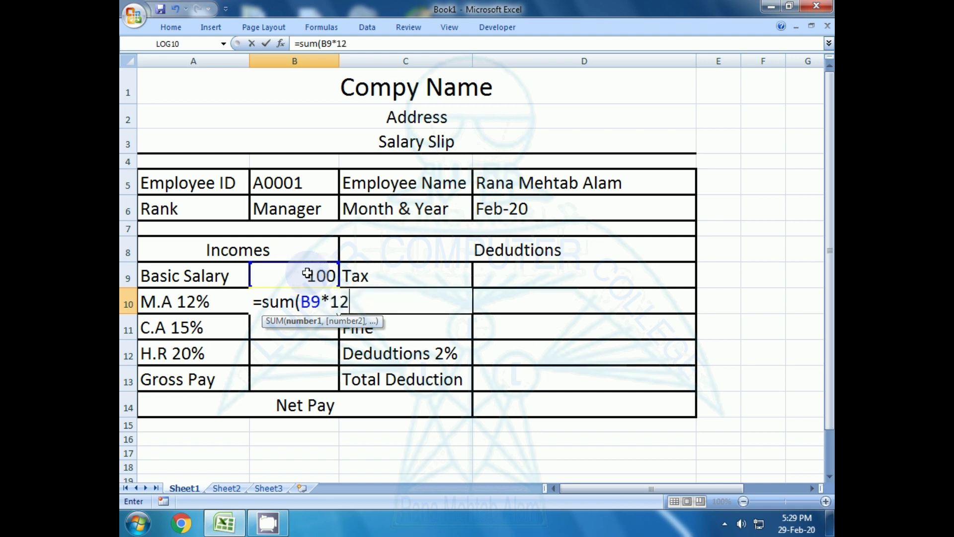
text(%))
key(Return)
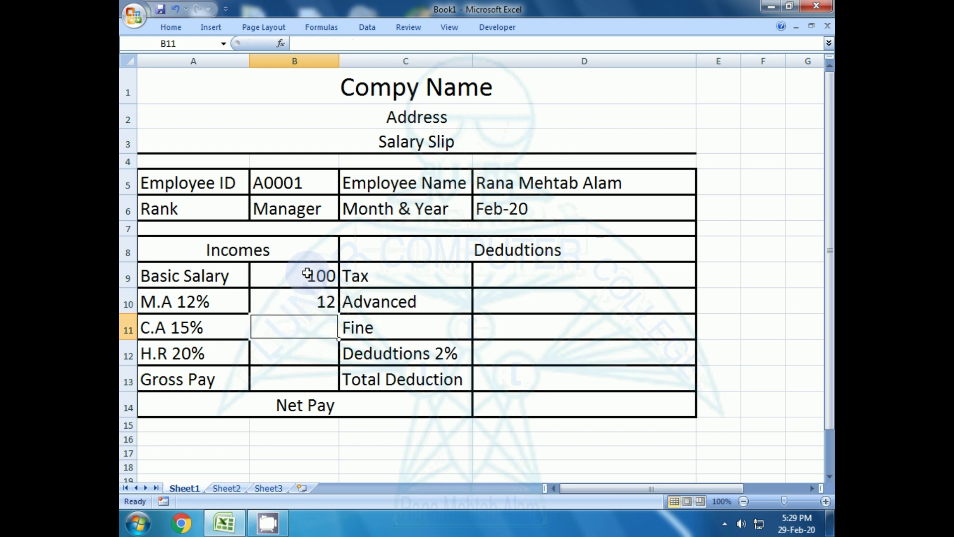
click(304, 301)
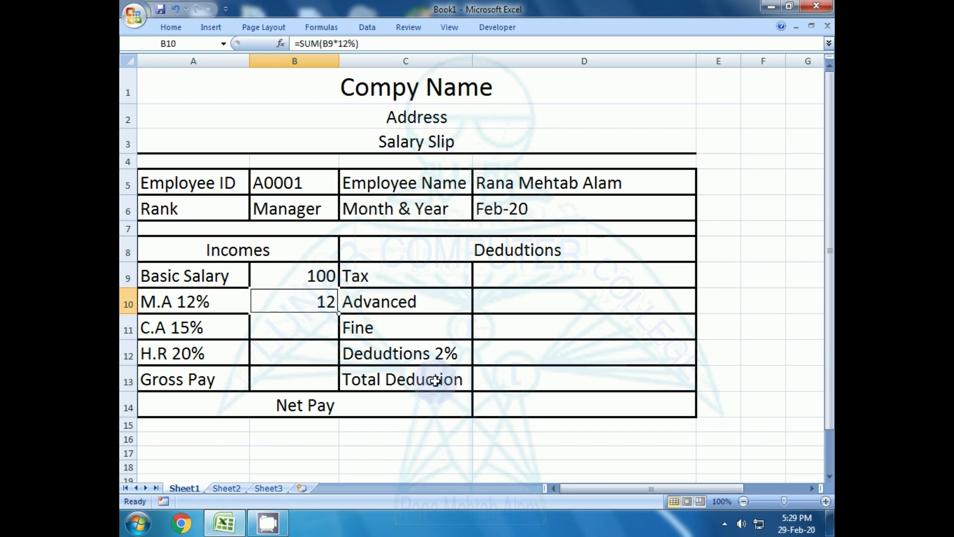
key(Up)
key(Up)
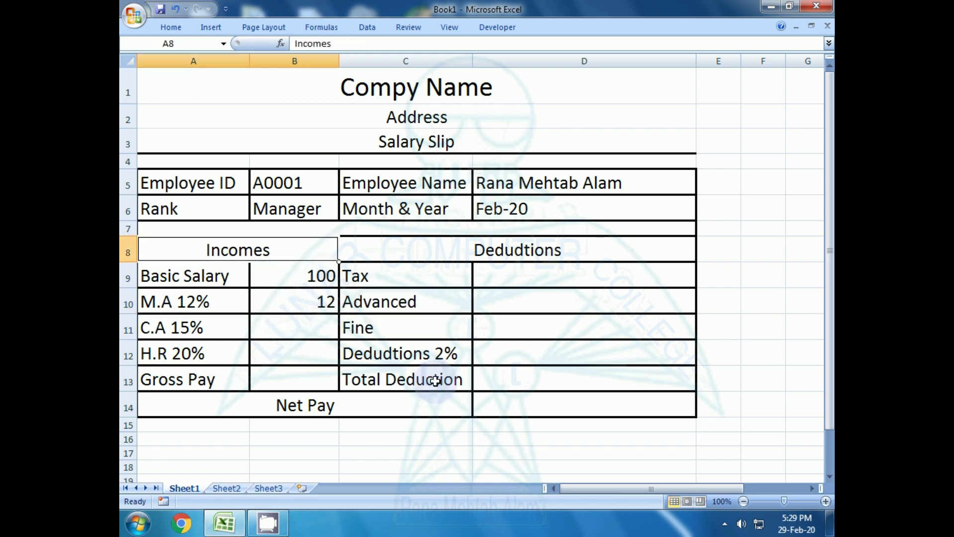
- Enter =SUM(B9*15%) in B11 so C.A 15% shows 15
key(Down)
key(Down)
key(Down)
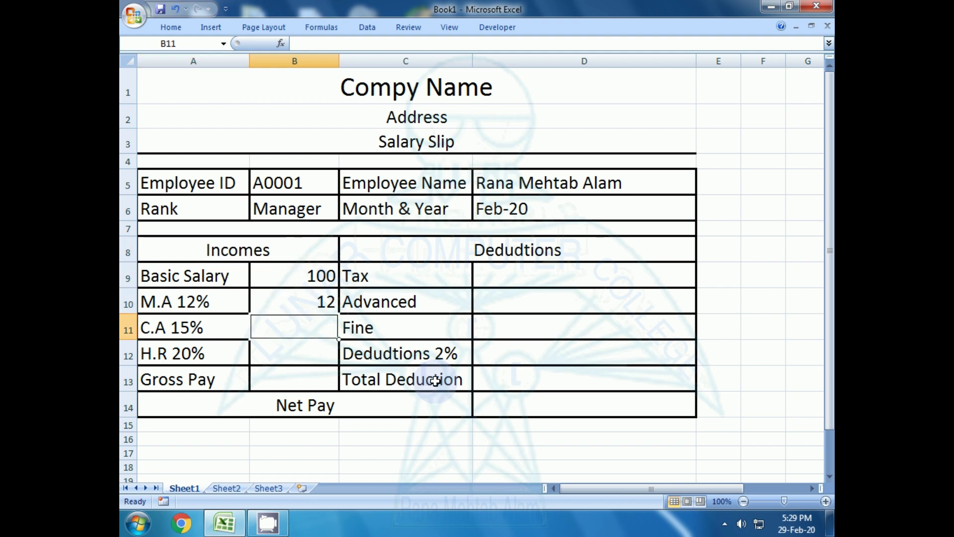
text(=)
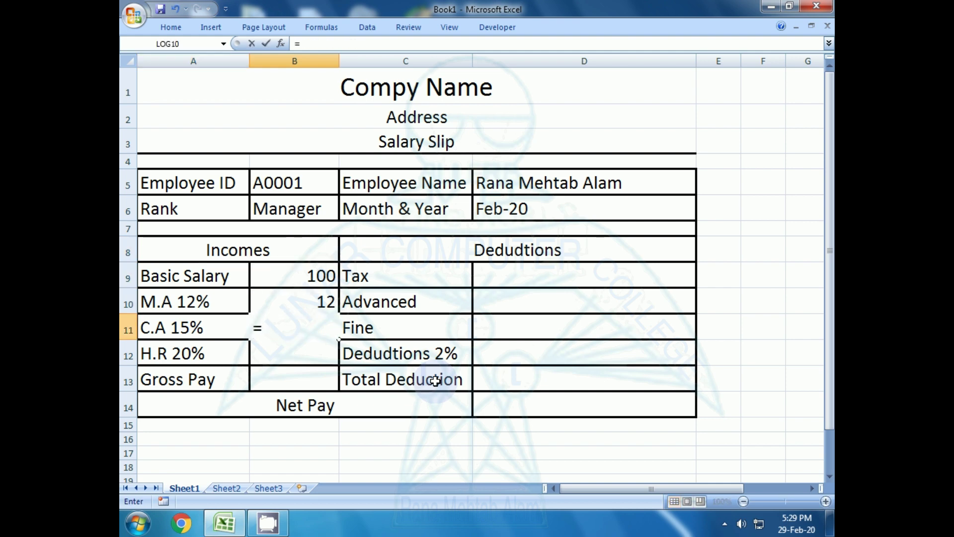
text(sum()
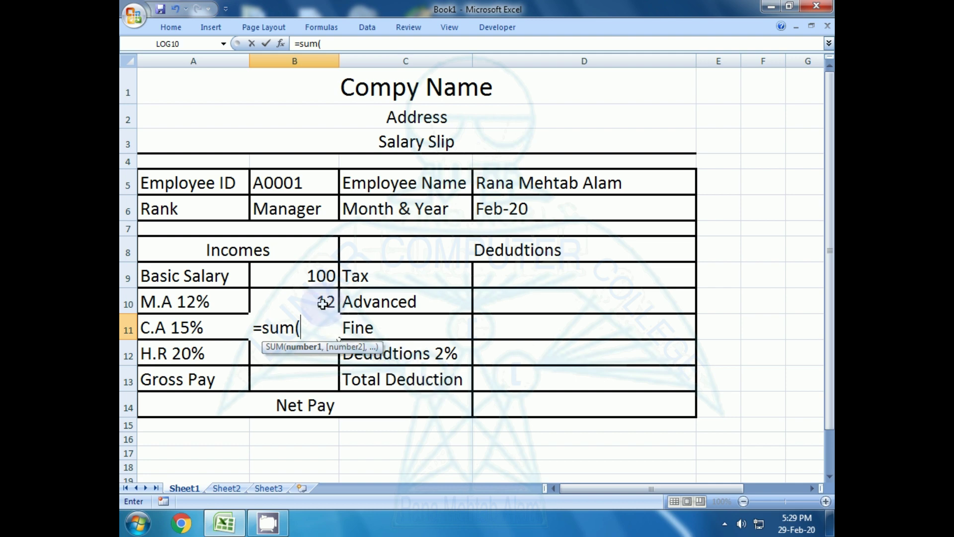
click(314, 279)
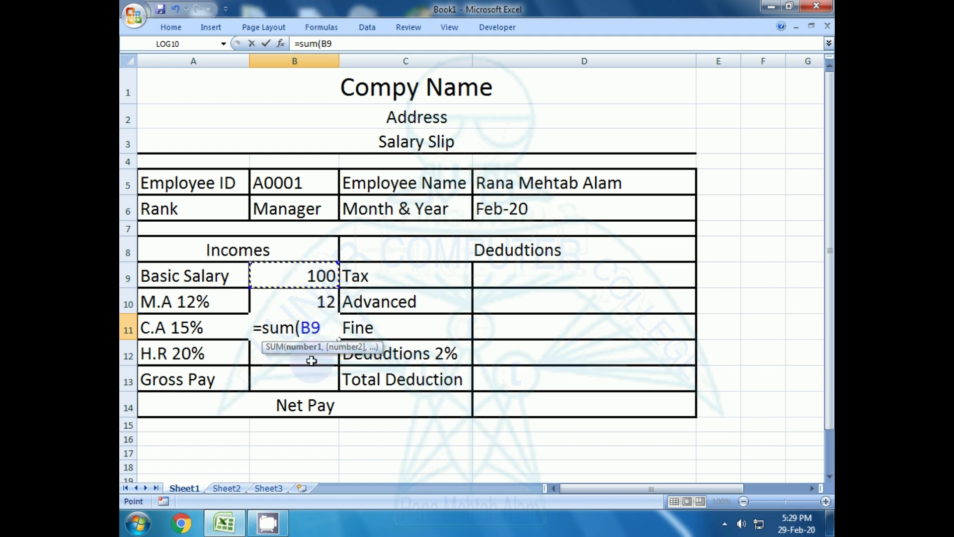
text(*)
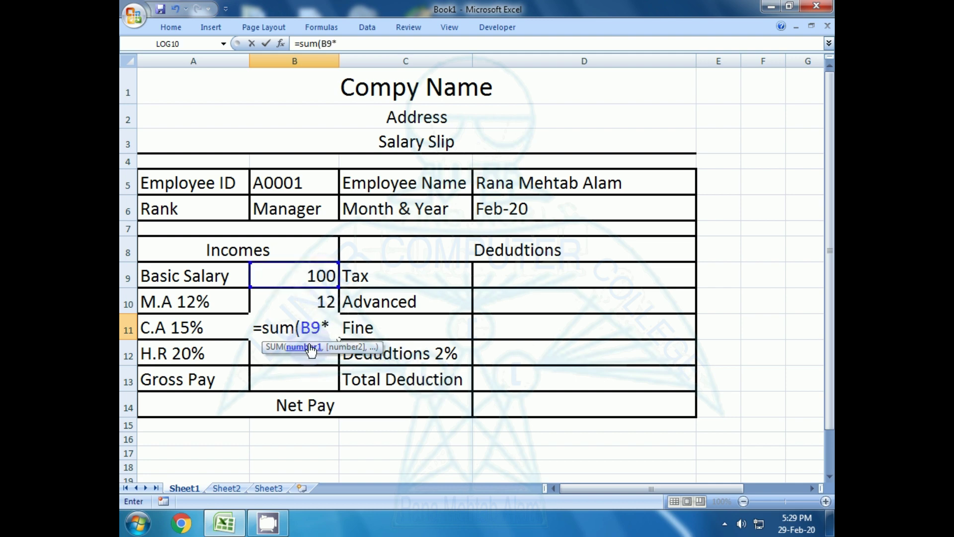
text(14)
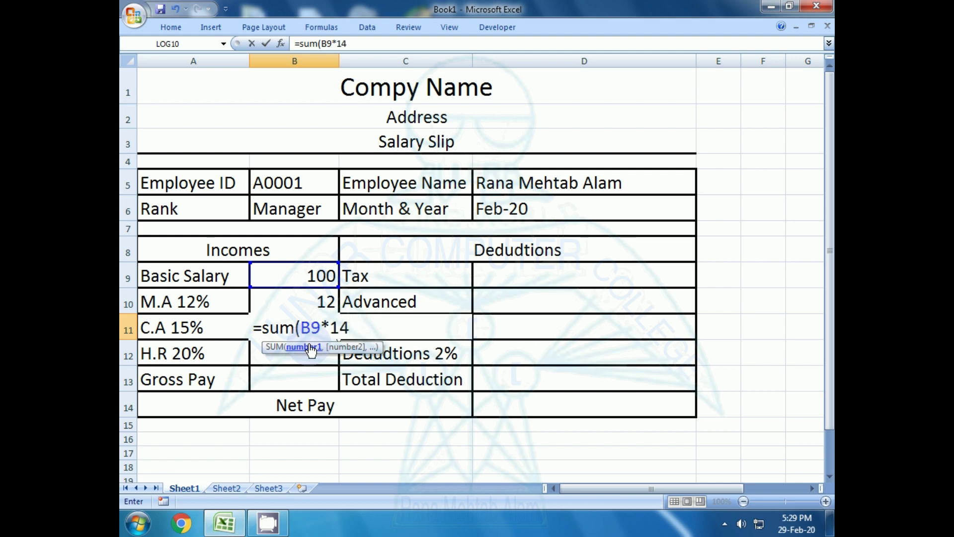
key(BackSpace)
text(5%))
key(Return)
key(Return)
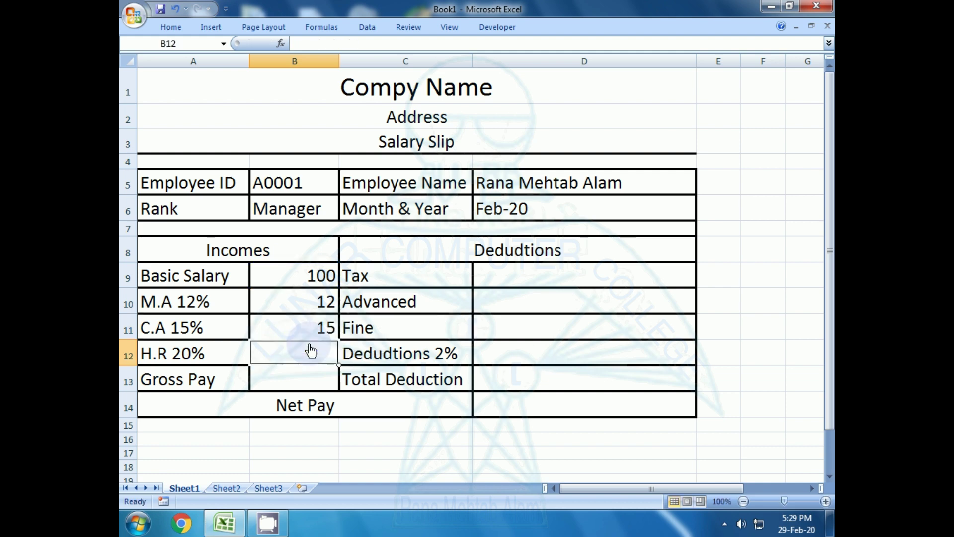
click(311, 351)
text(=su)
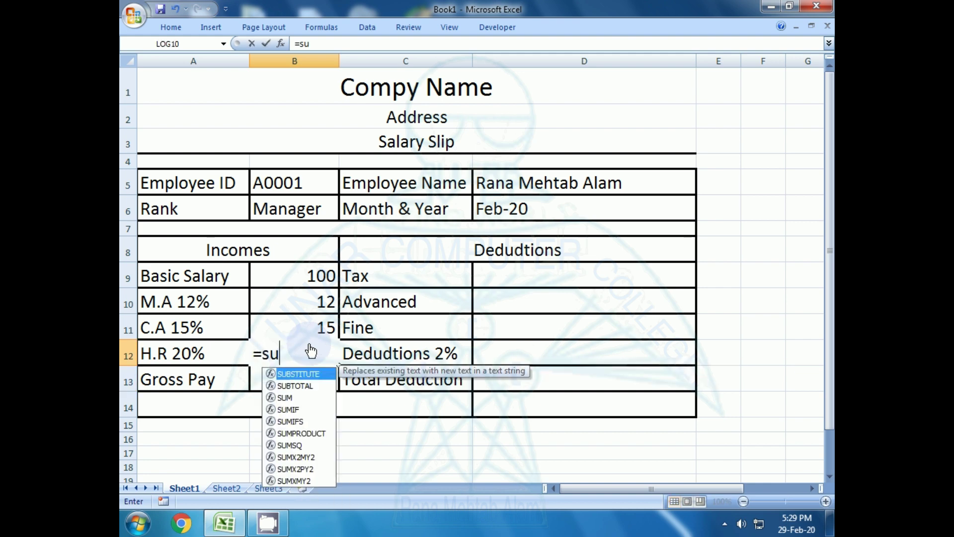
text(m()
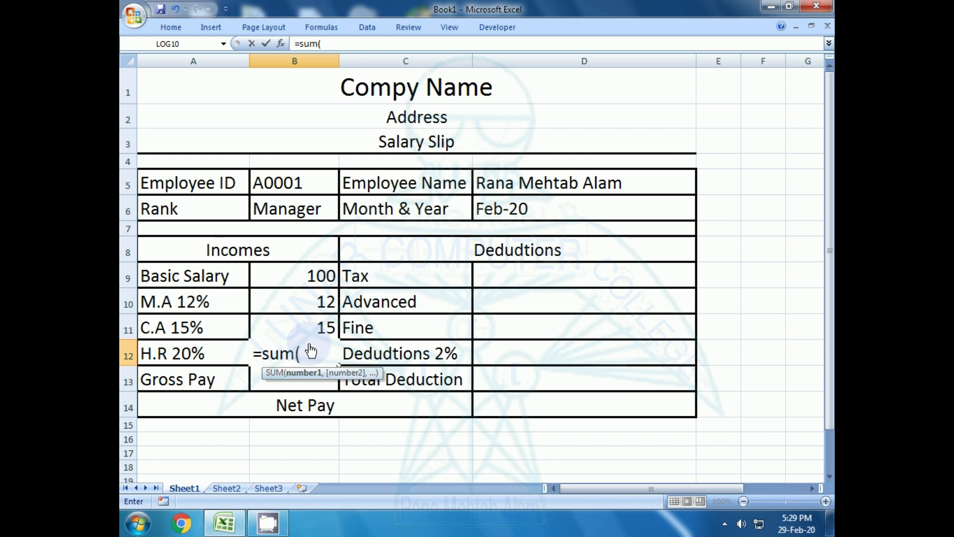
click(305, 278)
text(*)
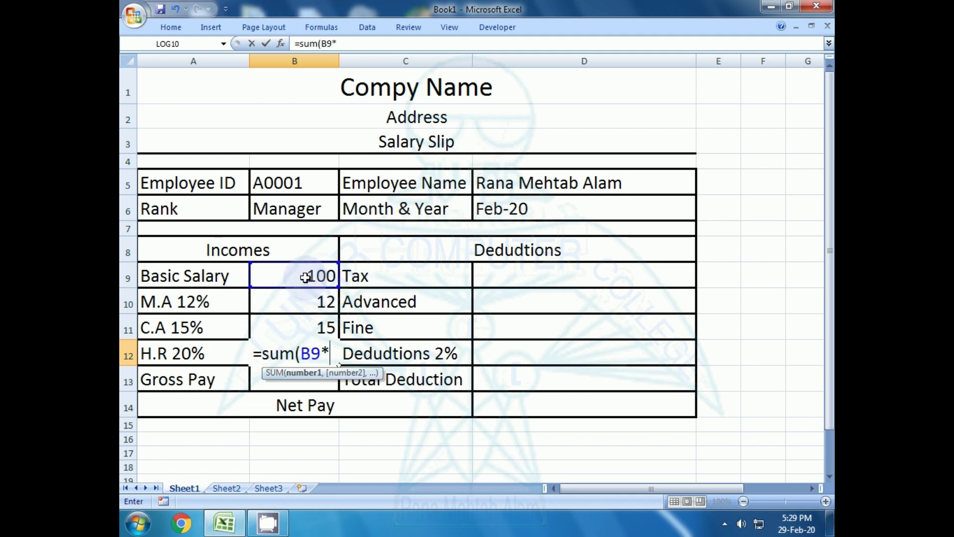
text(20)
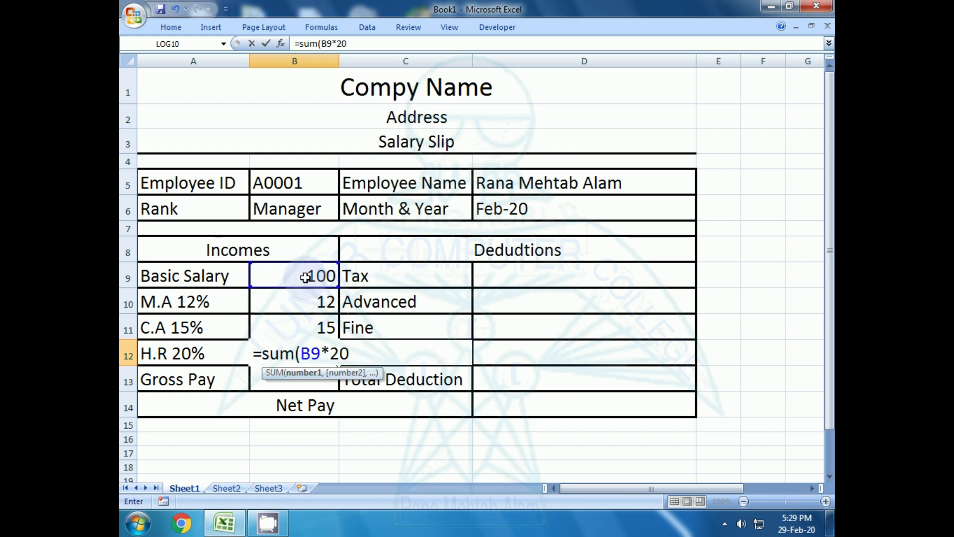
text(%)
key(Return)
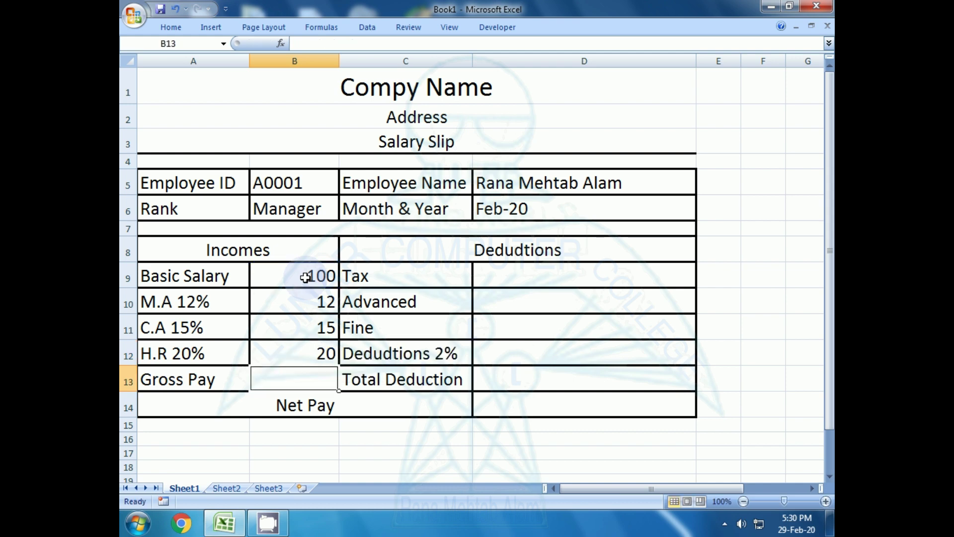
key(Down)
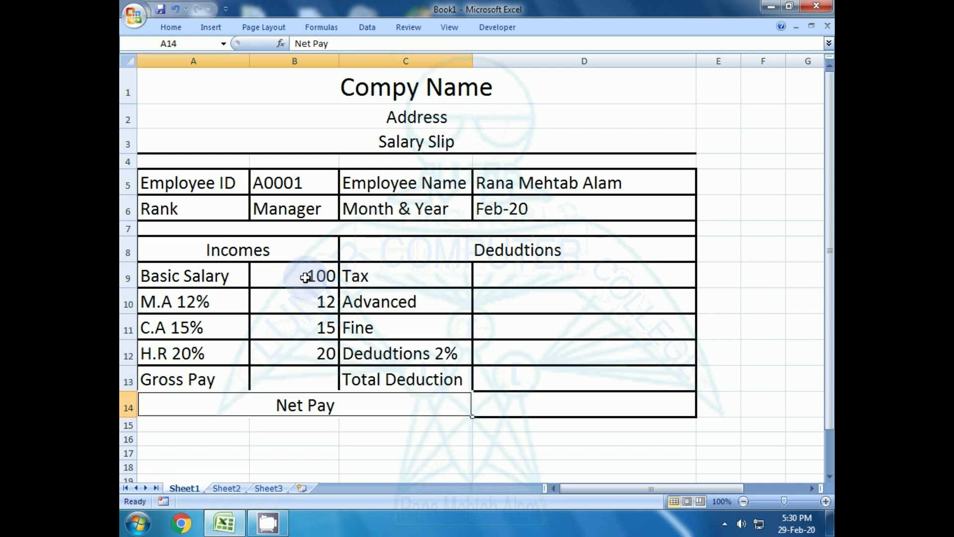
key(Up)
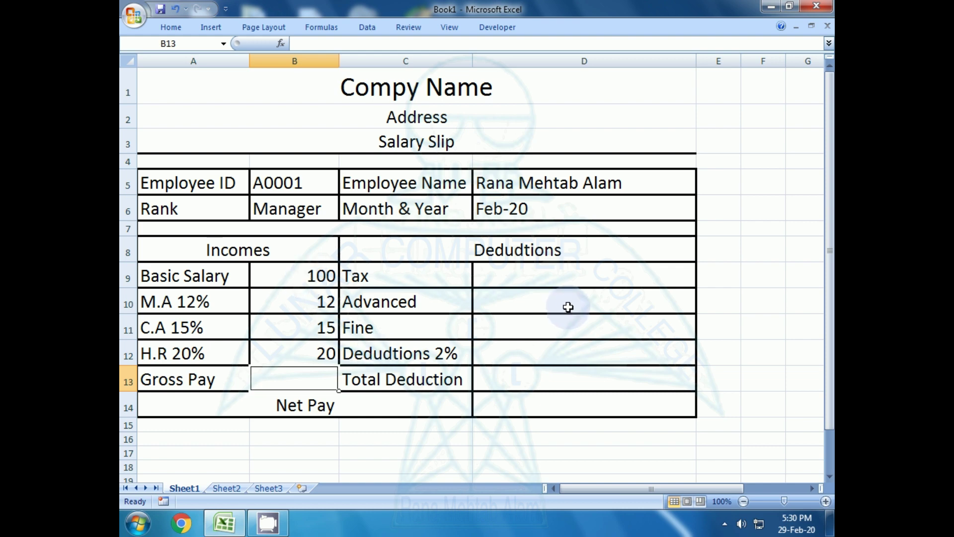
key(Left)
key(Right)
key(Up)
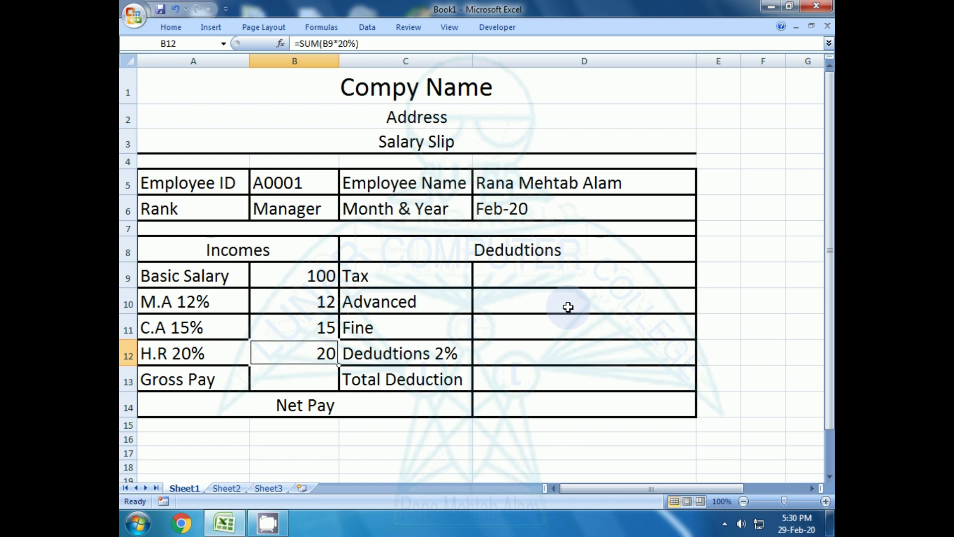
key(Up)
key(Down)
key(Down)
key(Up)
key(Up)
key(Up)
key(Up)
key(Up)
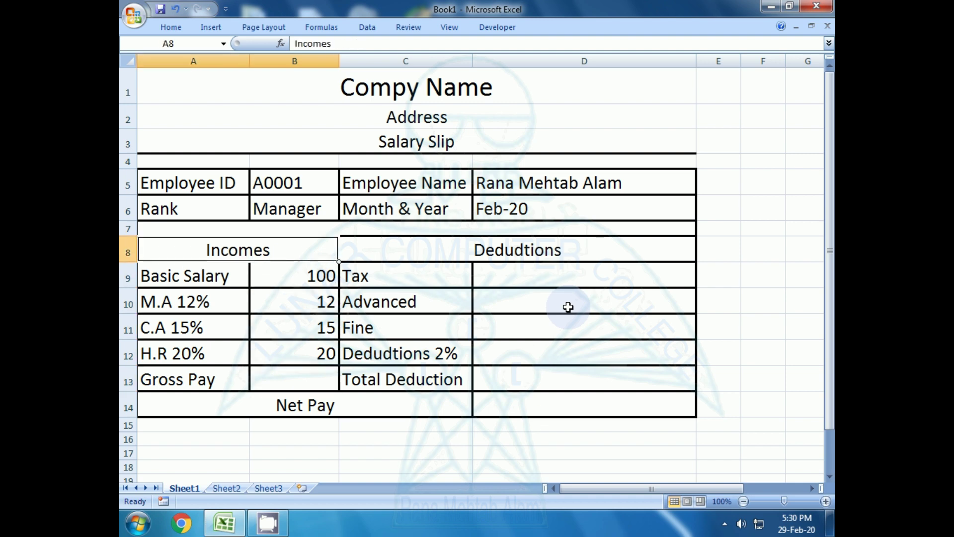
key(Down)
key(Down)
key(Down)
key(Down)
key(Down)
key(Down)
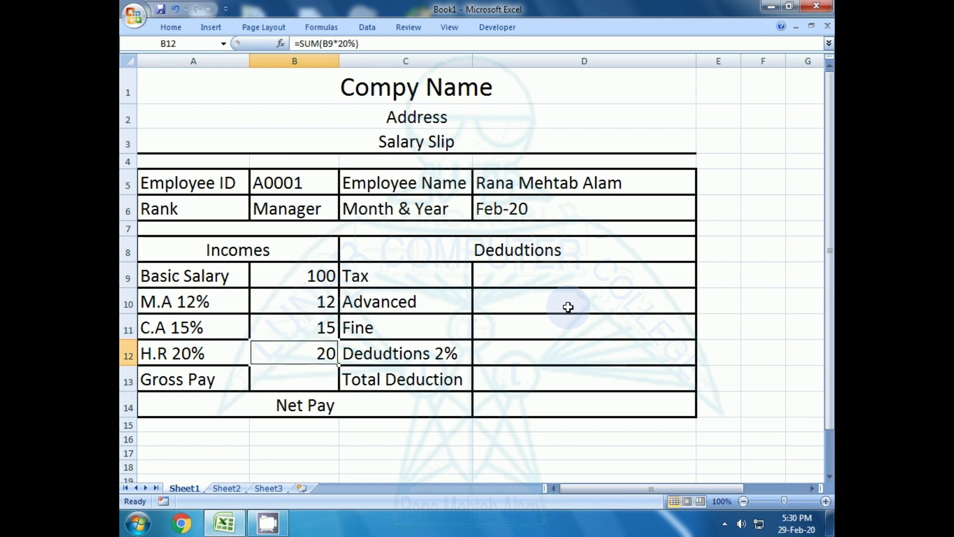
key(Up)
key(Up)
key(Down)
key(Down)
key(Up)
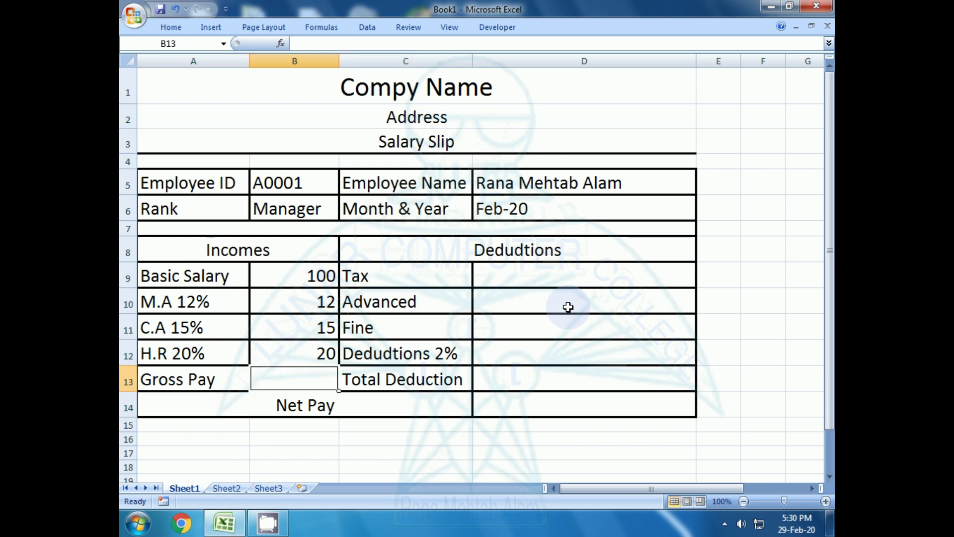
- Enter =SUM(B9:B12) in B13 so Gross Pay totals 147
text(=)
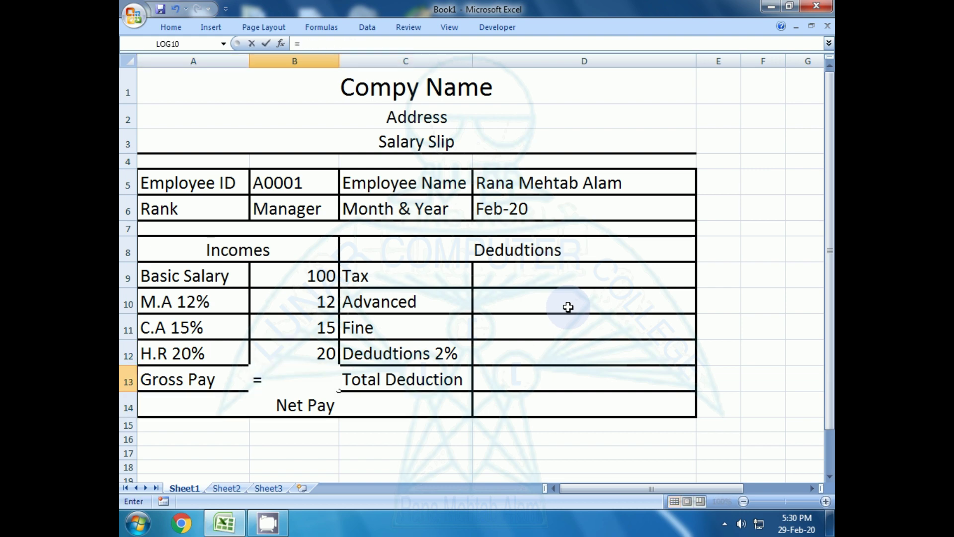
text(sum()
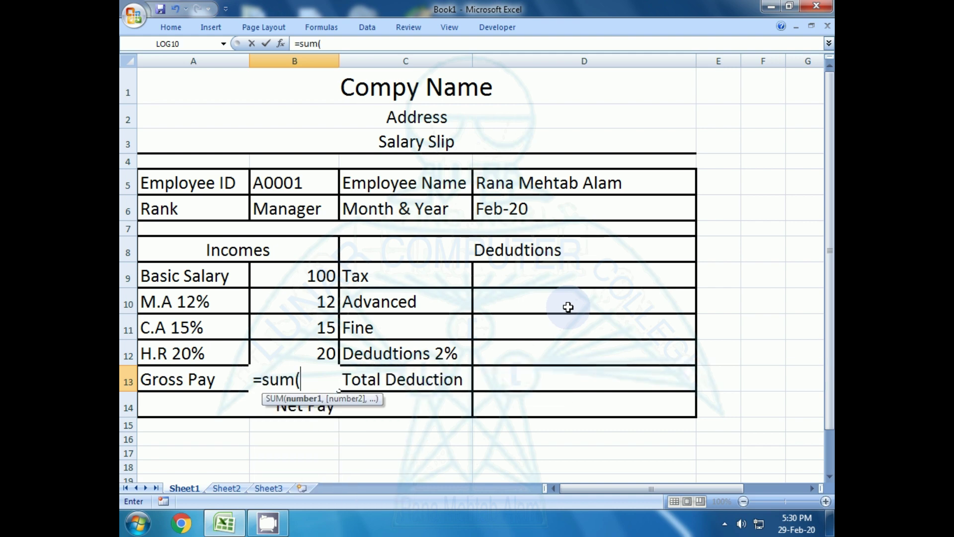
drag(283, 276, 290, 353)
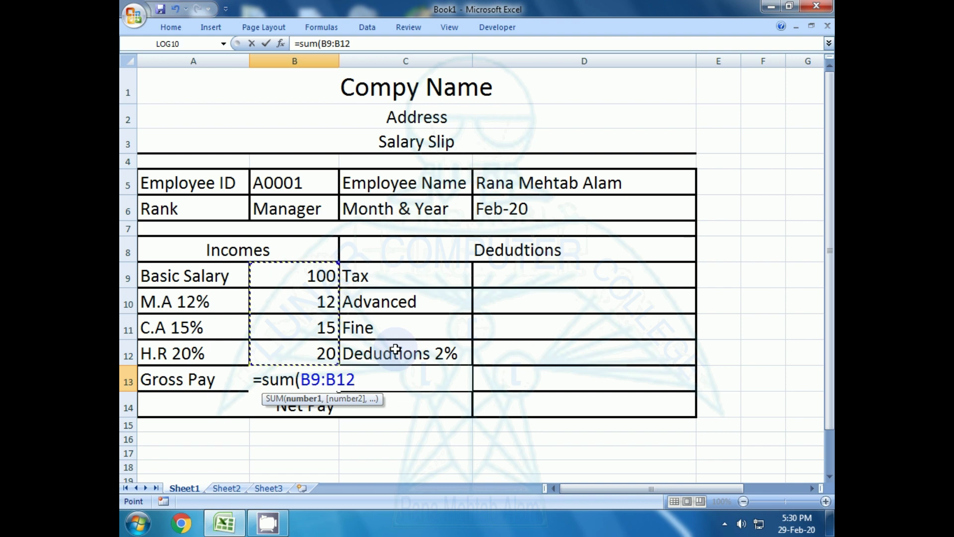
key(Return)
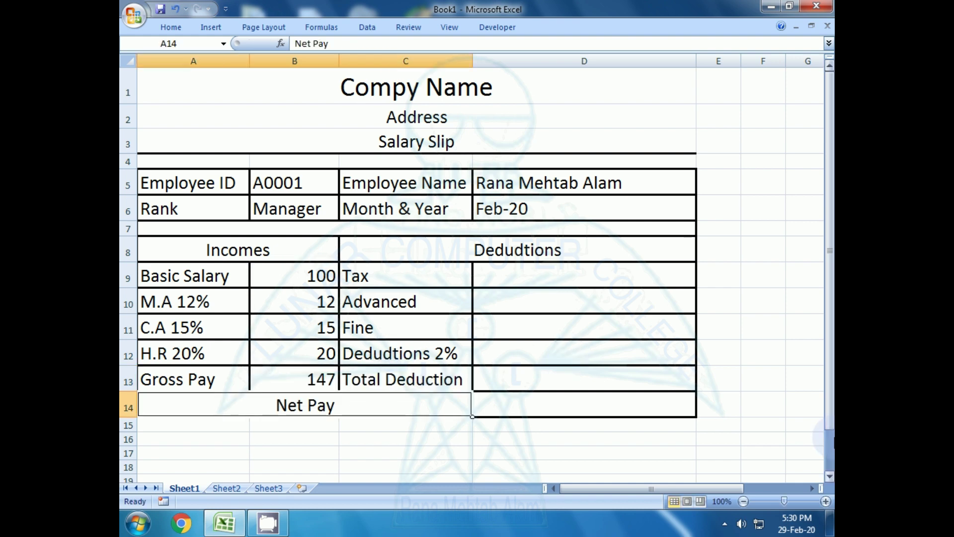
click(313, 383)
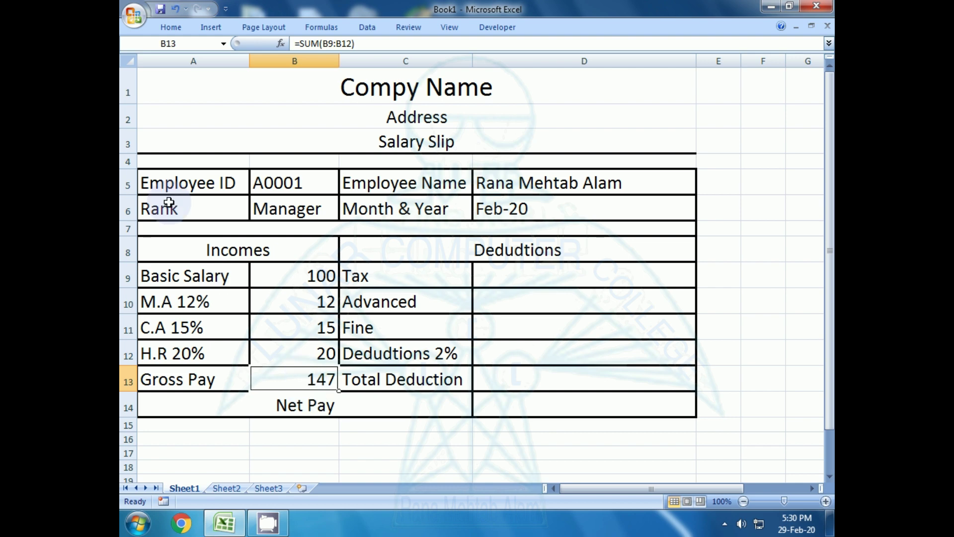
click(167, 29)
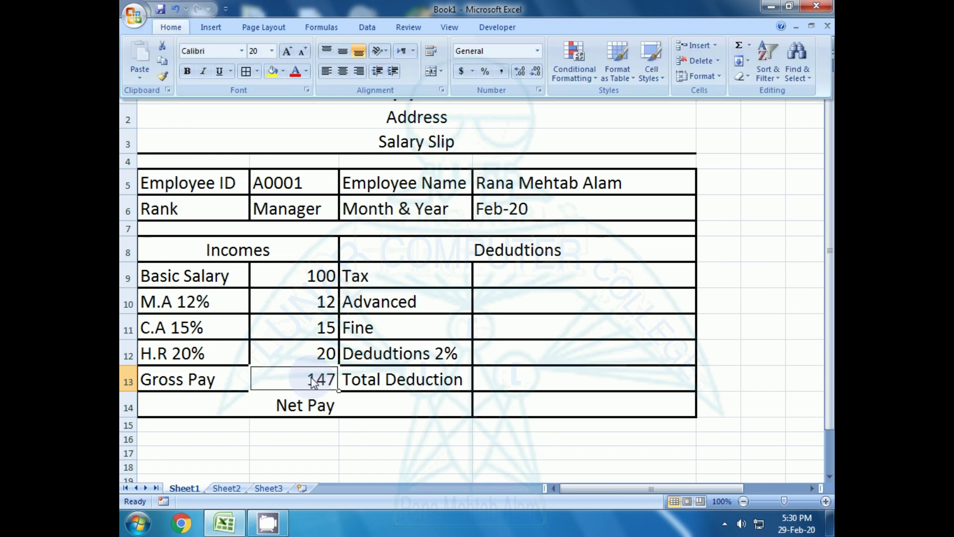
- Make the Gross Pay total of 147 in B13 bold
click(372, 378)
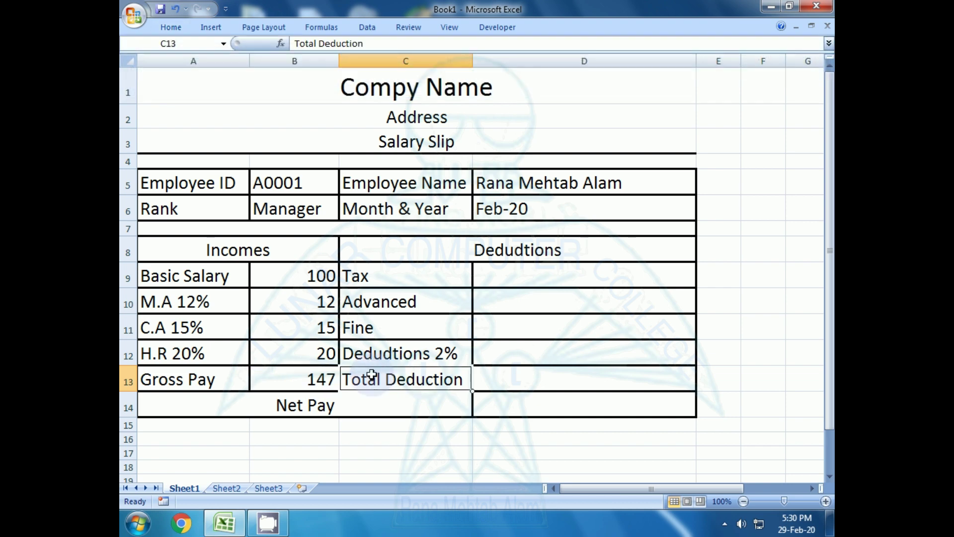
click(290, 352)
click(293, 382)
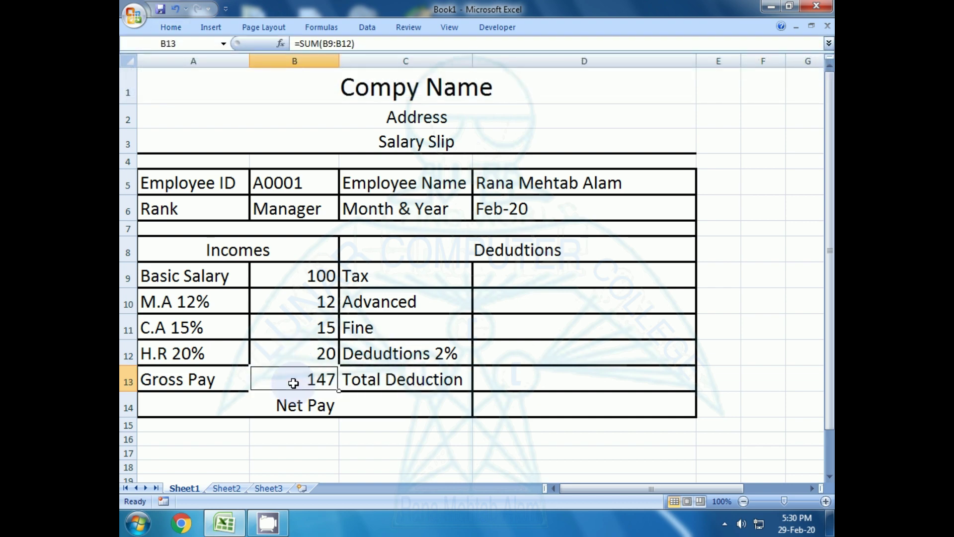
click(170, 27)
click(187, 73)
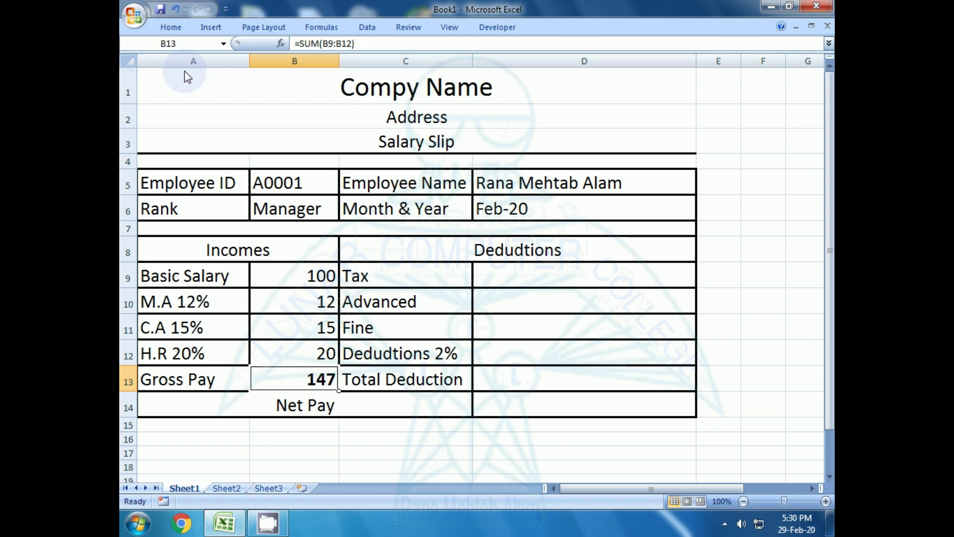
- Shade the Gross Pay cell with the light tan fill colour
click(172, 31)
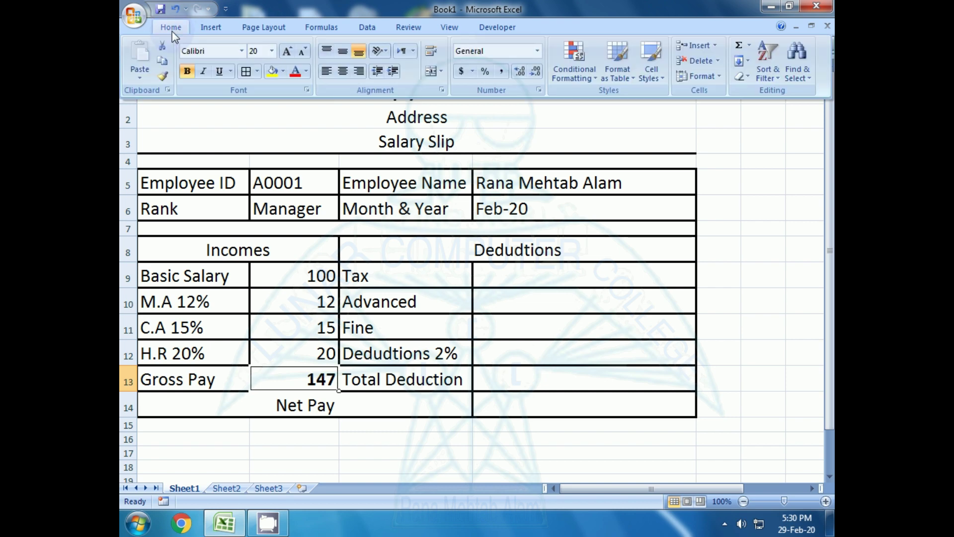
click(284, 73)
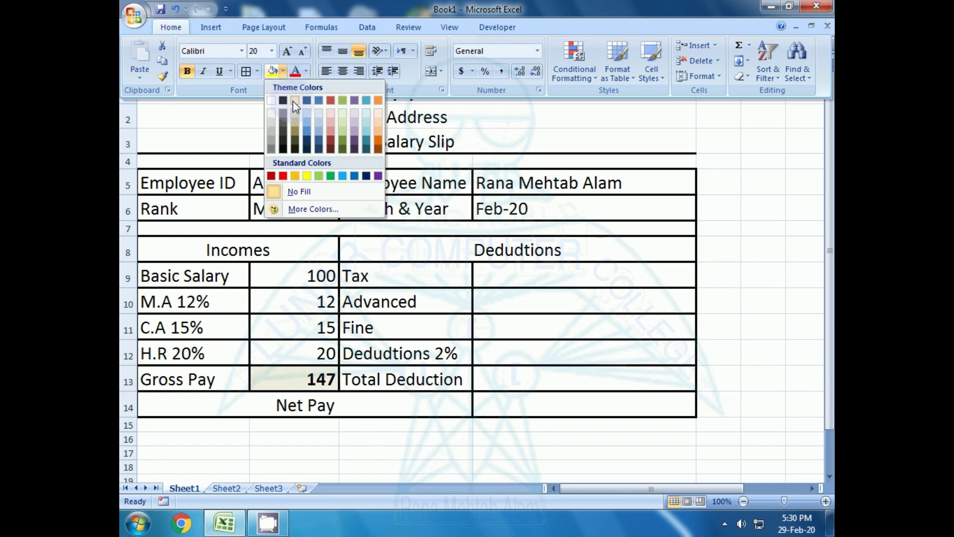
click(293, 100)
click(395, 378)
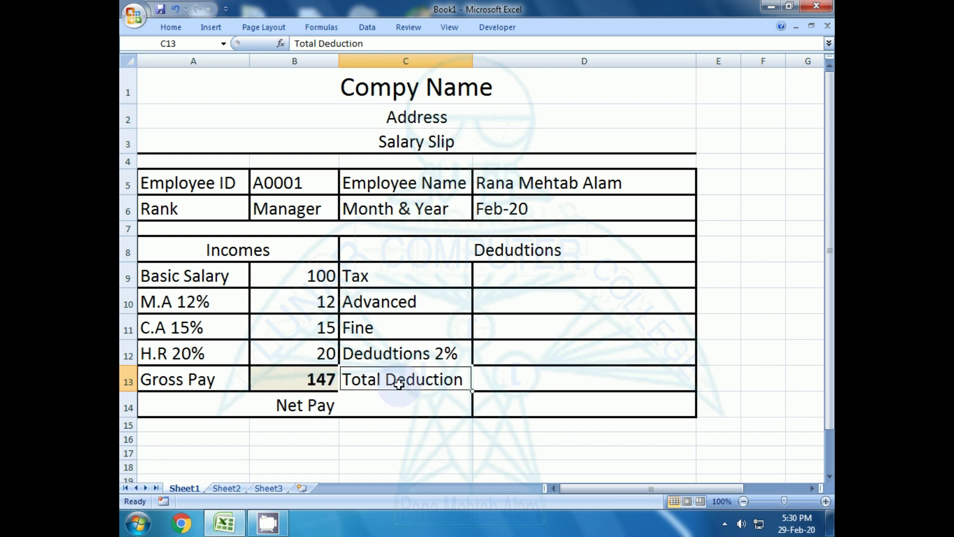
click(524, 274)
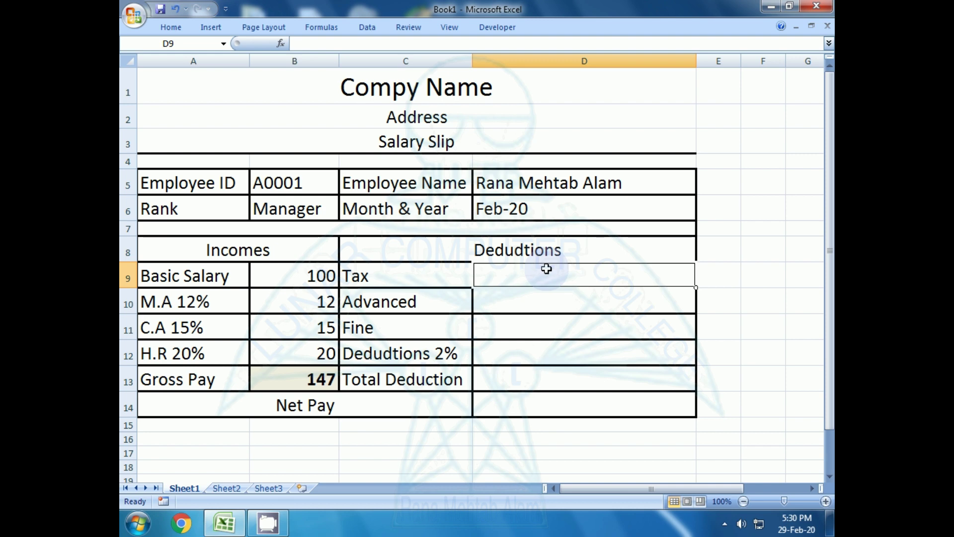
key(Left)
key(Left)
key(Left)
key(Right)
key(Right)
key(Right)
key(Left)
key(Left)
key(Left)
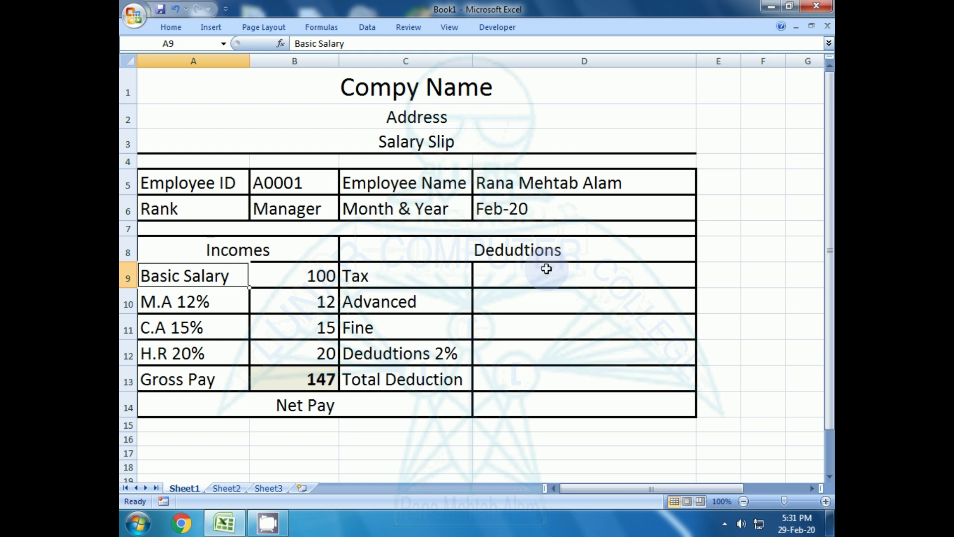
click(316, 273)
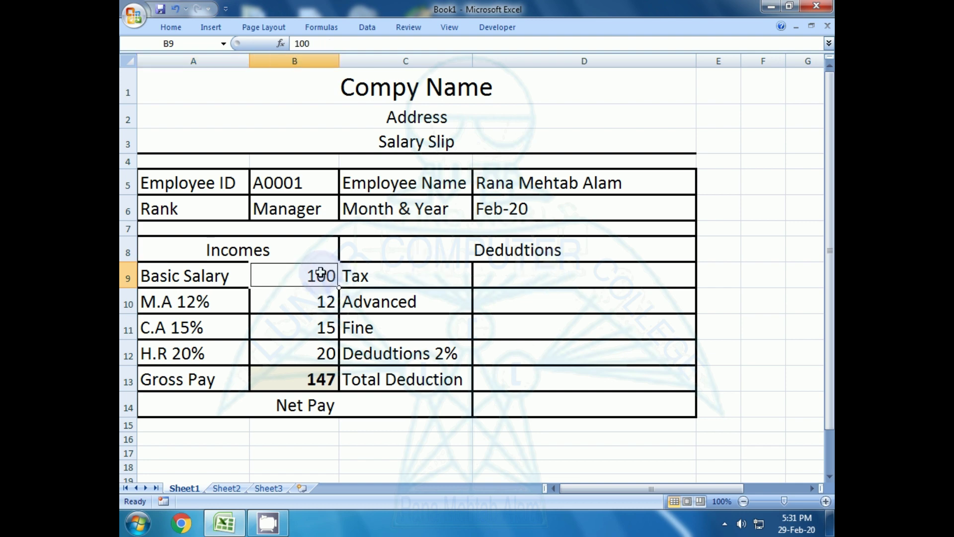
click(382, 272)
click(499, 276)
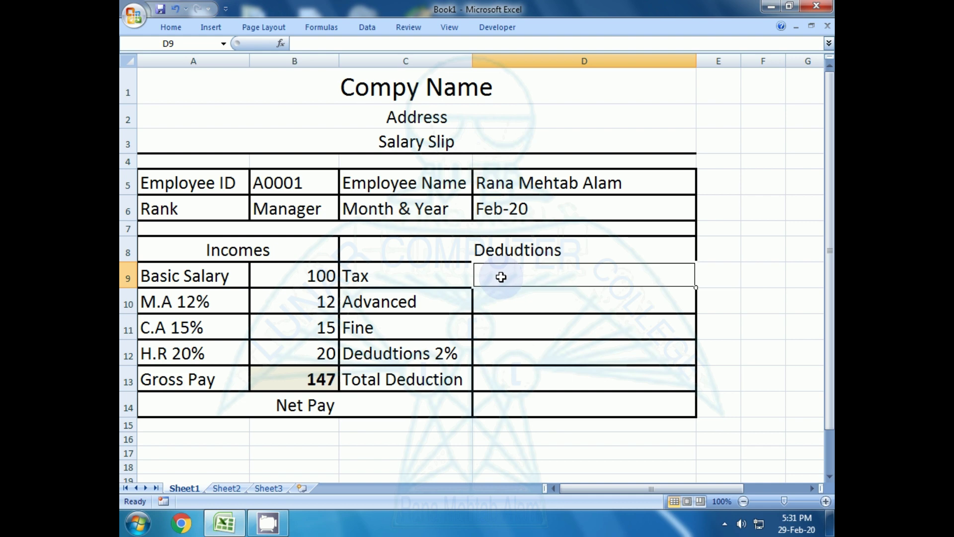
- Enter =IF(B9>=100000,SUM(B9*0.5%),0) in D9 so Tax shows 0 for the 100 salary
text(=if)
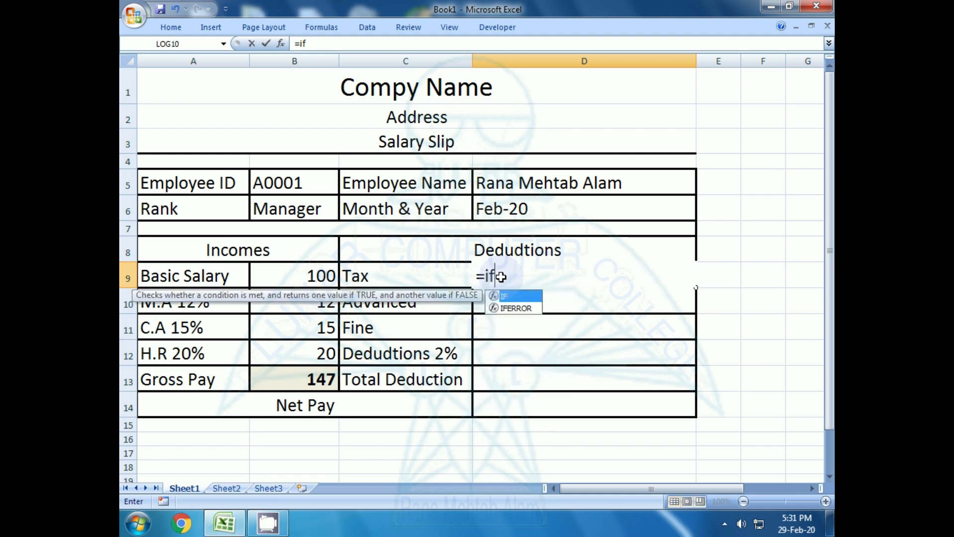
text(()
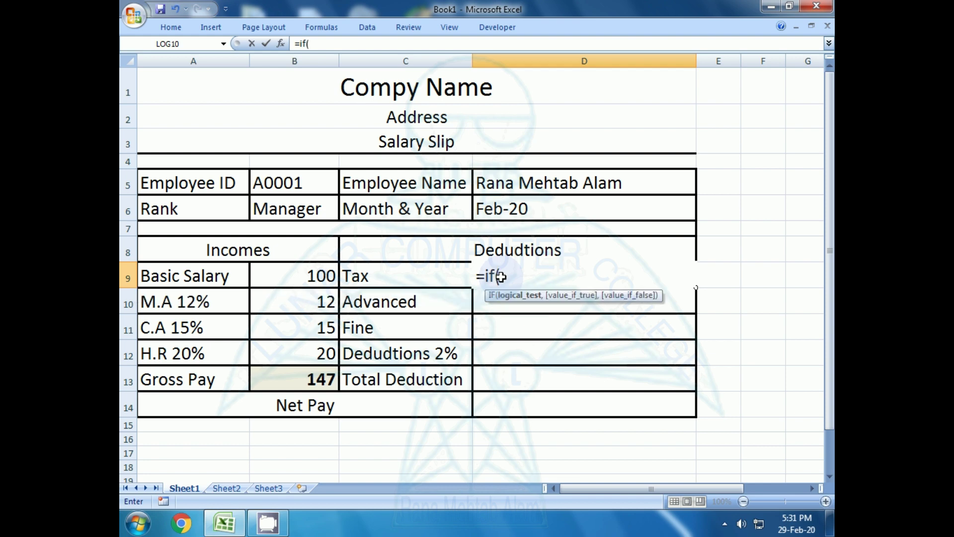
click(268, 277)
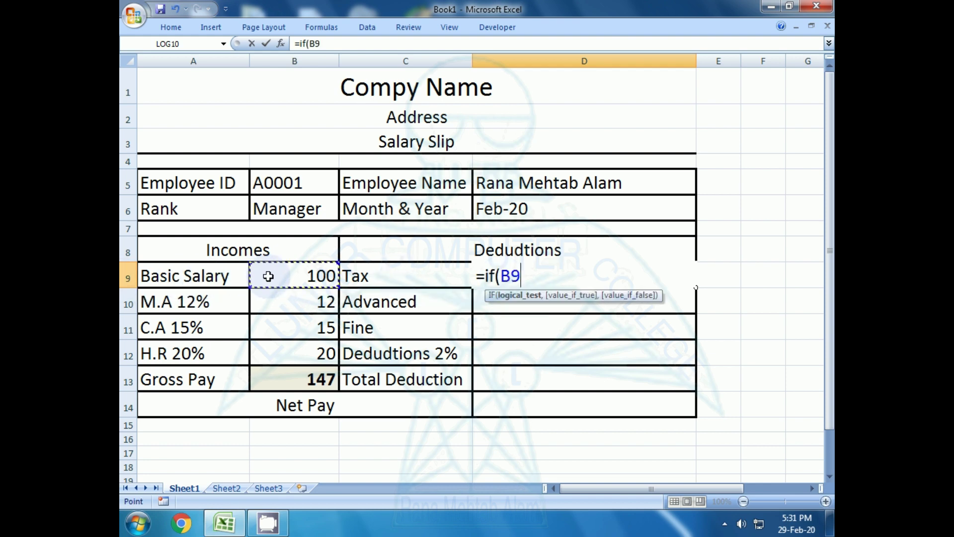
text(>=10)
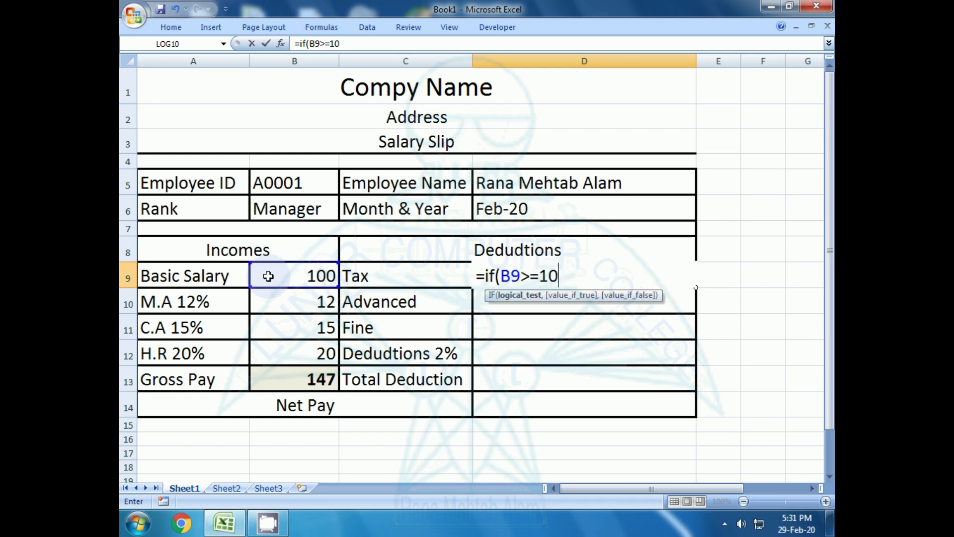
text(0000)
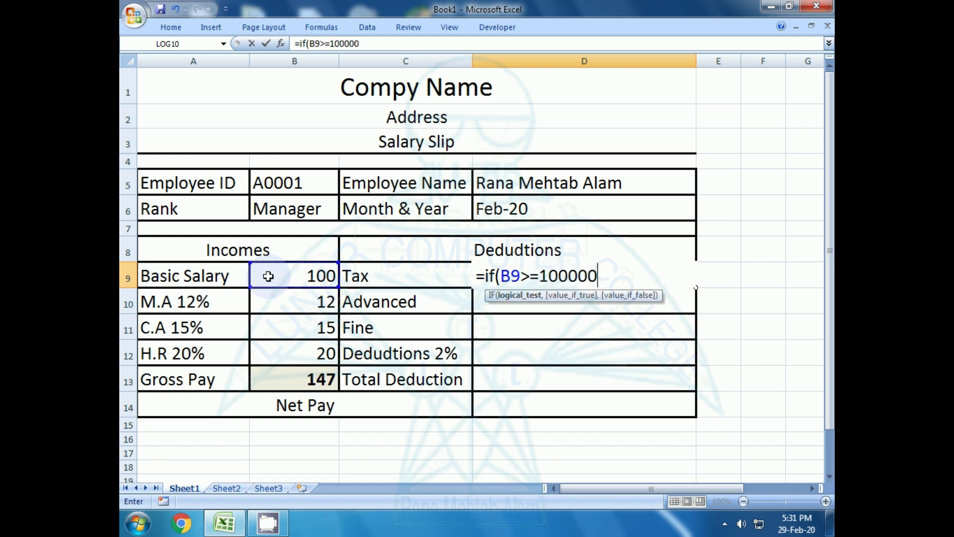
text(,)
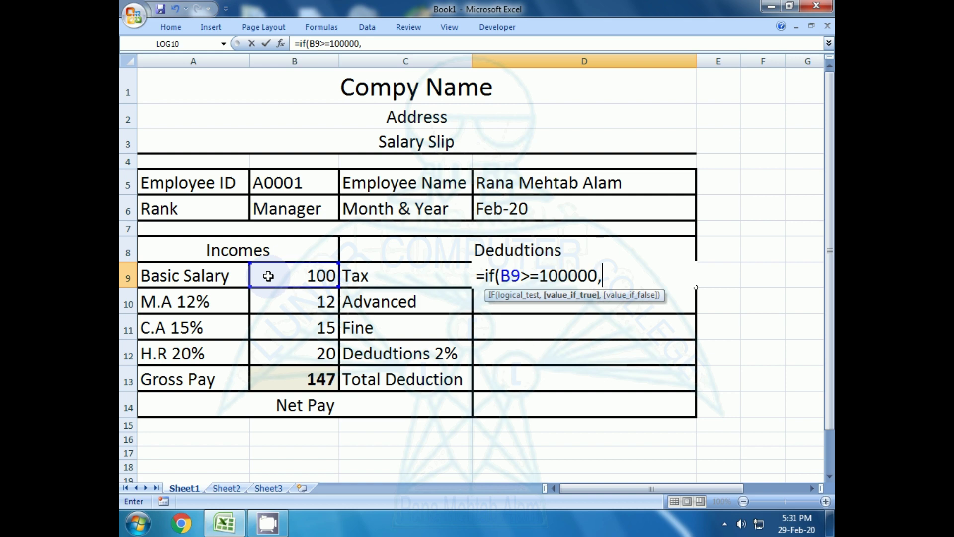
text(+s)
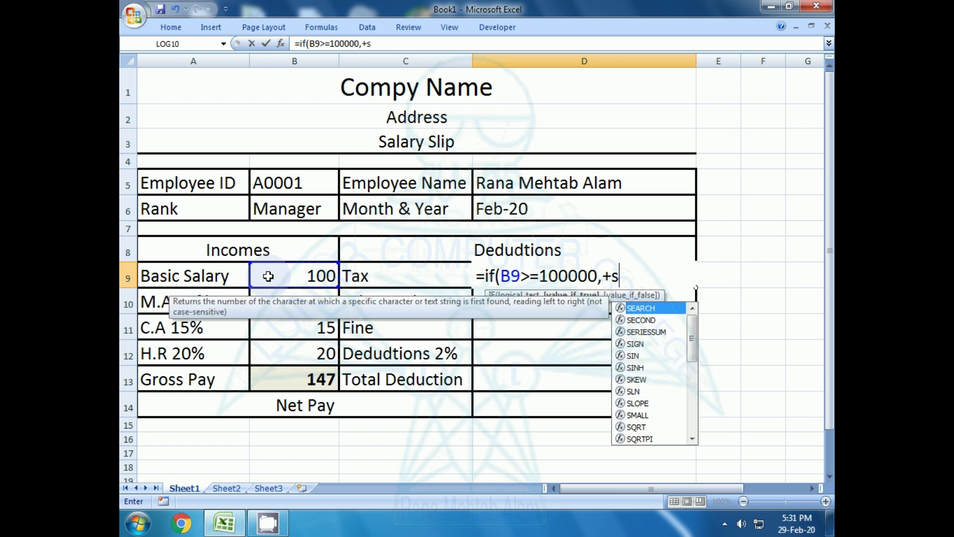
text(um()
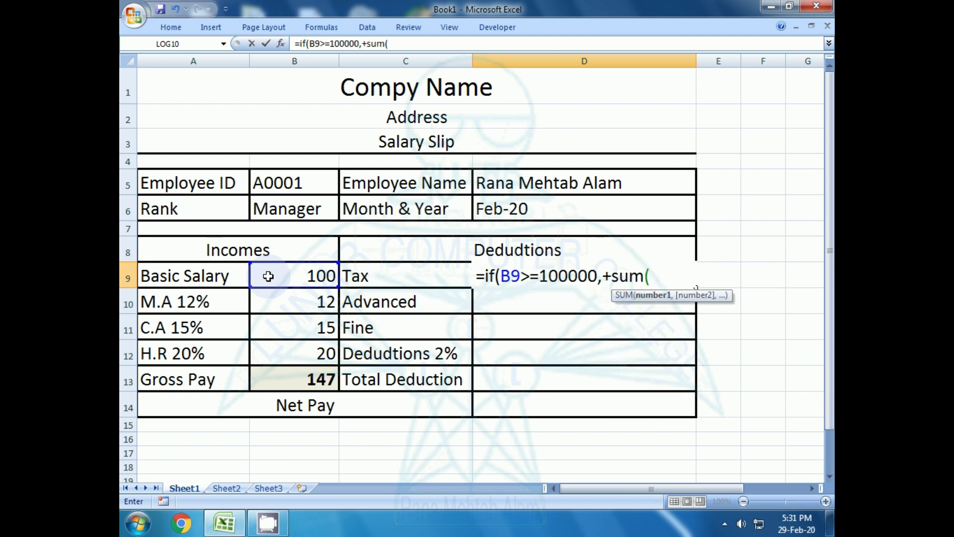
click(269, 276)
text(*)
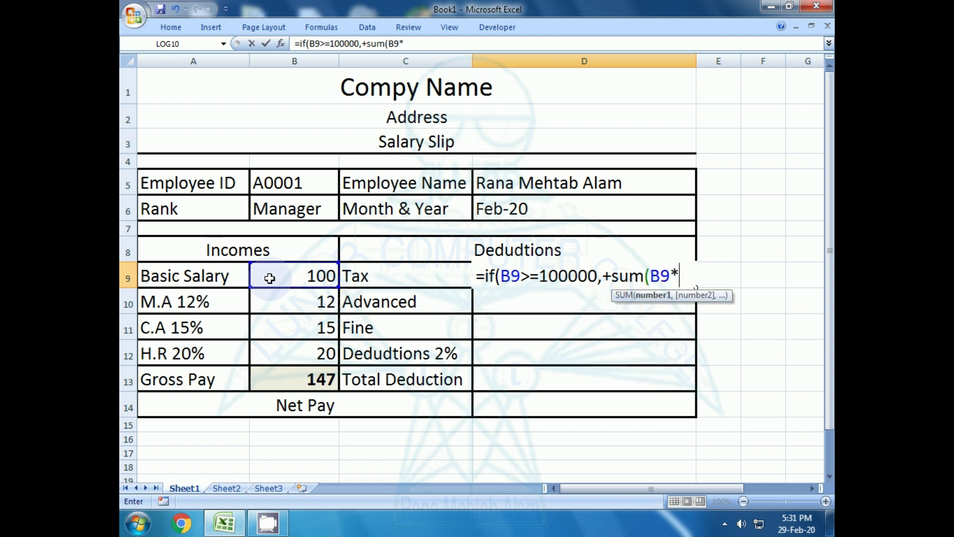
text(.5%))
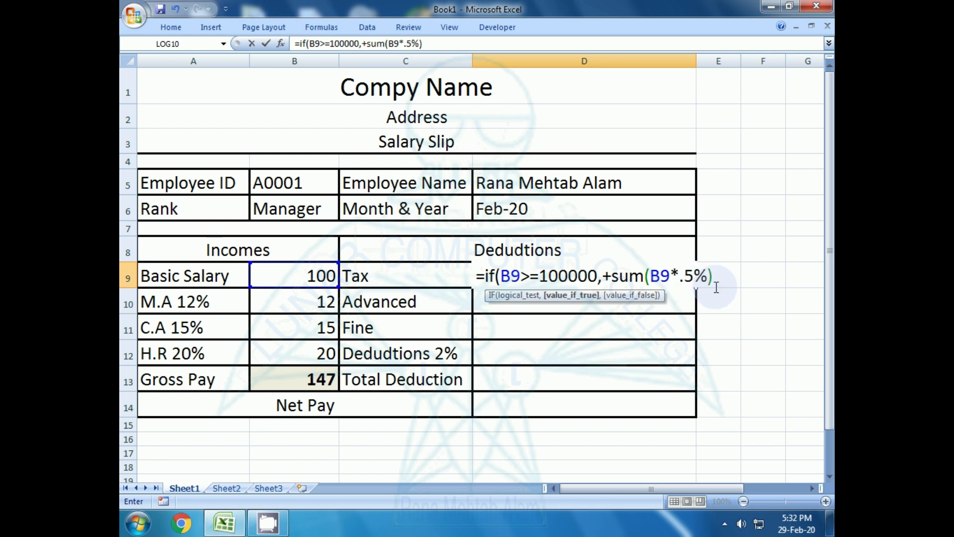
text(,0)
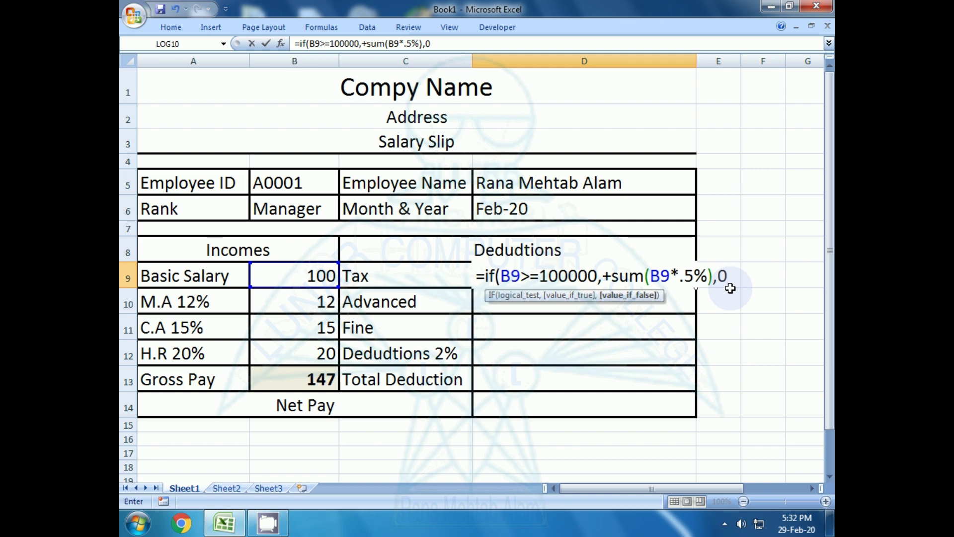
text())
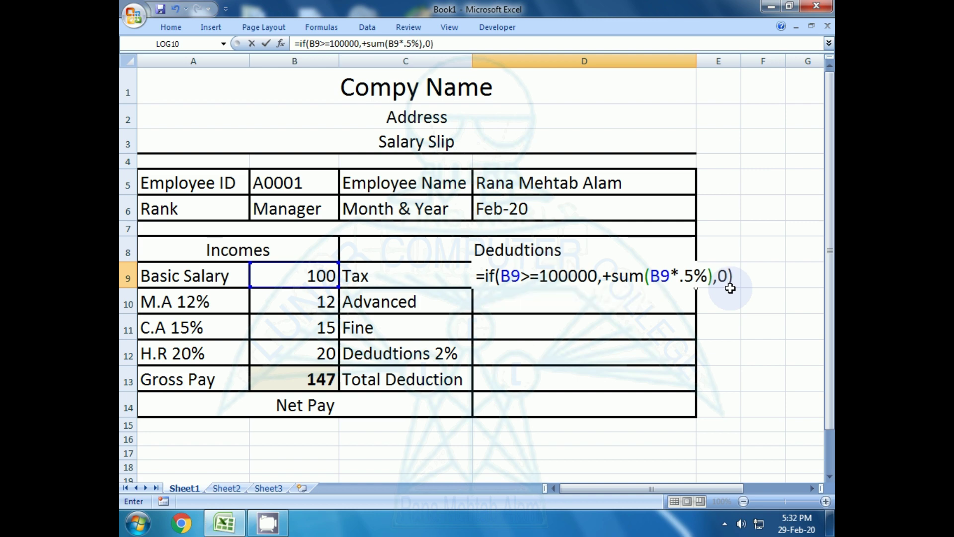
key(Return)
key(Up)
key(Up)
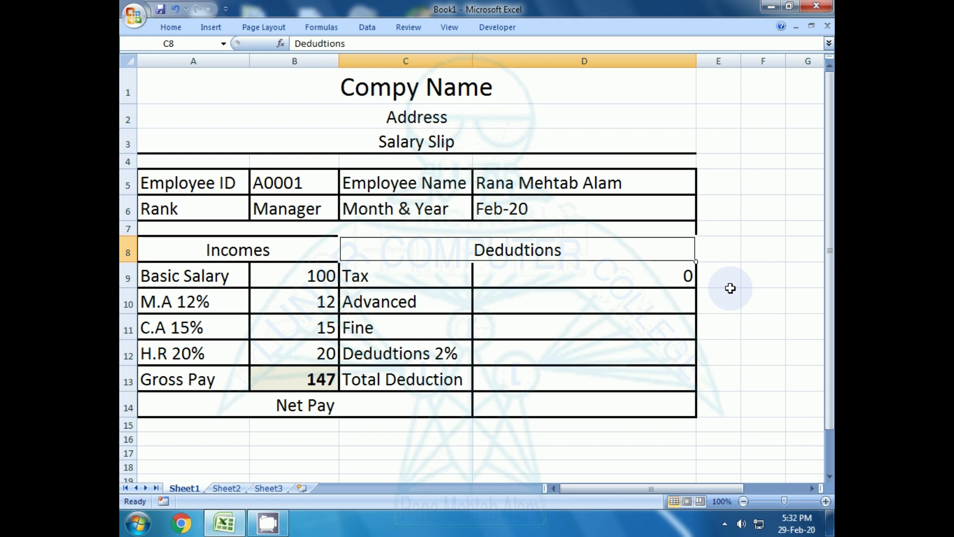
key(Down)
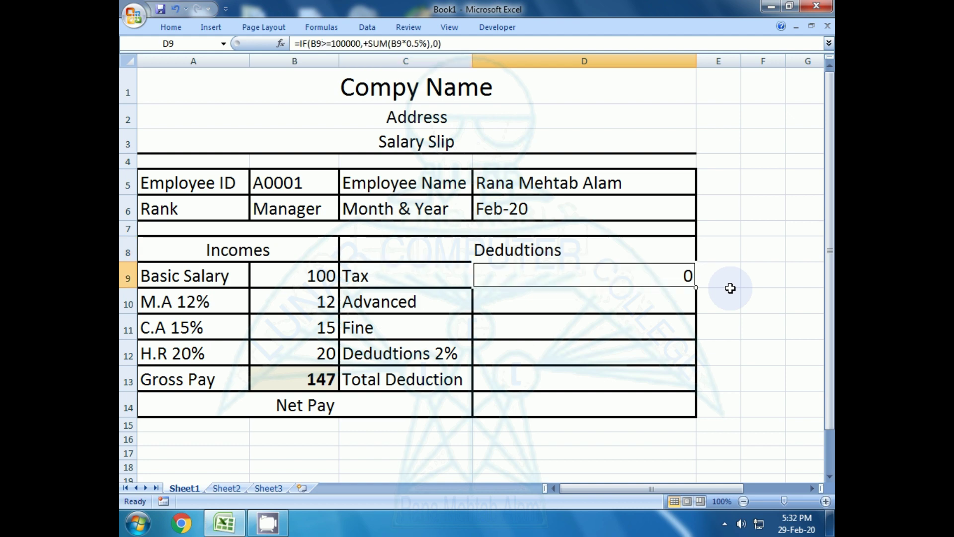
key(Down)
key(Down)
- Enter 0 as the Advanced amount in D10 and the Fine amount in D11
key(Up)
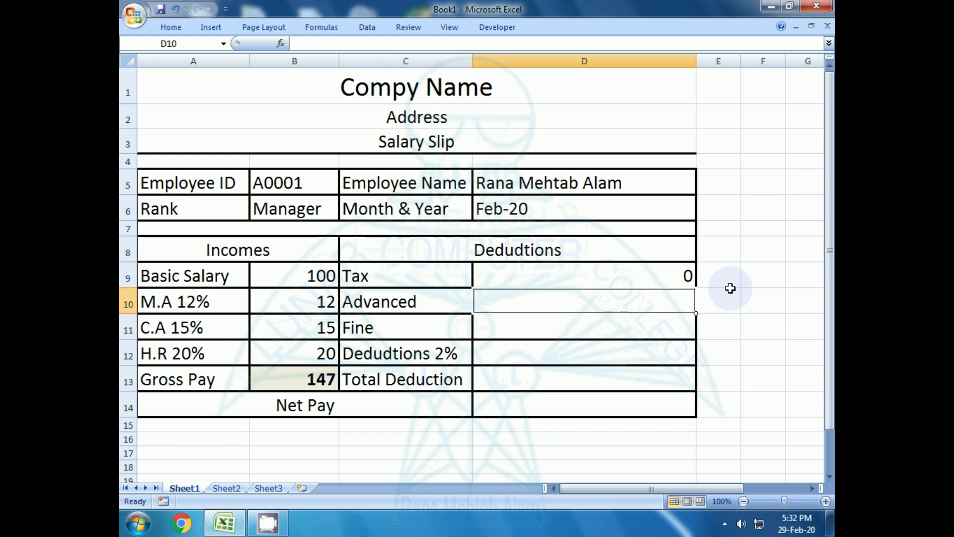
double_click(581, 300)
click(562, 364)
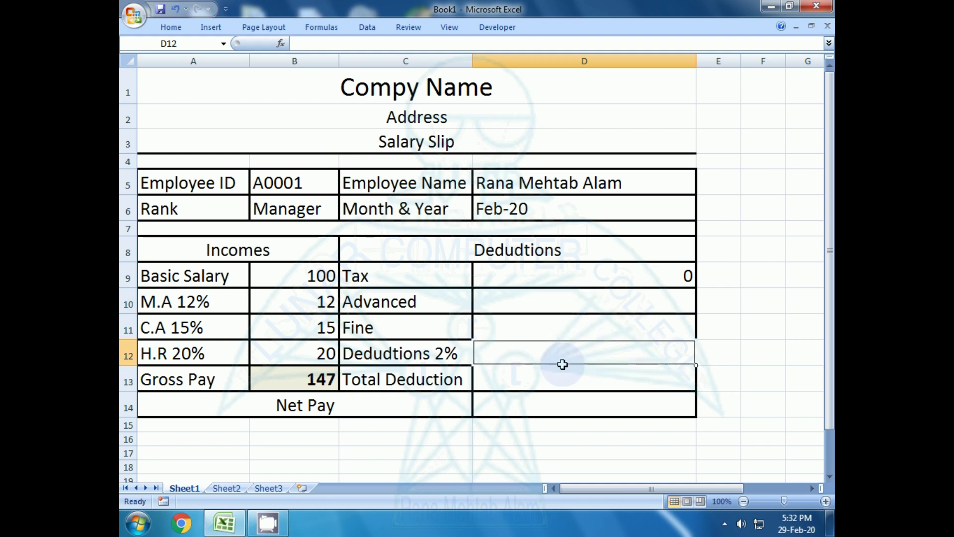
click(492, 294)
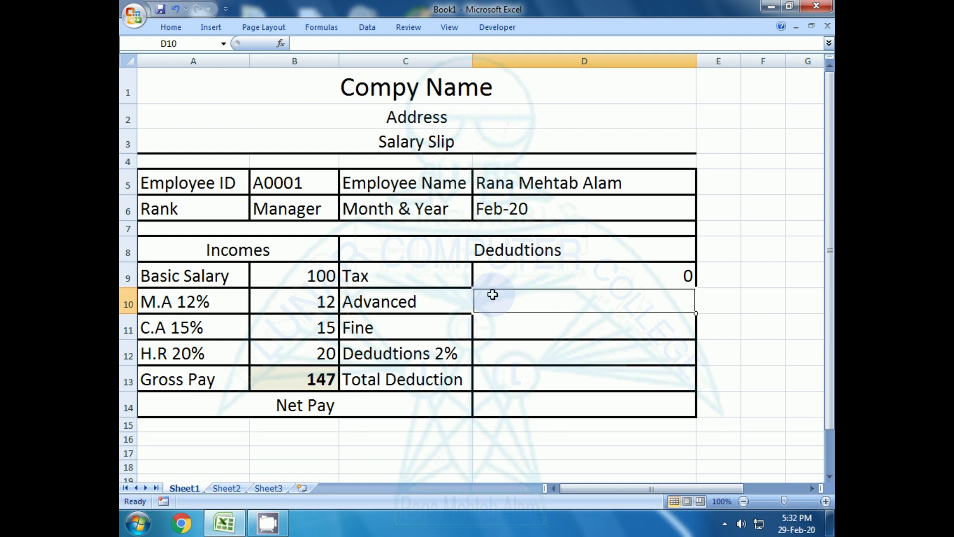
text(0)
key(Return)
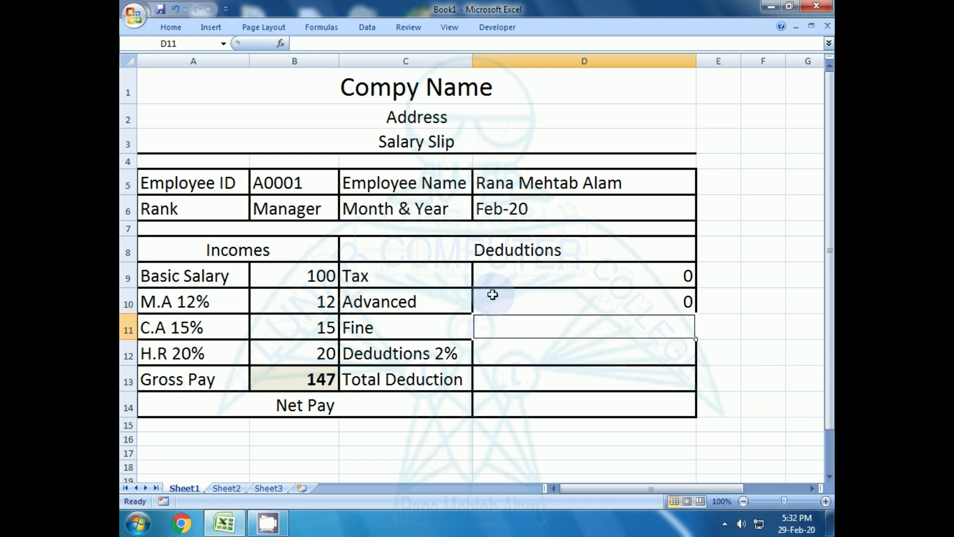
text(0)
key(Return)
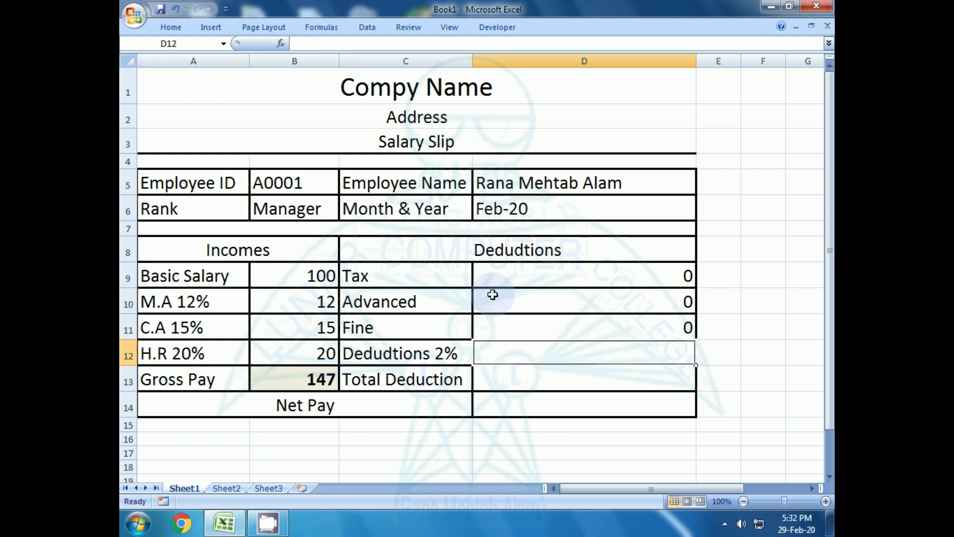
- Look over the Net Pay, Total Deduction and 2% deduction cells, ending on the 2% deduction
click(501, 405)
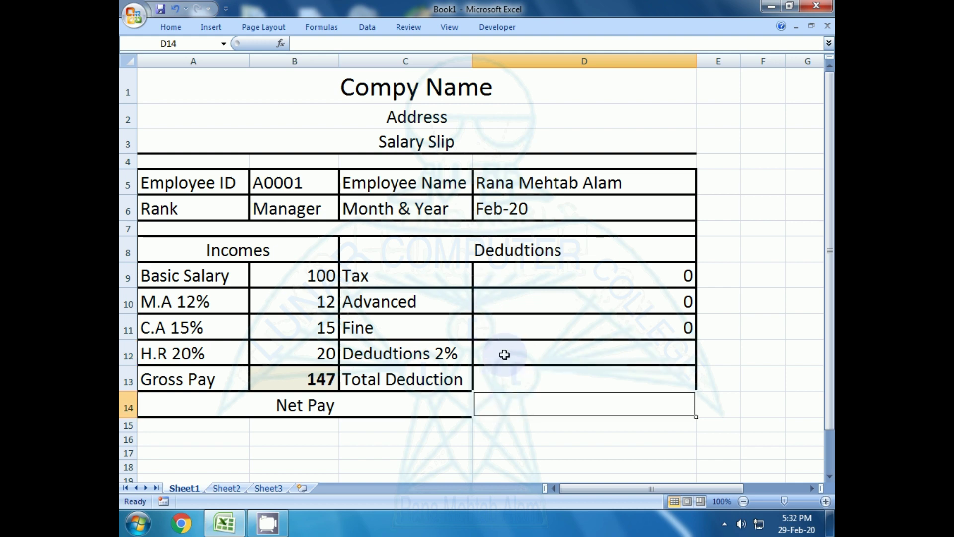
click(504, 354)
click(497, 397)
click(495, 356)
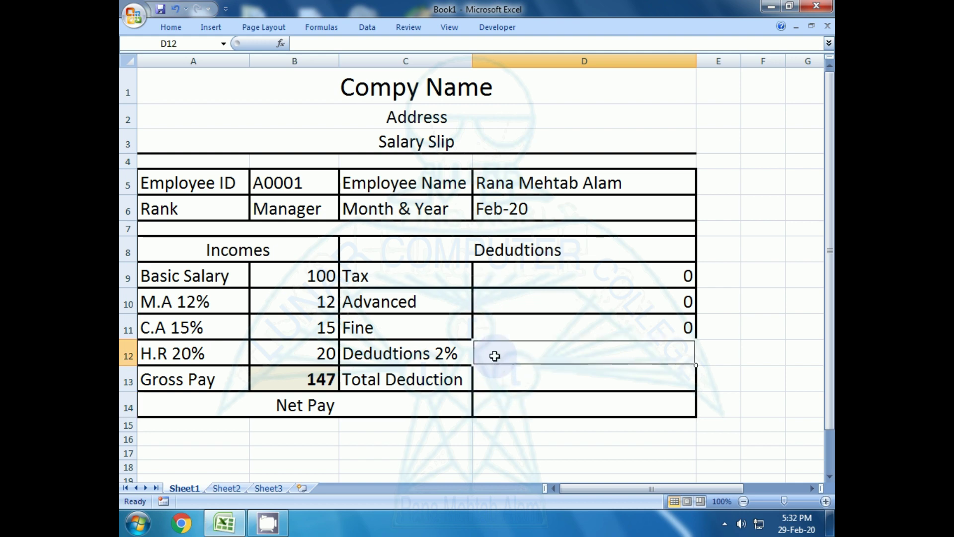
click(505, 379)
click(505, 353)
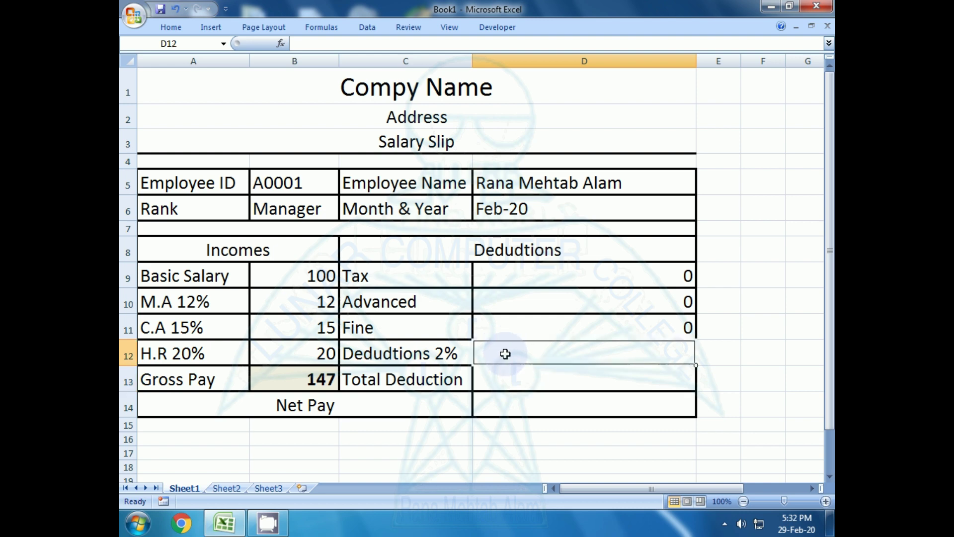
- Enter =SUM(B9*2%) in D12 so the 2% deduction shows 2
text(=)
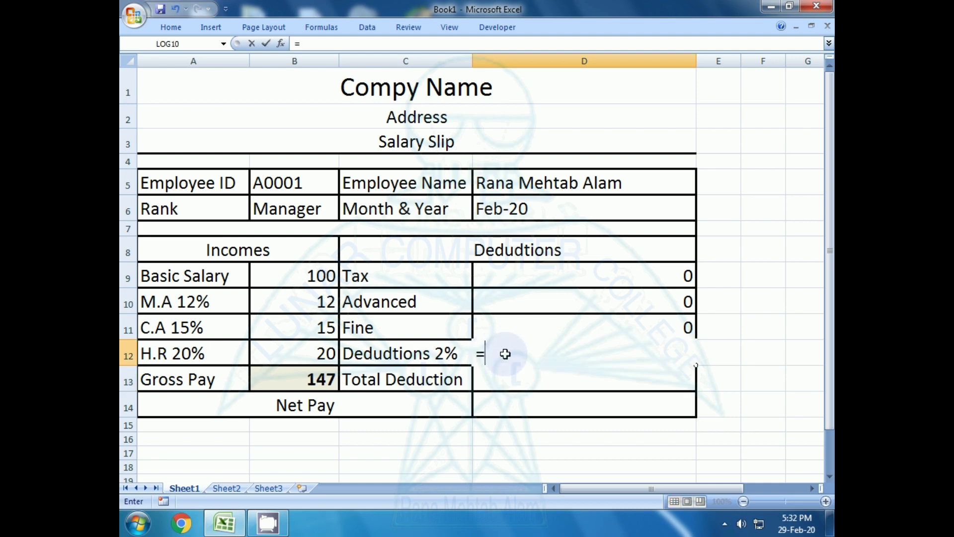
text(sum()
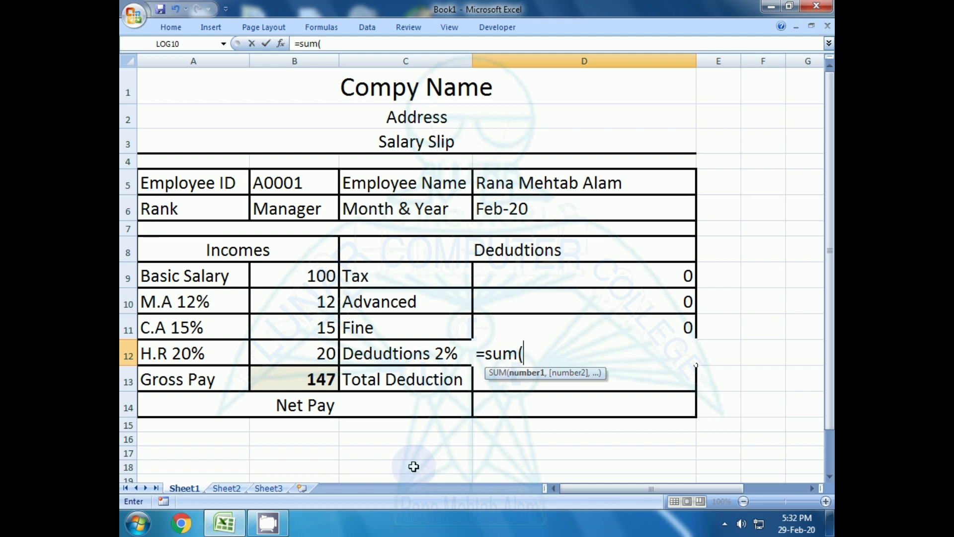
click(309, 275)
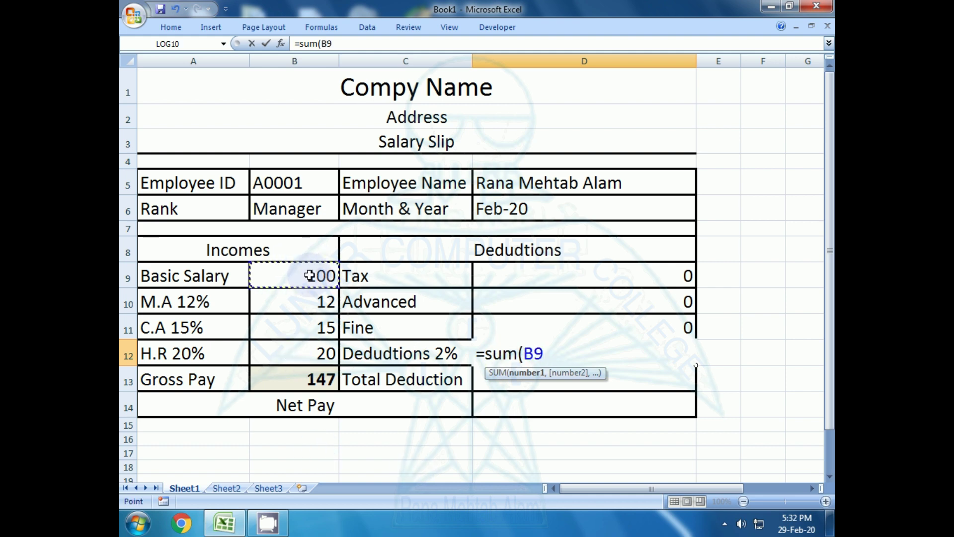
text(*2)
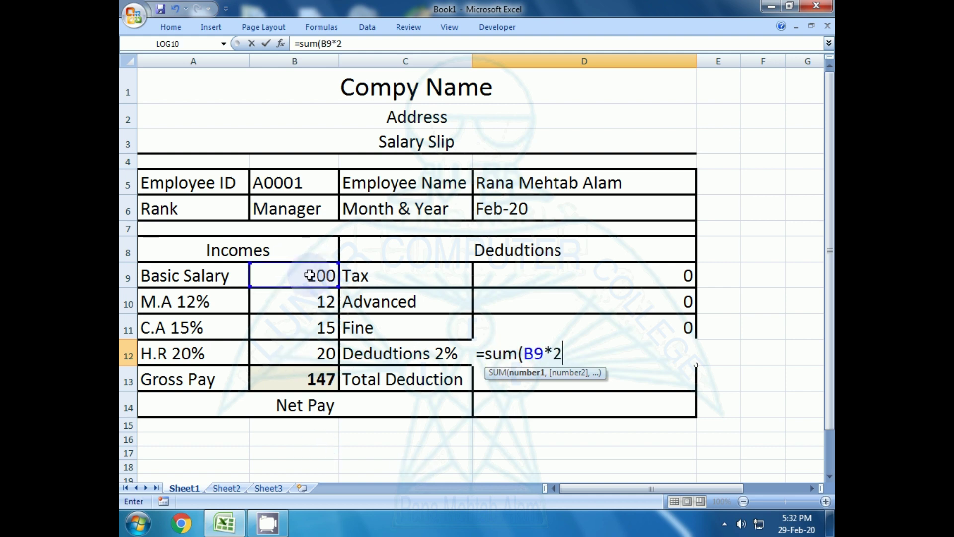
text(%)
key(Return)
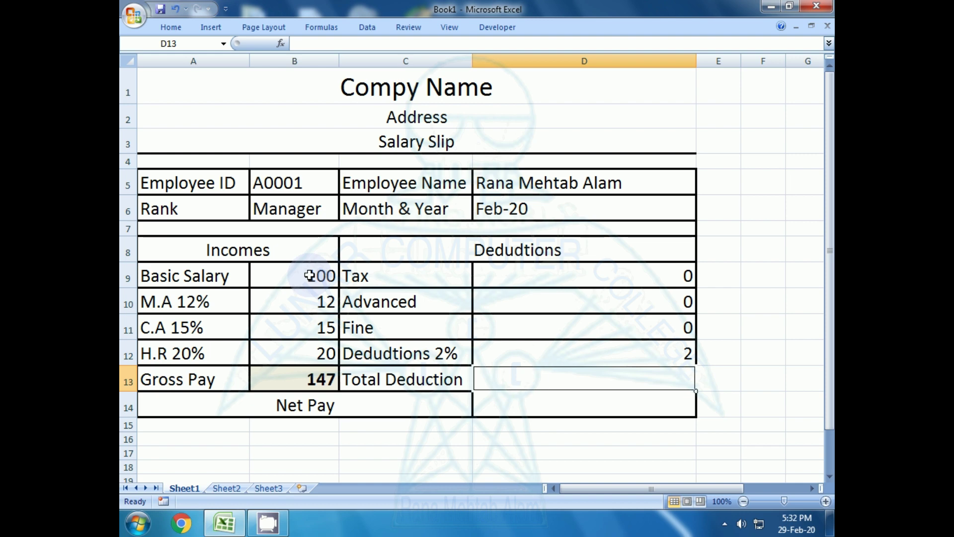
click(498, 450)
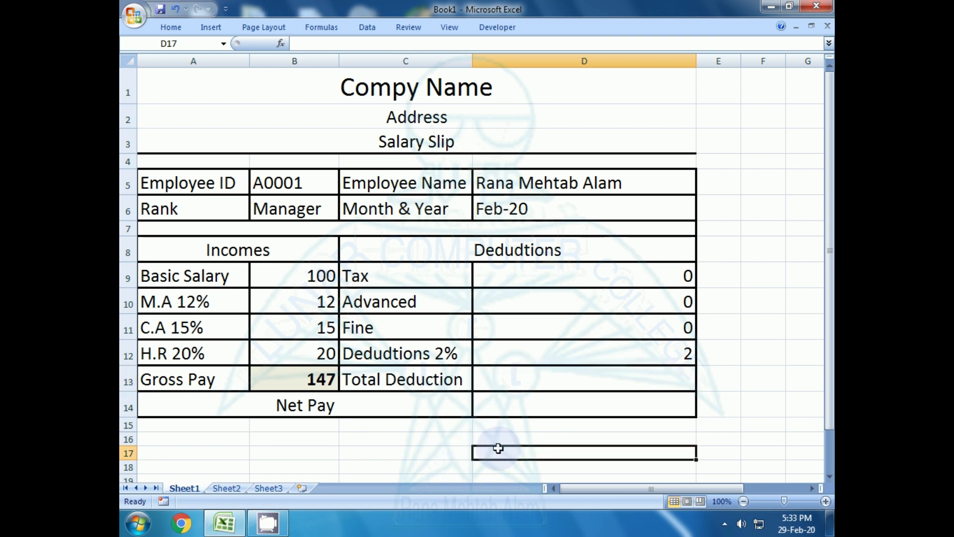
click(537, 372)
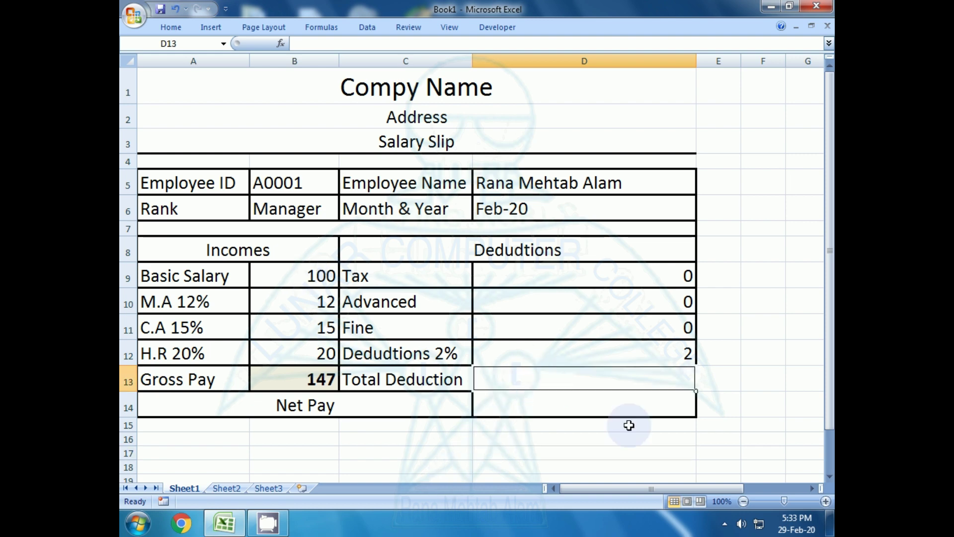
- Total D9:D12 with =SUM(D9:D12) in D13, showing 2, and review the deduction formulas
text(=sum)
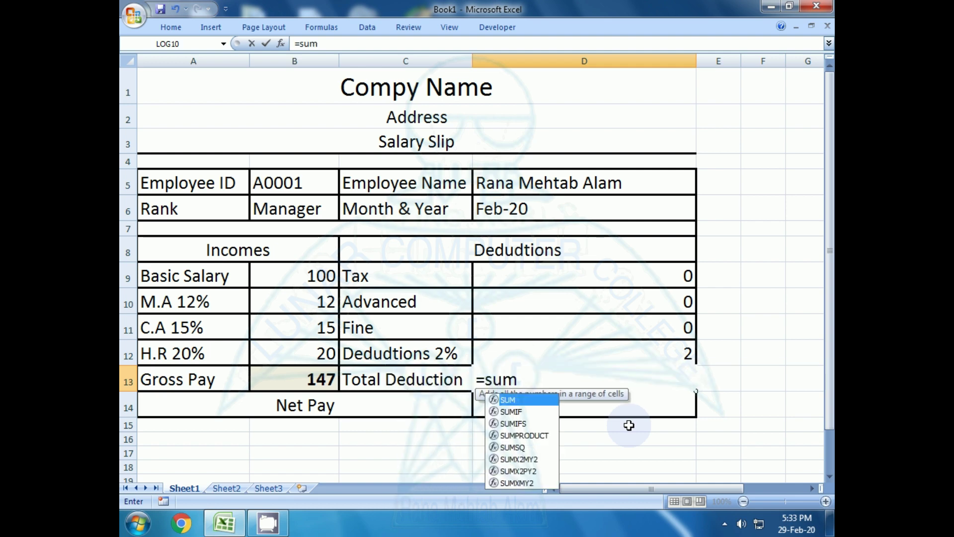
text(()
drag(681, 274, 675, 354)
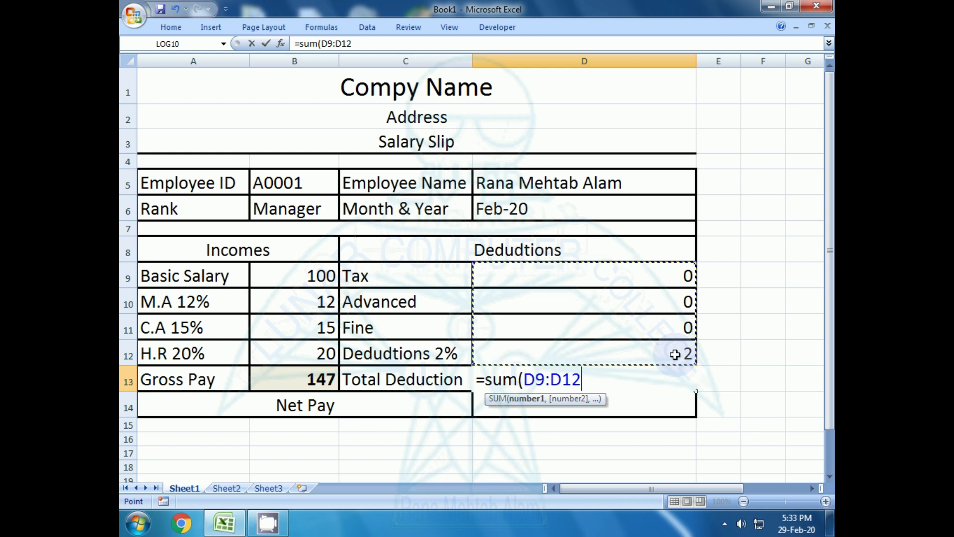
key(Return)
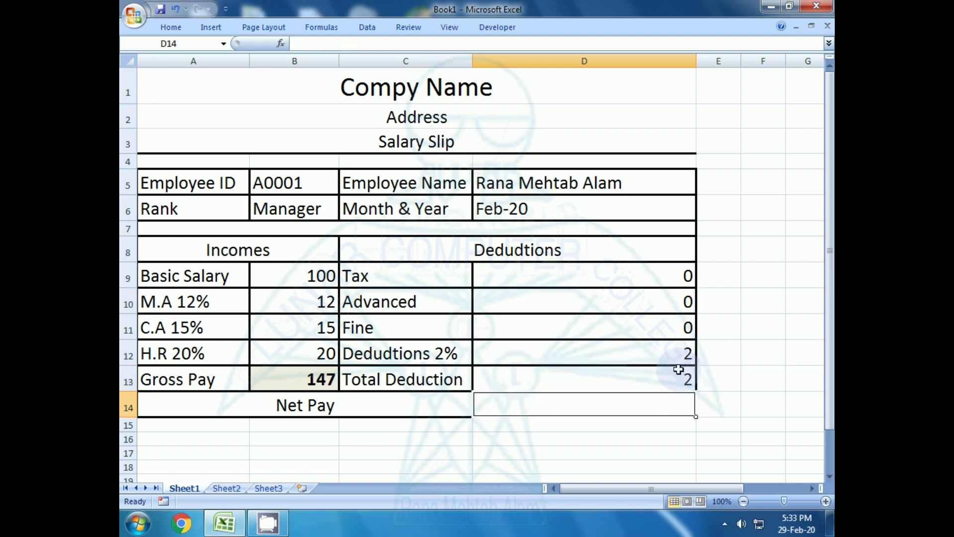
click(671, 377)
key(Up)
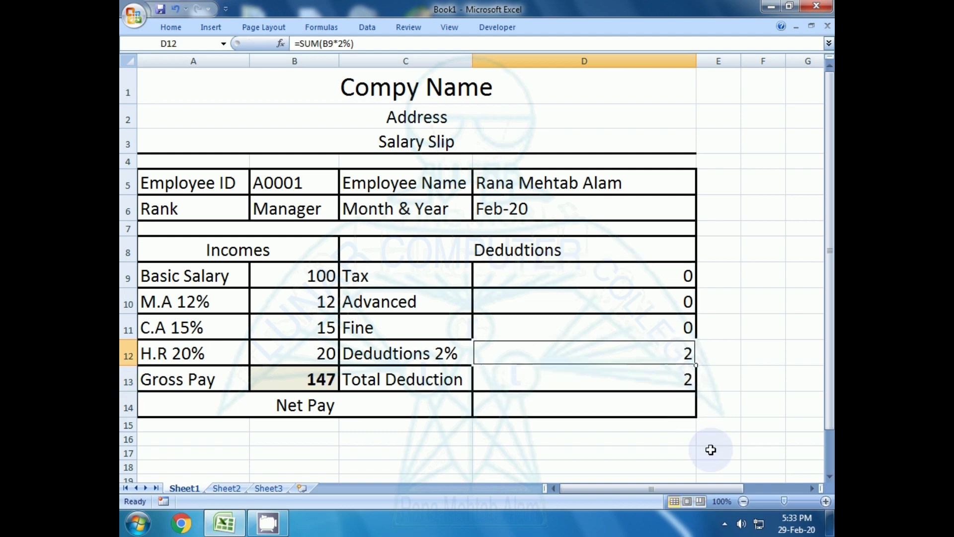
key(Up)
key(Down)
key(Down)
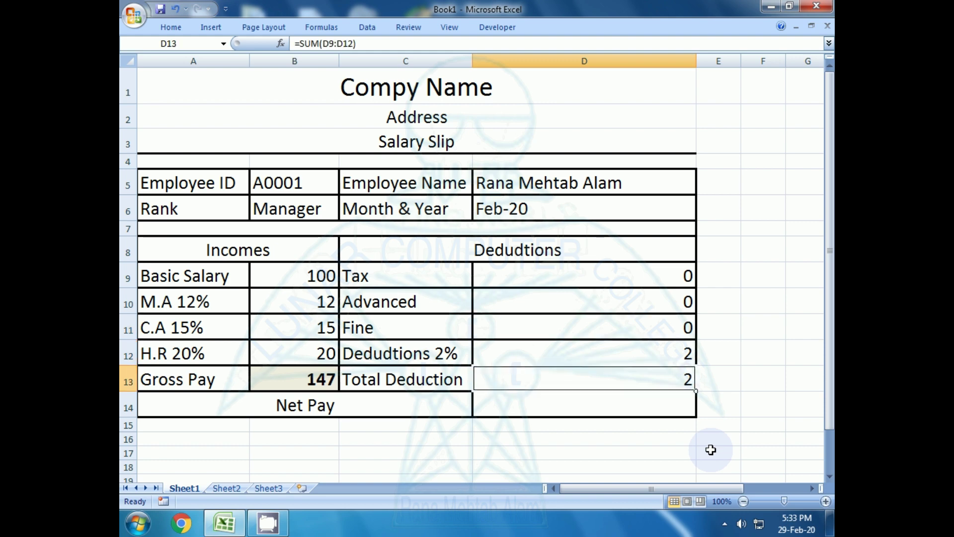
key(Down)
key(Down)
key(Up)
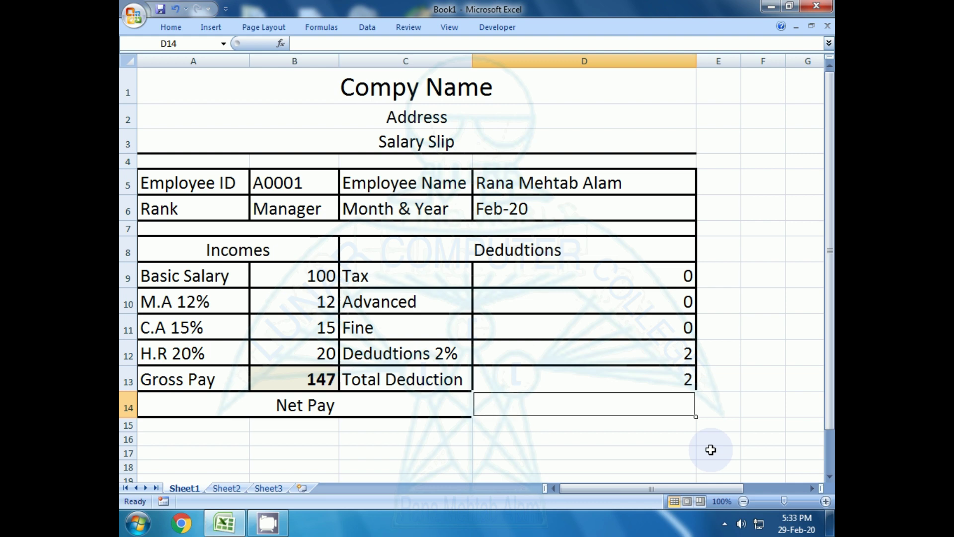
- Enter =SUM(B13-D13) in D14 so Net Pay shows 145
text(=s)
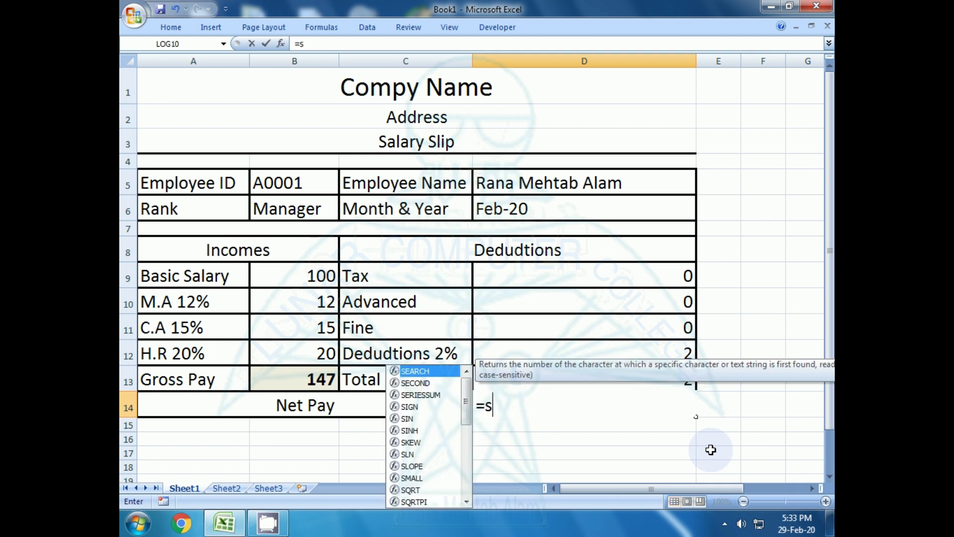
text(um()
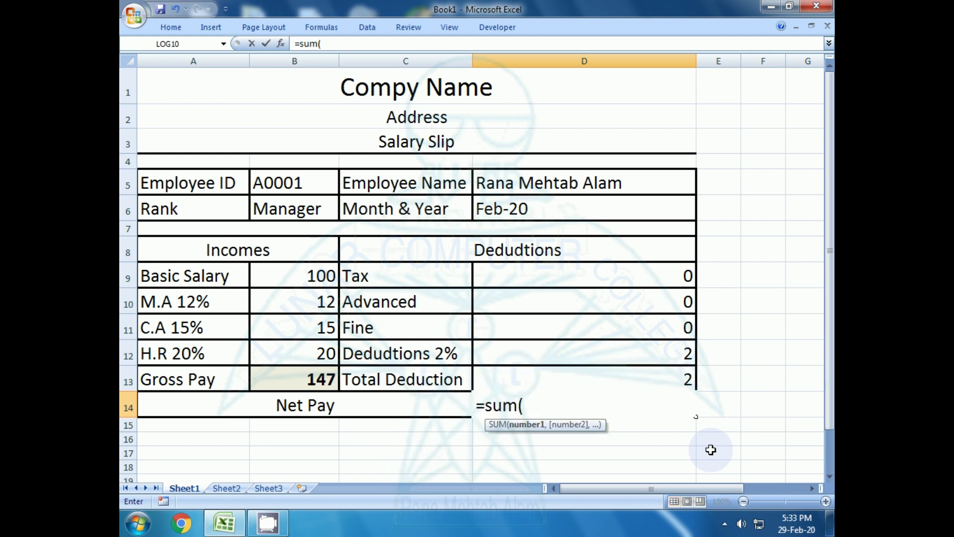
click(297, 377)
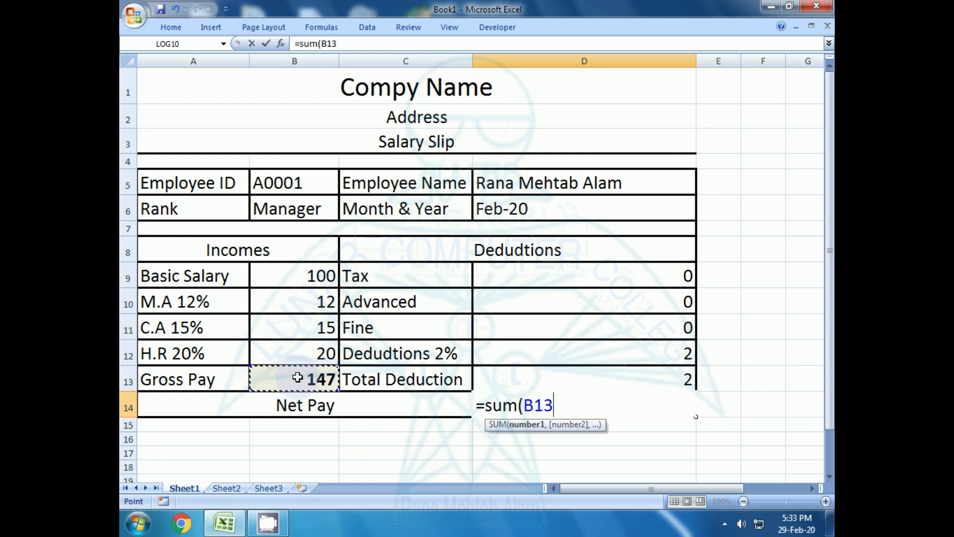
text(-)
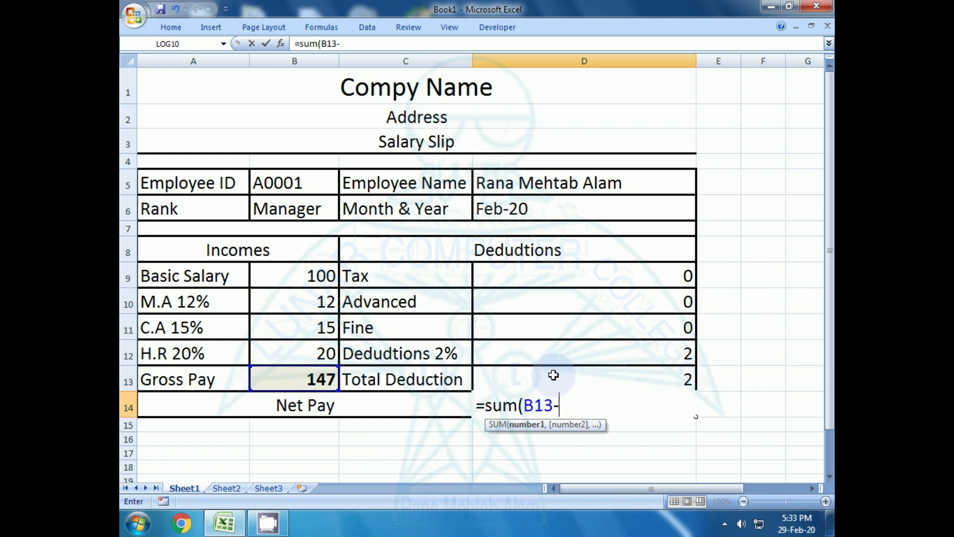
click(553, 375)
key(Return)
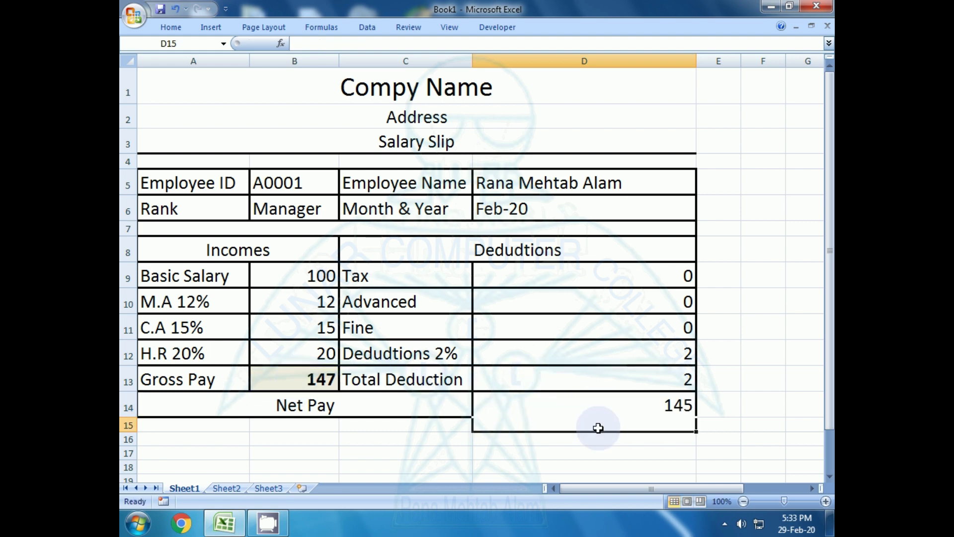
click(410, 449)
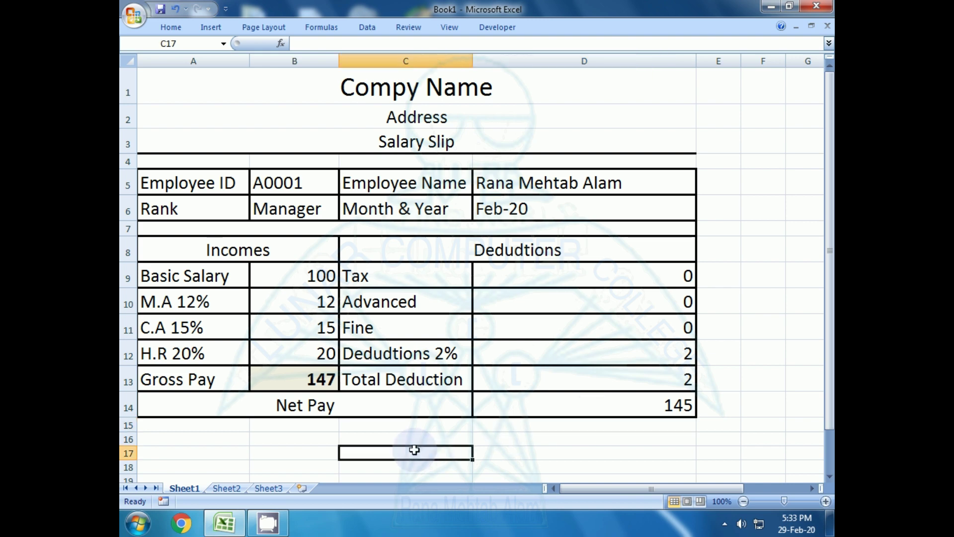
click(589, 404)
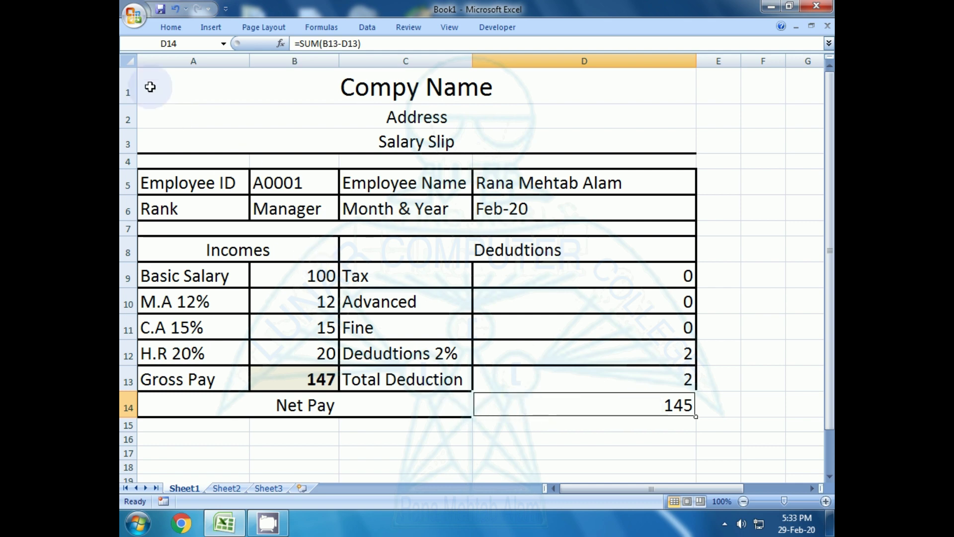
- Centre the Net Pay value in D14 and give the cell the tan fill
click(174, 27)
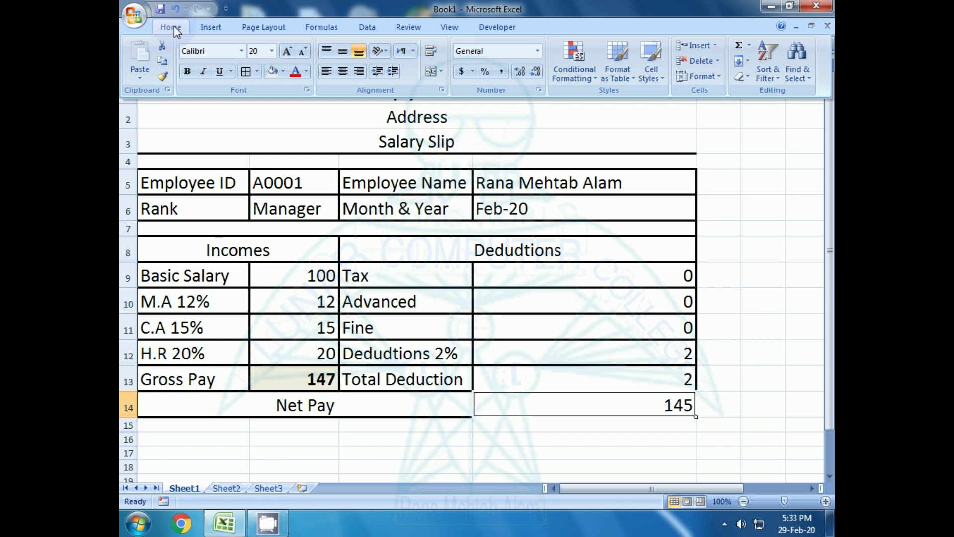
click(344, 71)
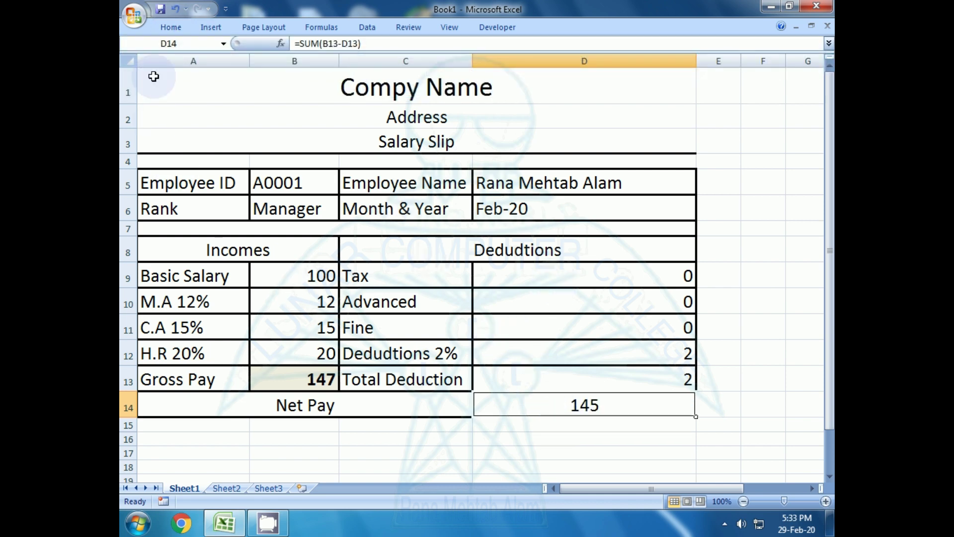
click(171, 27)
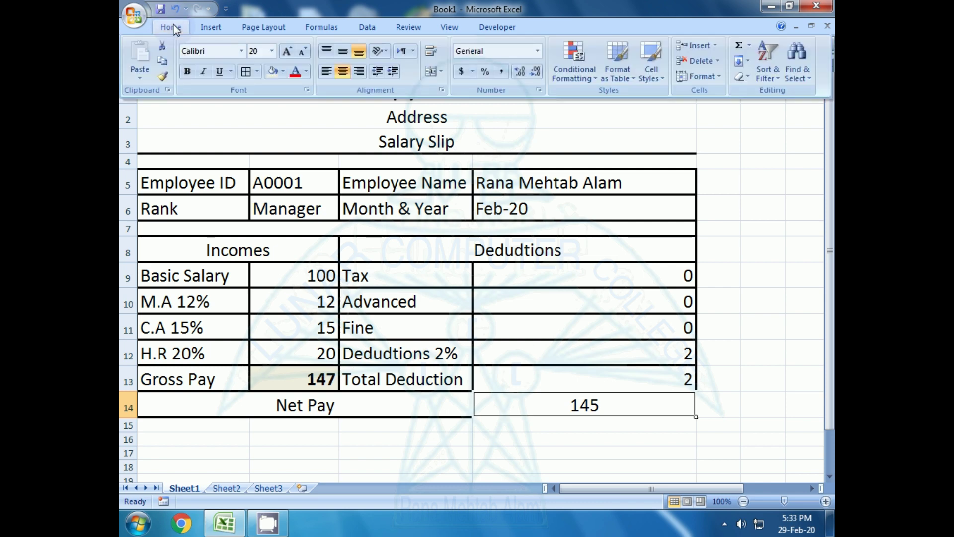
click(272, 71)
click(298, 452)
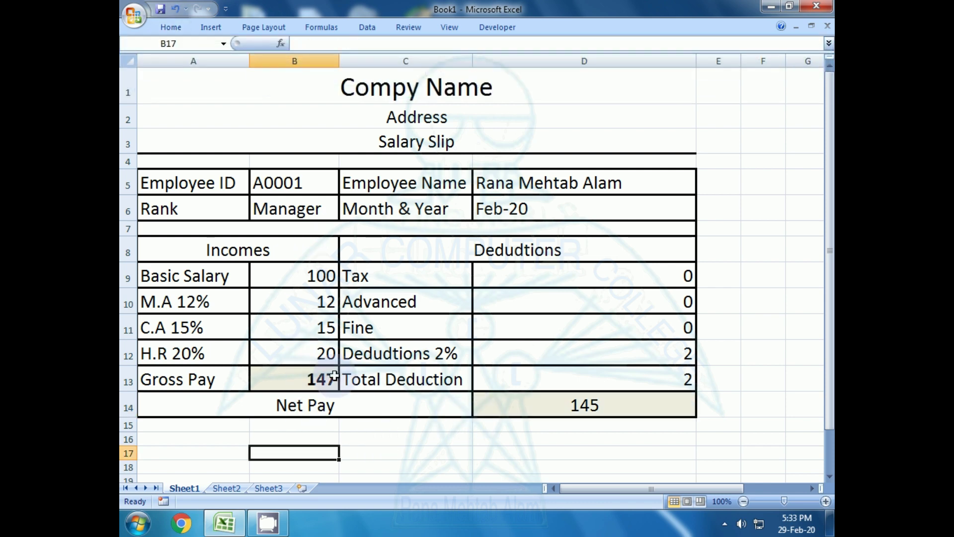
- Check the Gross Pay formula in B13 and the Net Pay formula in D14
click(311, 380)
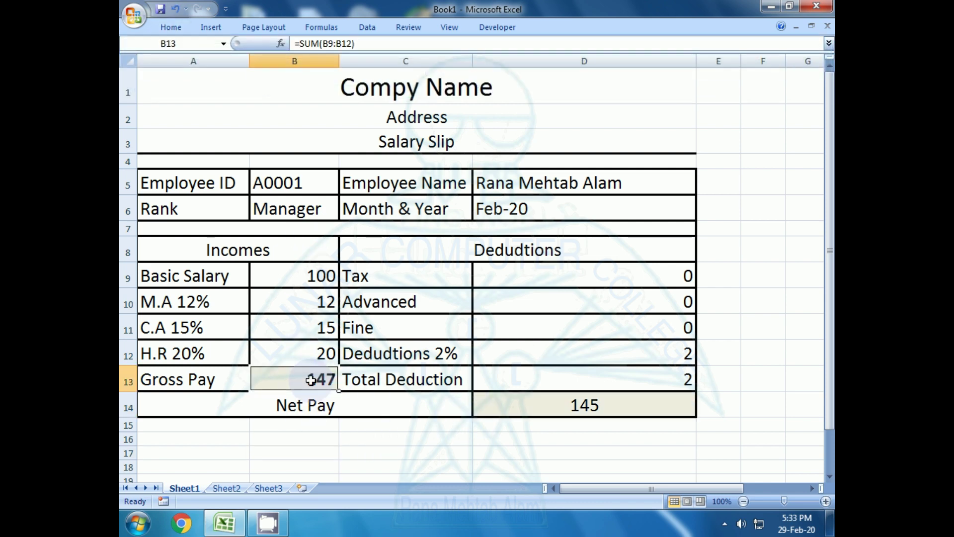
click(533, 401)
click(391, 470)
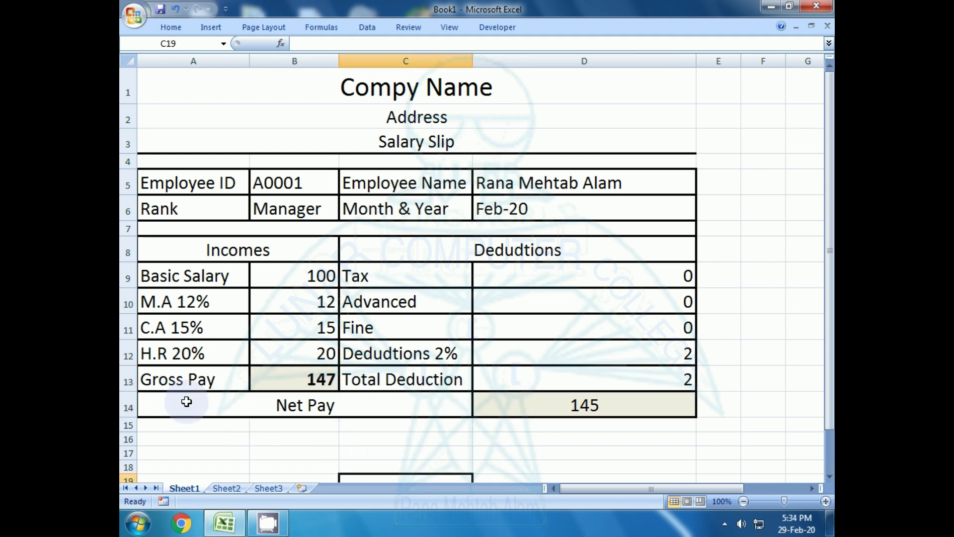
click(541, 412)
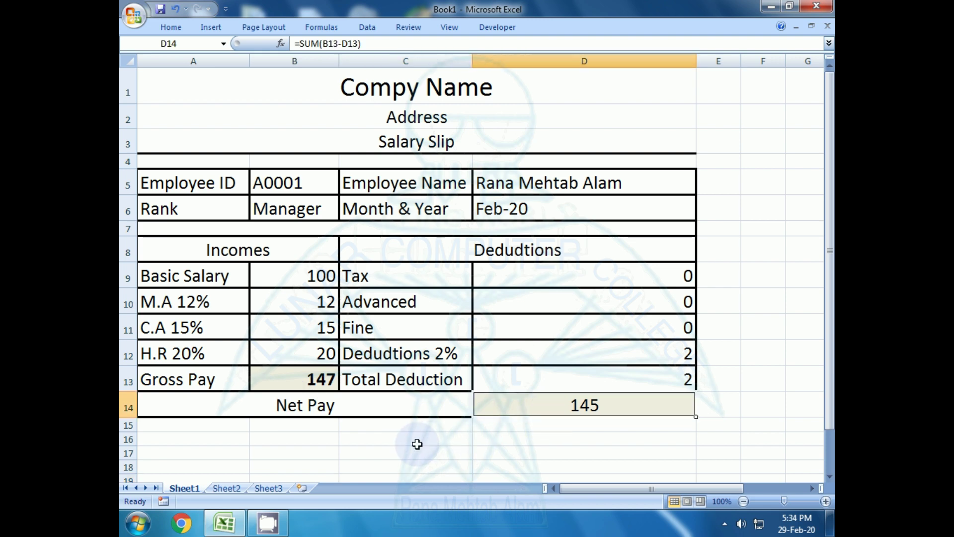
click(417, 444)
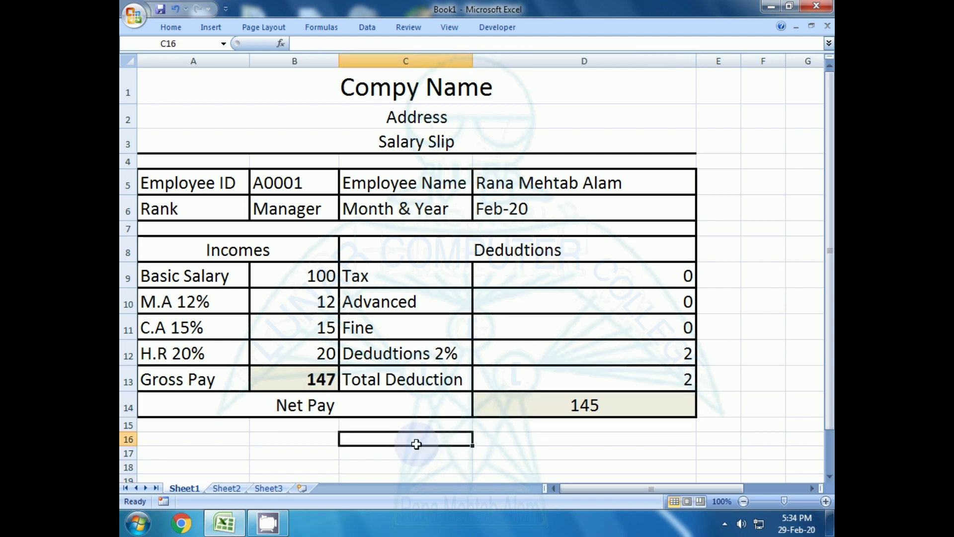
- Change the basic salary in B9 to 100000, discarding a stray entry along the way
click(312, 270)
key(Down)
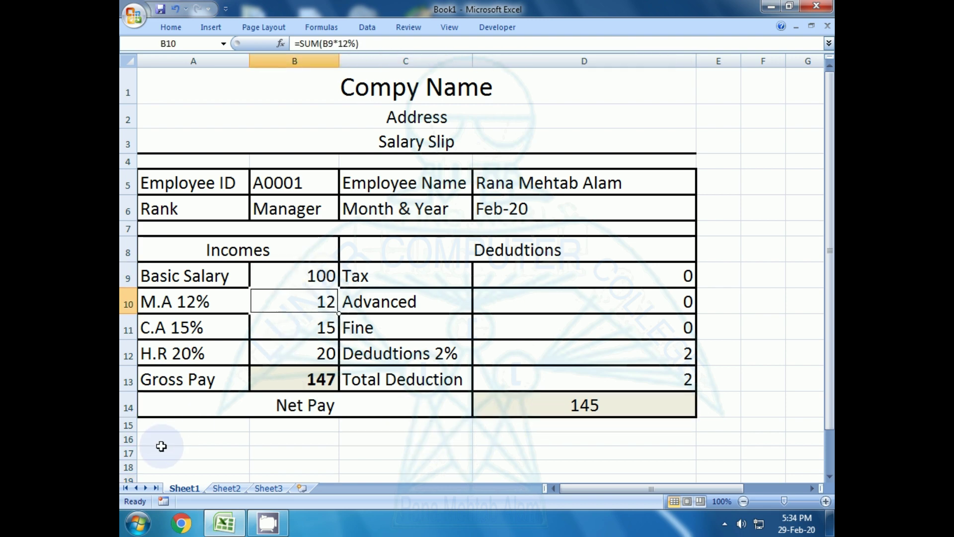
key(Down)
key(Up)
key(Up)
key(Up)
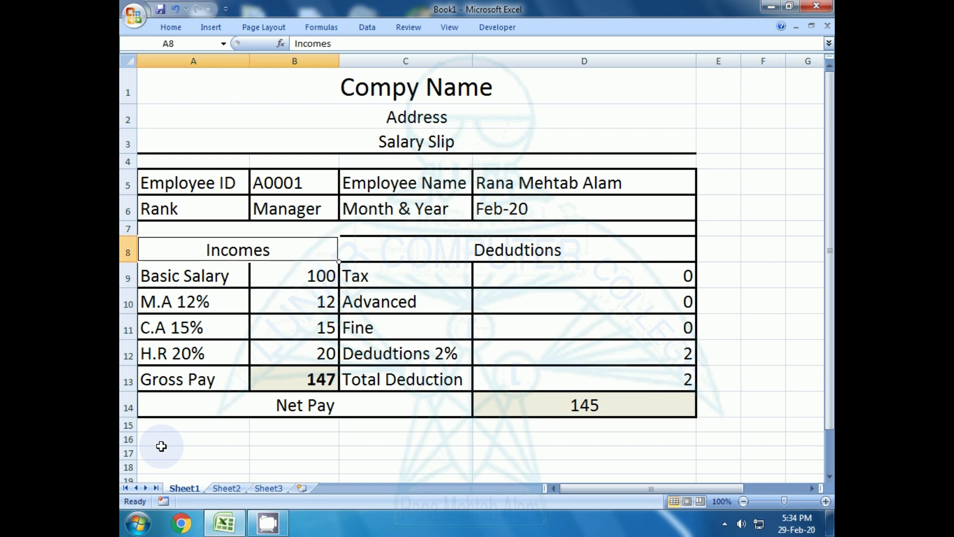
key(Down)
key(Down)
key(Up)
key(Up)
text(10)
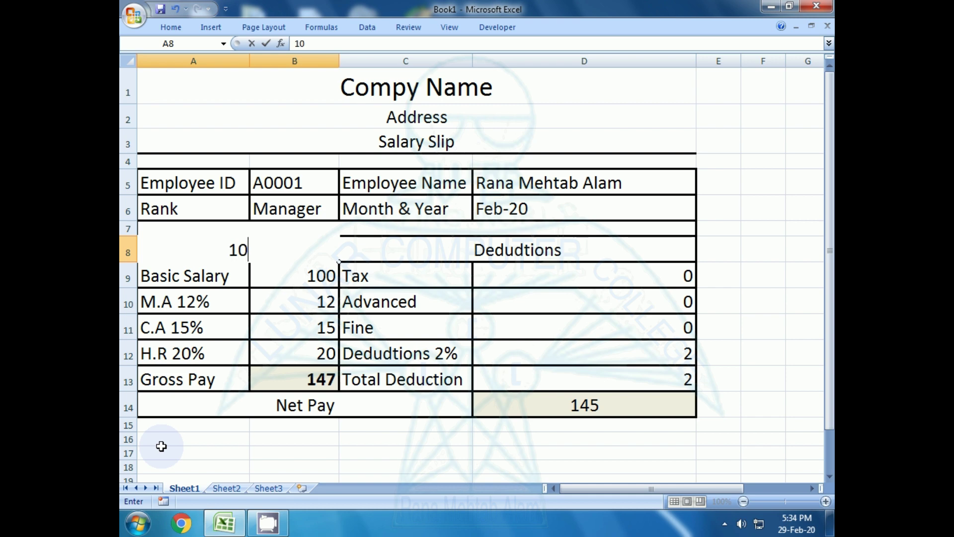
key(Escape)
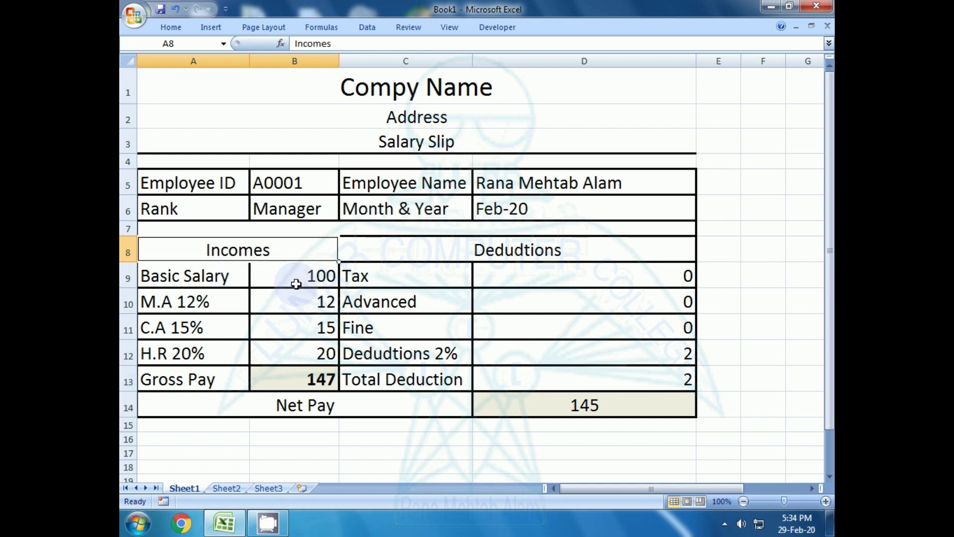
click(297, 272)
text(1)
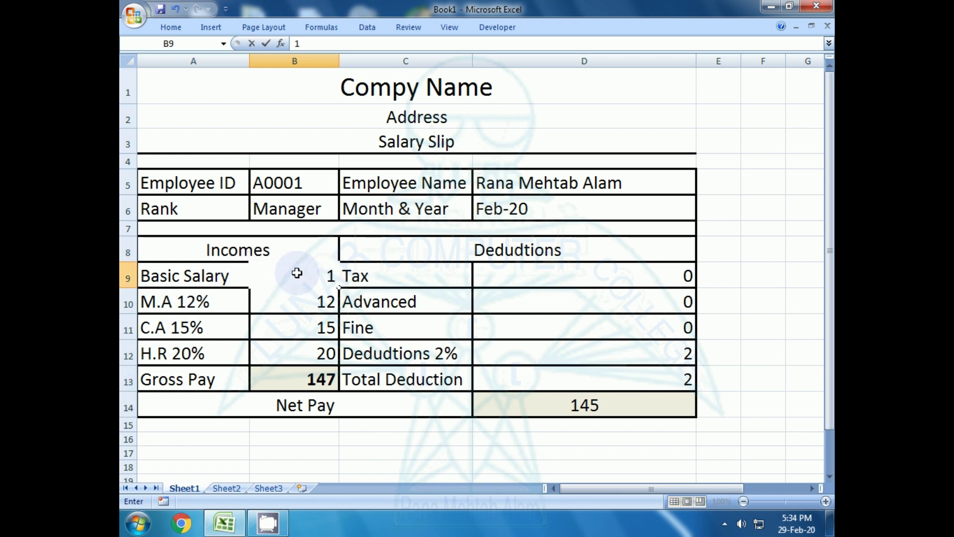
text(00000)
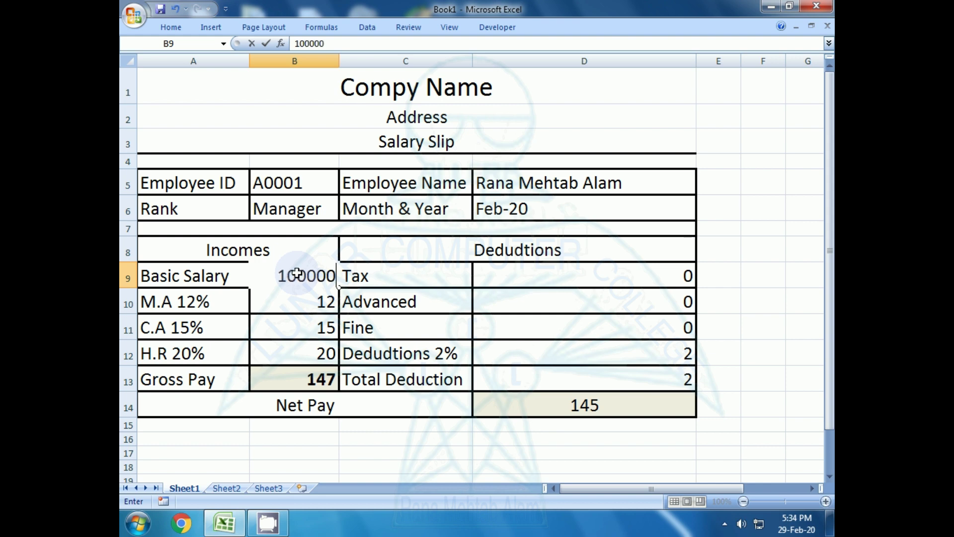
key(Return)
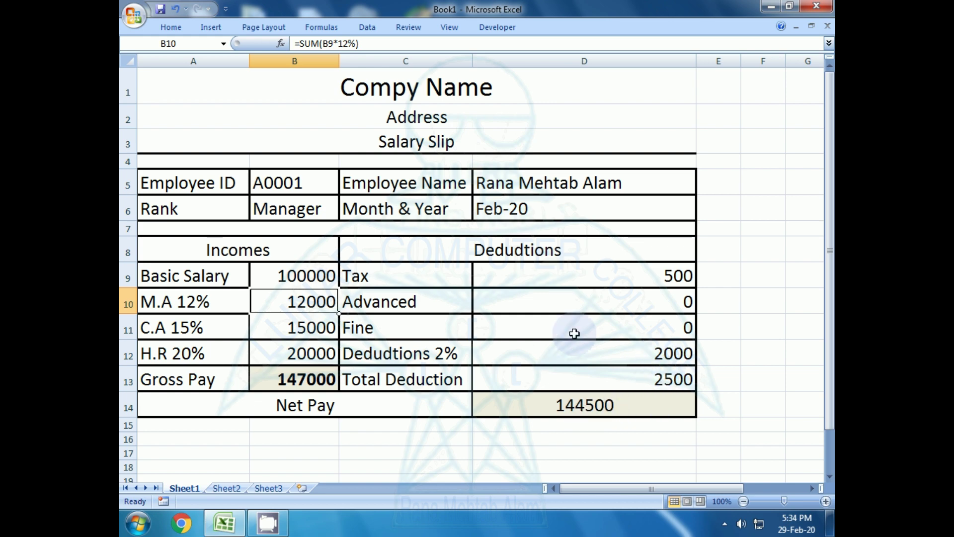
- Enter 500 as the Advanced amount and 200 as the Fine amount
click(629, 303)
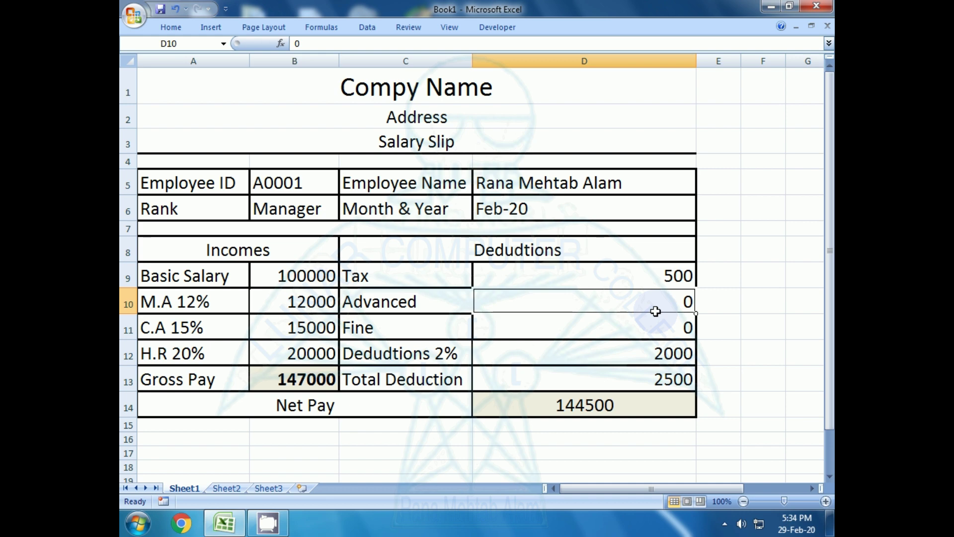
text(500)
key(Return)
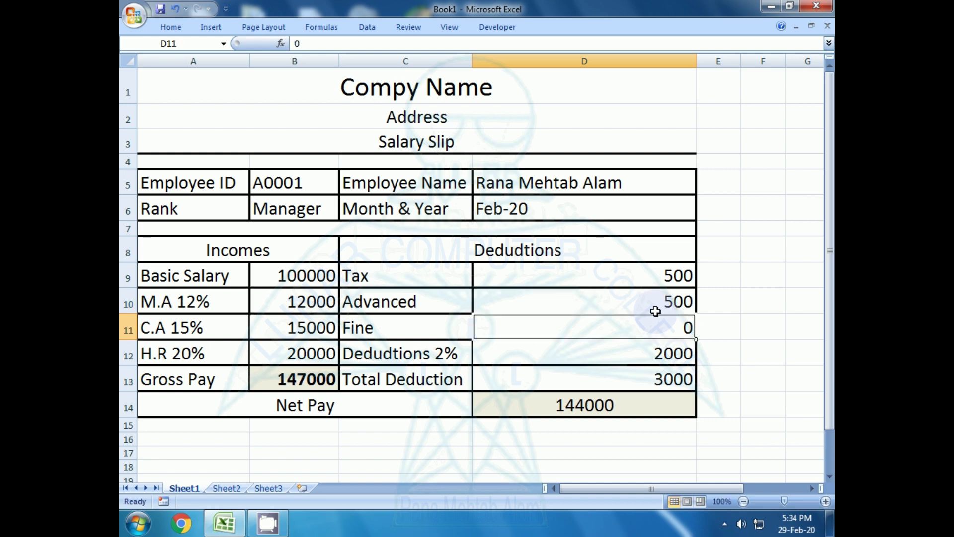
text(200)
key(Return)
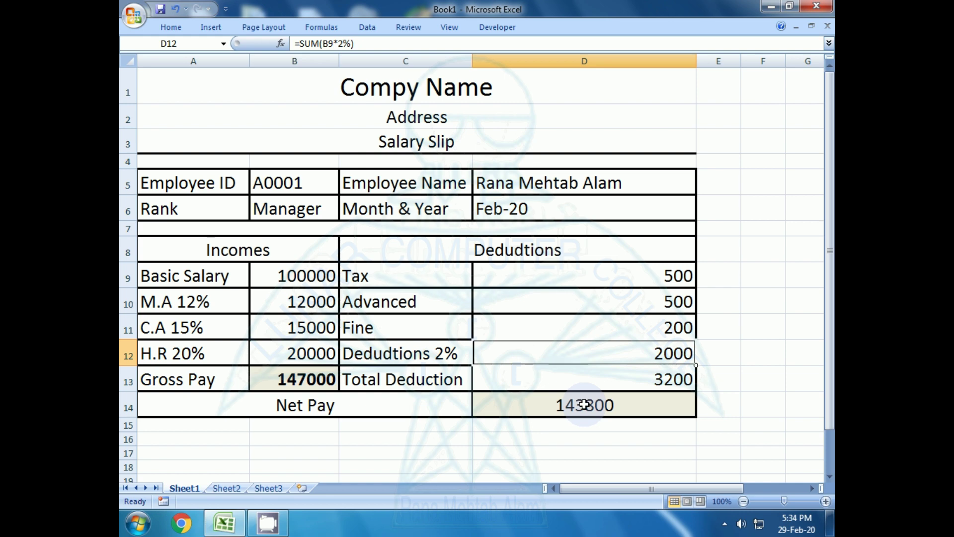
- Check the Employee ID, employee name, Rank, Month & Year and Basic Salary values
click(284, 187)
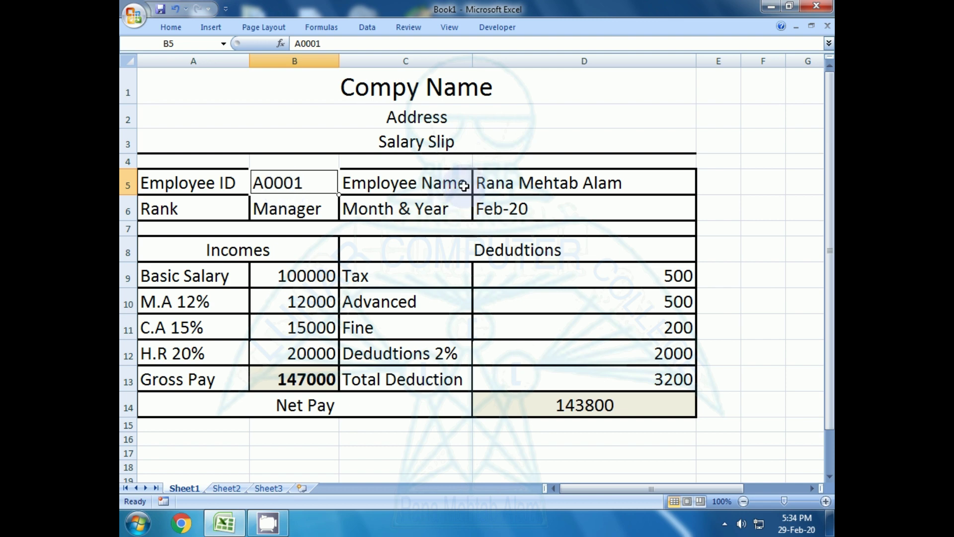
click(512, 183)
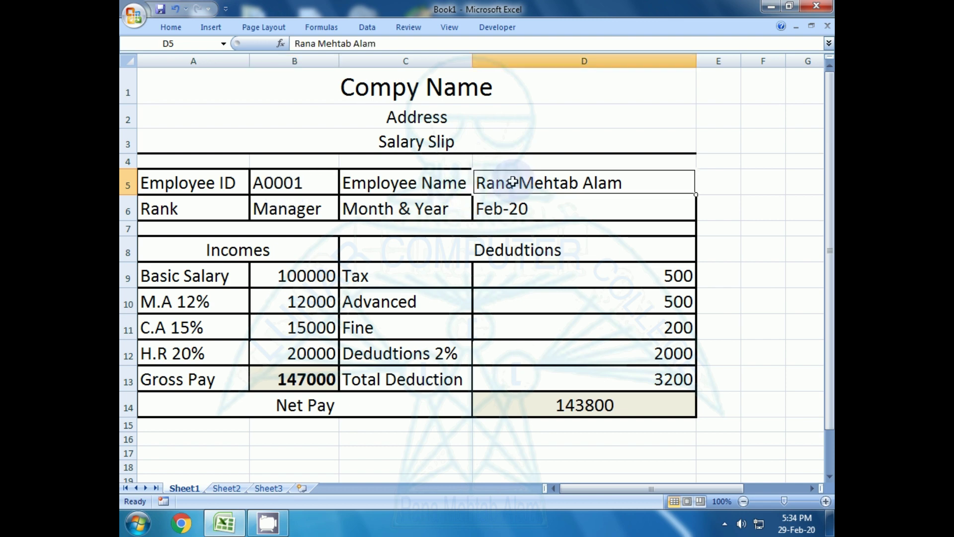
click(307, 215)
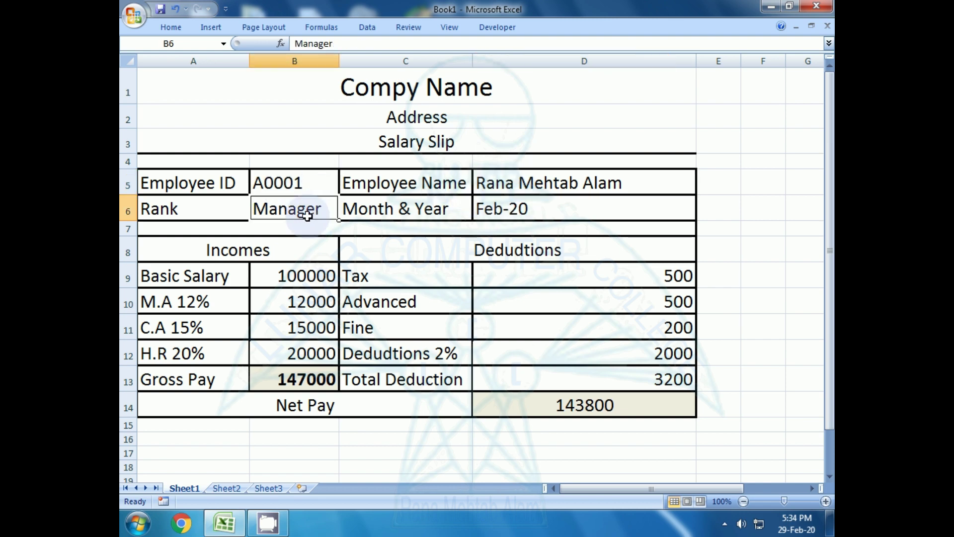
click(497, 211)
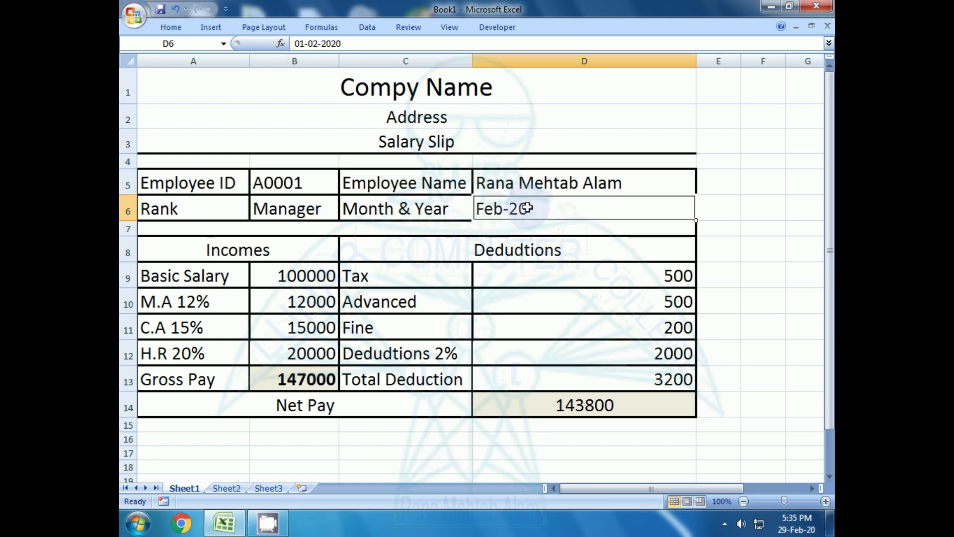
click(294, 280)
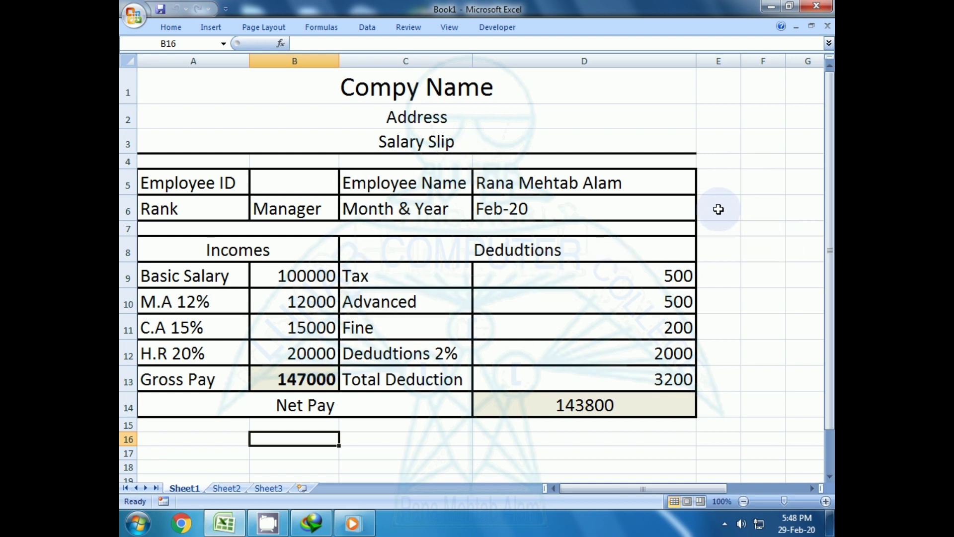
click(718, 183)
key(Right)
key(Right)
key(Right)
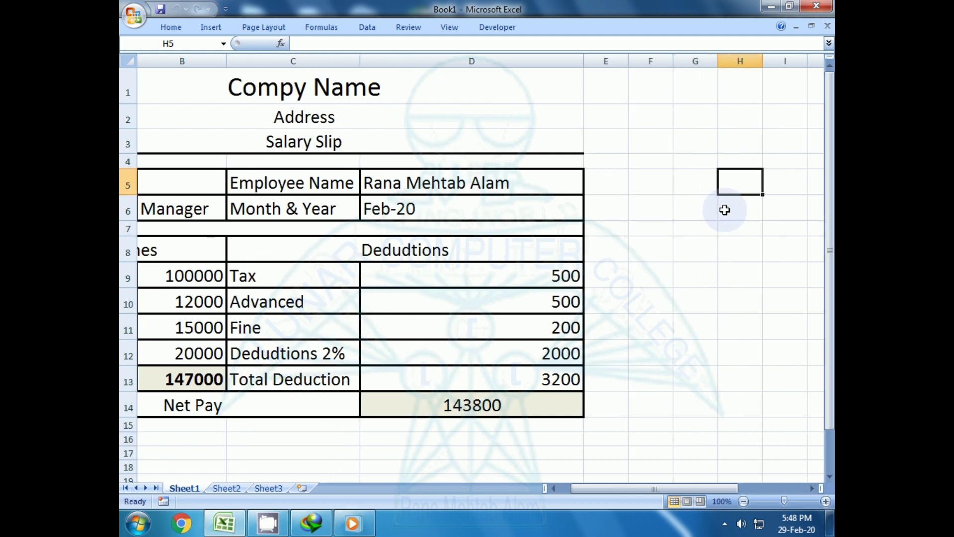
key(Right)
key(Right)
key(Right)
key(Right)
key(Right)
key(Right)
key(Right)
key(Right)
key(Right)
key(Right)
key(Right)
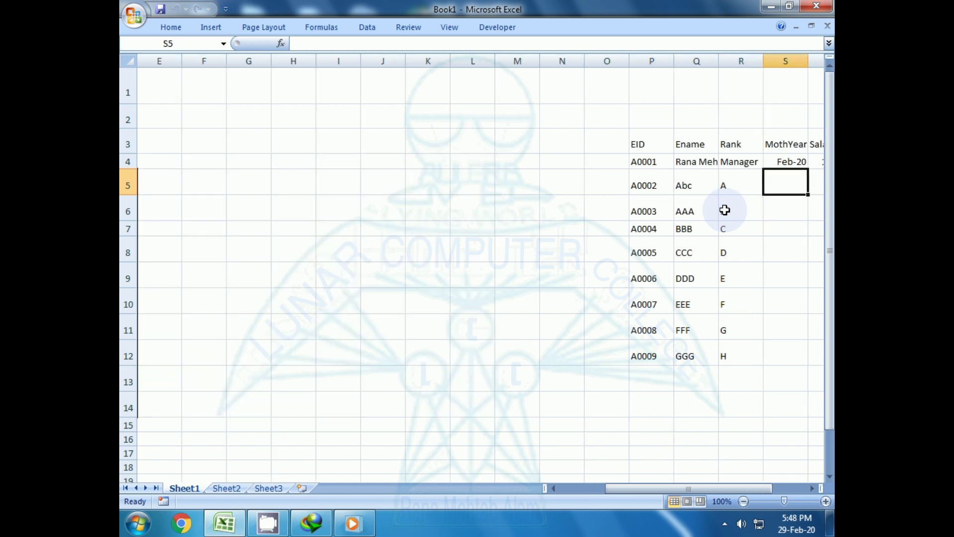
key(Right)
key(Right)
key(Right)
key(Right)
key(Right)
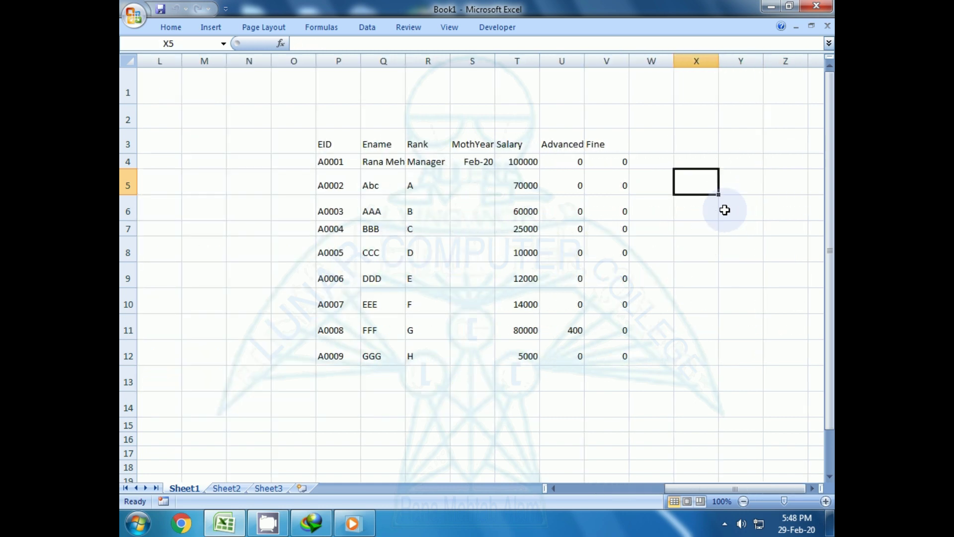
key(Left)
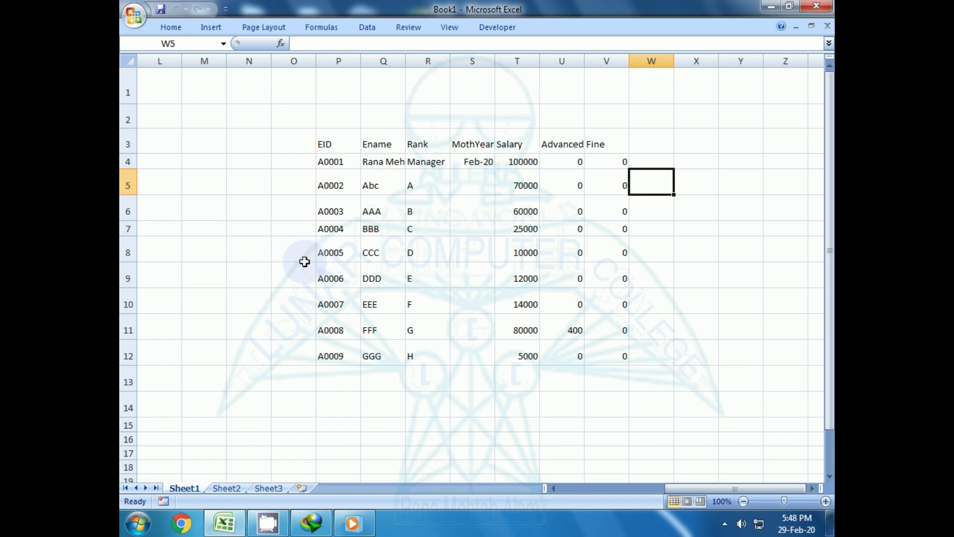
key(Left)
key(Left)
key(Left)
key(Left)
key(Left)
key(Left)
key(Left)
key(Left)
key(Left)
key(Left)
key(Left)
key(Left)
key(Left)
key(Left)
key(Left)
key(Left)
key(Left)
key(Left)
key(Left)
key(Left)
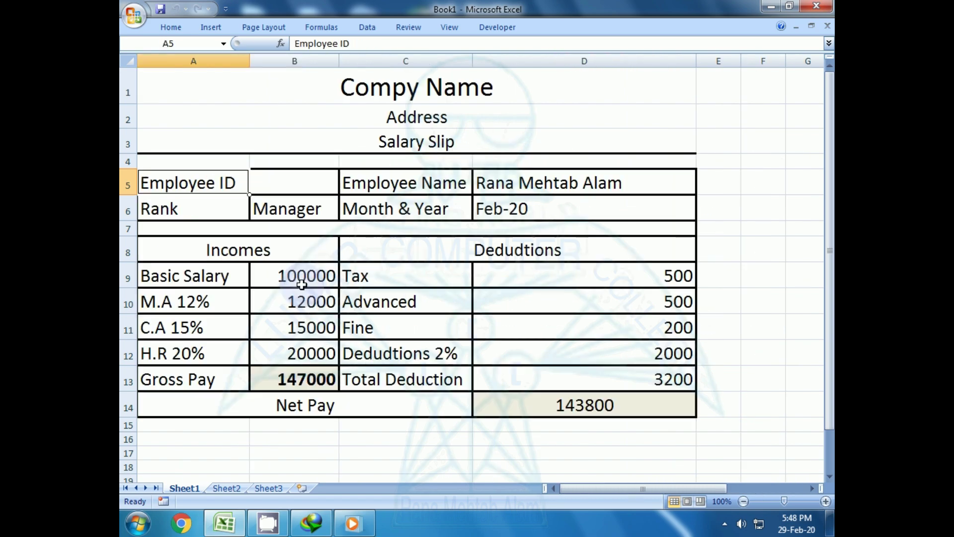
- Open Data Validation for Employee ID cell B5 and set Allow to List
click(268, 306)
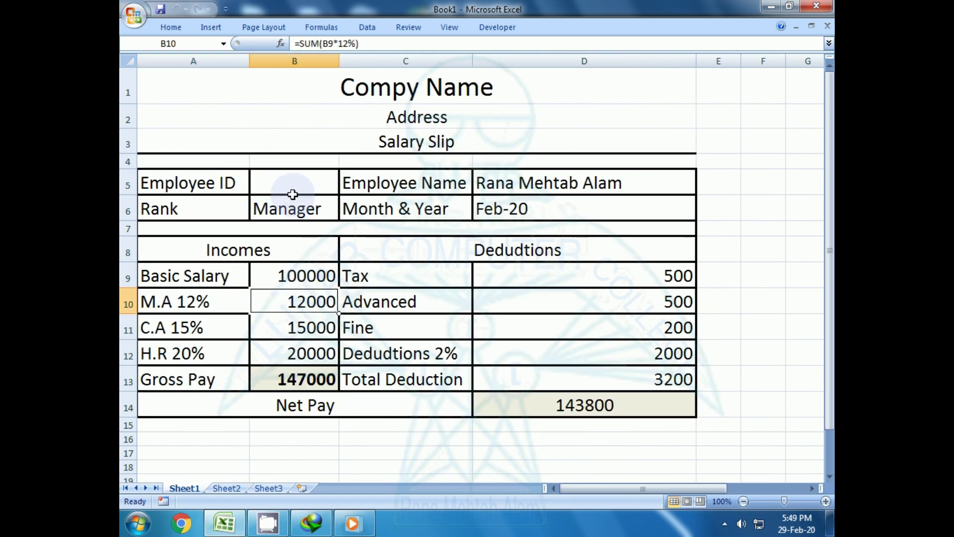
click(292, 187)
click(299, 229)
click(285, 183)
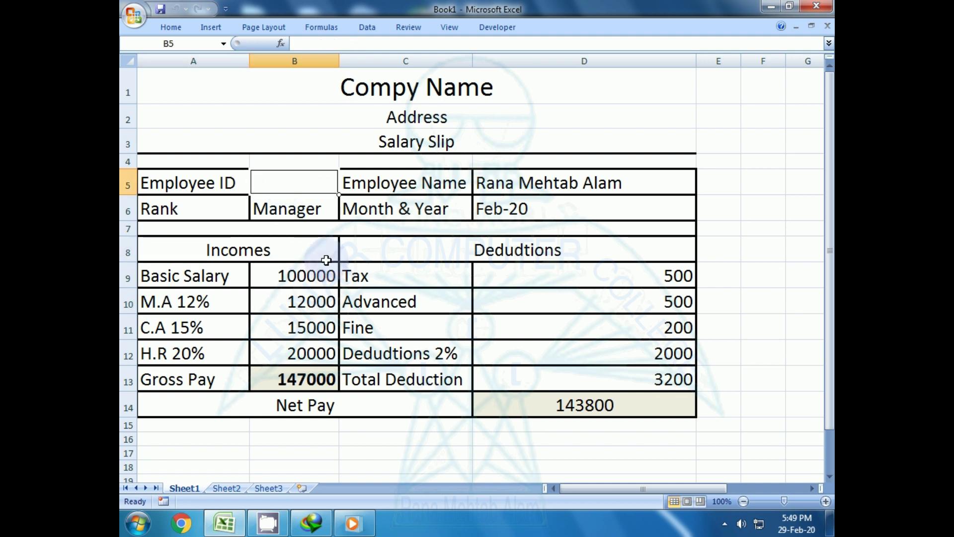
click(370, 27)
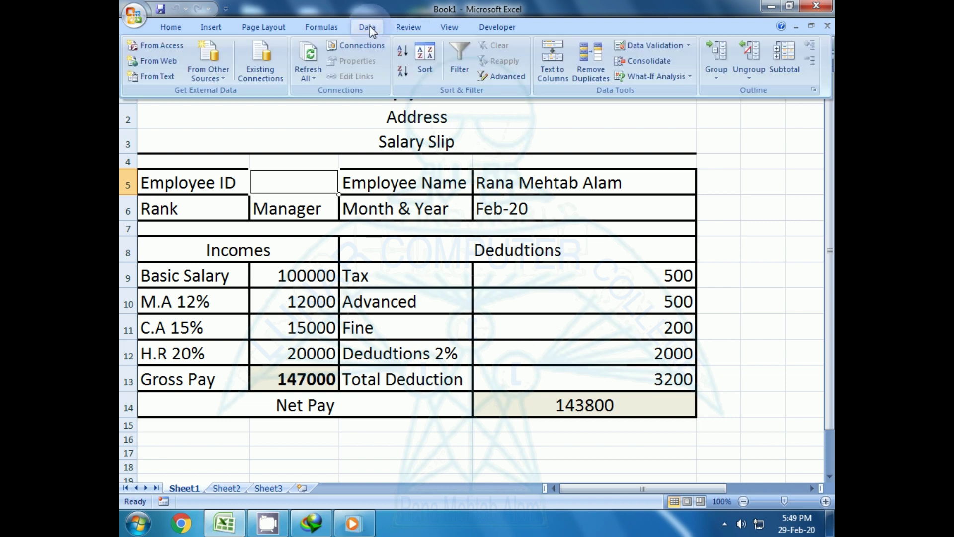
click(668, 46)
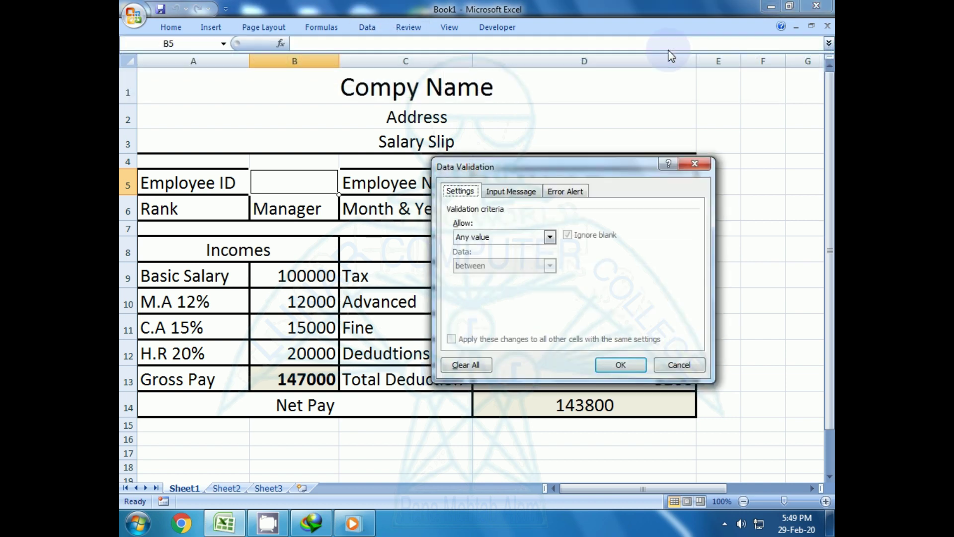
click(473, 237)
click(472, 276)
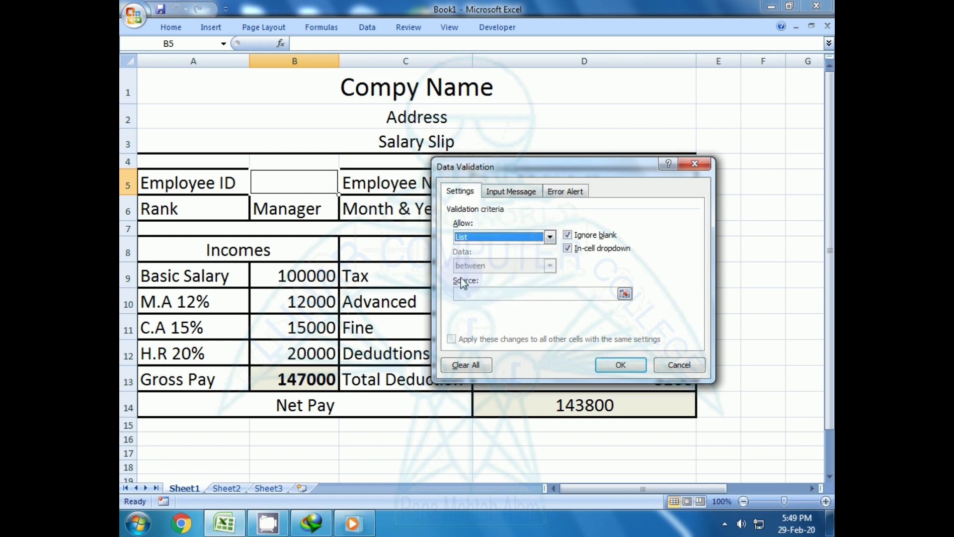
- Set the list source to the EID range P4:P12 (A0001–A0009) and confirm
click(477, 294)
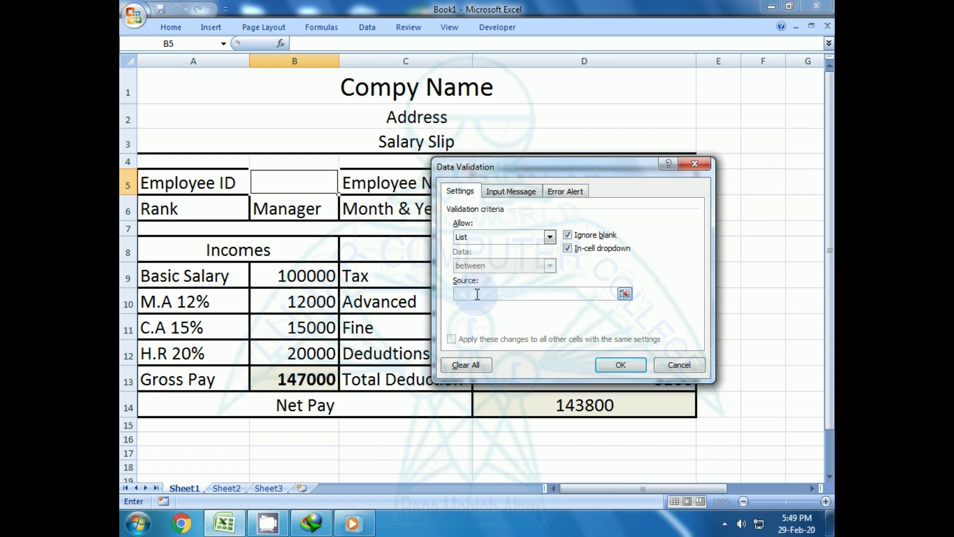
click(739, 303)
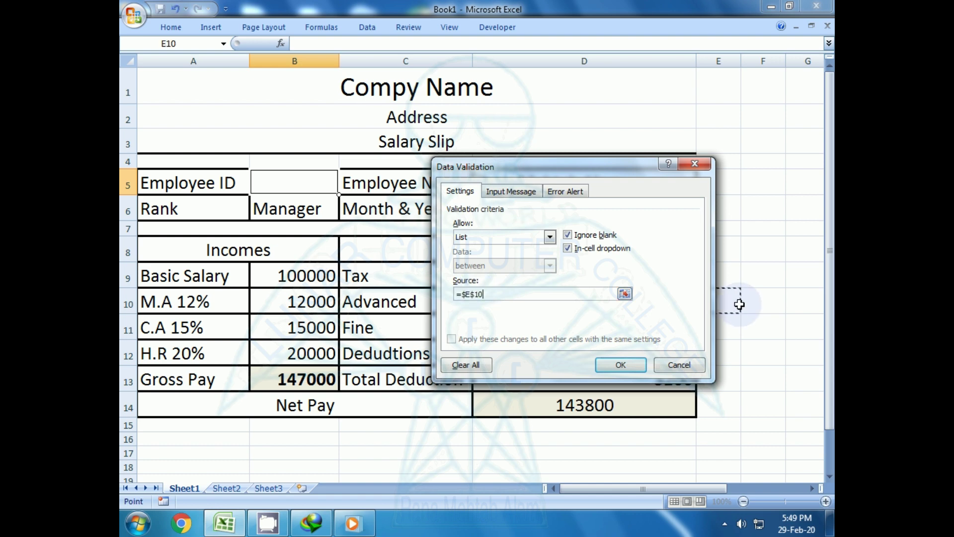
key(Right)
key(Right)
key(Right)
key(Right)
key(Right)
key(Right)
key(Right)
key(Right)
key(Right)
key(Right)
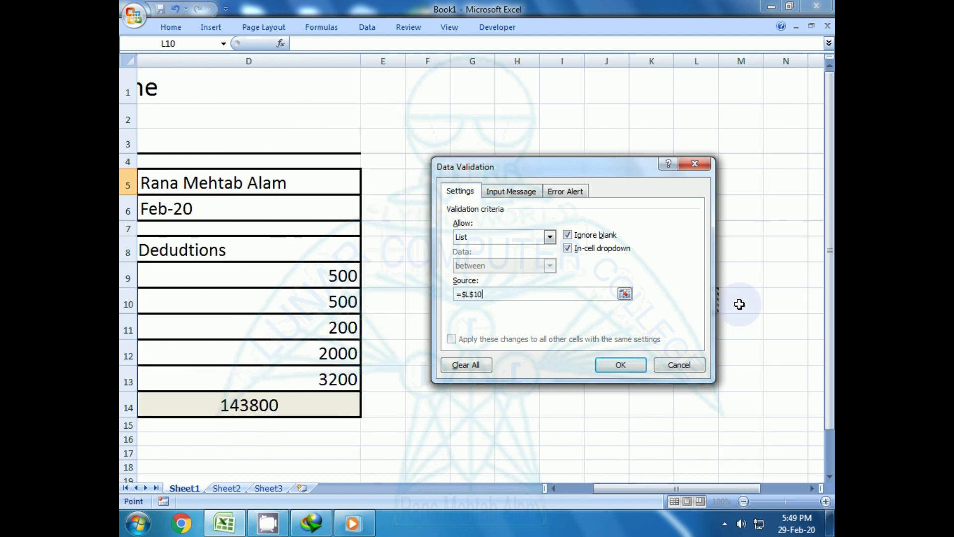
key(Right)
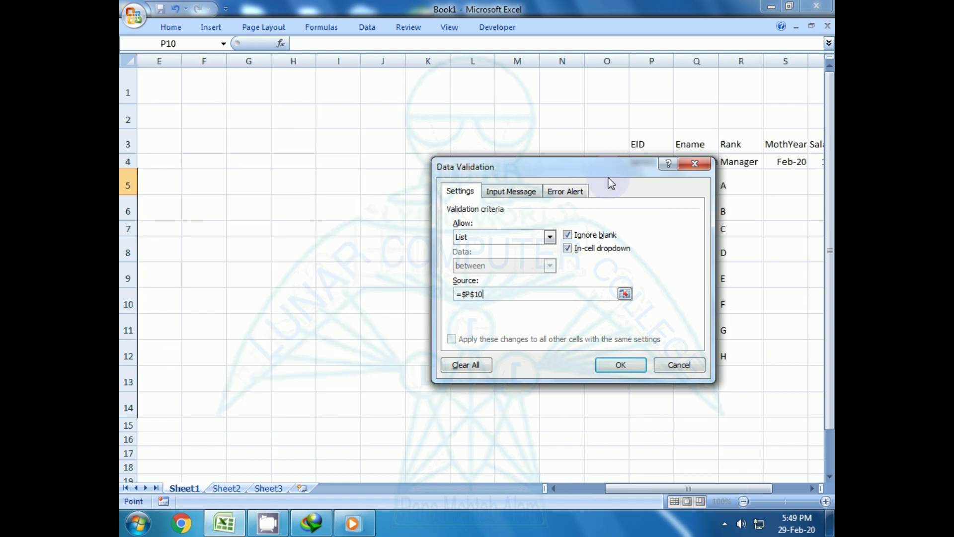
drag(604, 170, 428, 139)
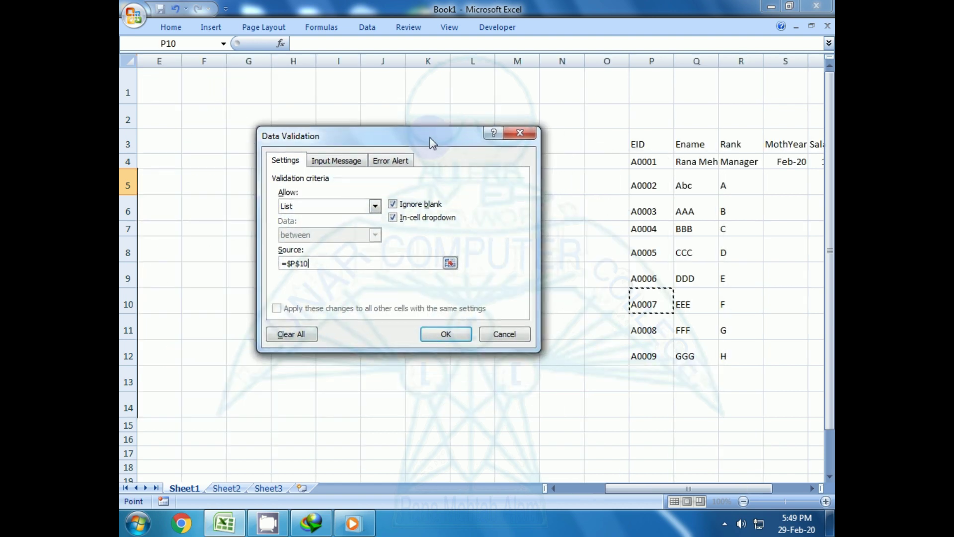
click(646, 164)
drag(647, 164, 643, 347)
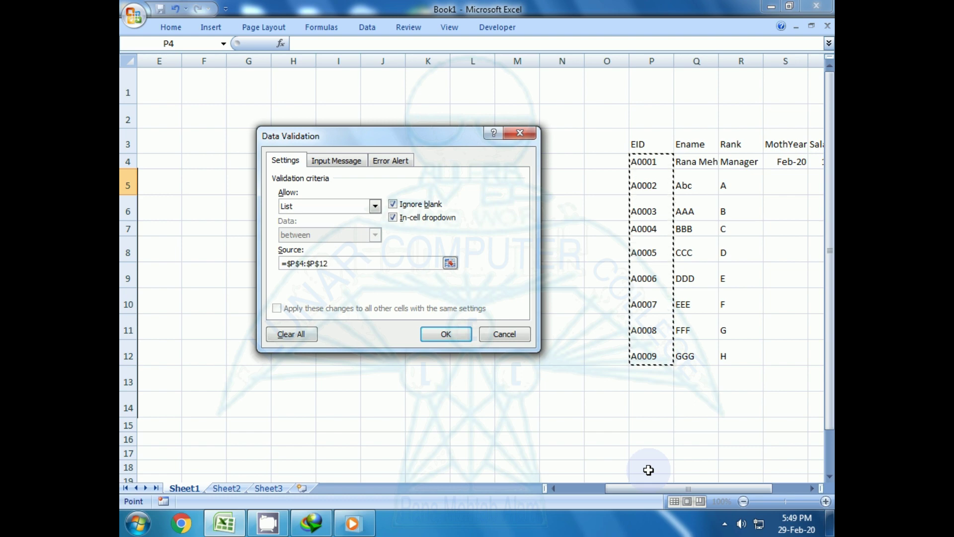
key(Return)
click(555, 487)
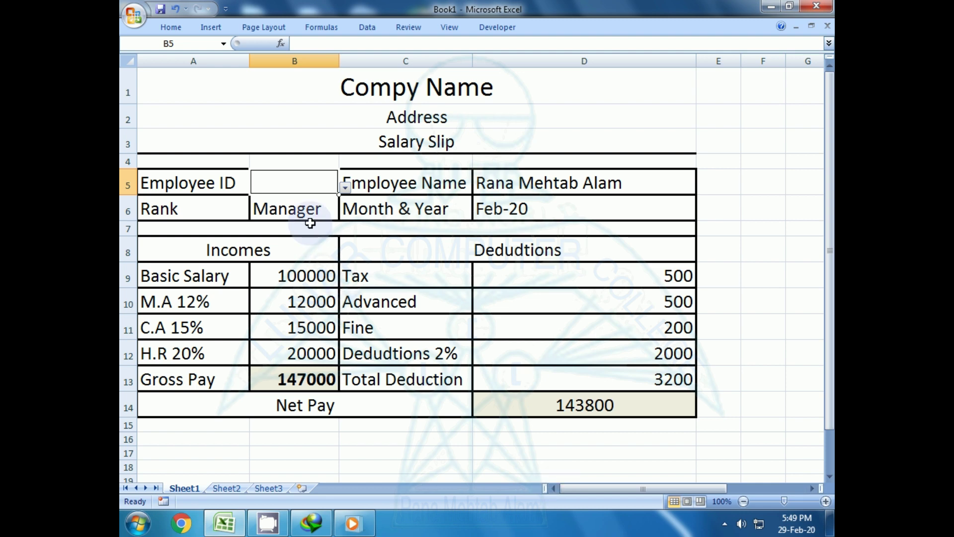
- Try A0001 and A0002 from the Employee ID dropdown, then settle on A0004
click(345, 188)
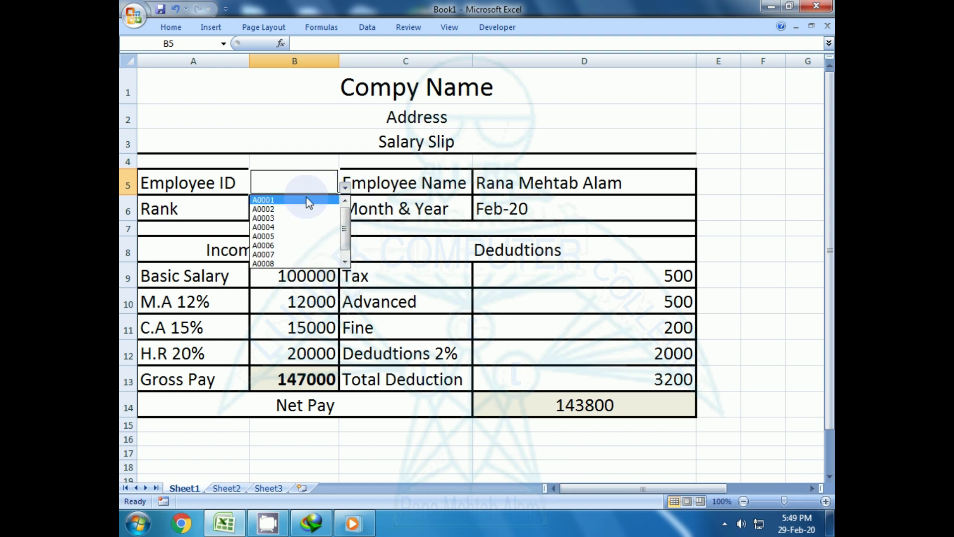
click(304, 199)
click(345, 188)
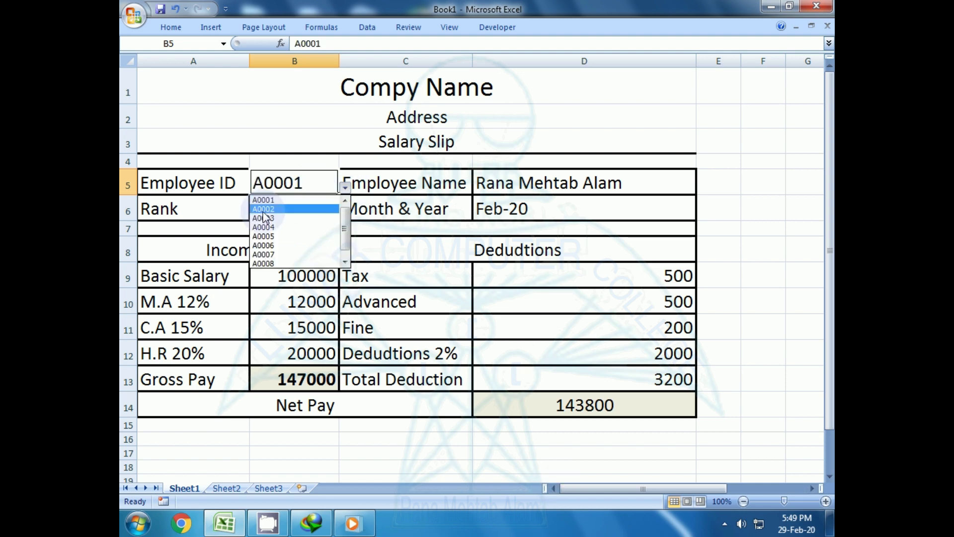
click(263, 208)
click(343, 190)
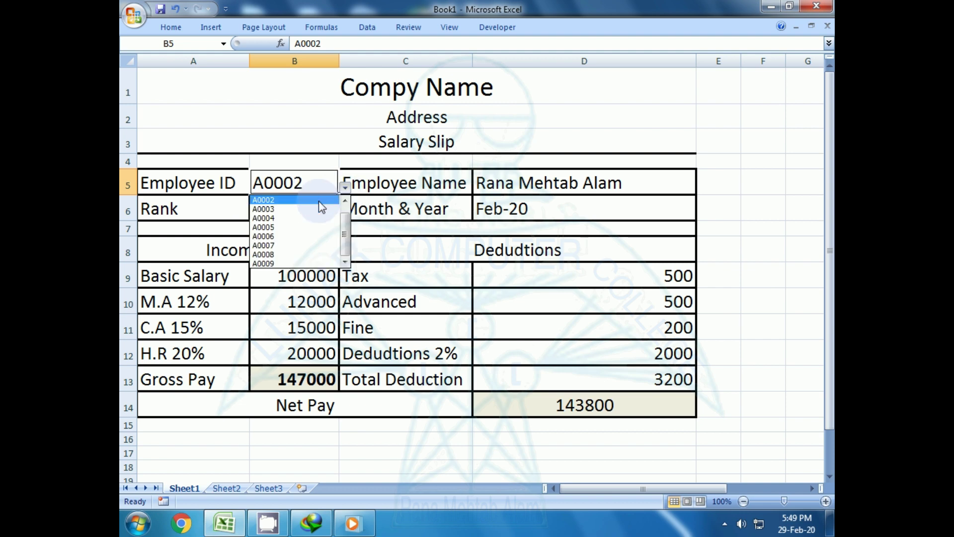
click(279, 218)
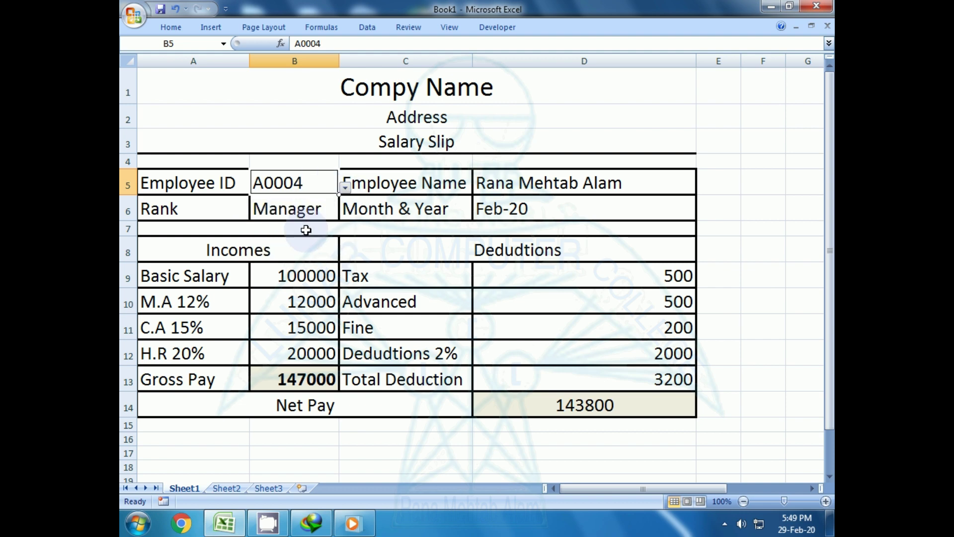
click(304, 228)
click(289, 240)
click(288, 182)
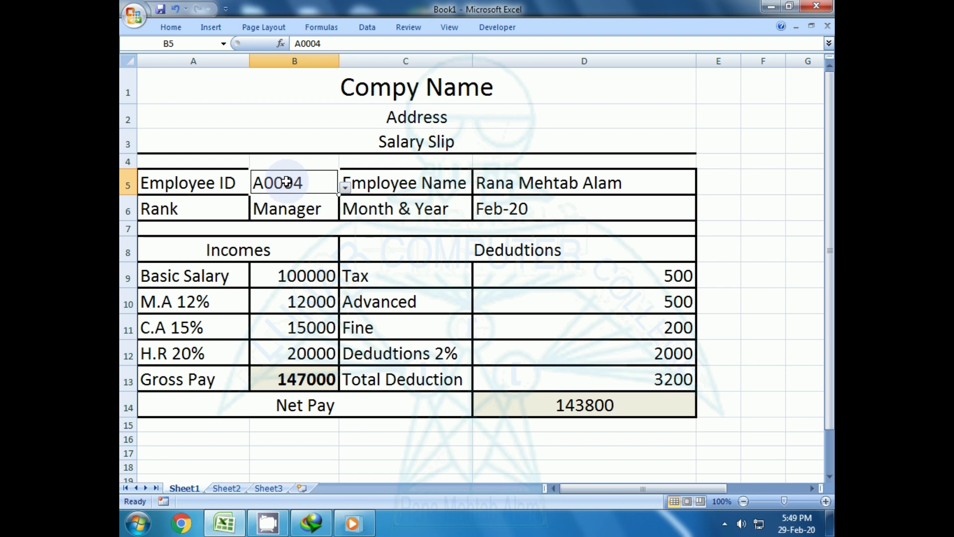
click(406, 183)
click(489, 184)
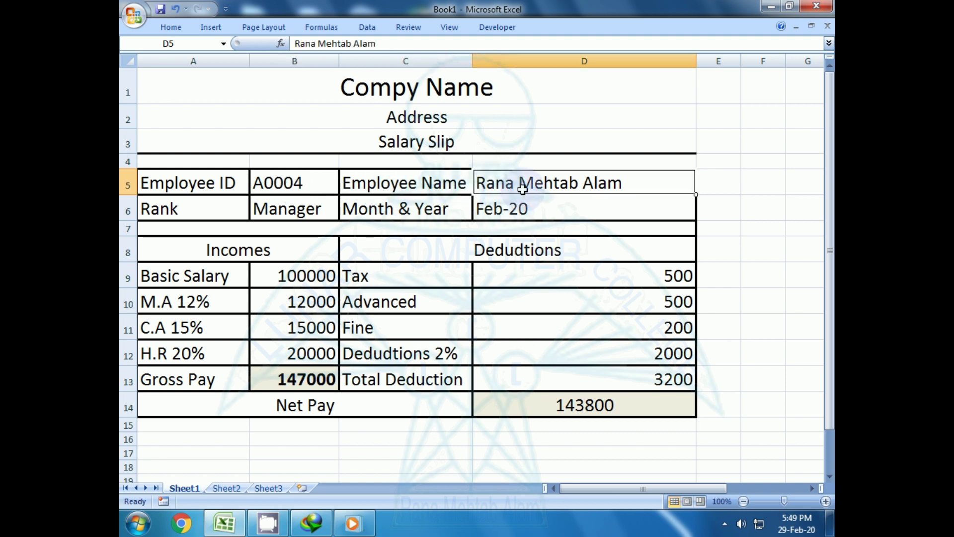
- Delete the hand-typed name from D5 and reselect the now-empty Employee Name cell
key(Delete)
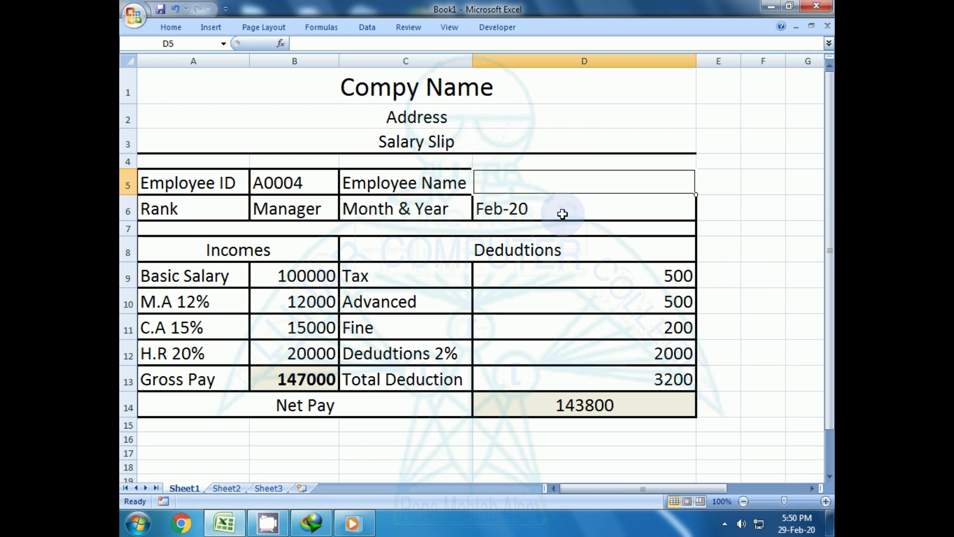
drag(542, 259, 541, 264)
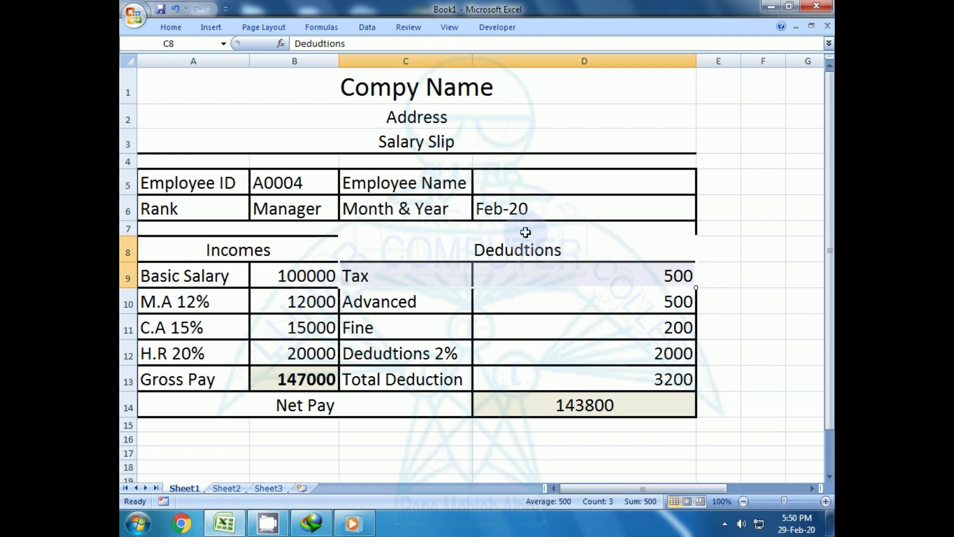
click(514, 189)
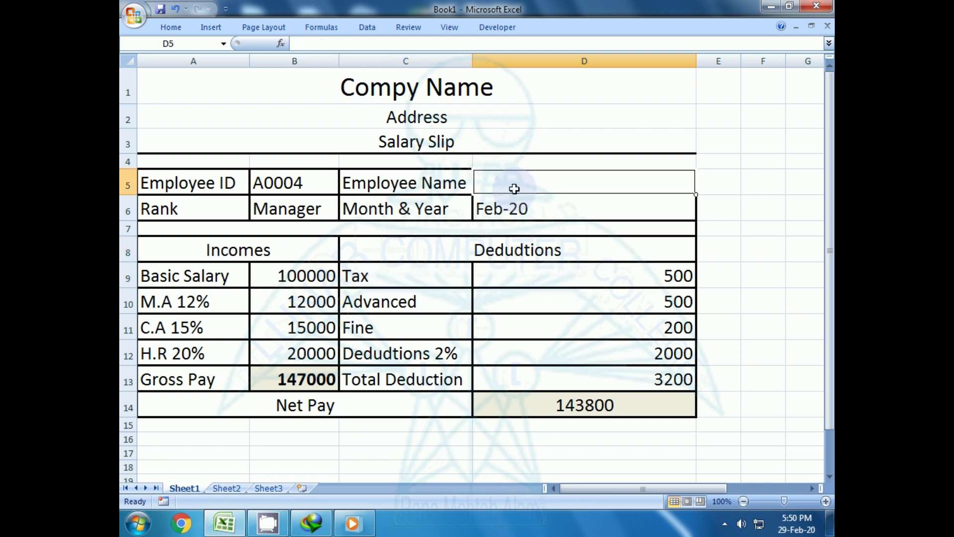
- Begin =vlookup(B5, in D5, using Employee ID B5 as the lookup value
text(=)
text(v)
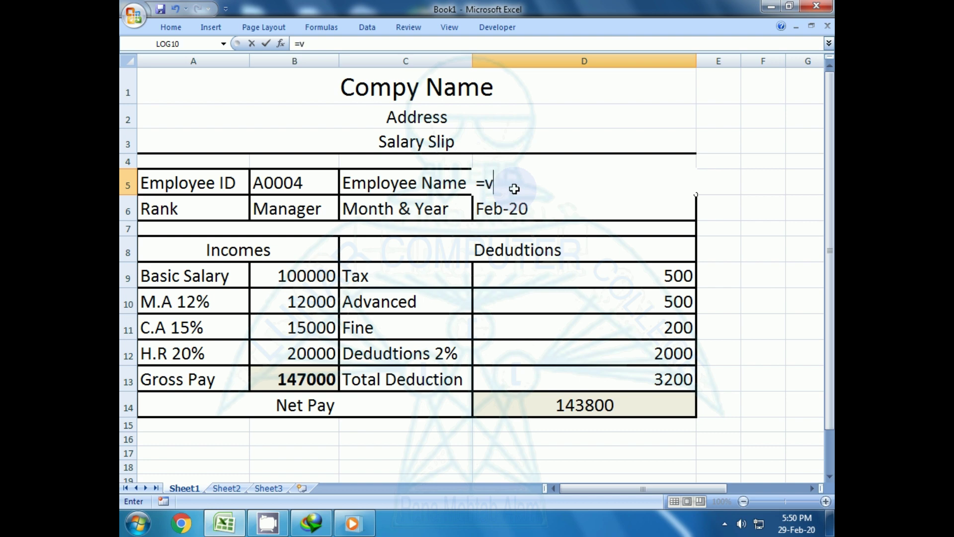
text(lookup)
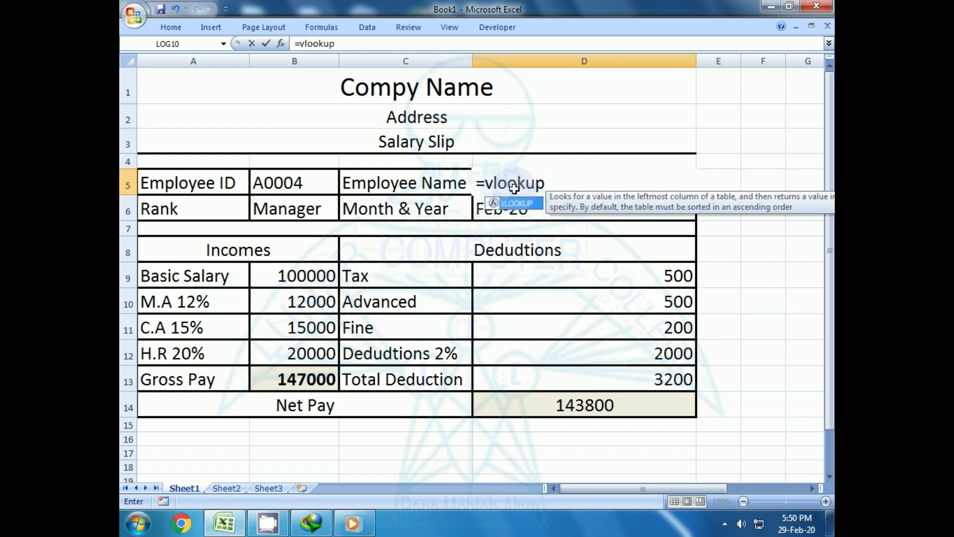
text(()
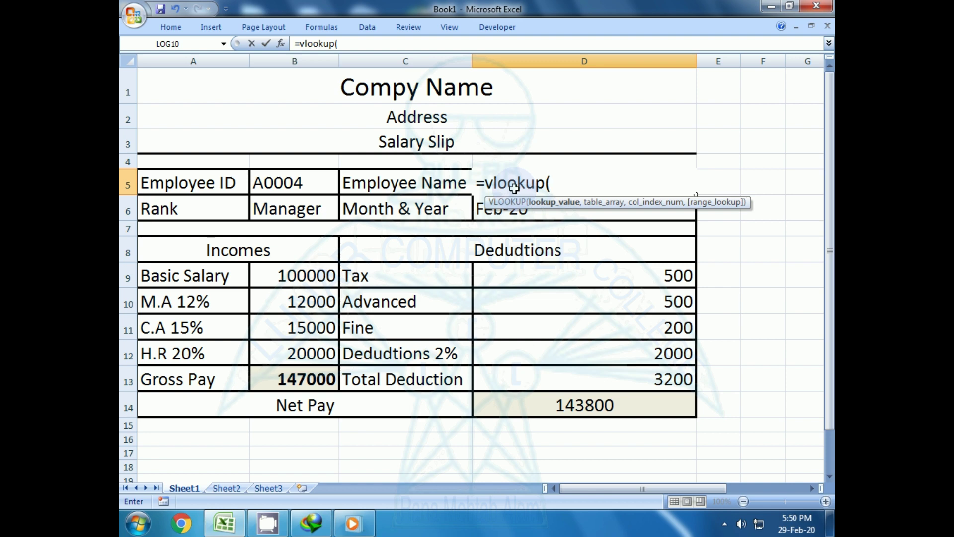
click(270, 185)
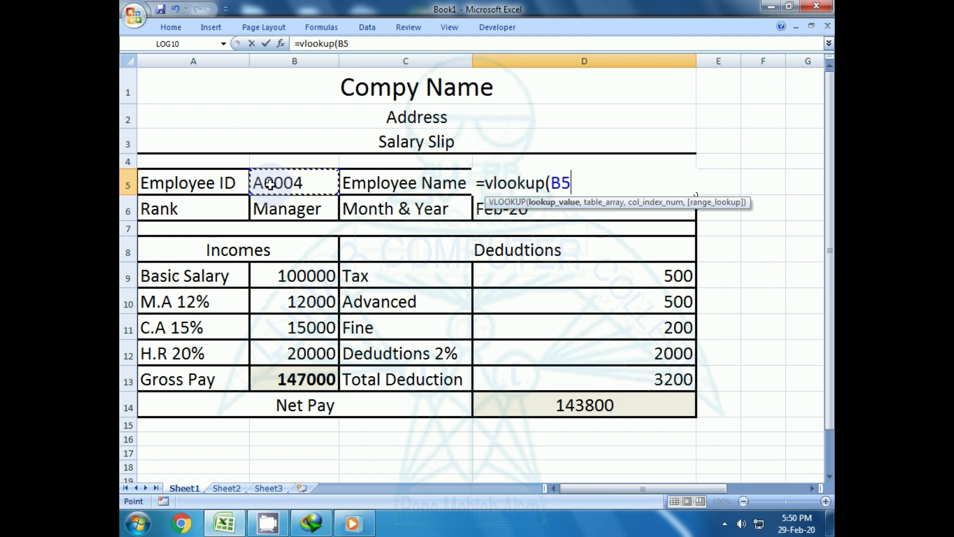
text(,)
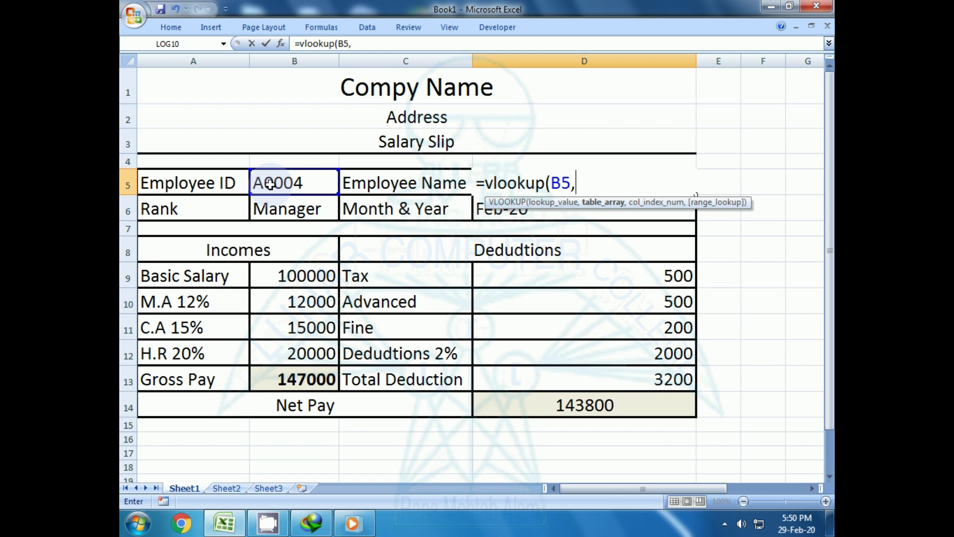
- Select the employee table P4:V12 as the VLOOKUP range, followed by a comma
click(813, 488)
click(813, 487)
click(812, 486)
click(812, 486)
click(812, 485)
click(813, 485)
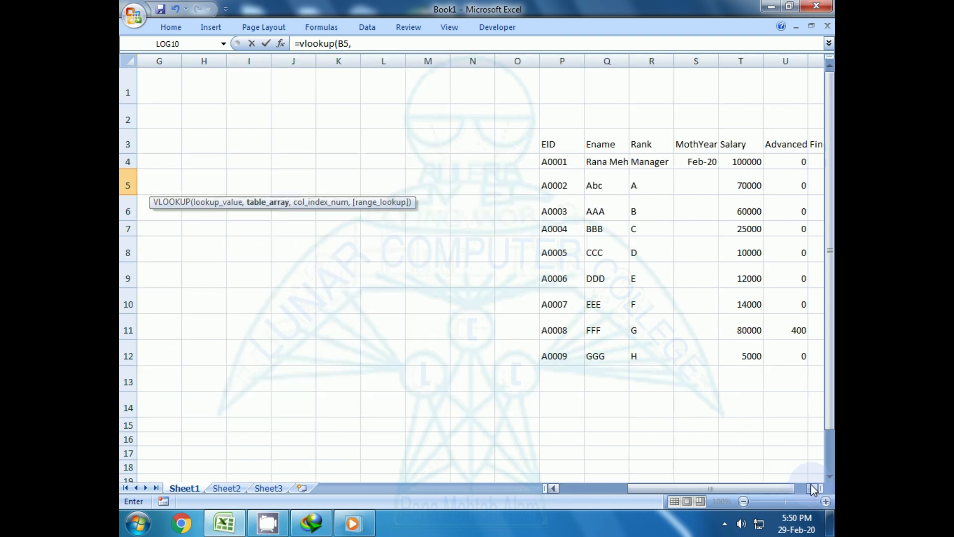
click(811, 485)
click(810, 485)
click(811, 485)
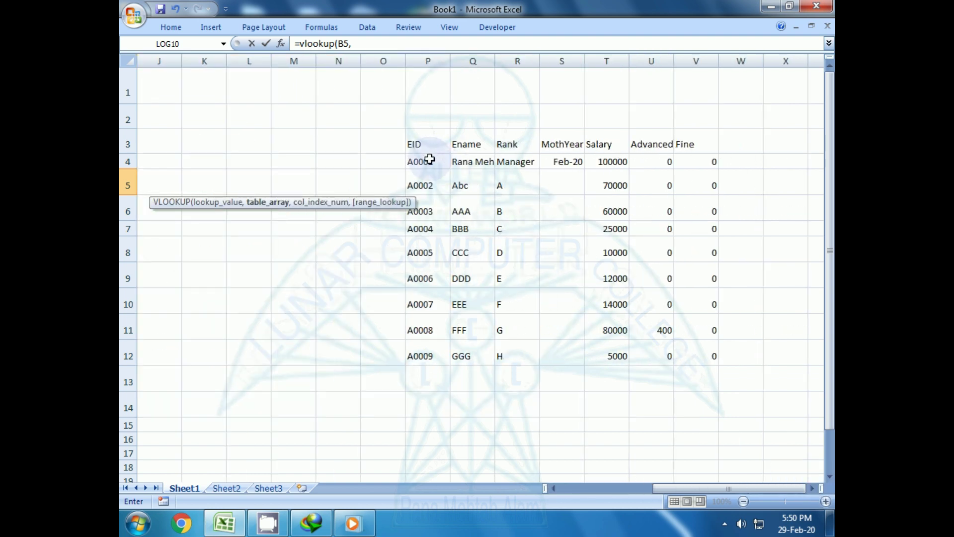
drag(426, 160, 684, 354)
click(553, 487)
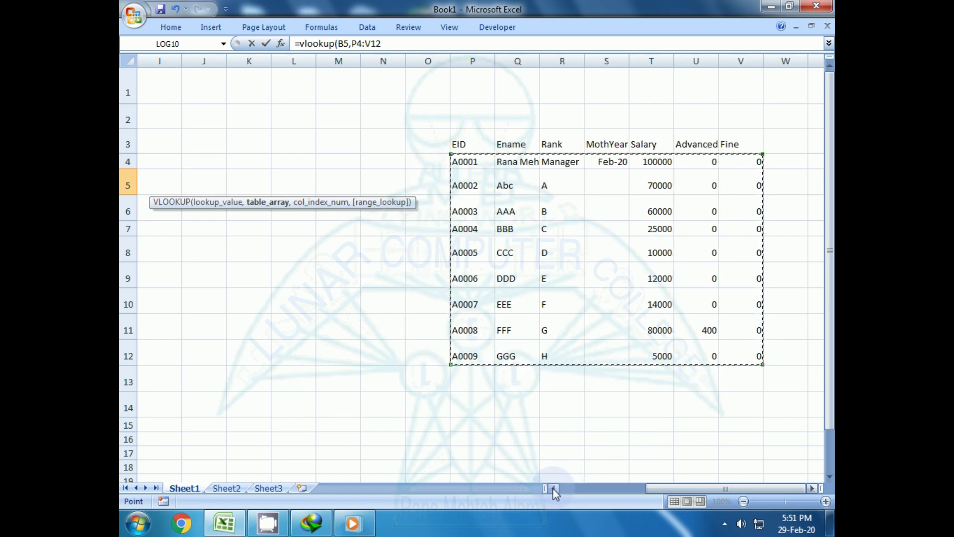
click(553, 488)
click(553, 488)
click(552, 488)
click(552, 488)
click(552, 488)
click(552, 488)
click(552, 488)
click(553, 488)
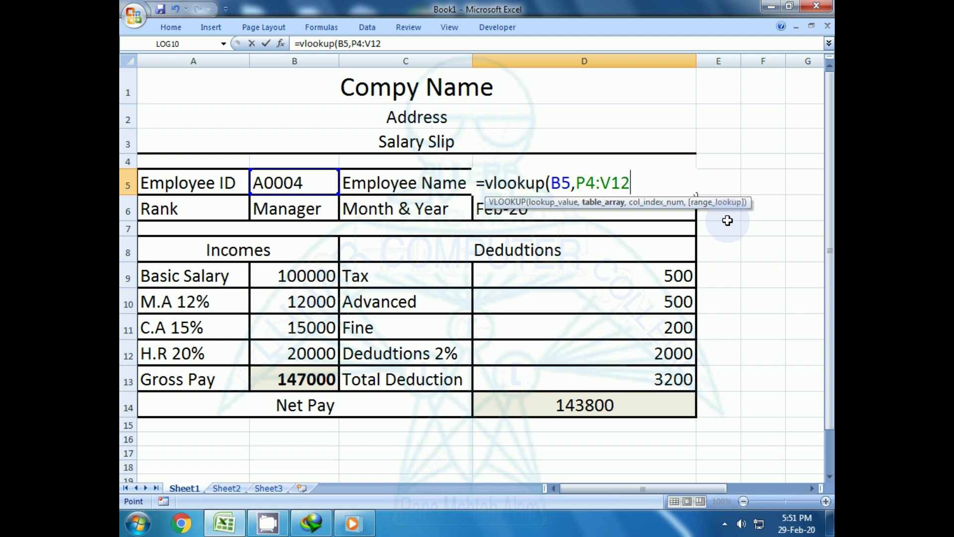
text(,)
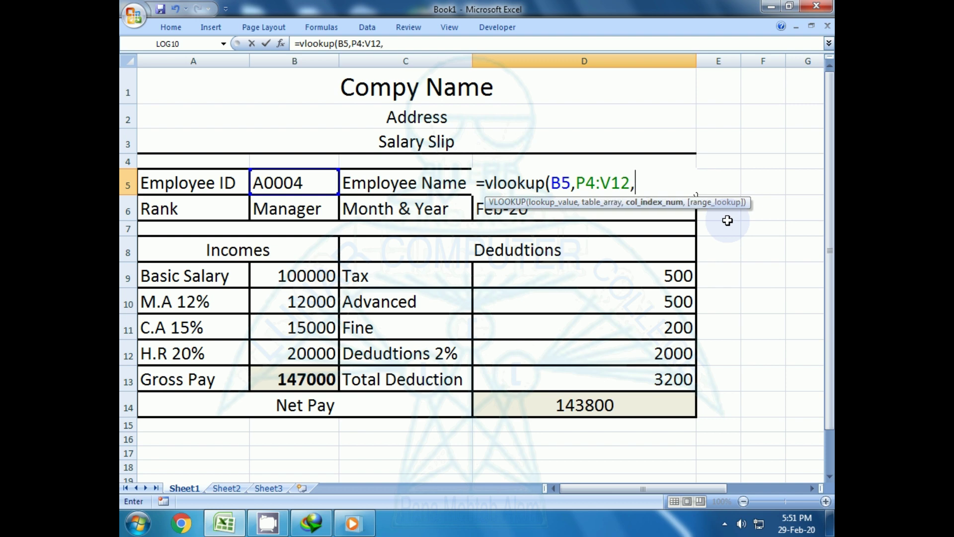
- Scroll over to the employee table once more to check it, then back to the slip
click(812, 488)
drag(811, 488, 806, 487)
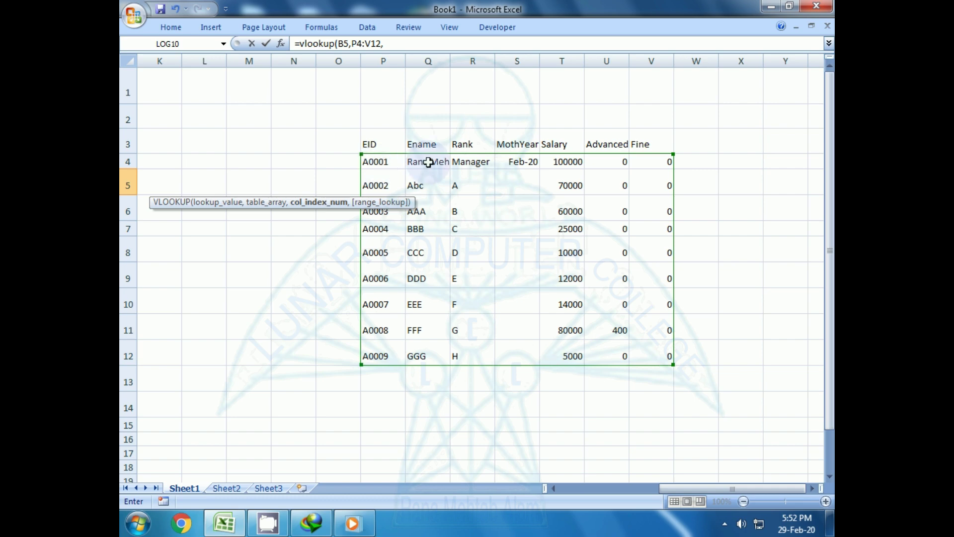
click(554, 489)
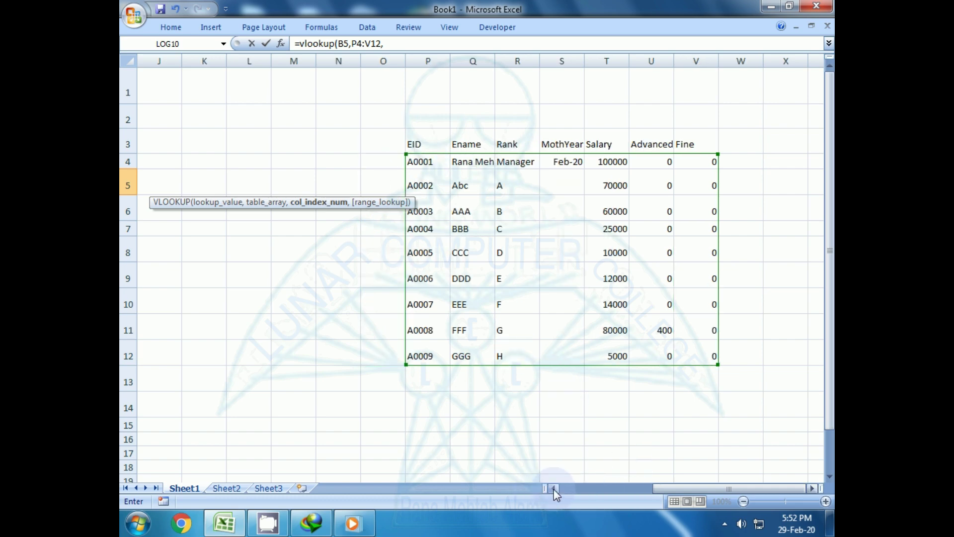
click(553, 489)
click(554, 489)
click(553, 489)
click(553, 489)
click(553, 489)
click(553, 489)
click(553, 489)
click(553, 489)
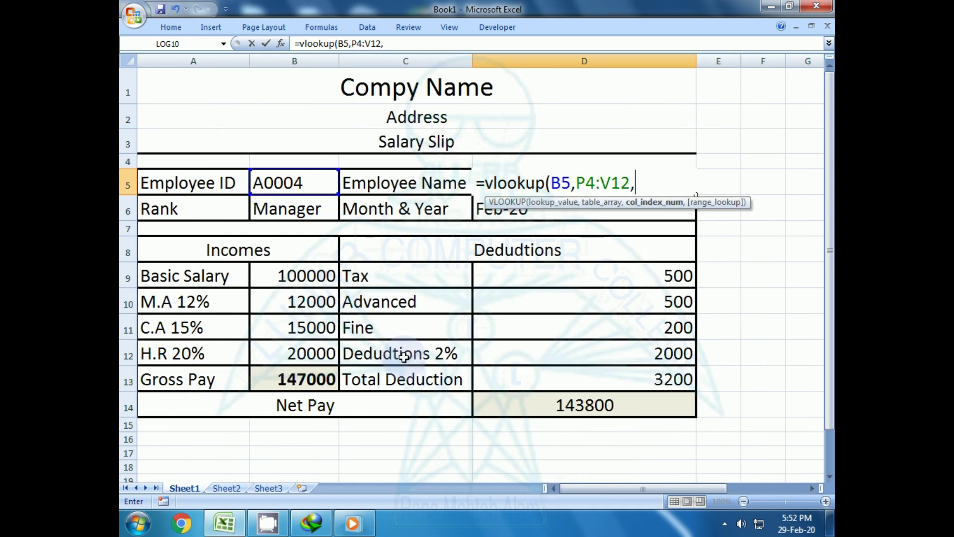
- Complete the formula as =VLOOKUP(B5,P4:V12,2,0) so D5 displays BBB
text(2)
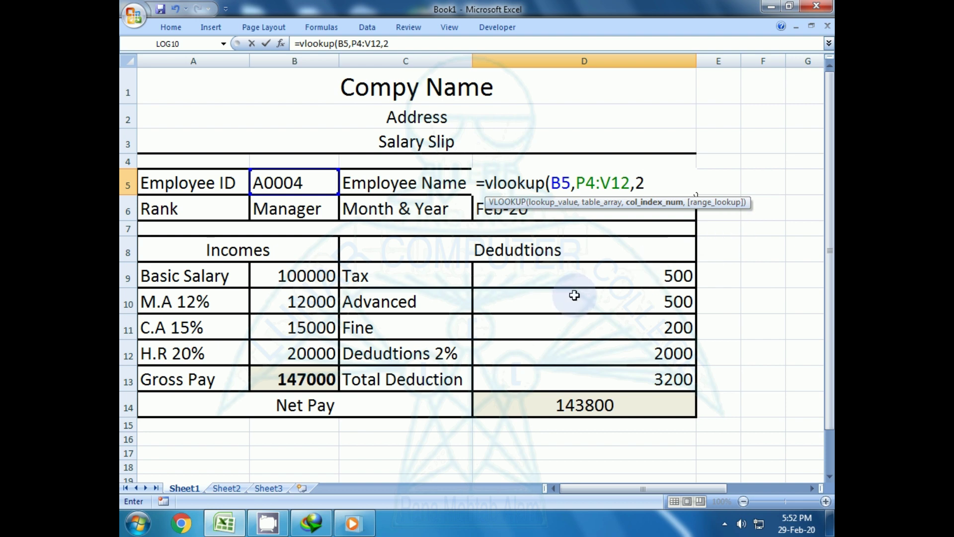
text(,)
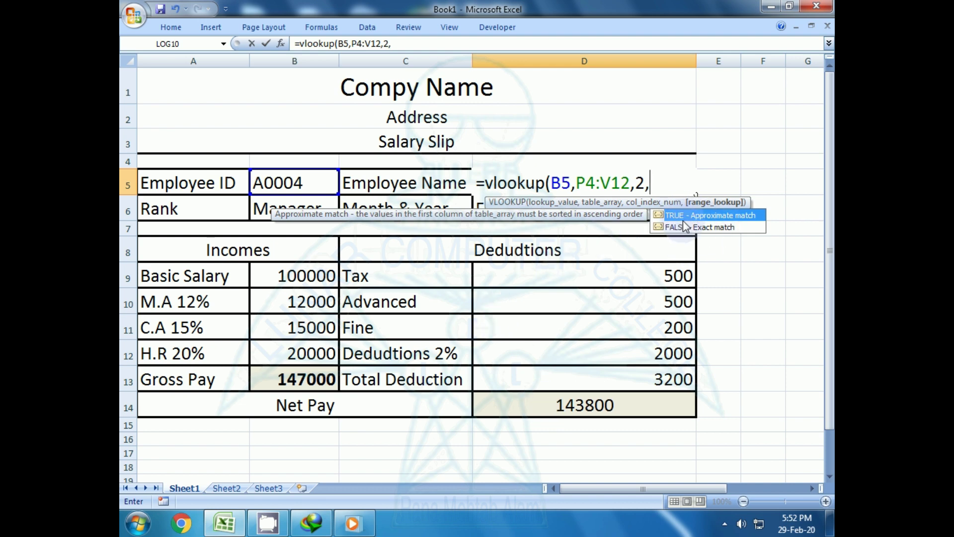
text(0))
key(Return)
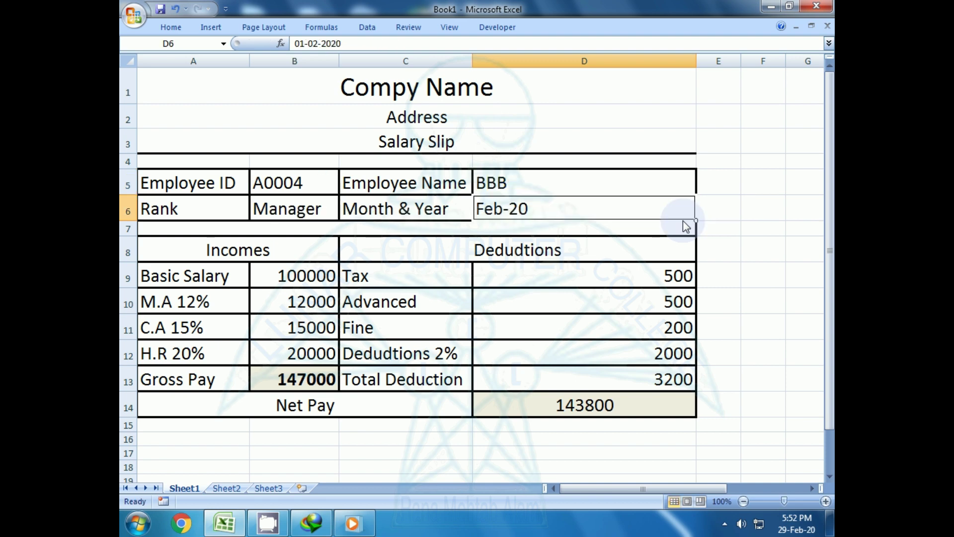
key(Up)
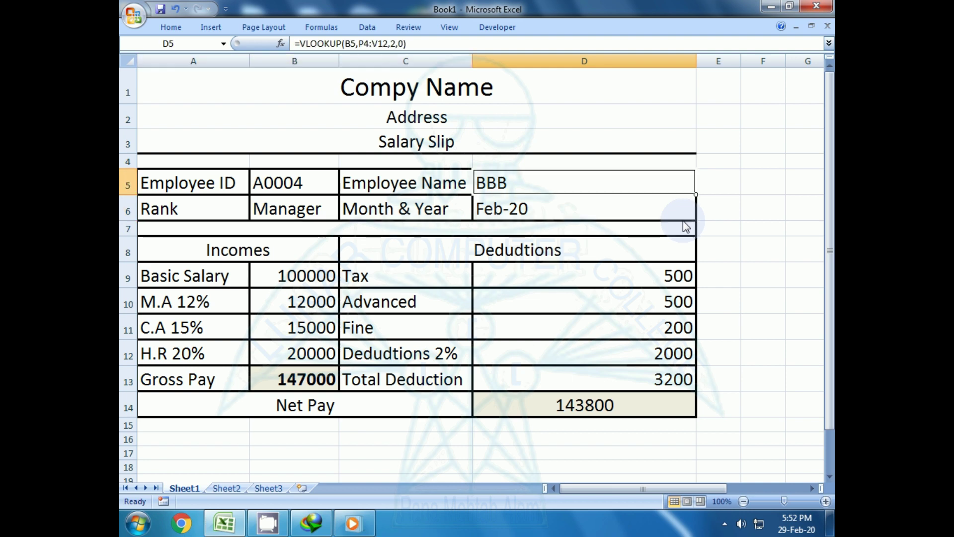
- Pick employee A0001 from B5's dropdown and check the name lookup in D5
click(329, 185)
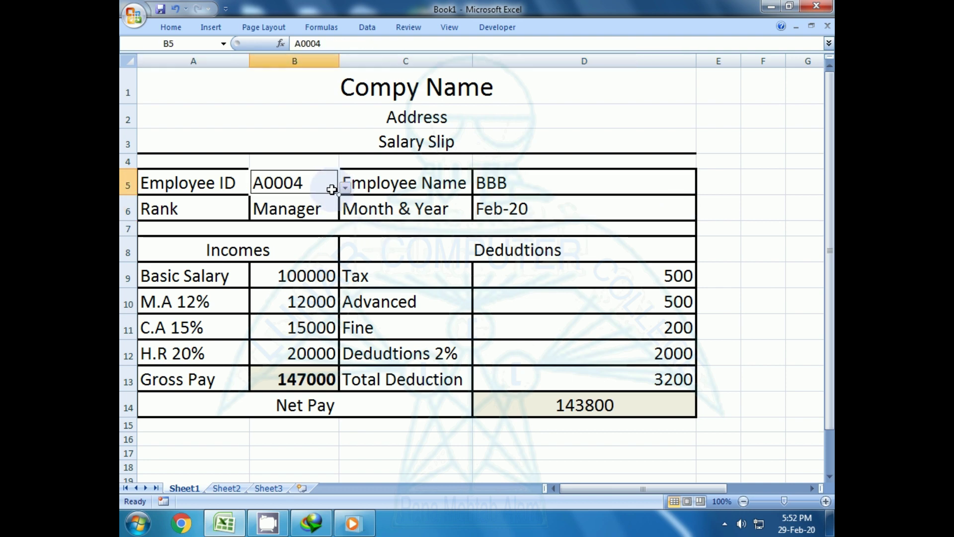
click(345, 188)
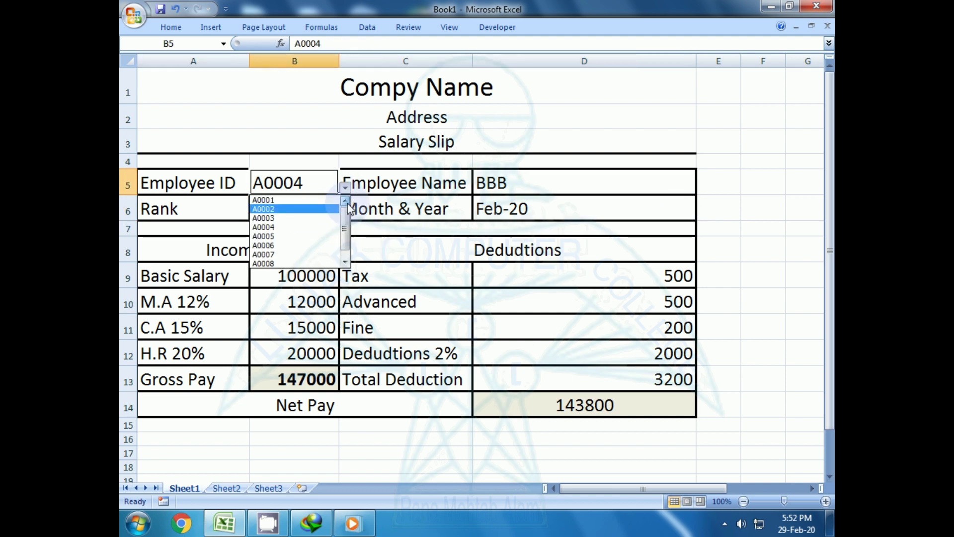
click(300, 201)
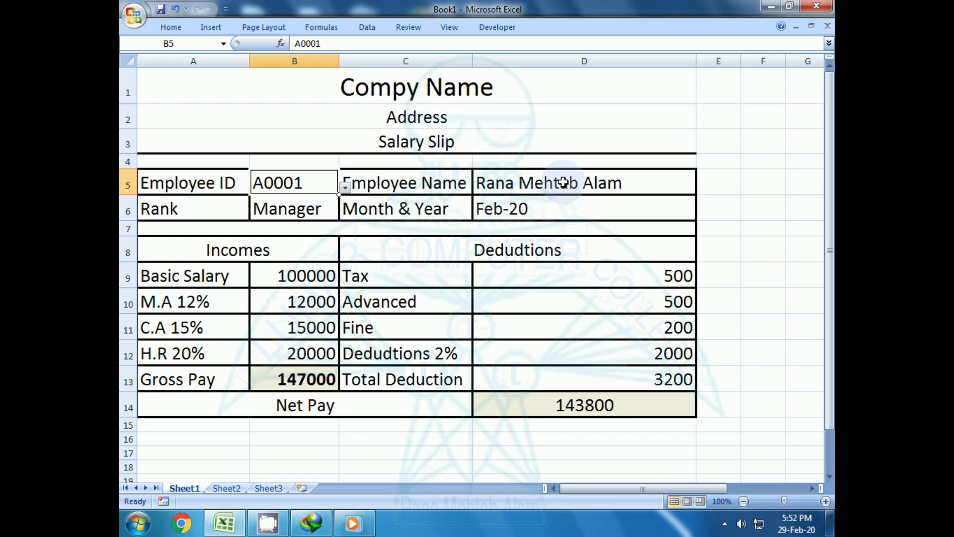
click(557, 182)
- Switch B5 to employee A0002, then review the H.R 20% formula and Basic Salary cell
click(281, 183)
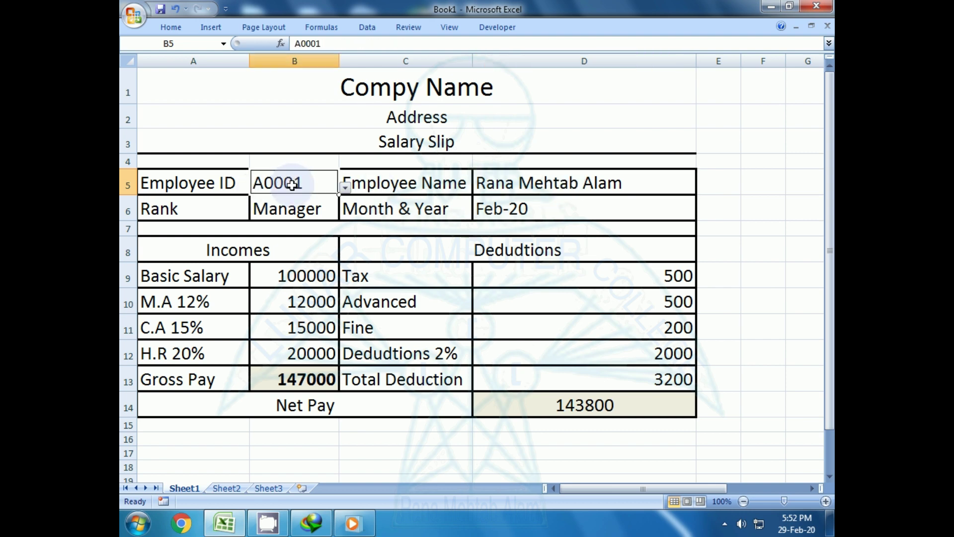
click(345, 187)
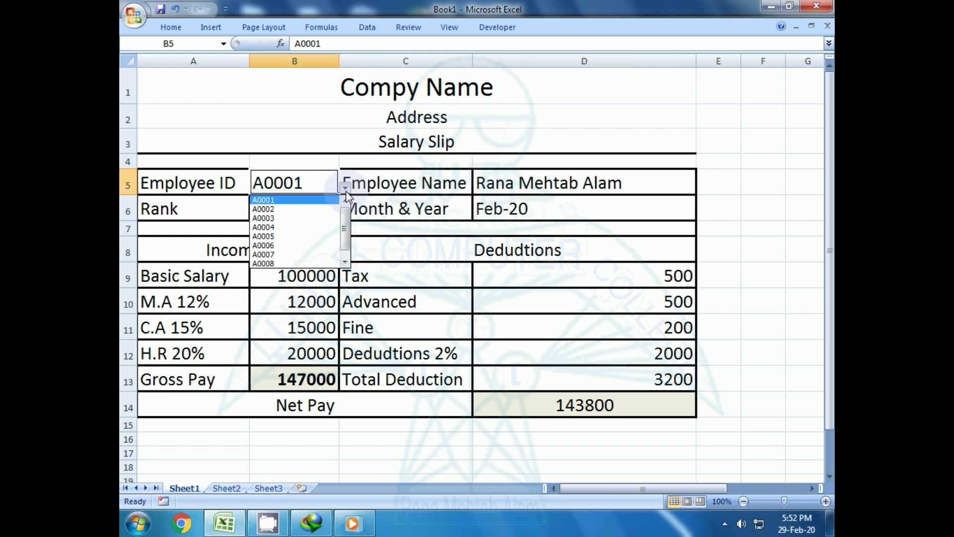
click(269, 209)
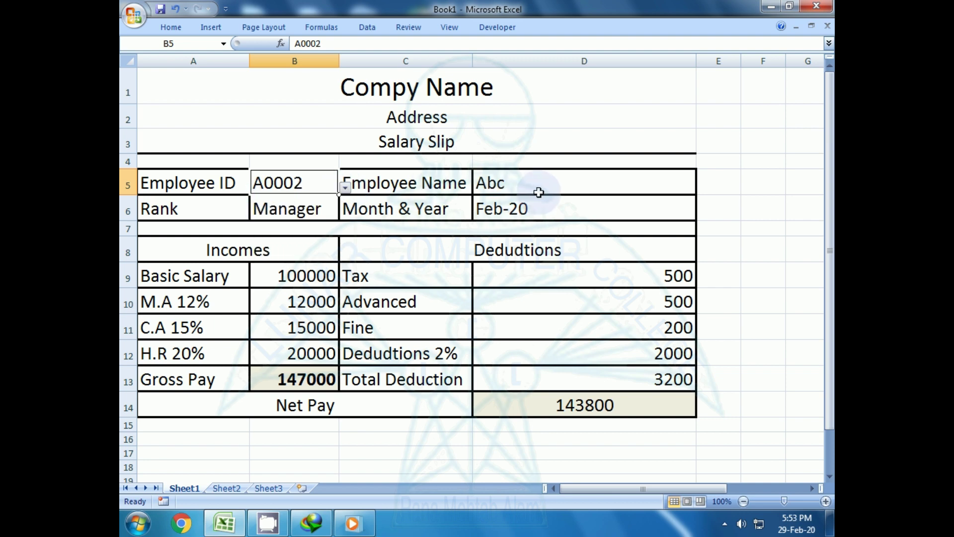
click(275, 350)
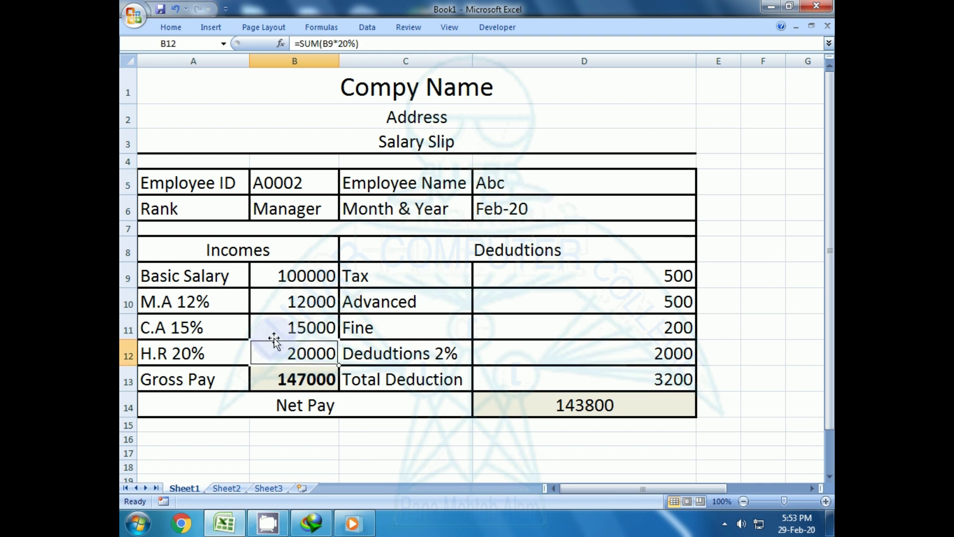
click(281, 277)
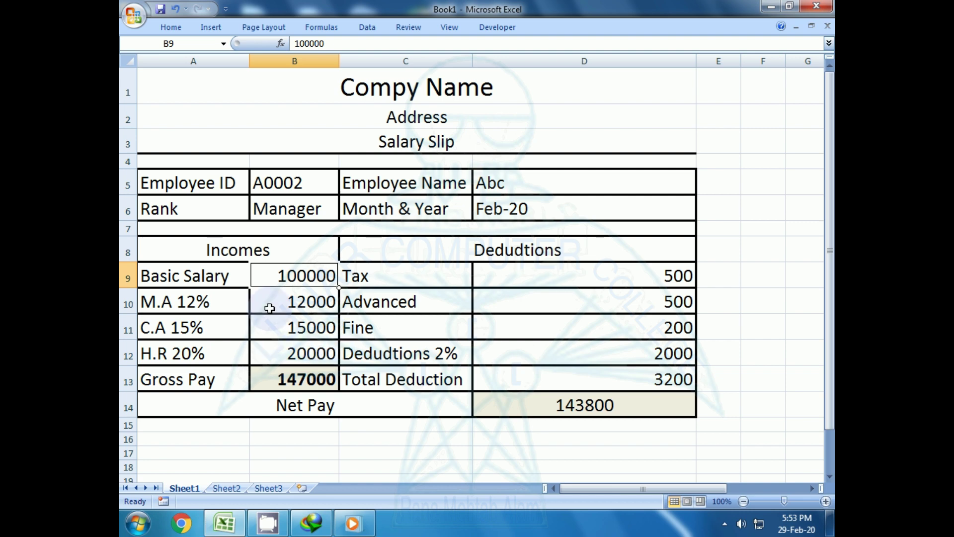
click(279, 271)
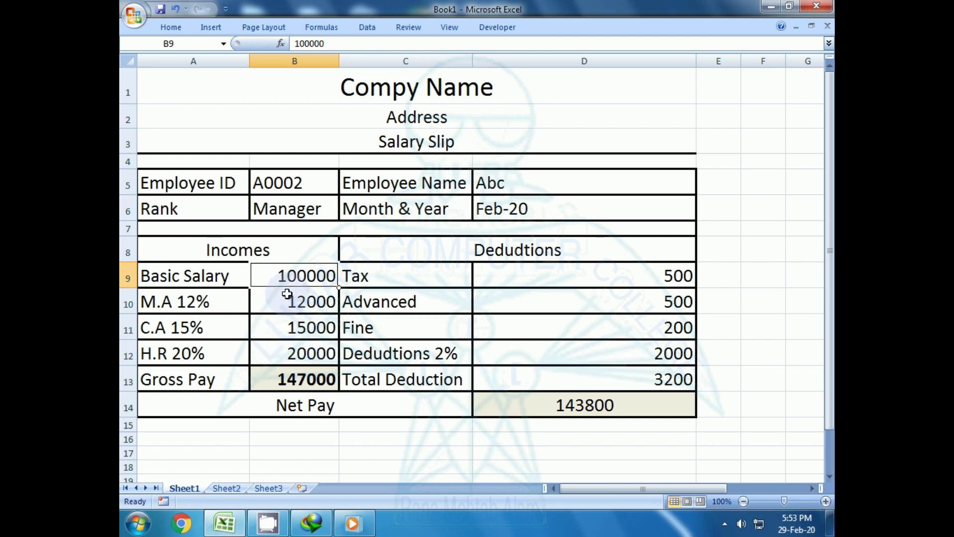
- Clear the Basic Salary value 100000 in B9, undoing an accidental Incomes heading deletion
click(286, 294)
key(Up)
key(Up)
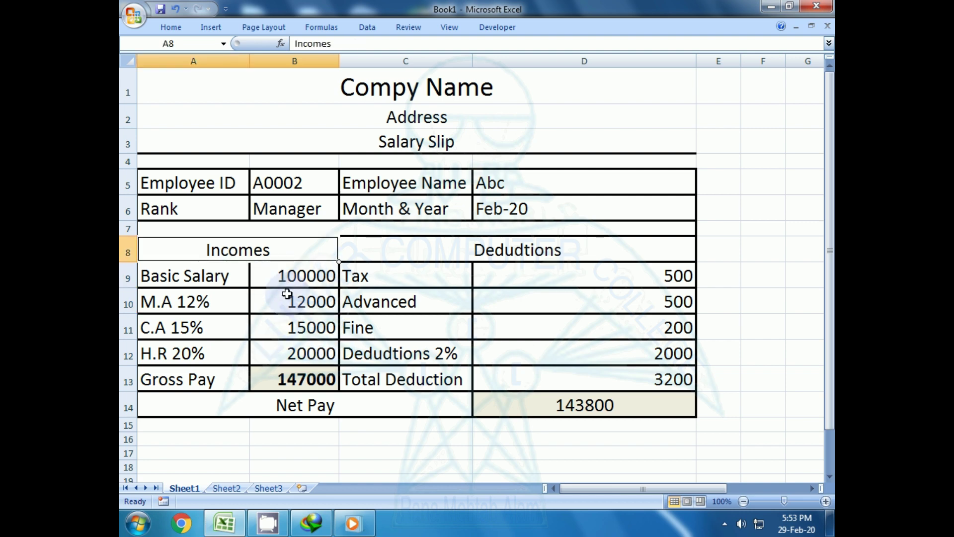
key(Delete)
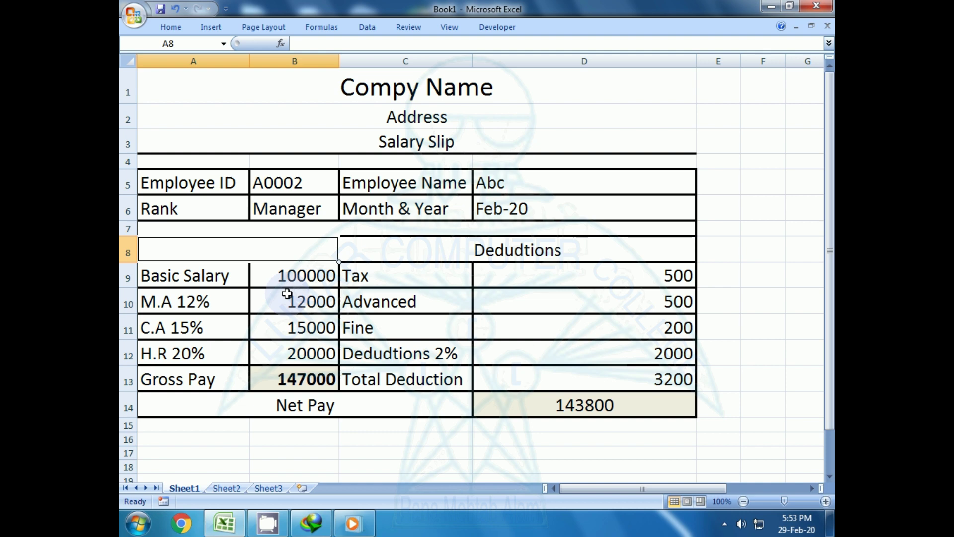
click(290, 276)
click(291, 326)
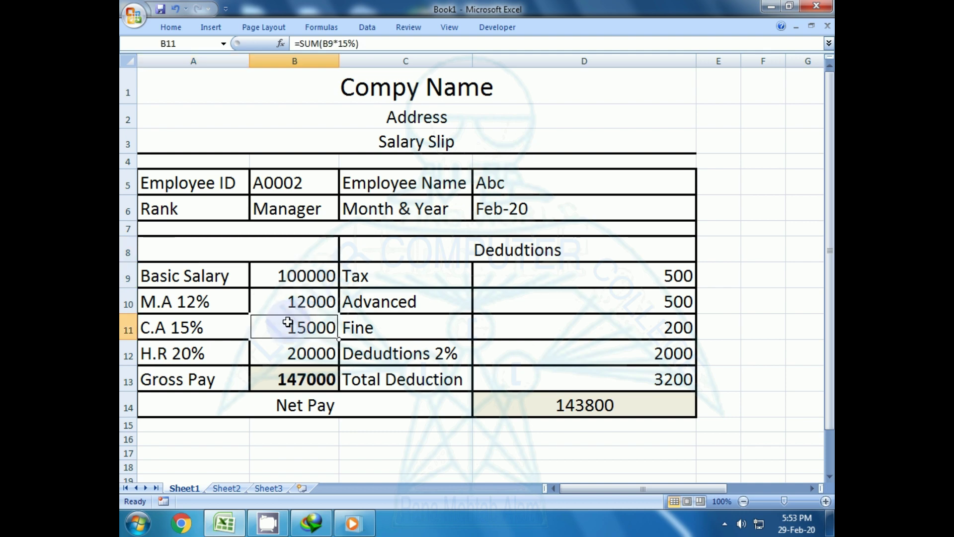
key(ctrl+z)
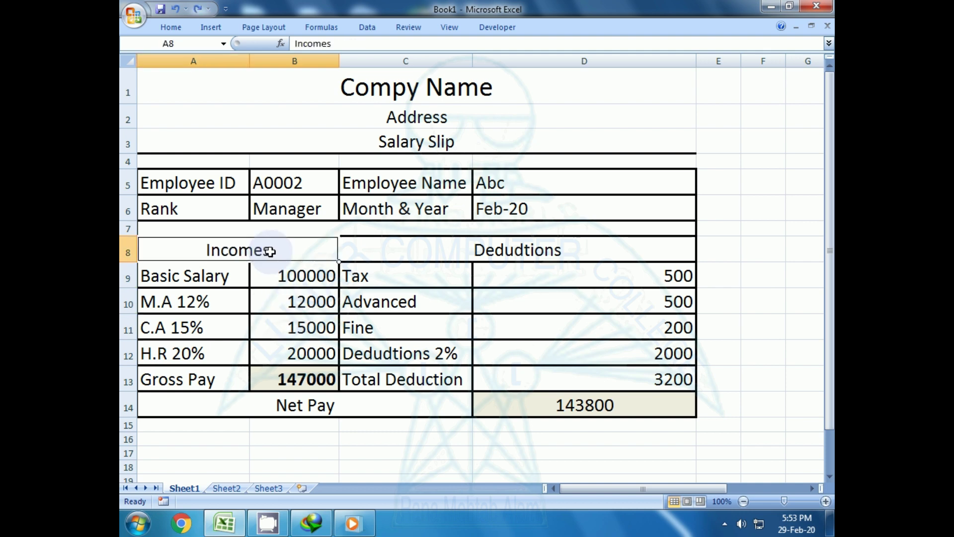
click(290, 275)
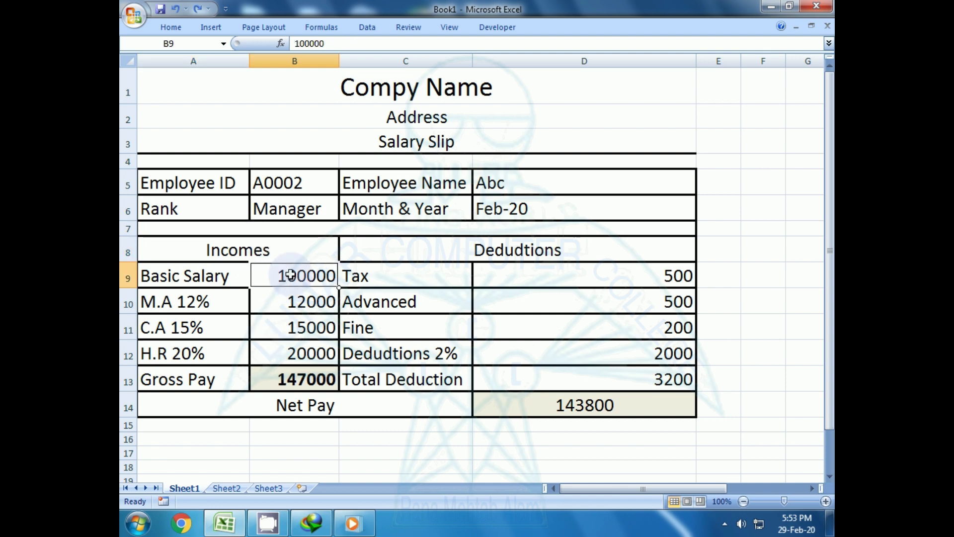
key(Delete)
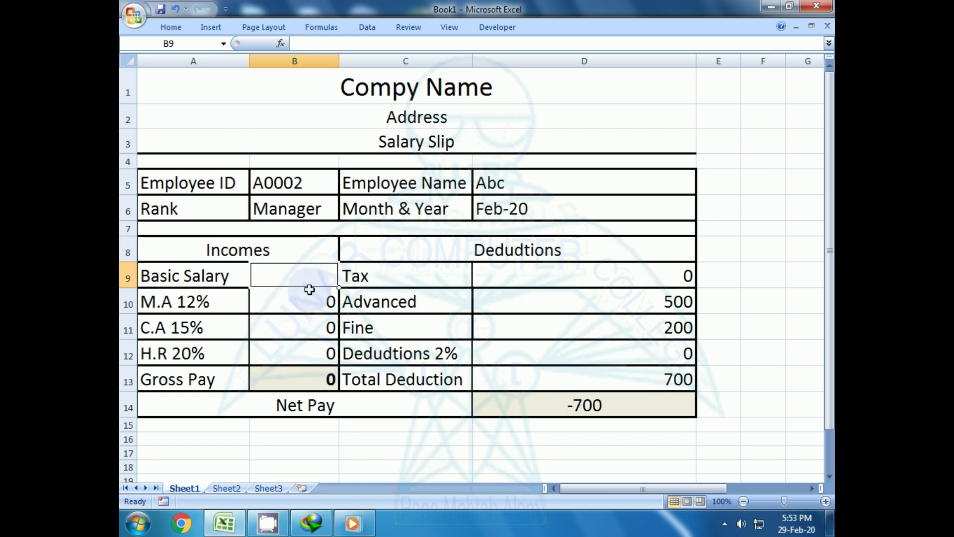
- Clear the Advanced and Fine amounts in D10 and D11, then empty B9 again
click(636, 307)
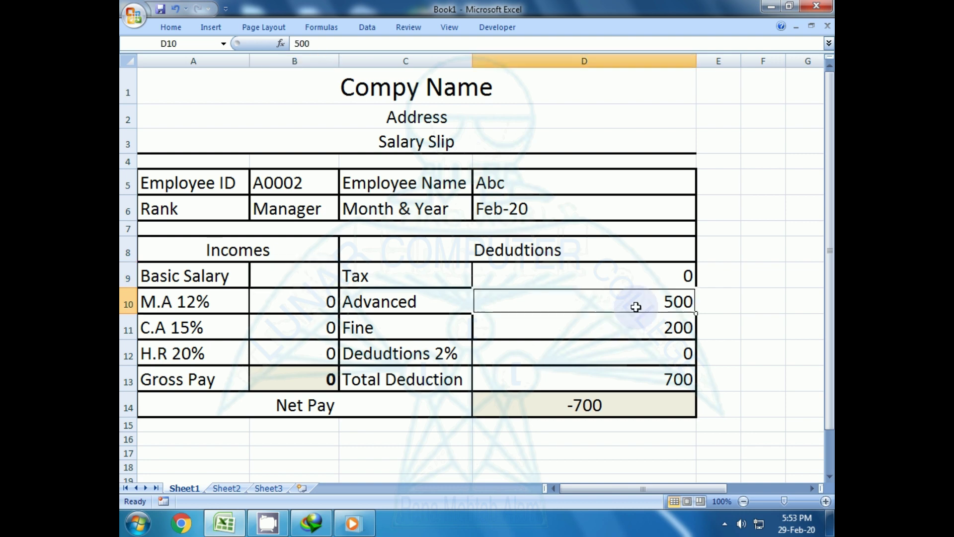
key(Delete)
key(Down)
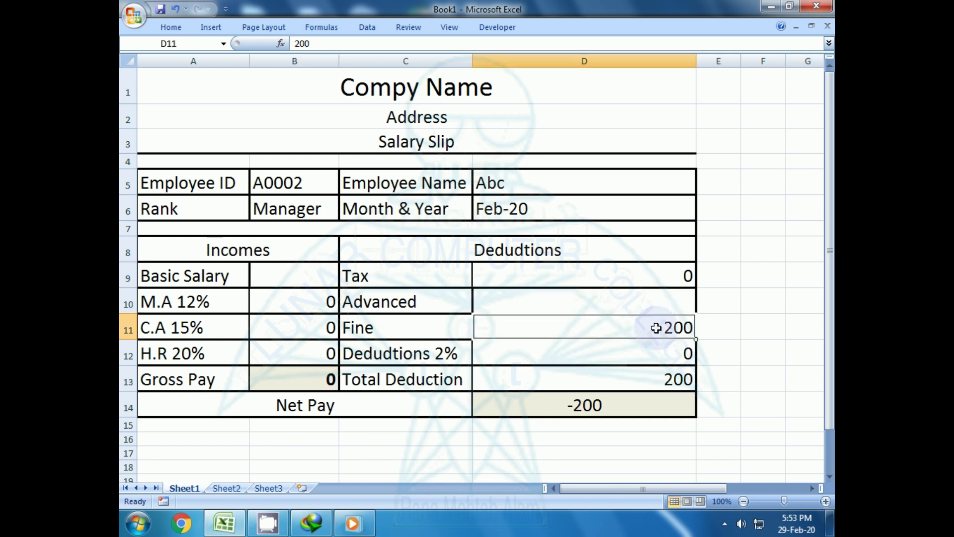
key(Delete)
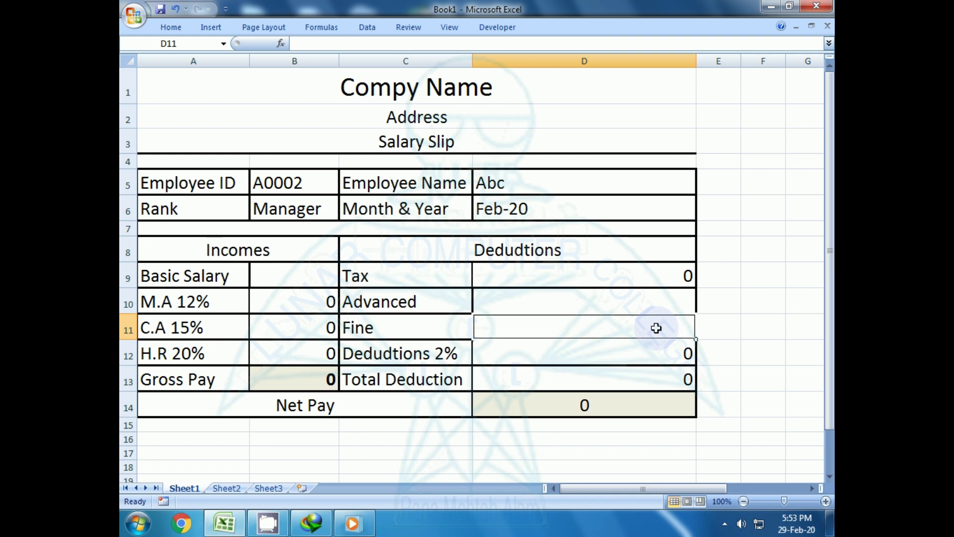
click(276, 277)
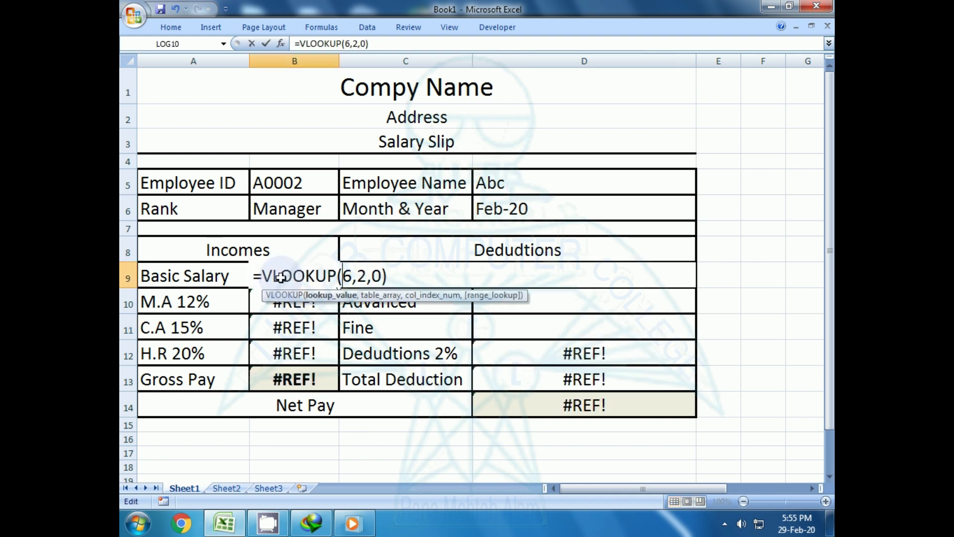
key(Delete)
key(Delete)
key(Delete)
key(Delete)
key(Delete)
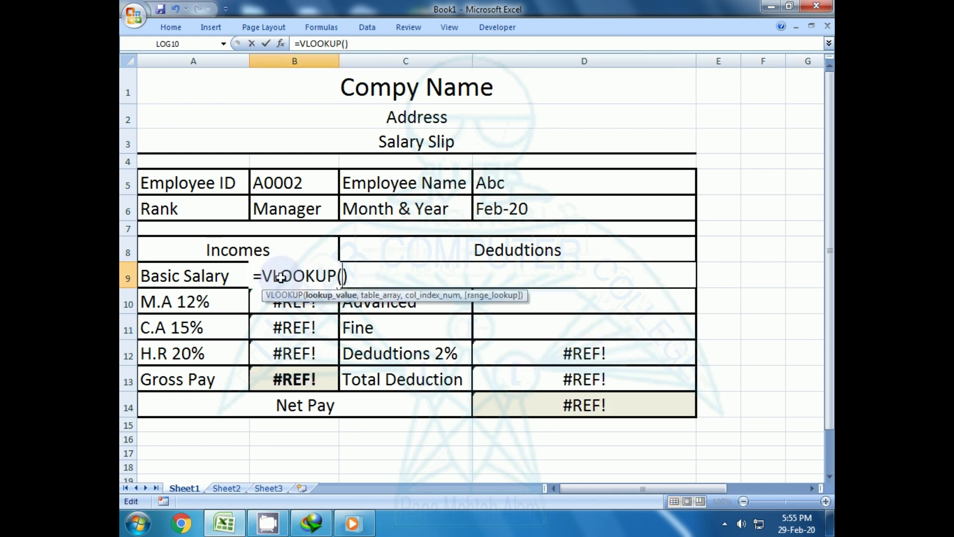
- Enter =VLOOKUP(B5,P4:V12,5,0) in B9, returning Basic Salary 70000 and Net Pay 101500
click(300, 183)
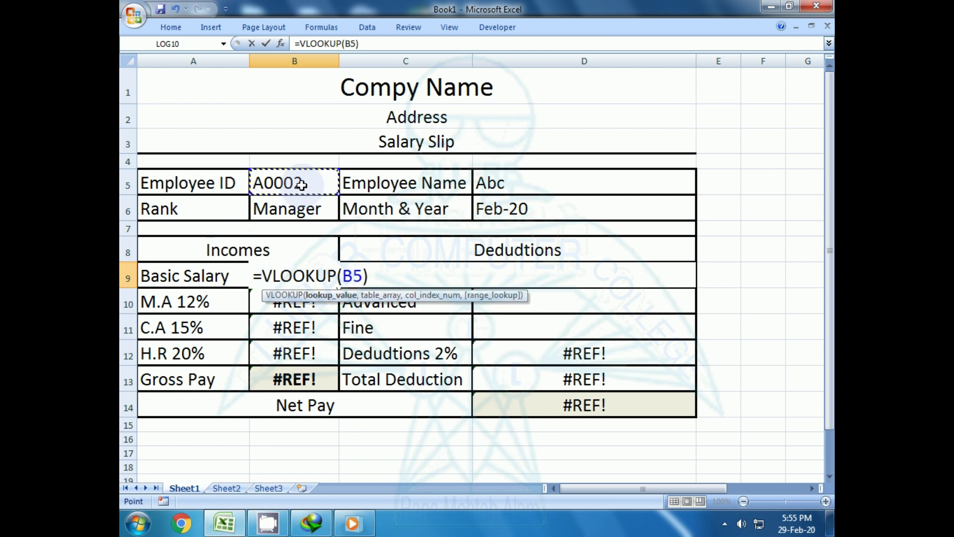
text(,)
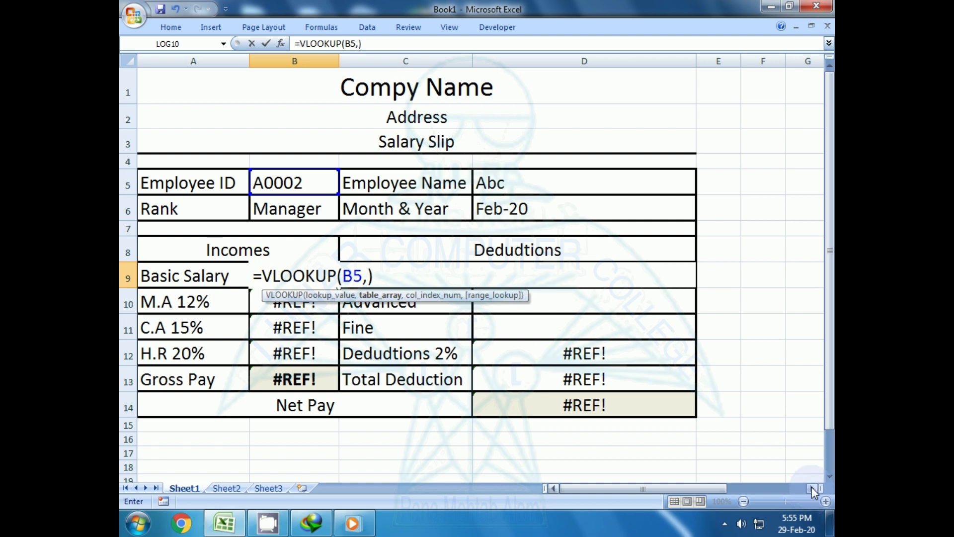
drag(812, 487, 812, 487)
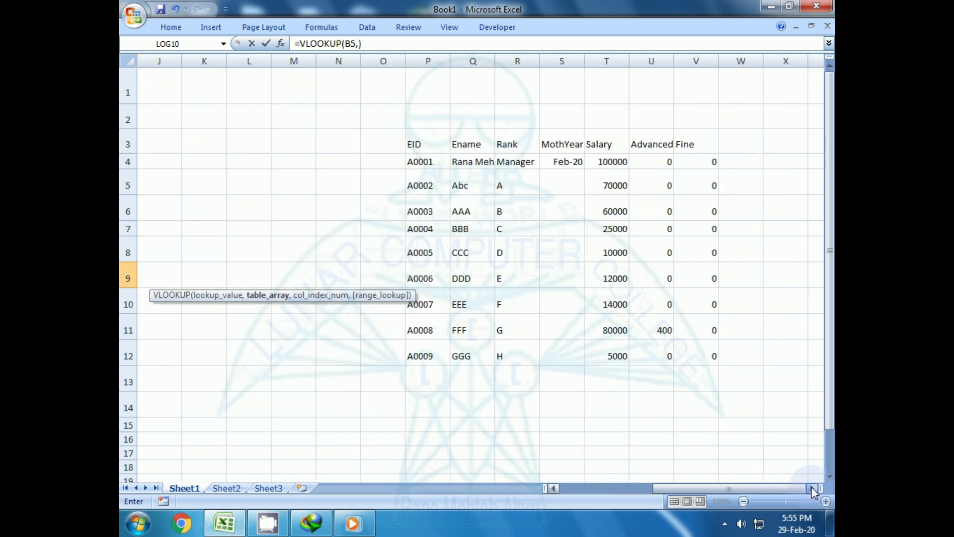
drag(420, 162, 712, 345)
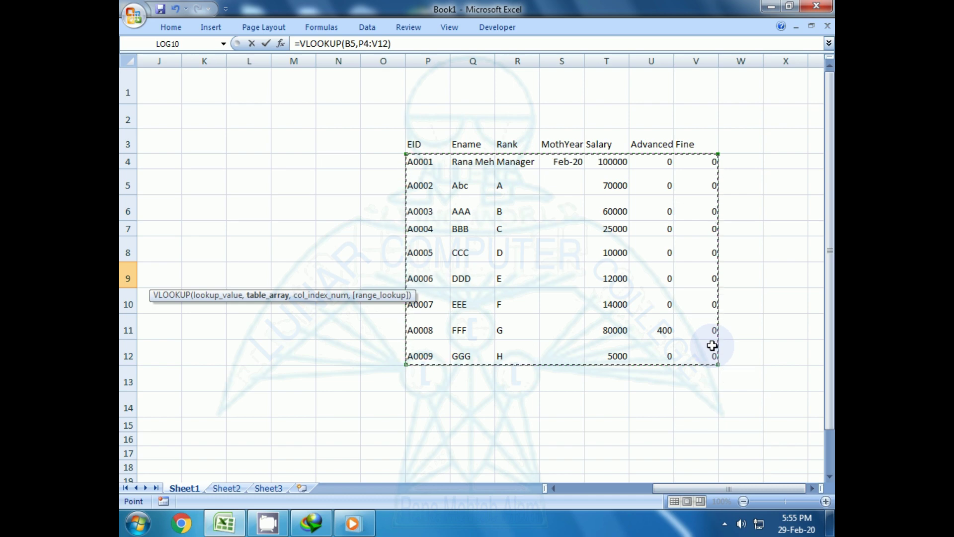
drag(557, 488, 557, 488)
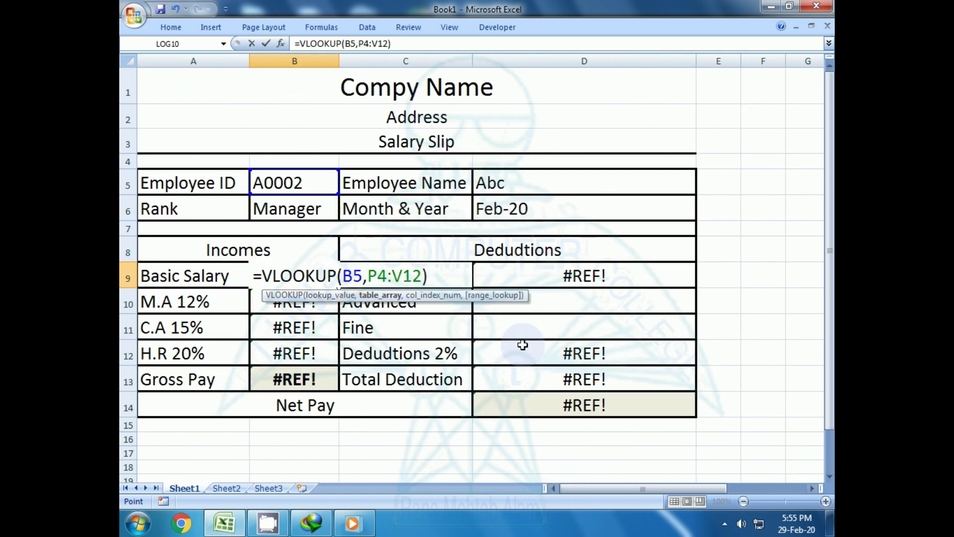
text(,)
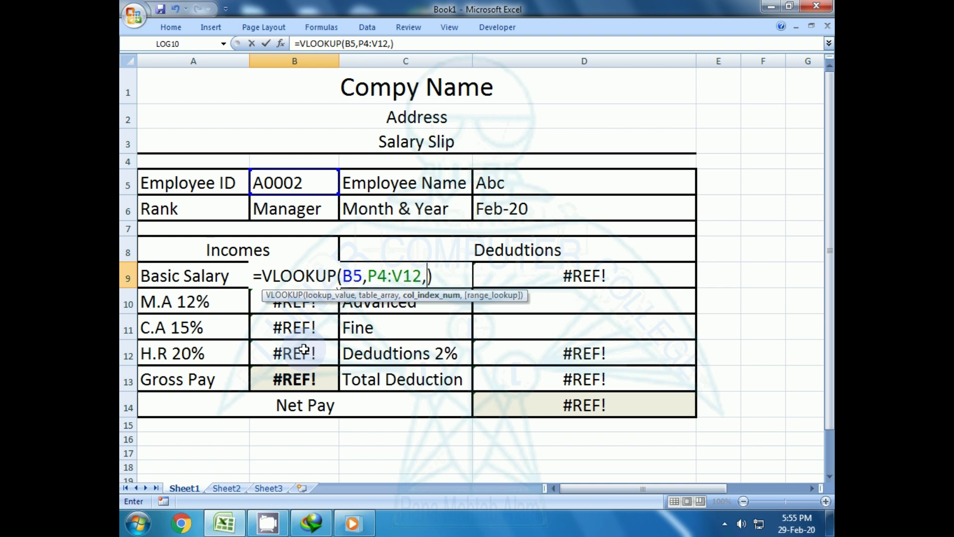
text(5,0)
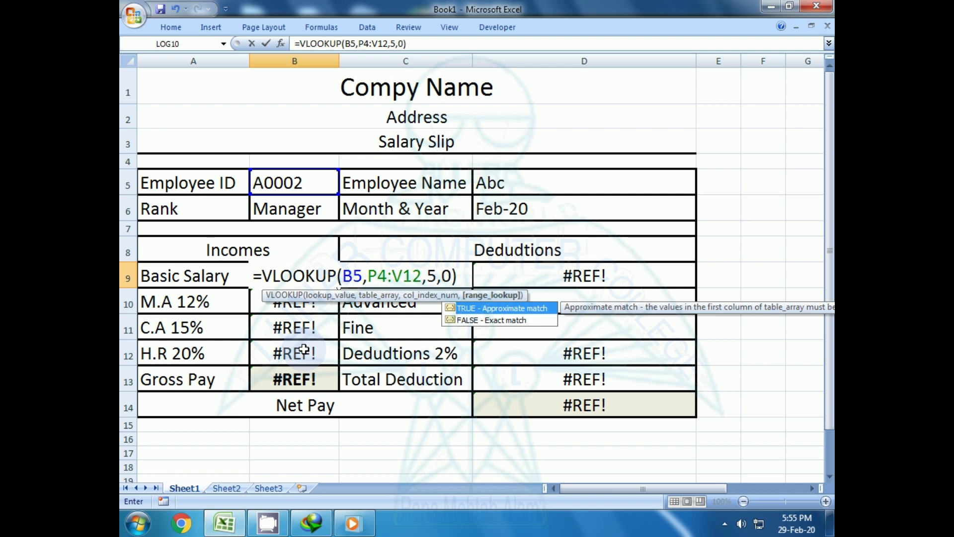
key(Return)
key(Up)
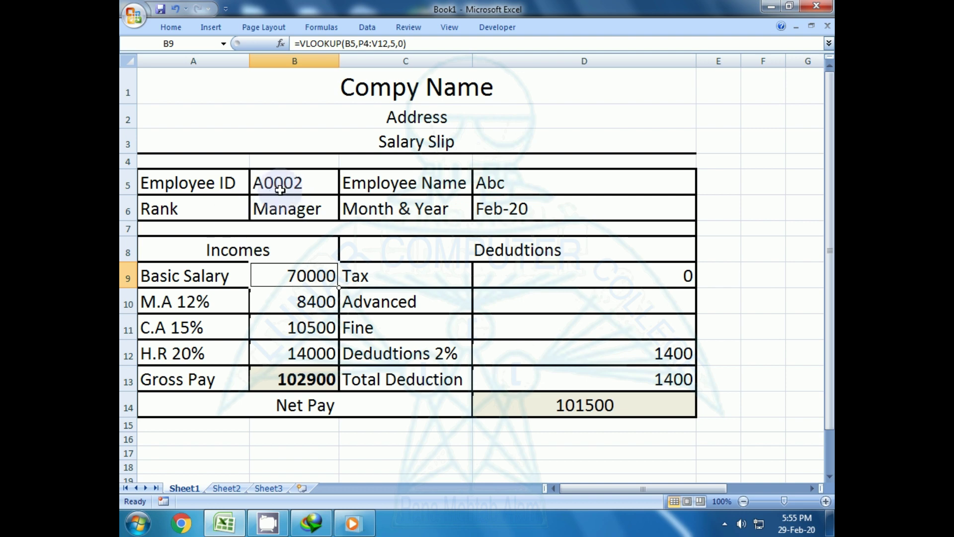
click(279, 188)
- Choose A0001 in B5 and confirm Basic Salary now shows 100000 with Net Pay 144500
click(345, 187)
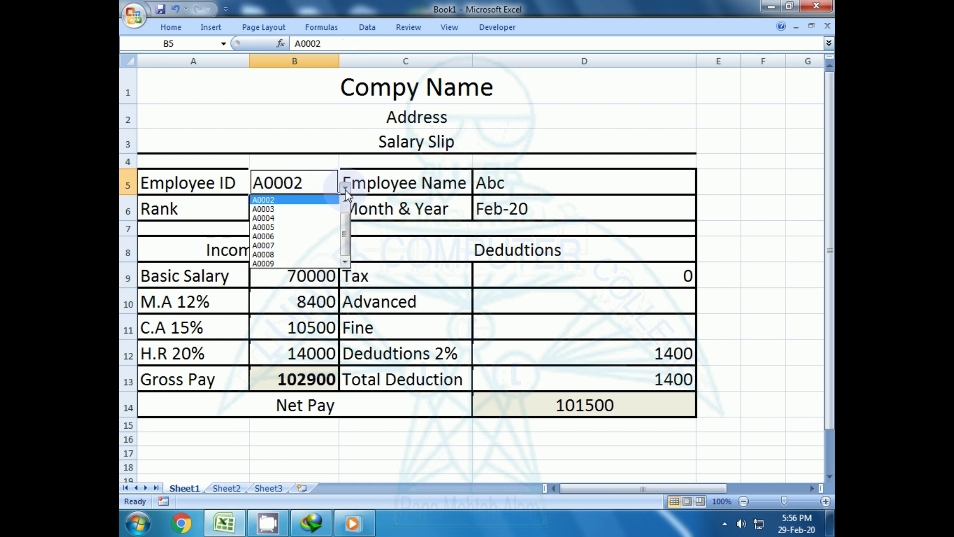
click(345, 200)
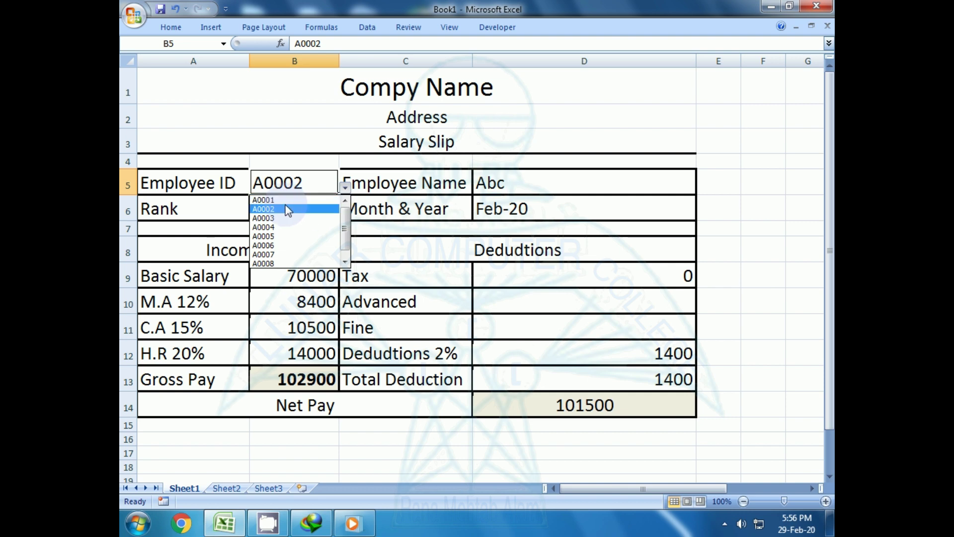
click(271, 200)
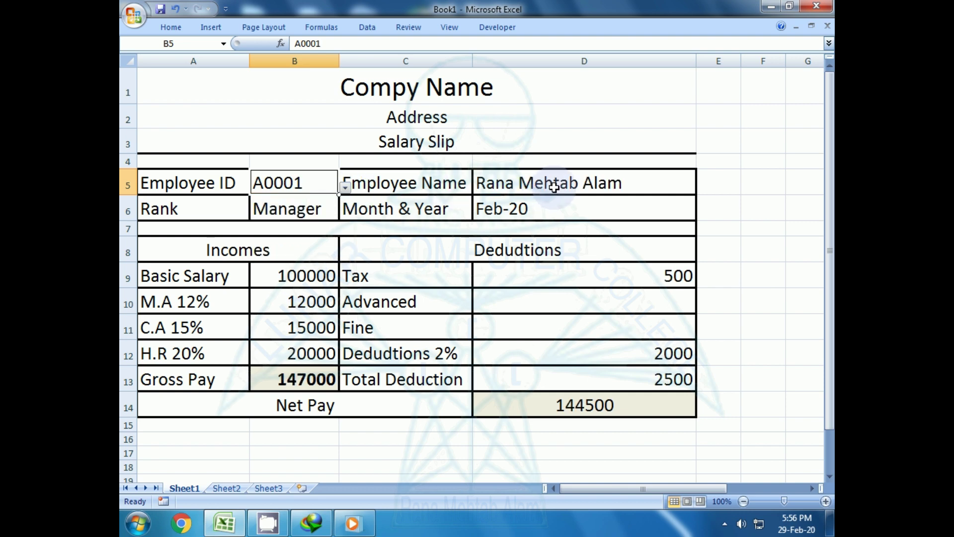
click(304, 275)
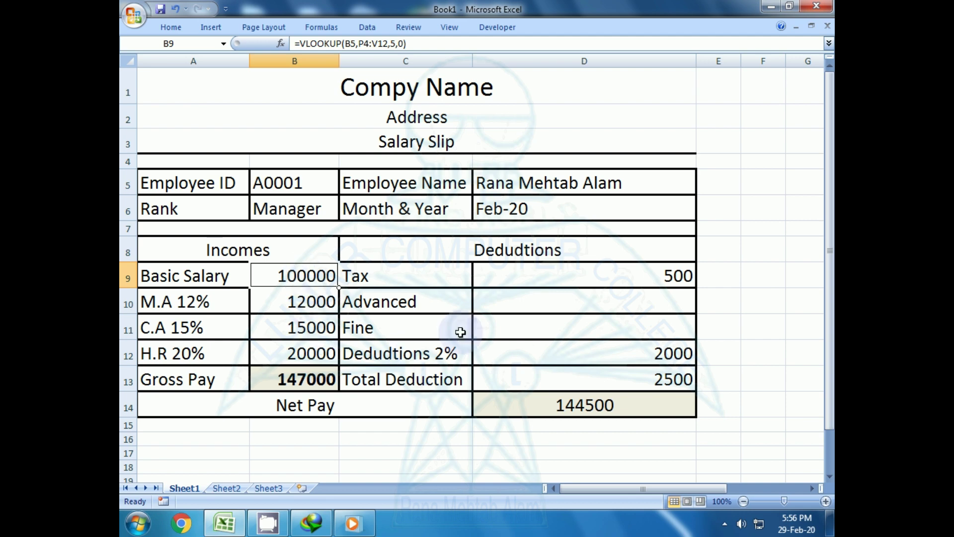
- Enter =VLOOKUP(B5,P4:V12,6,0) in D10 and the column-7 lookup in D11
click(507, 307)
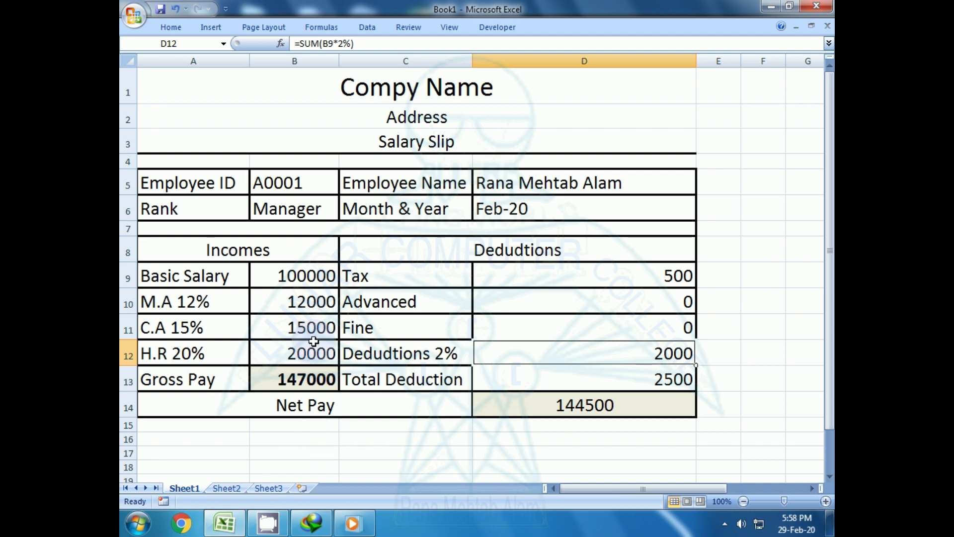
click(649, 306)
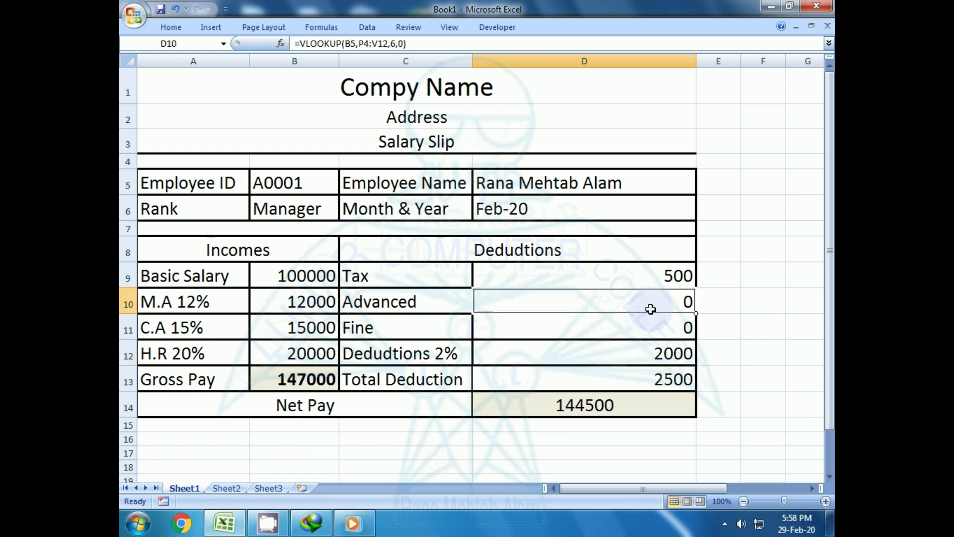
double_click(650, 309)
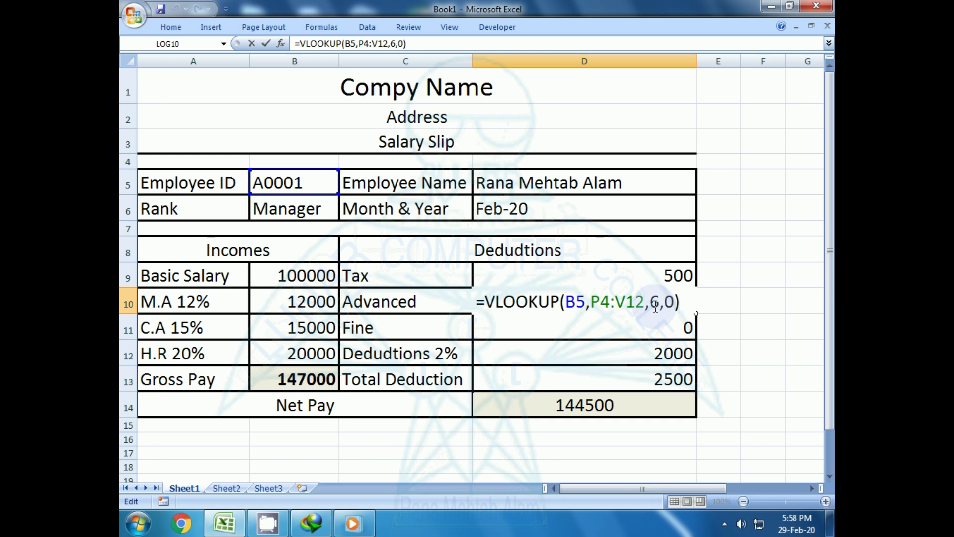
key(Return)
double_click(655, 326)
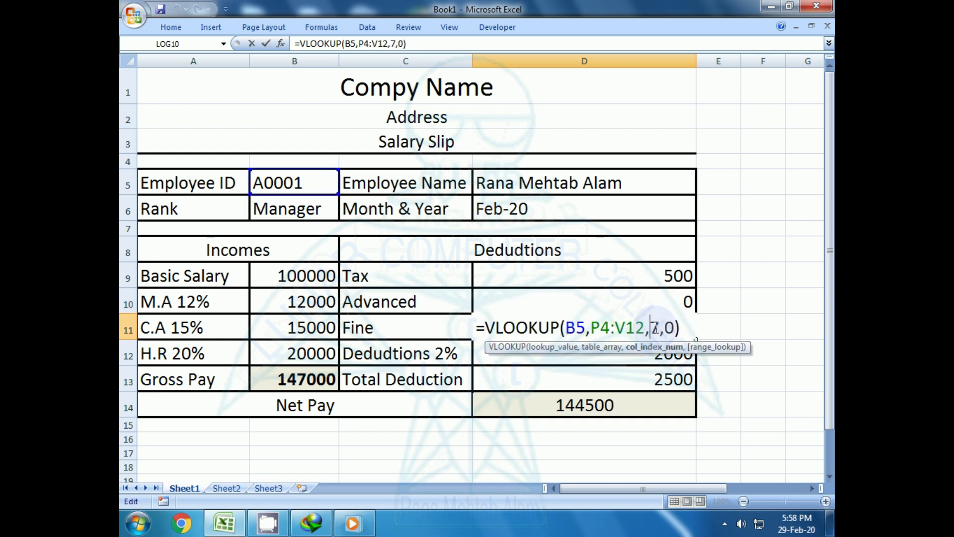
key(Return)
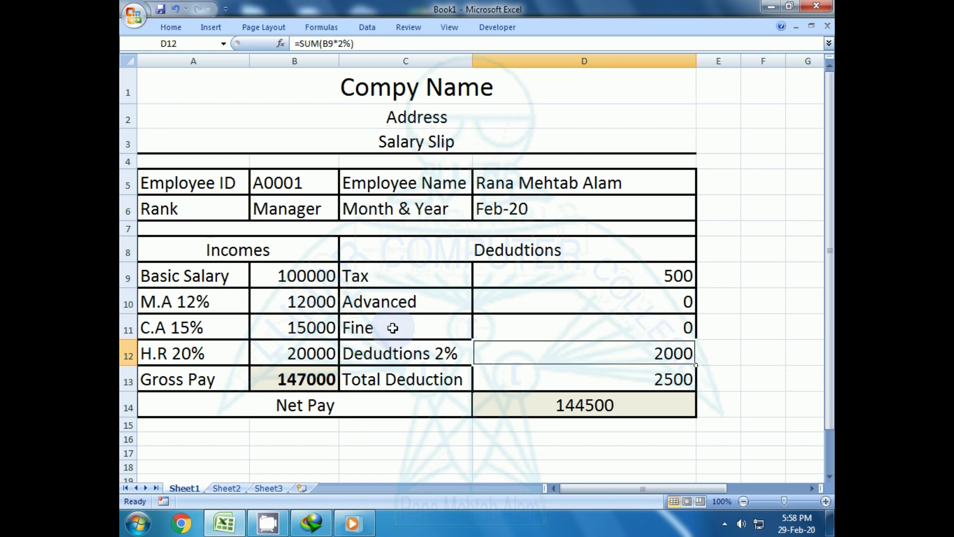
click(313, 187)
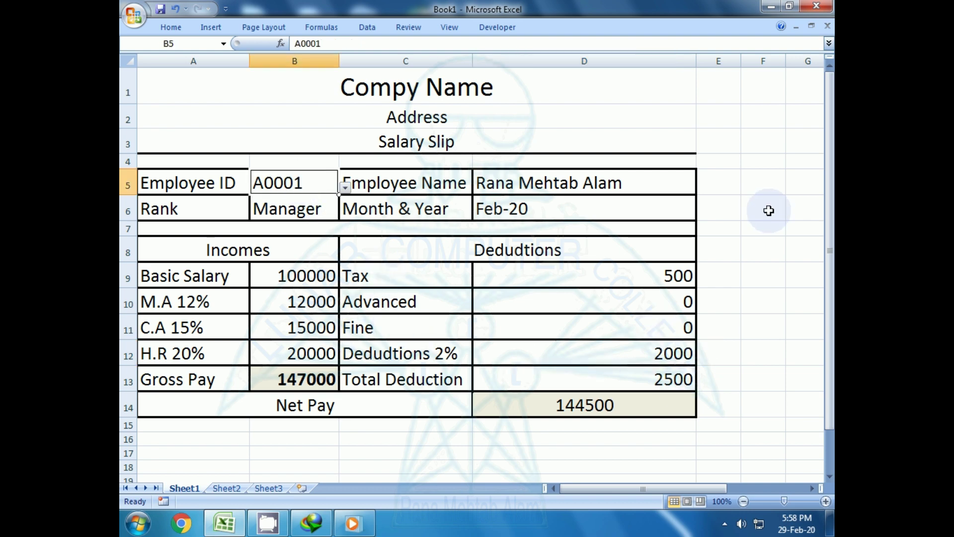
- Type Employee IDs a0002 and then a0003 directly into B5 to test the lookups
text(1)
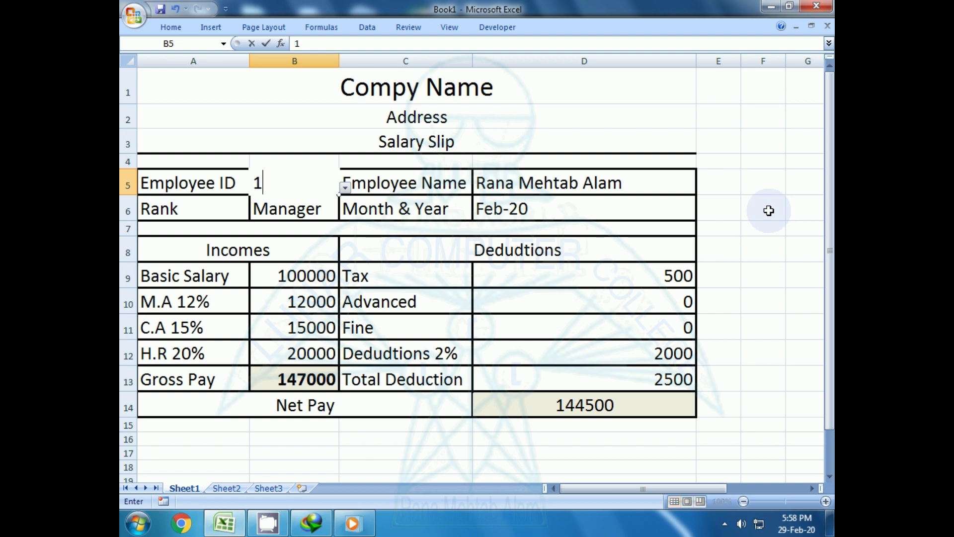
key(BackSpace)
text(a000)
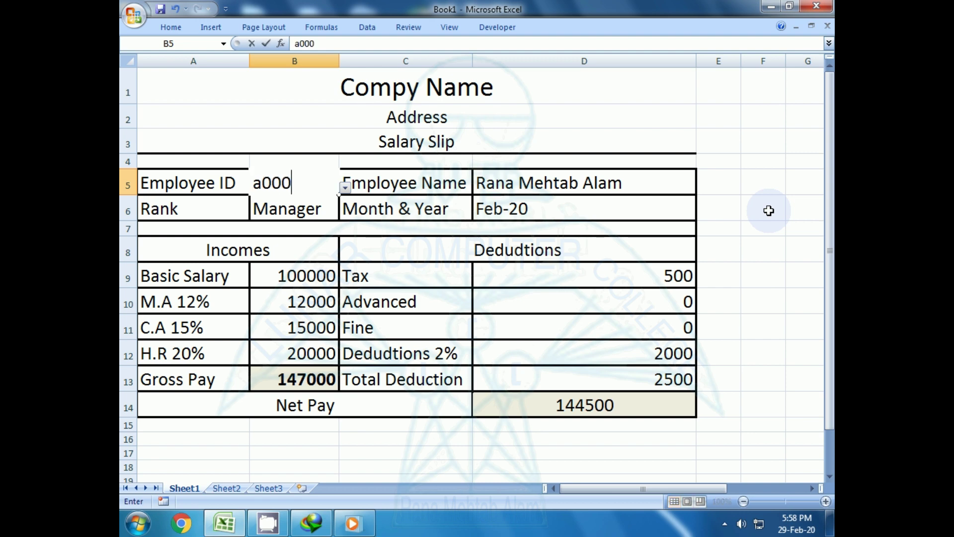
text(2)
key(Return)
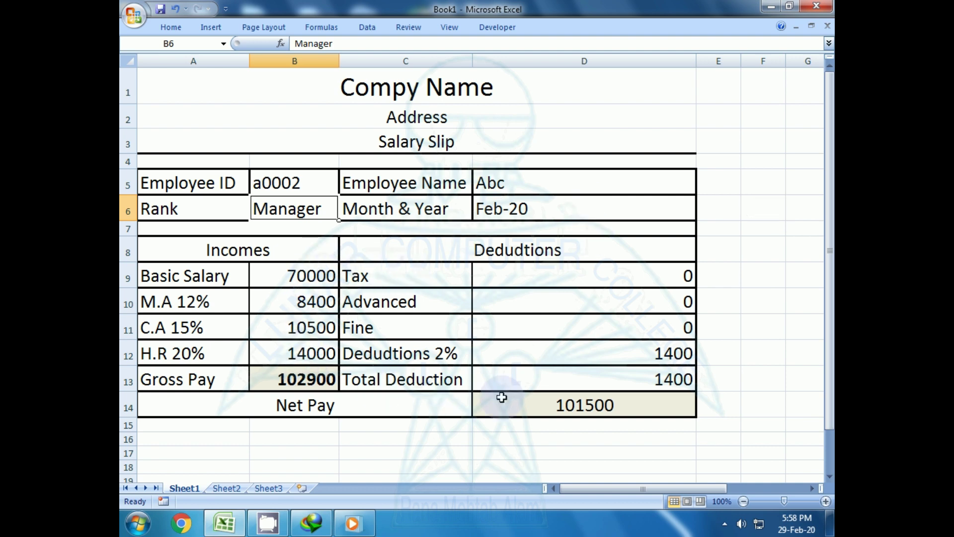
click(303, 183)
double_click(304, 183)
key(BackSpace)
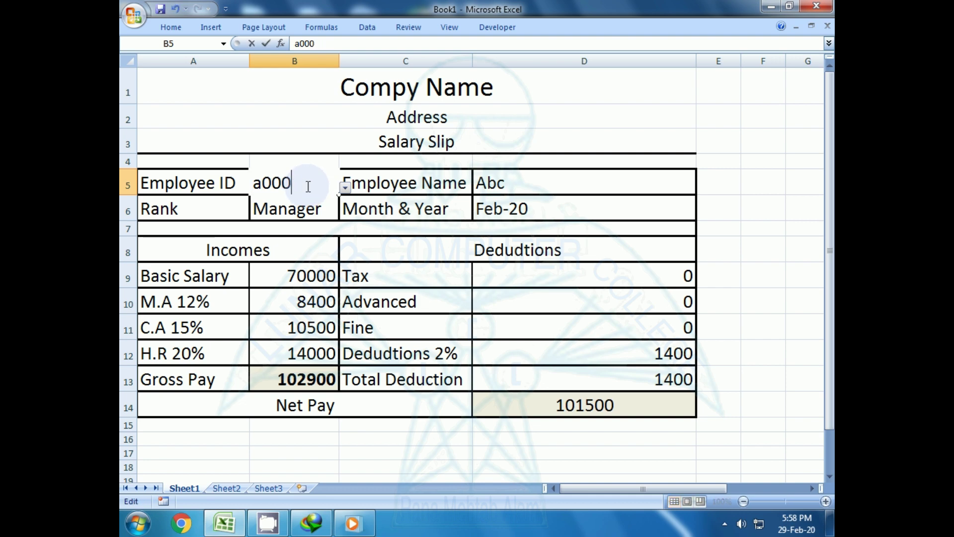
text(3)
key(Return)
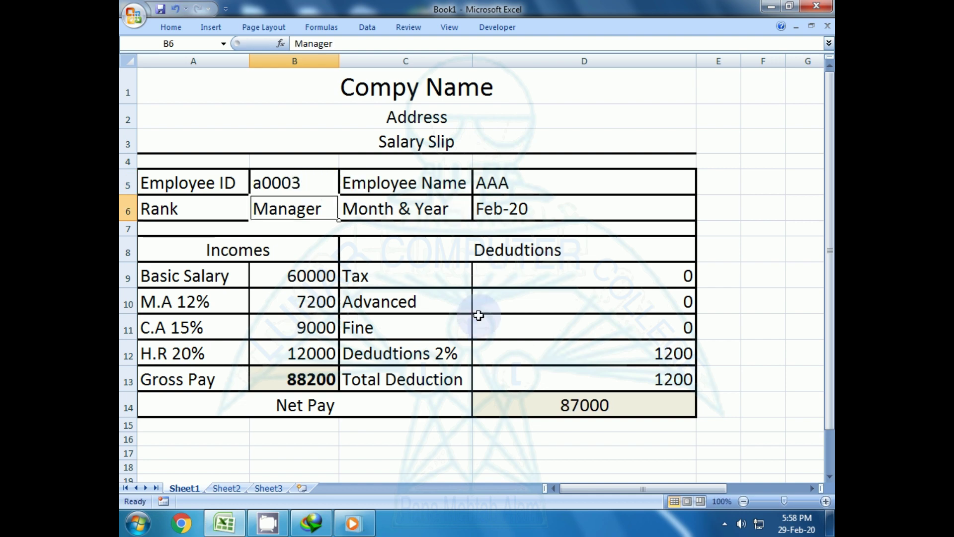
- Choose A0007 from B5's dropdown so the slip shows EEE and Net Pay 20300
click(314, 183)
click(345, 188)
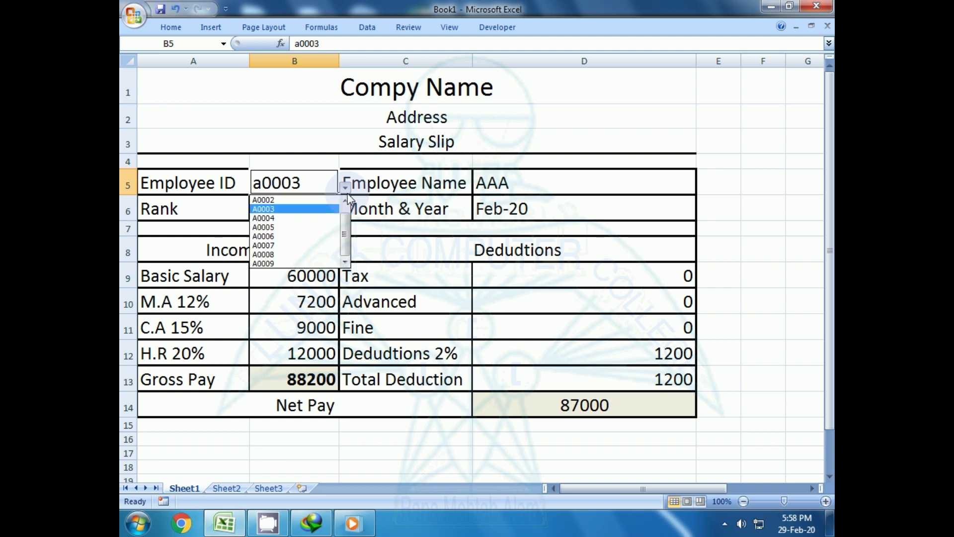
click(297, 245)
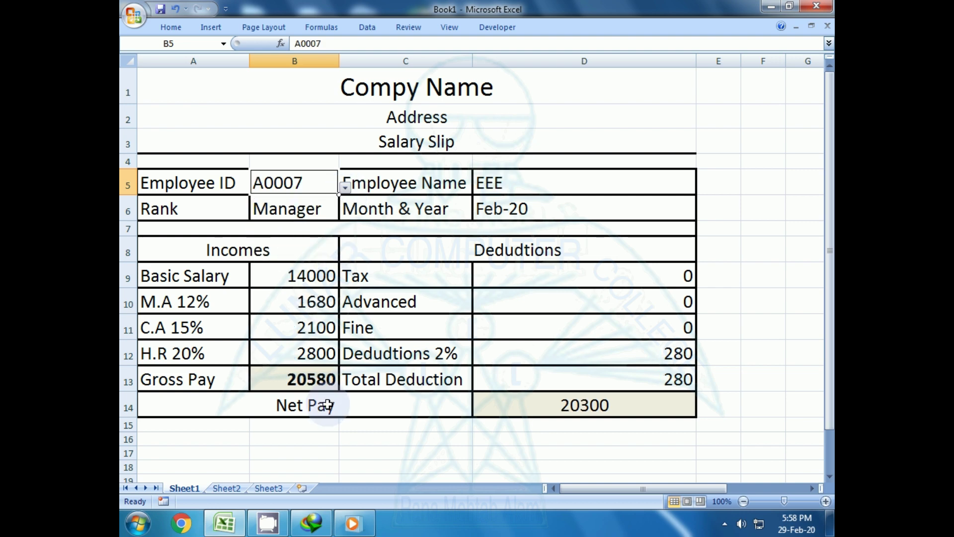
click(332, 450)
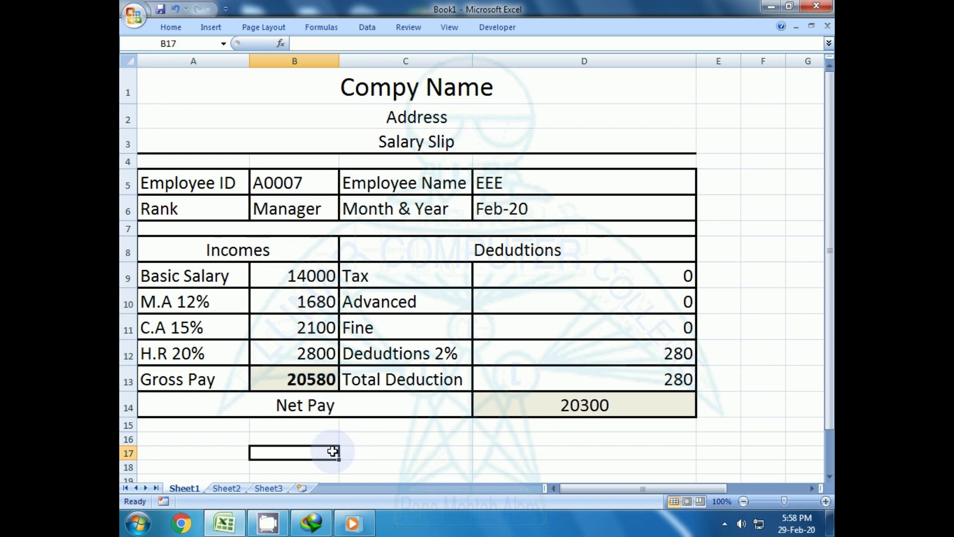